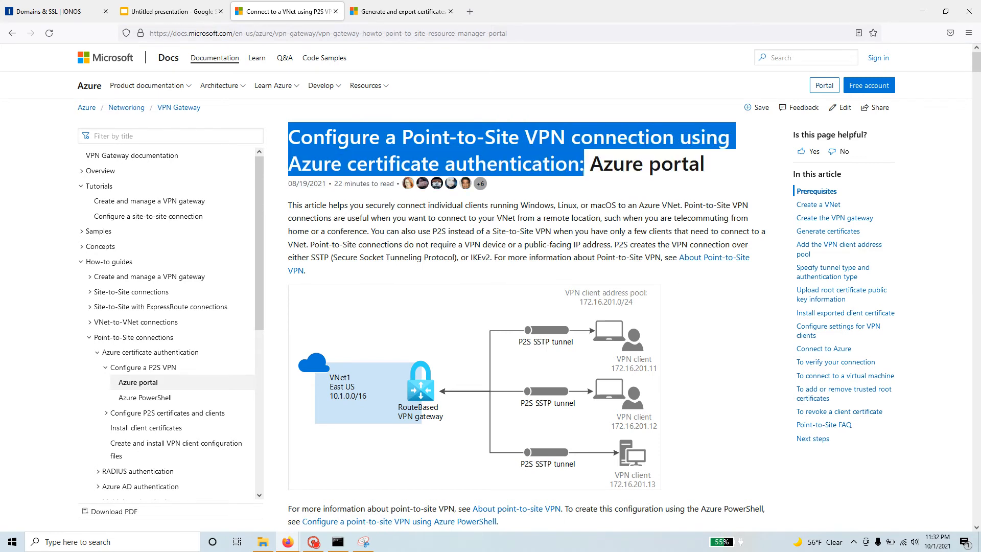
Read the point-to-site VPN guide's architecture diagram, example values, and instructions for creating a virtual network through the basic settings.
scroll(343, 442, "down", 3)
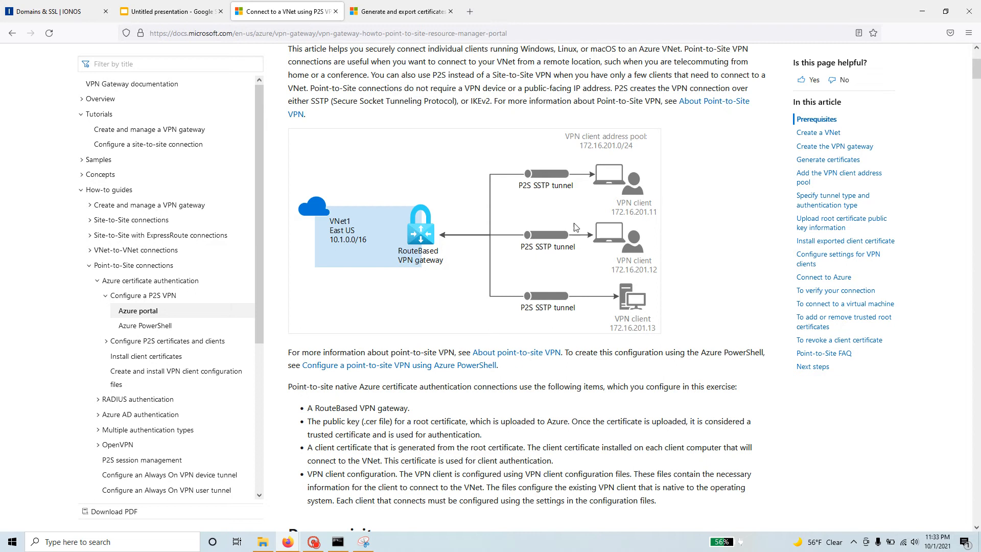
scroll(417, 306, "down", 6)
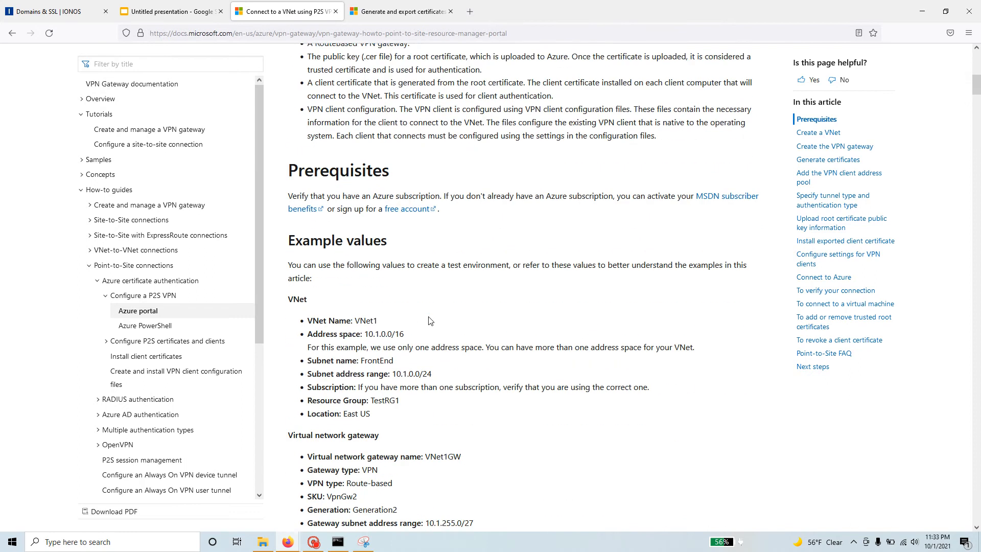
scroll(429, 320, "down", 2)
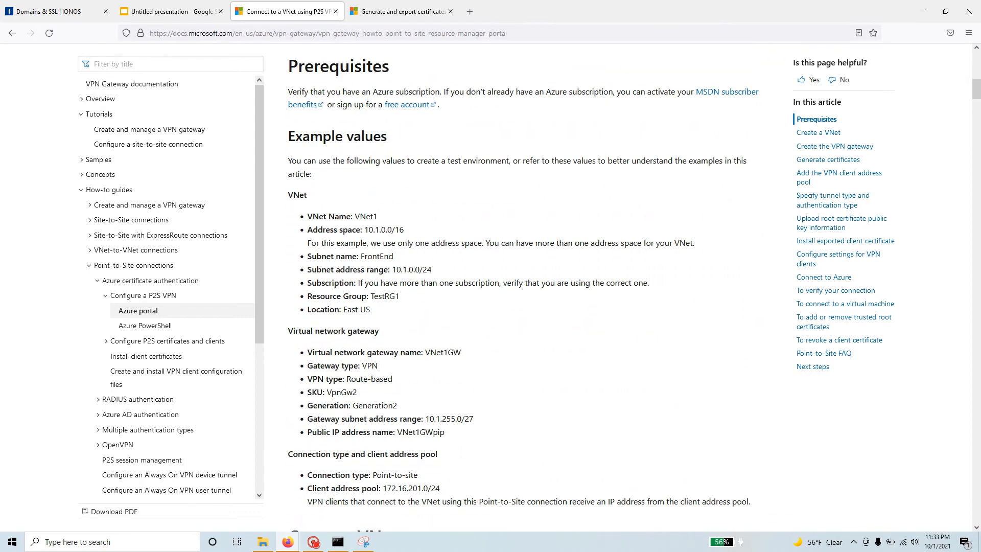
scroll(399, 298, "down", 1)
left_click_drag(278, 82, 443, 458)
left_click(331, 288)
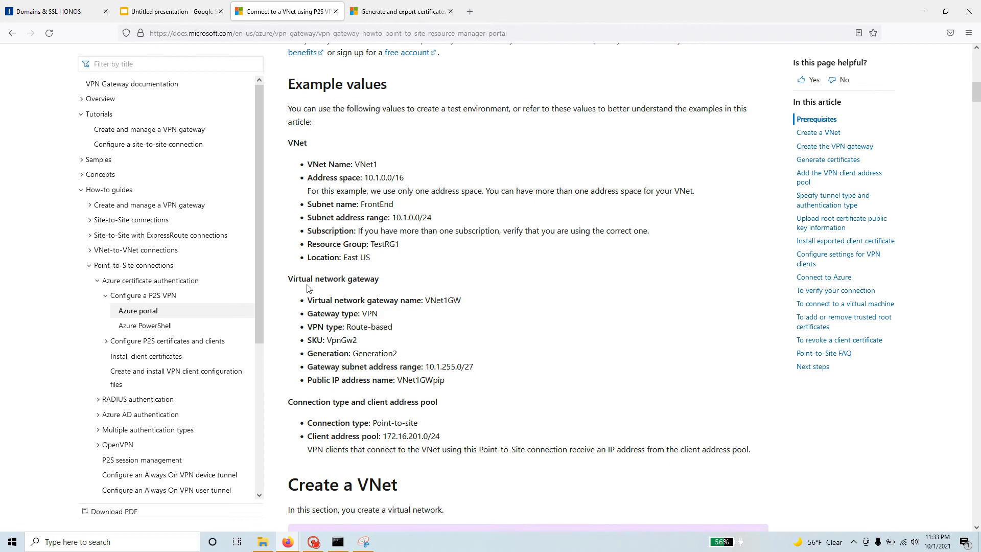
left_click_drag(289, 281, 388, 282)
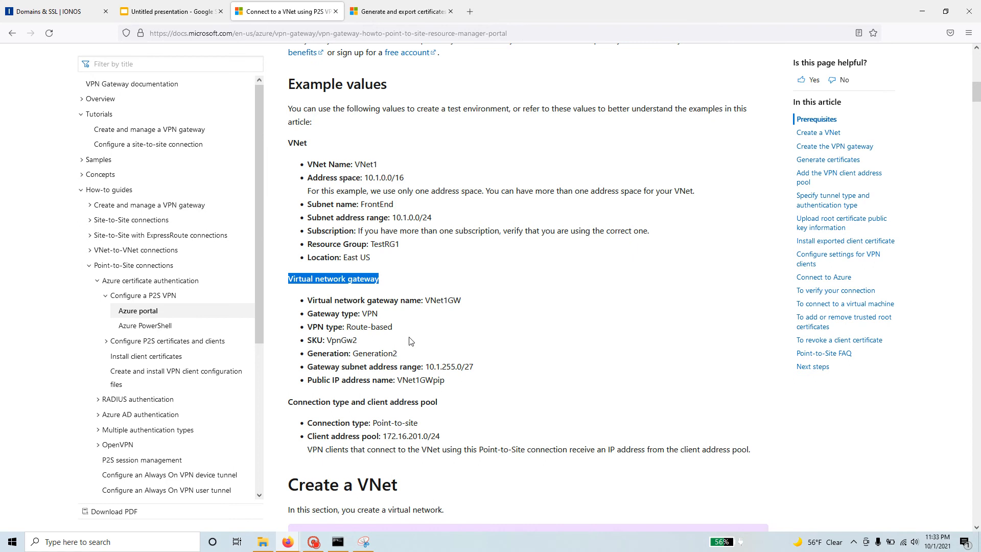
scroll(408, 341, "down", 10)
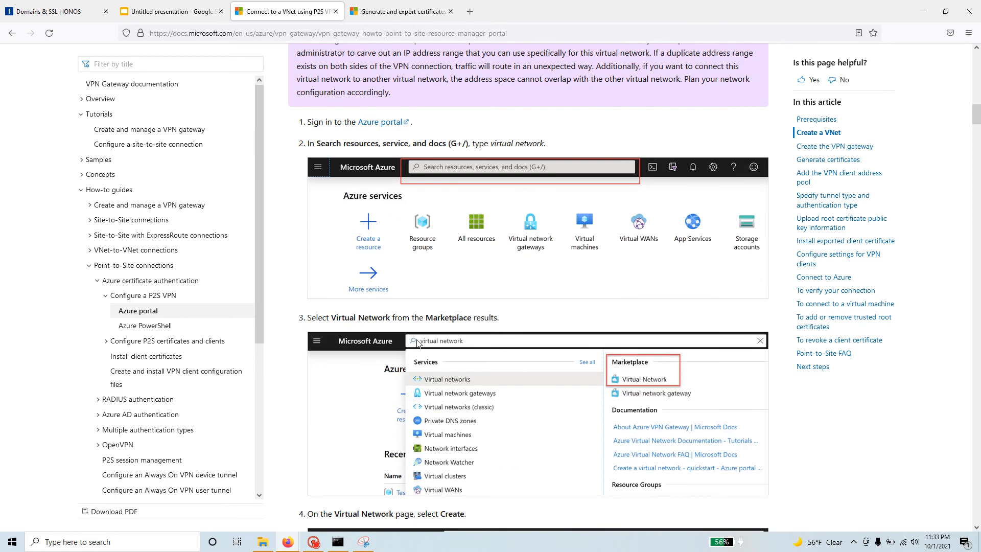
scroll(418, 344, "down", 2)
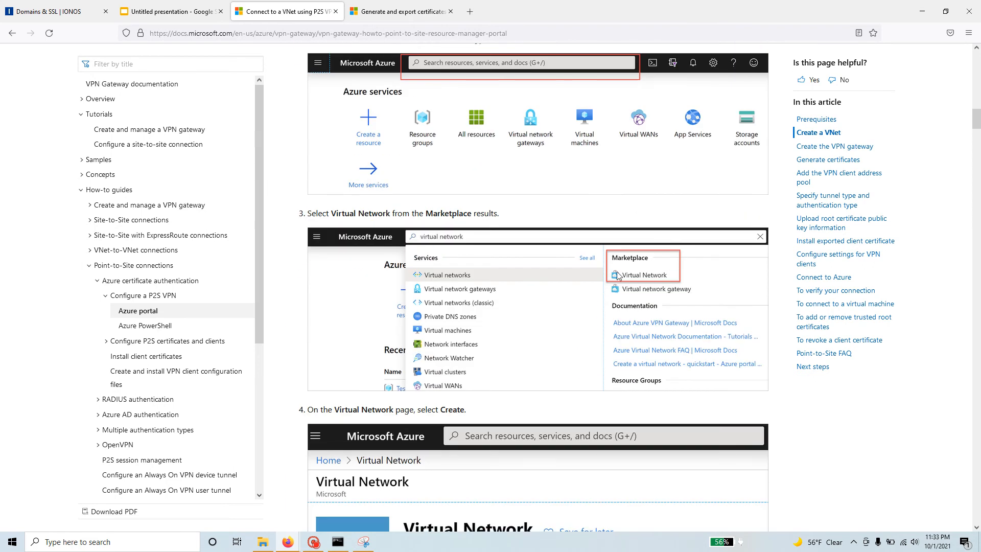
scroll(618, 276, "down", 8)
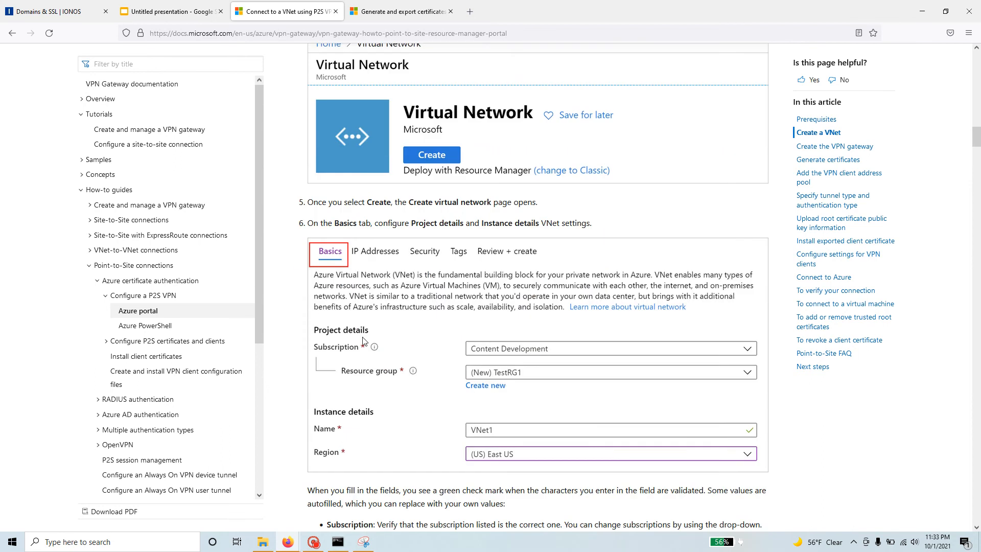
scroll(364, 341, "down", 1)
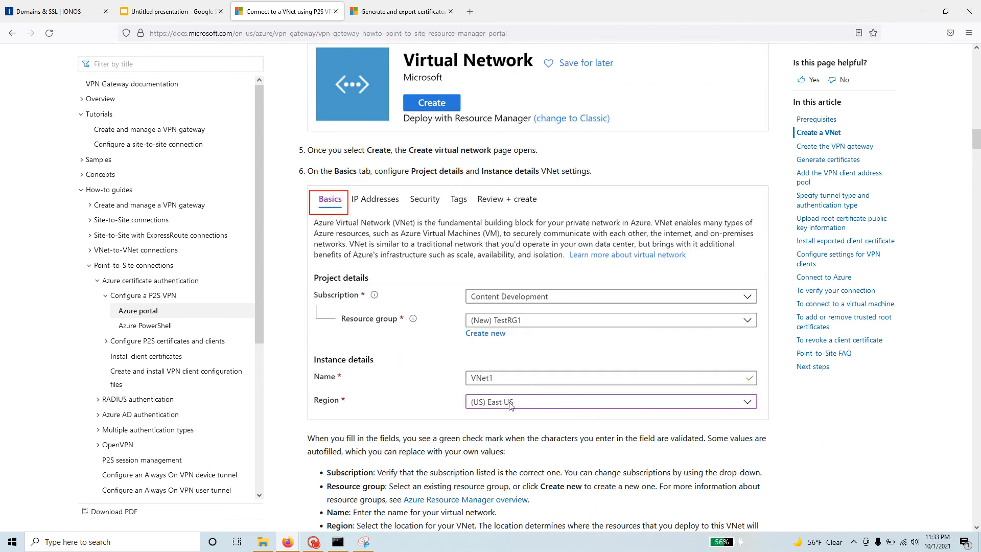
scroll(562, 408, "down", 3)
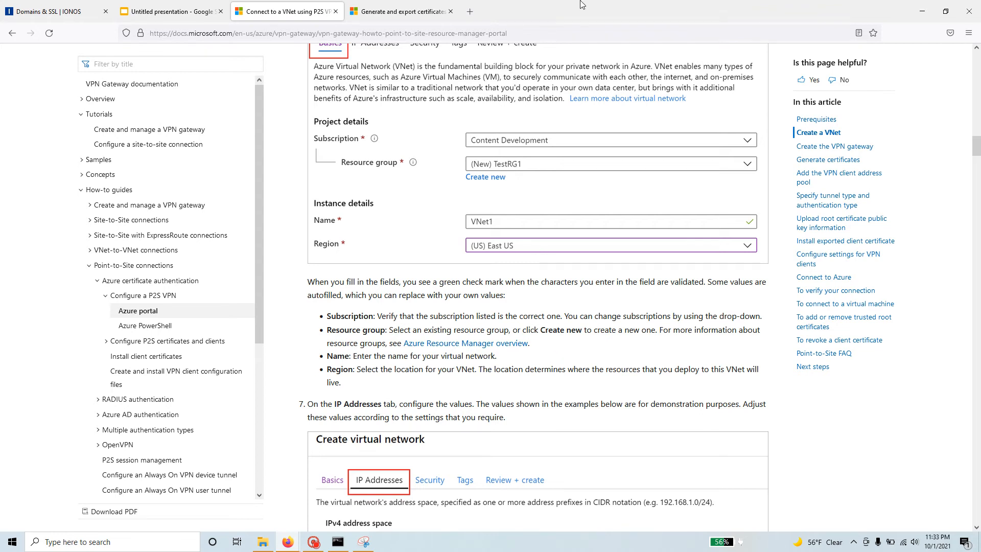
Switch to the Azure portal, search for "virtual" to find the Virtual networks service, and start creating a virtual network.
key("alt+Tab")
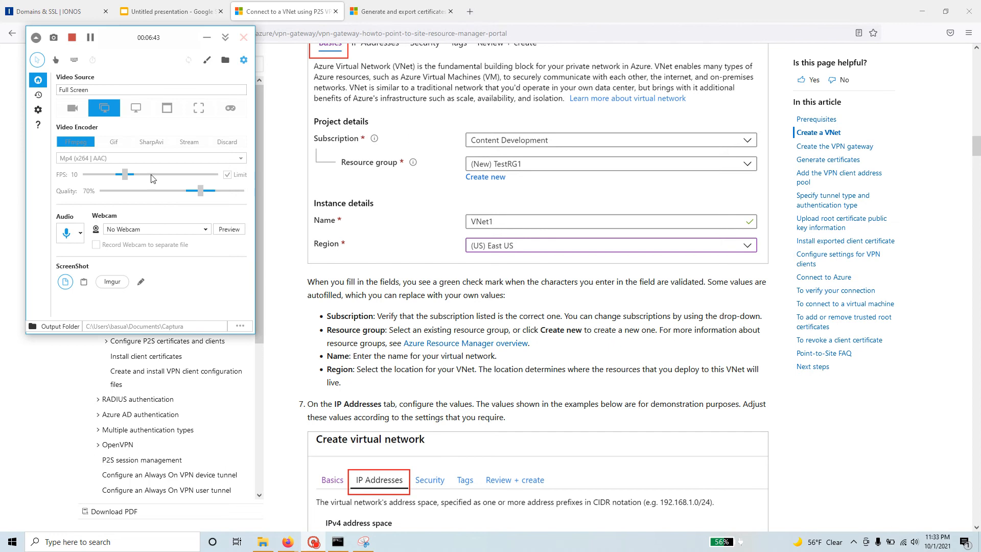
key("alt+Tab")
key("alt+Tab")
key("Tab")
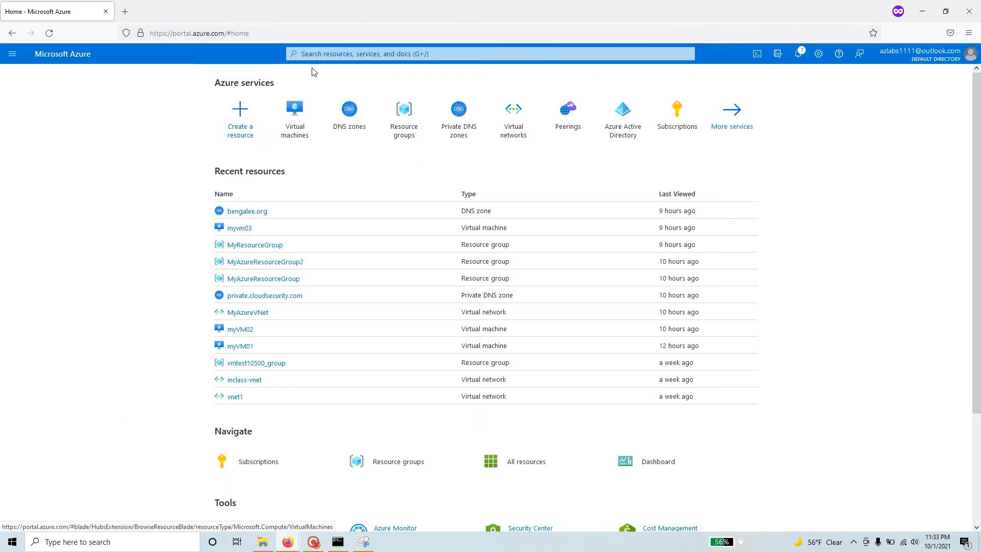
left_click(313, 54)
type("virtual")
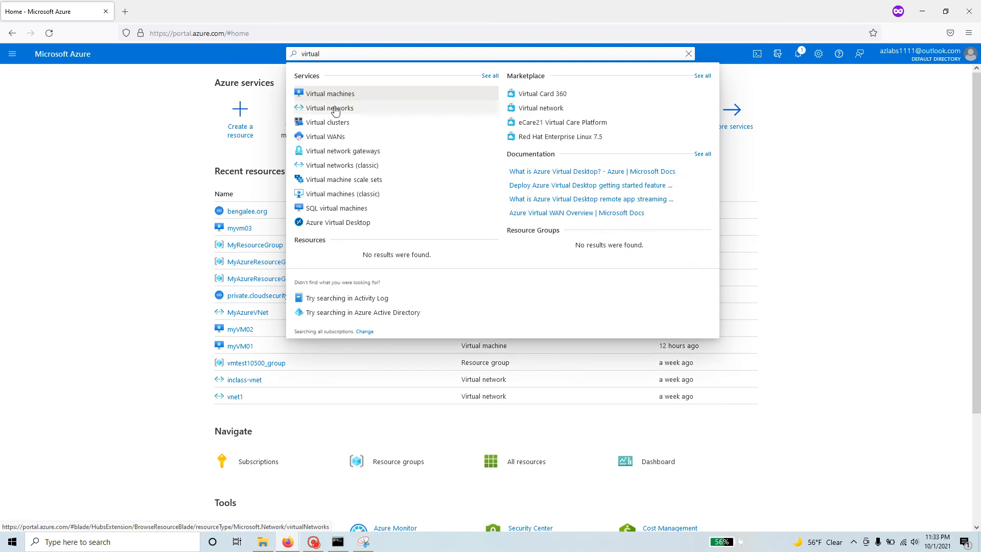
left_click(329, 108)
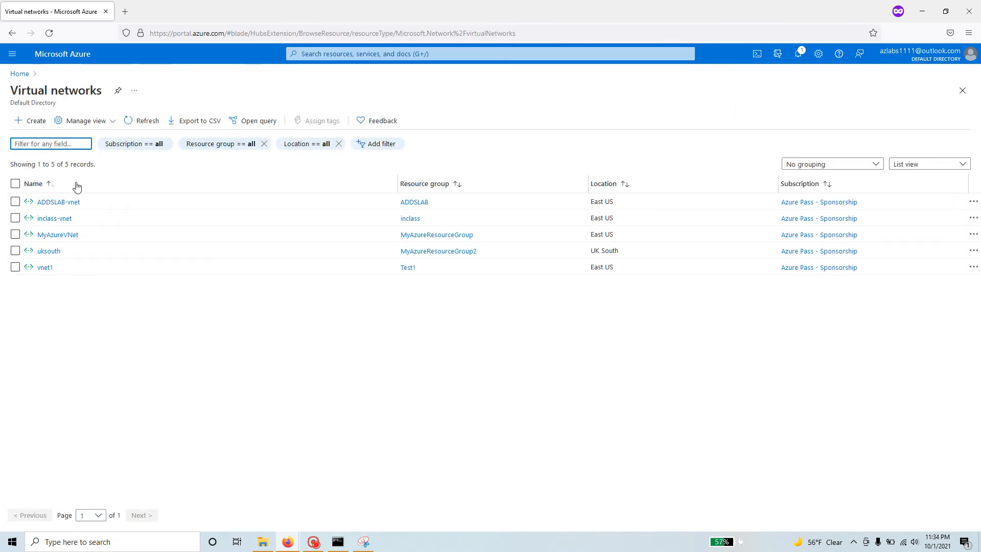
left_click(27, 123)
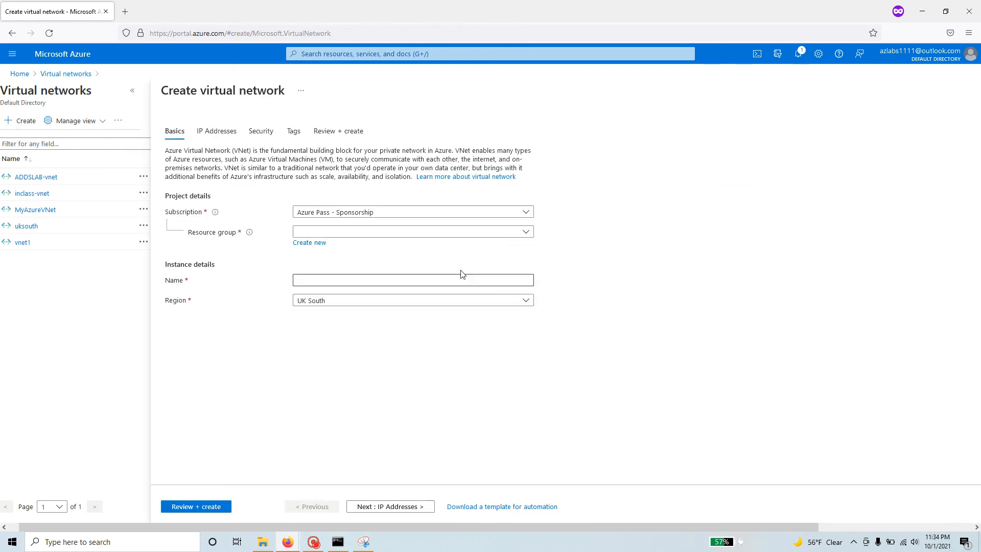
Create a new resource group named MyVPNGWVNET for the virtual network.
left_click(308, 243)
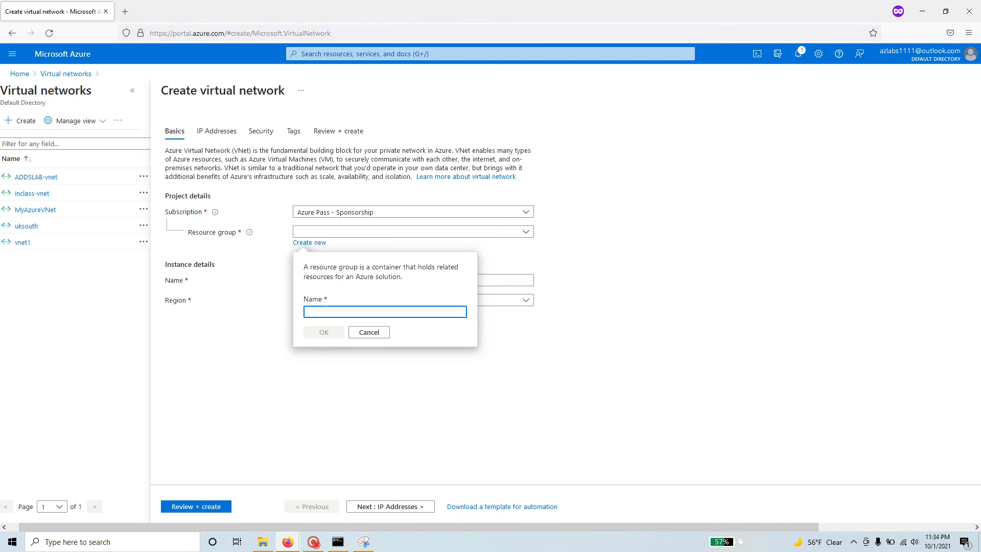
type("MyVPNGWs")
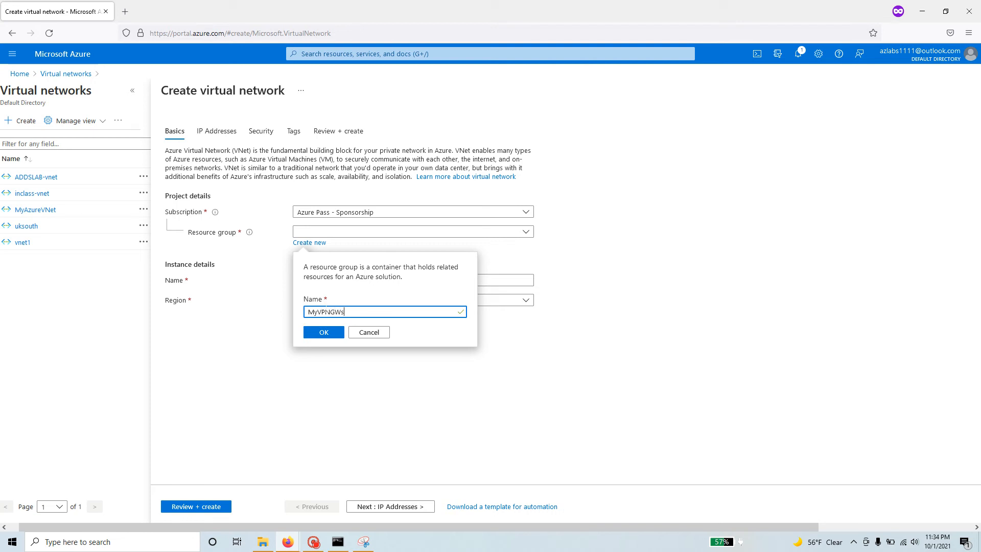
key("BackSpace")
left_click(332, 334)
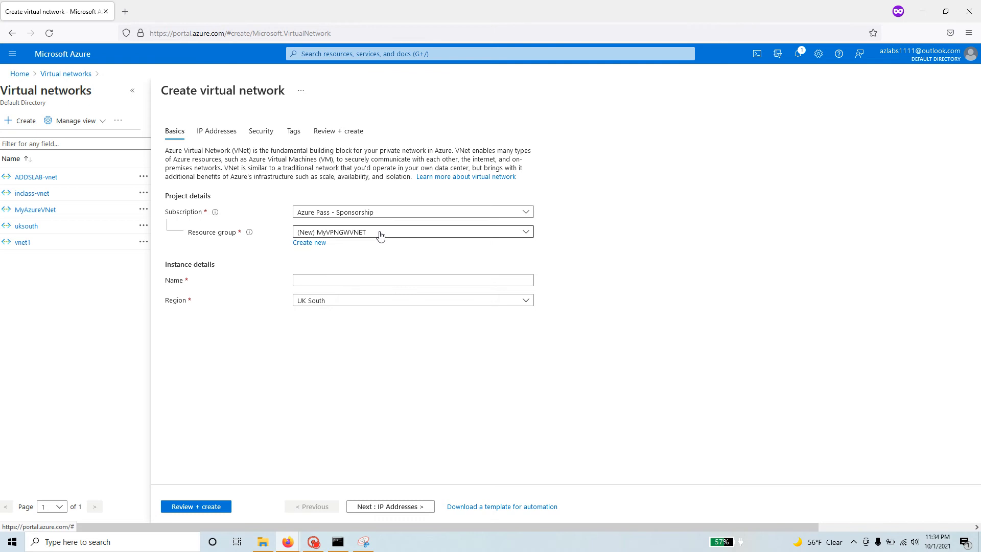
Check the guide's example instance details and name the virtual network vnet-server.
key("alt+Tab")
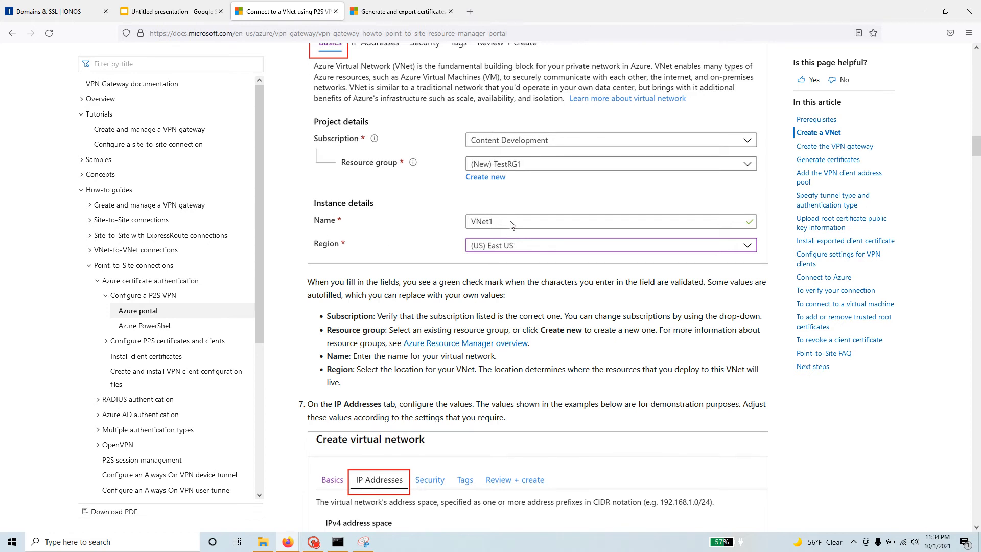
key("alt+Tab")
left_click(327, 280)
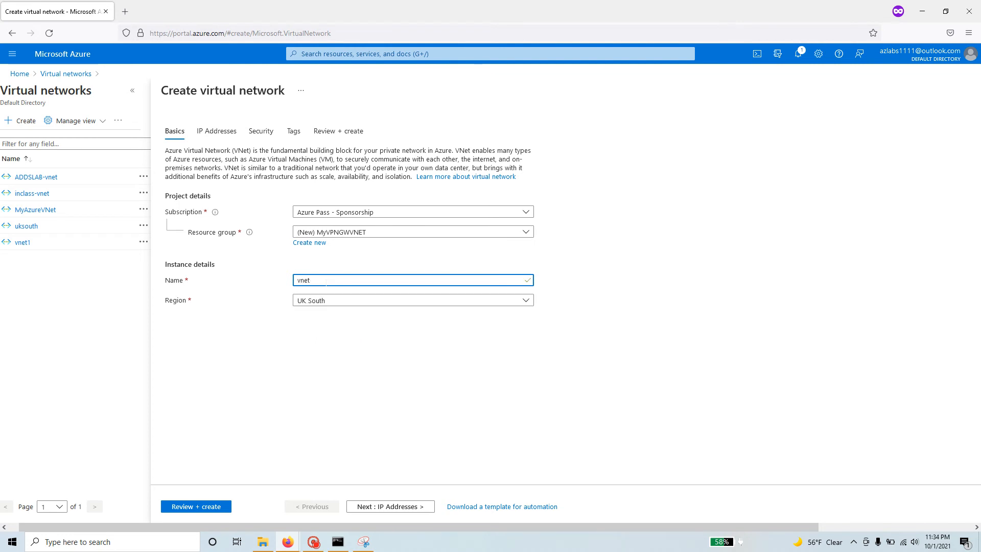
type("server")
Set the virtual network's region to East US.
left_click(329, 305)
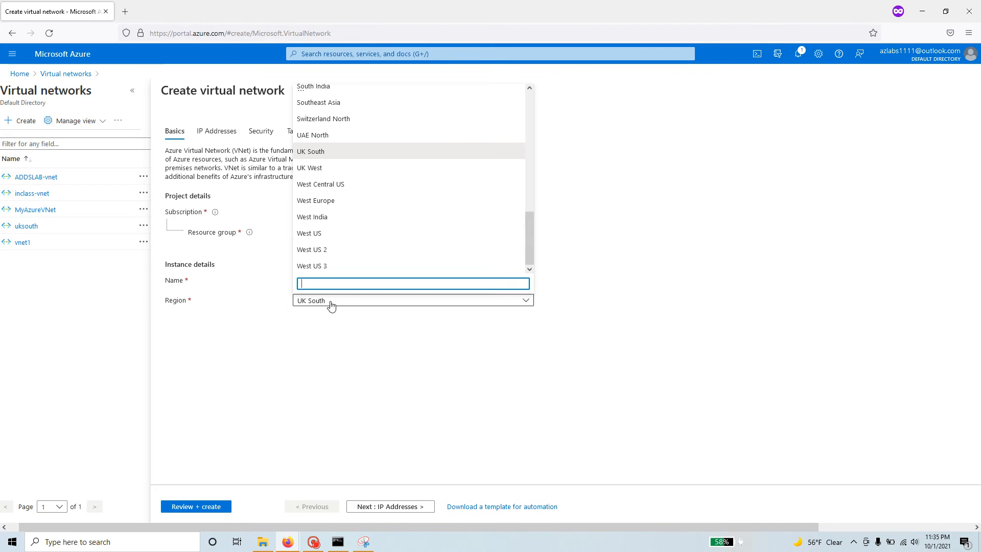
scroll(368, 248, "up", 2)
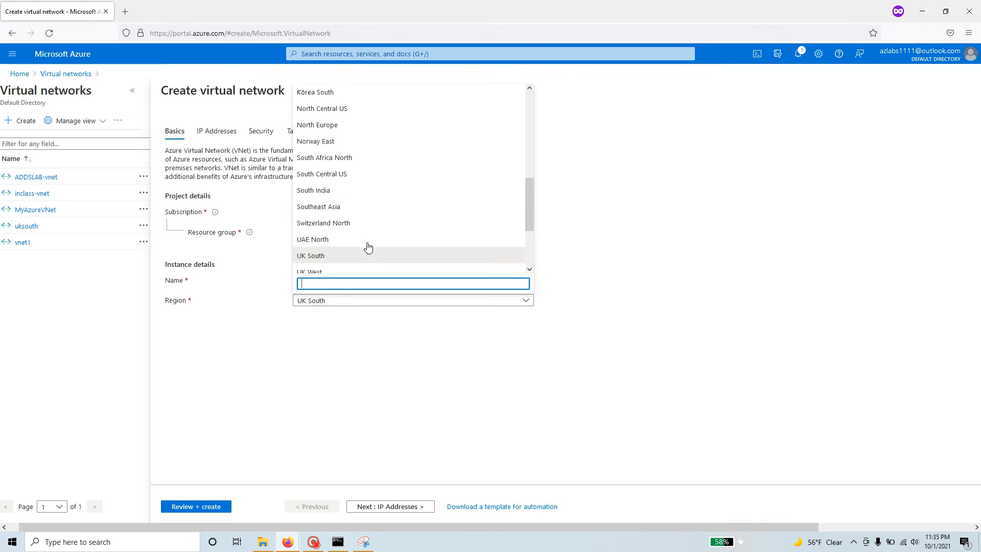
scroll(369, 248, "down", 2)
scroll(368, 247, "up", 3)
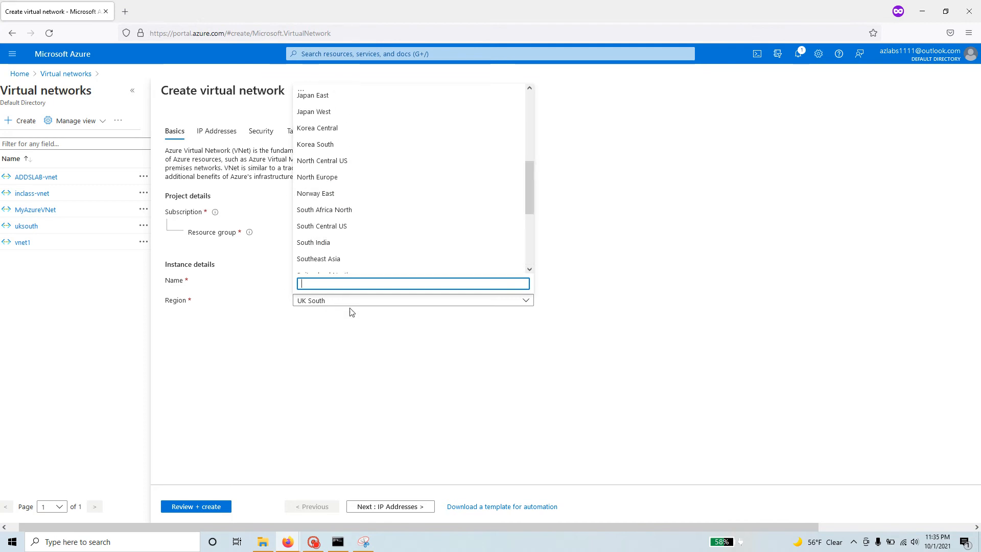
type("es")
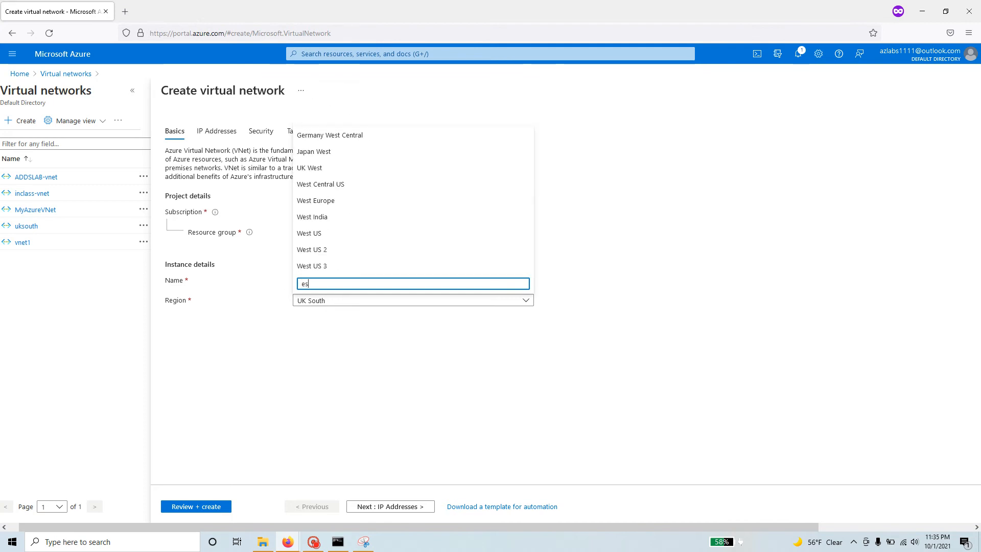
key("BackSpace")
type("a")
left_click(316, 168)
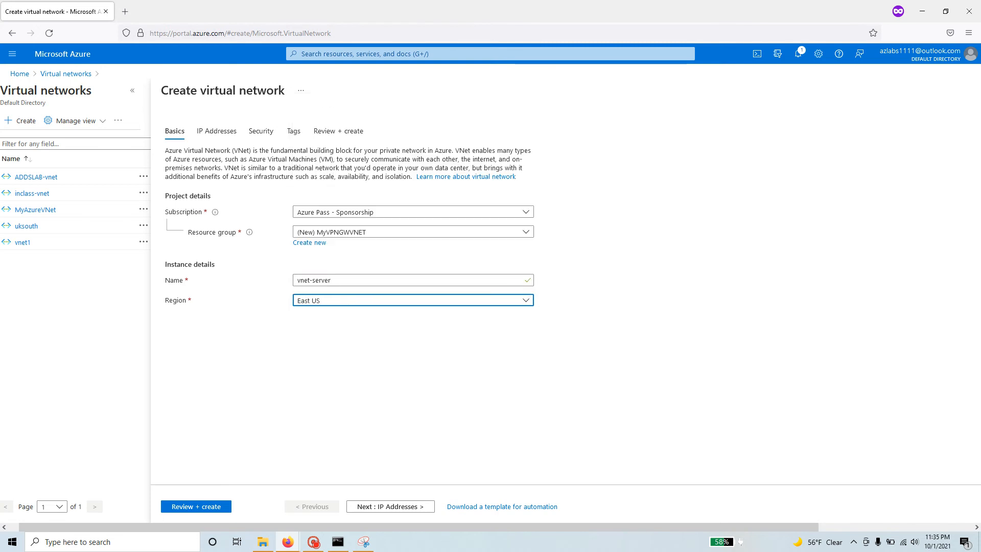
Review the guide's IP address example and advance the virtual network setup to its IP address settings.
key("alt+Tab")
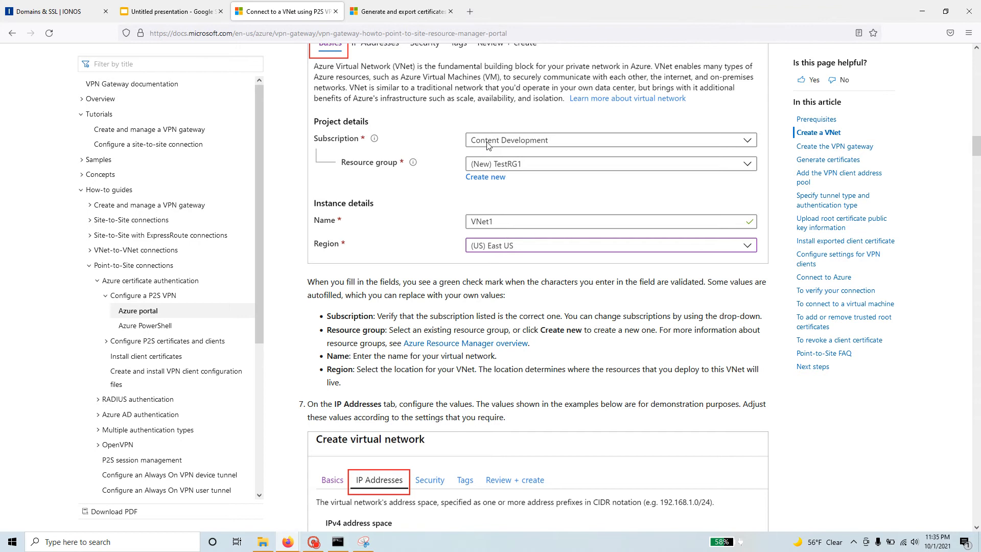
scroll(421, 347, "down", 2)
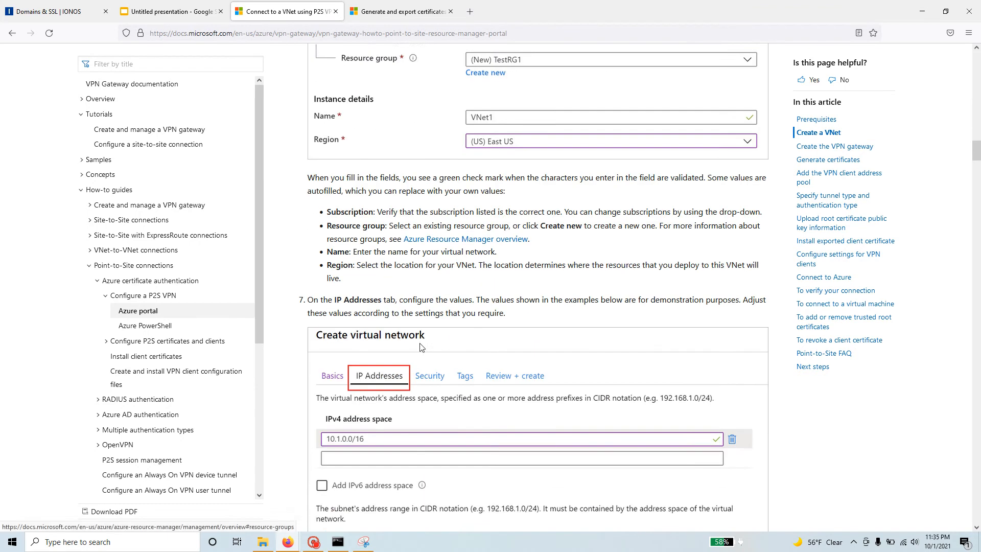
scroll(422, 347, "down", 3)
key("alt+Tab")
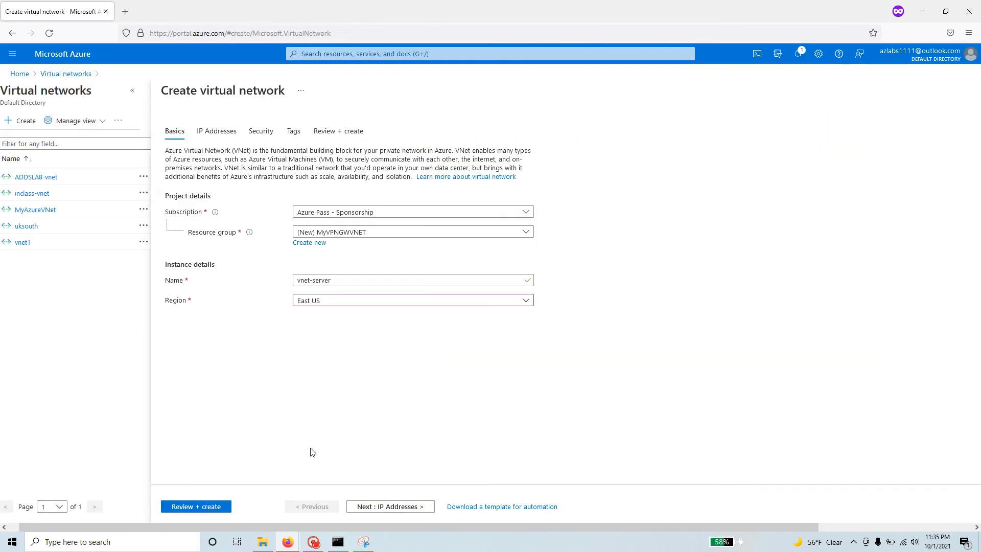
left_click(391, 507)
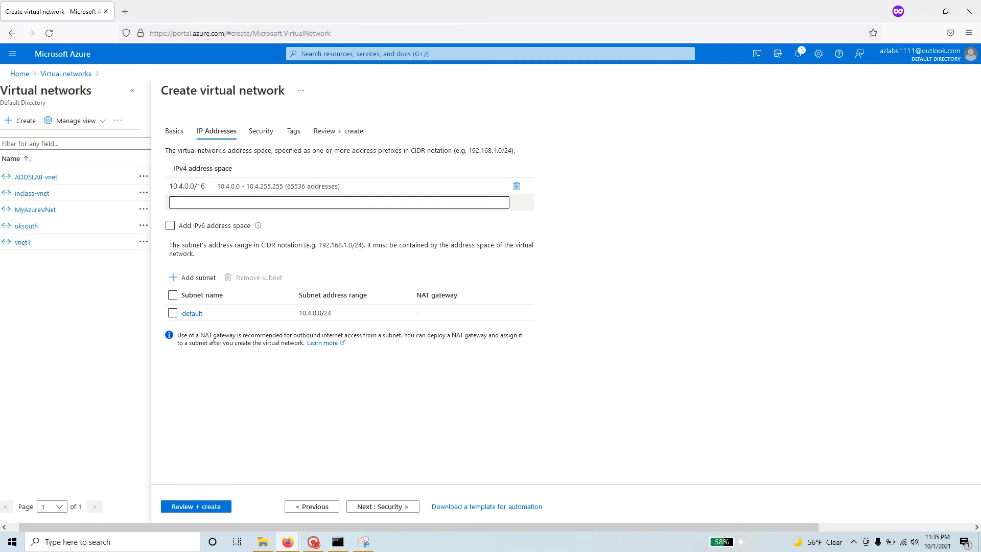
Compare the address space with the guide's example, rename the default subnet to FrontEnd, and save it.
key("alt+Tab")
key("alt+Tab")
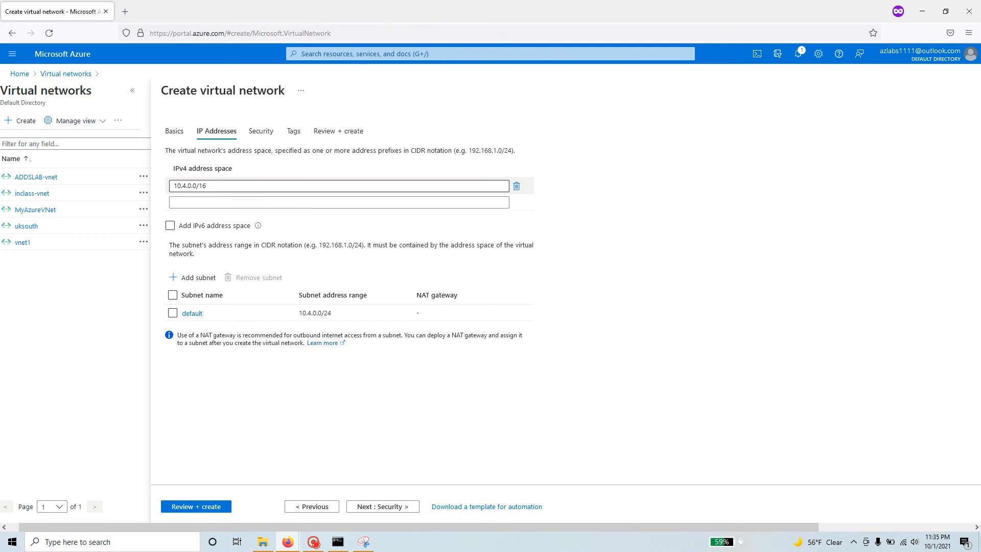
key("alt+Tab")
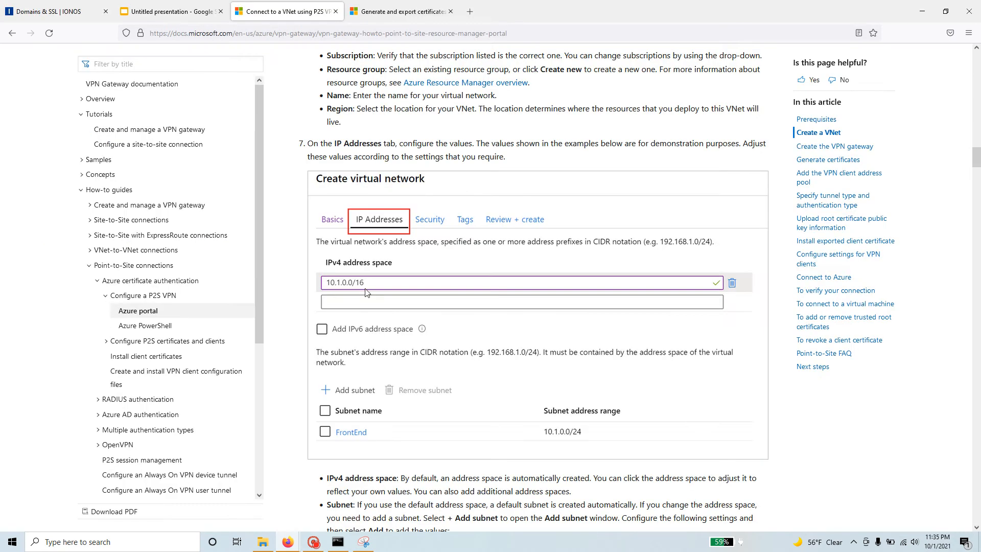
scroll(376, 293, "down", 1)
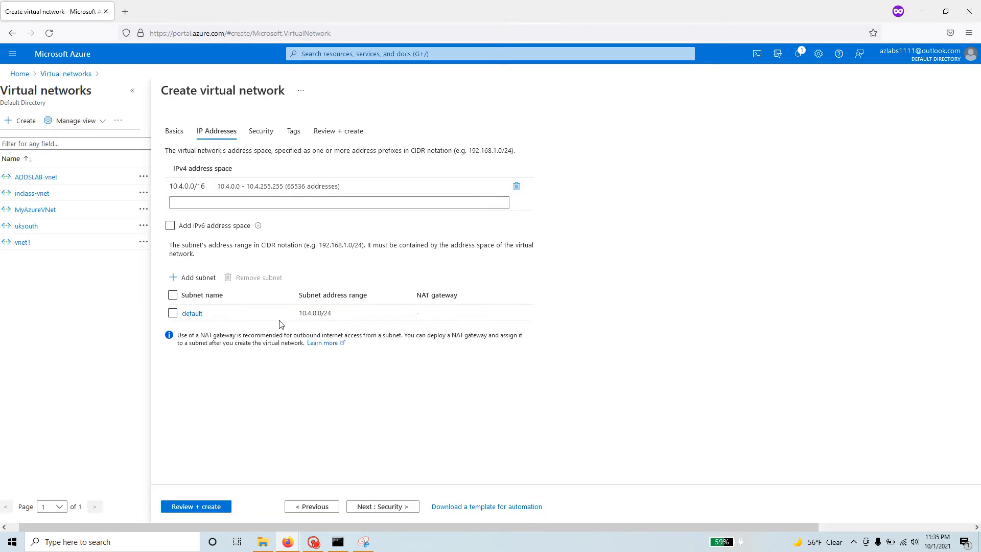
left_click(192, 314)
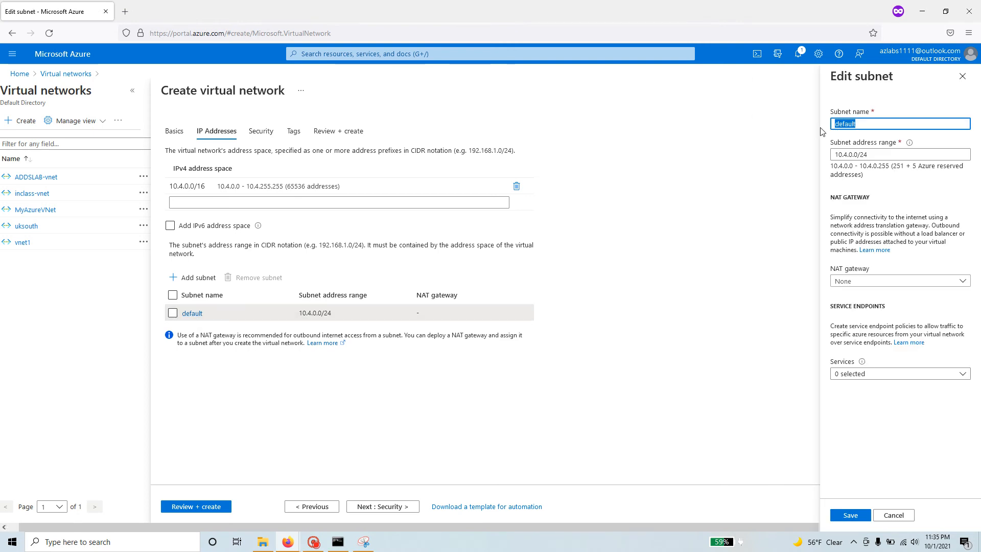
type("FrontEnd")
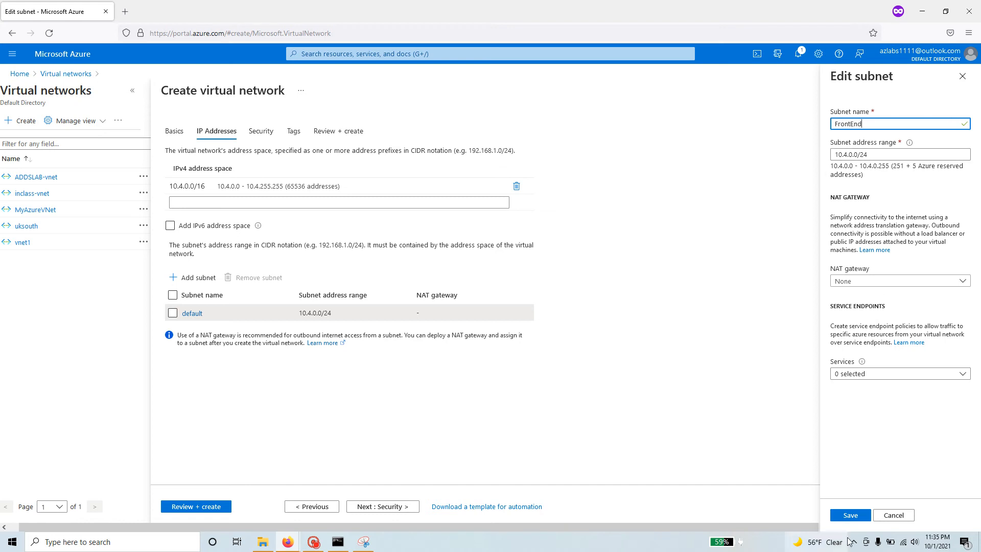
left_click(850, 515)
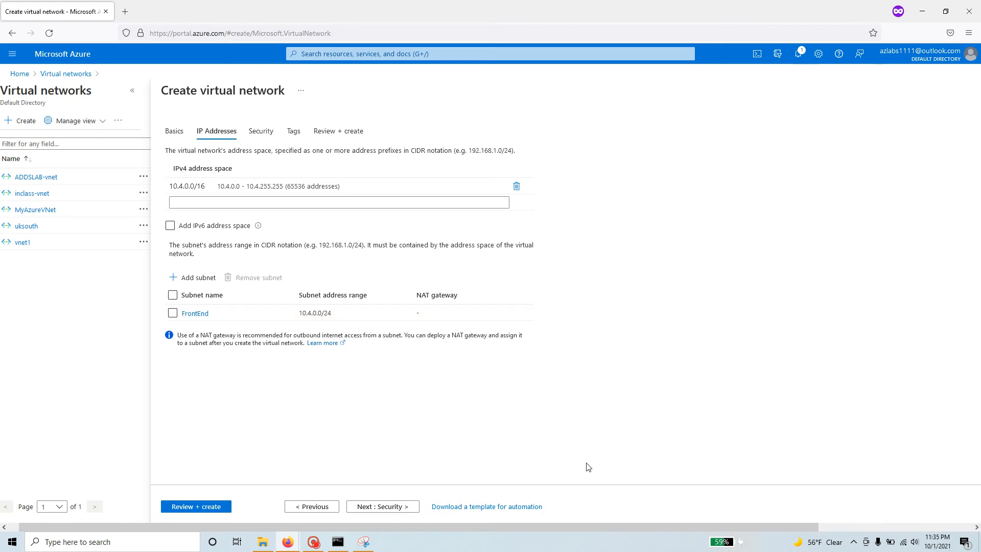
Review the guide's remaining virtual network instructions and advance the setup to its security settings.
key("alt+Tab")
scroll(520, 418, "down", 2)
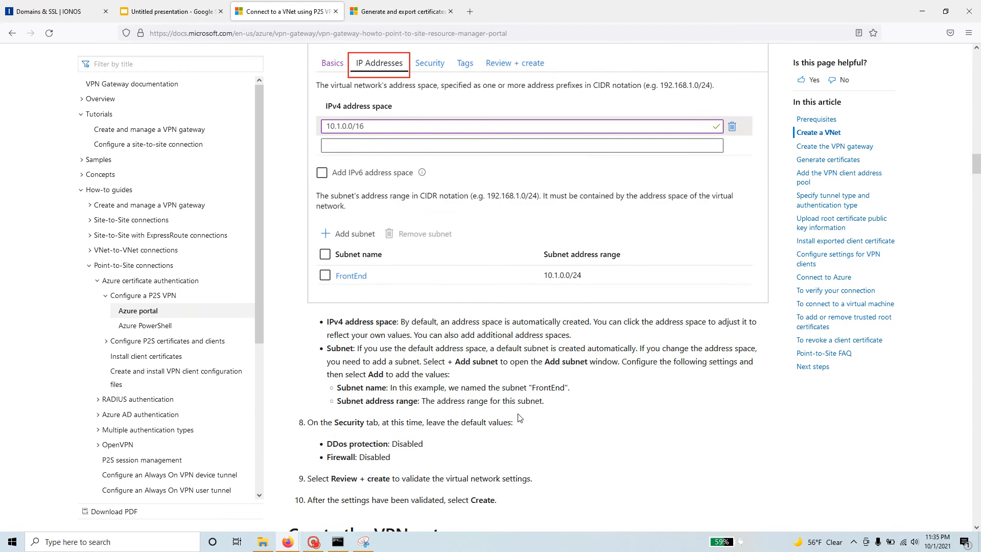
scroll(419, 139, "up", 1)
scroll(478, 450, "down", 3)
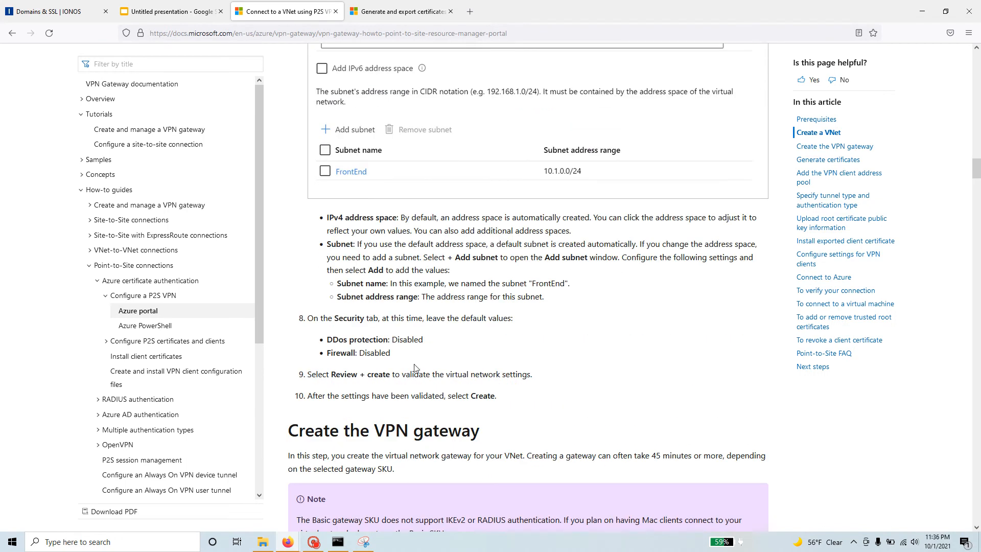
scroll(404, 409, "down", 4)
scroll(403, 402, "down", 1)
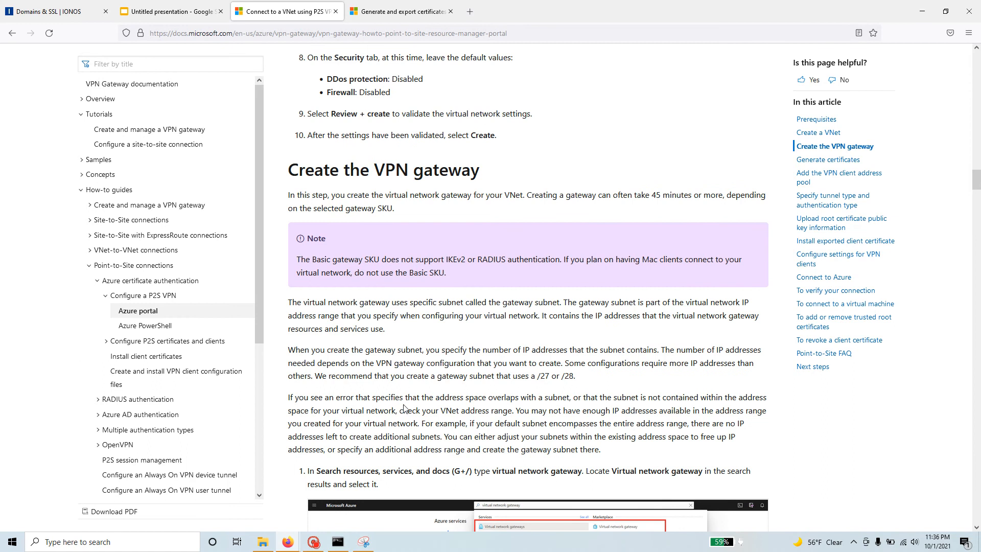
left_click_drag(330, 111, 425, 114)
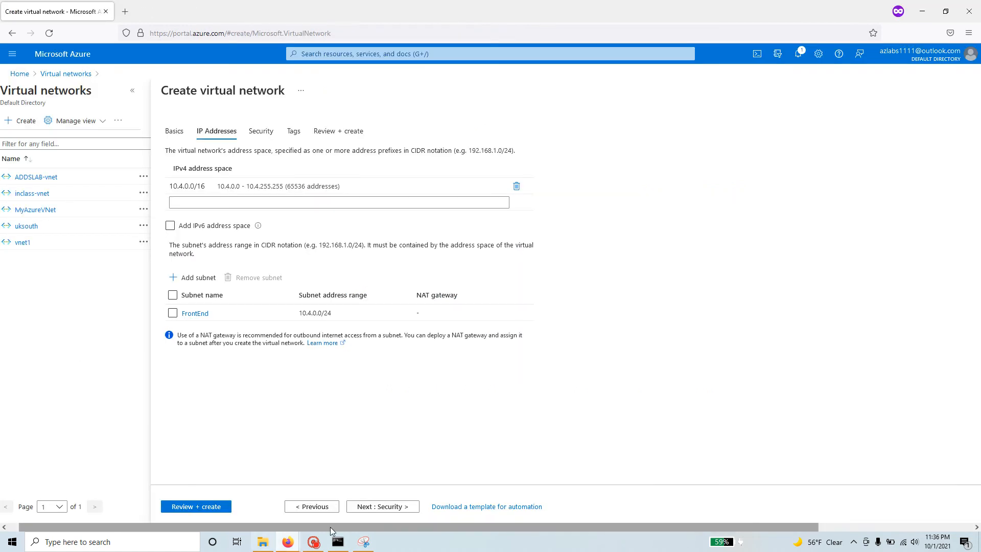
left_click(388, 507)
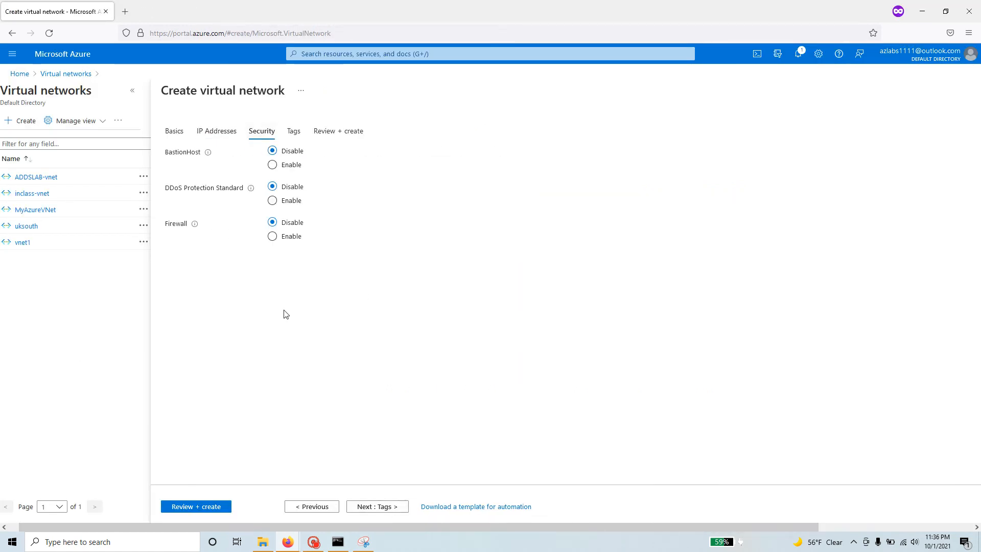
Compare the security settings with the guide's defaults for DDoS protection and firewall.
key("alt+Tab")
scroll(425, 113, "up", 2)
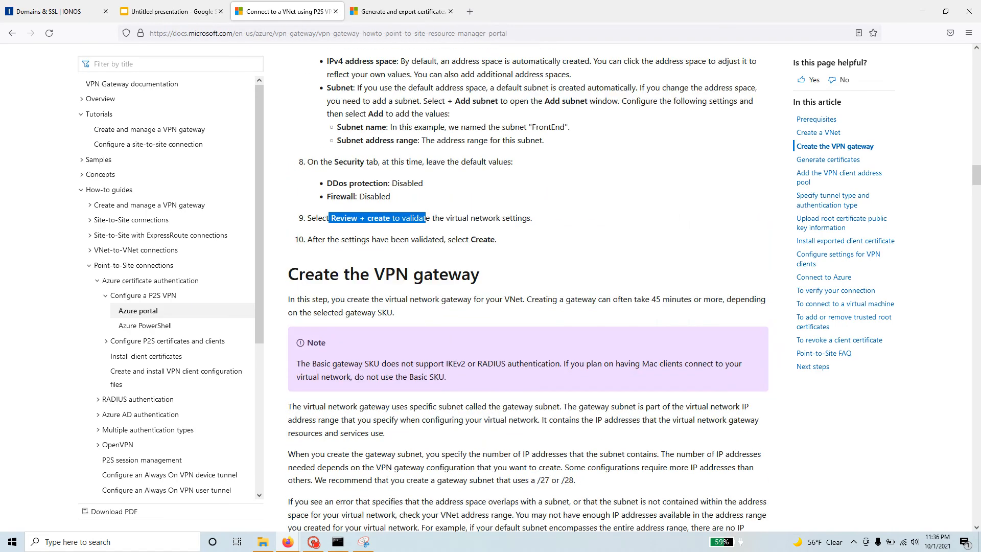
left_click_drag(346, 196, 389, 183)
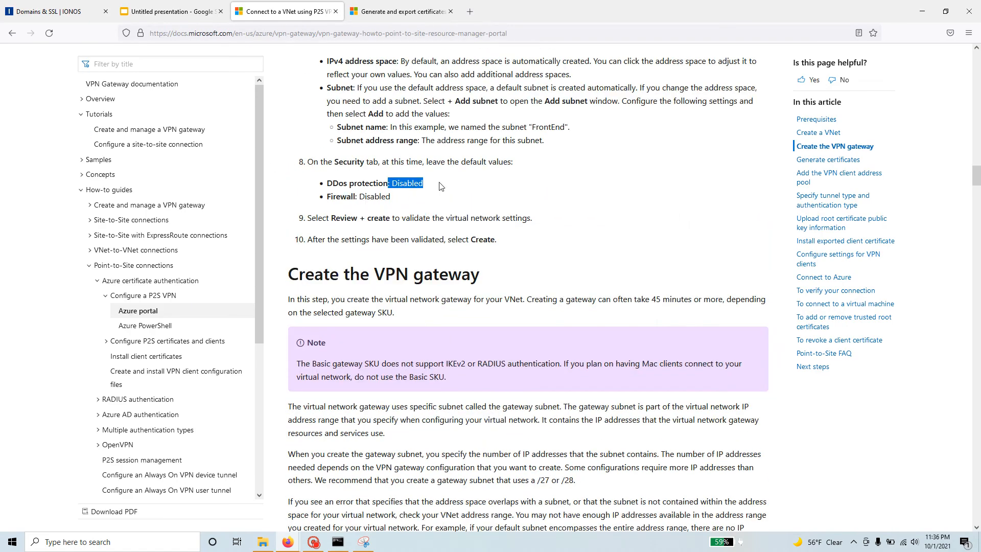
scroll(442, 186, "up", 1)
key("alt+Tab")
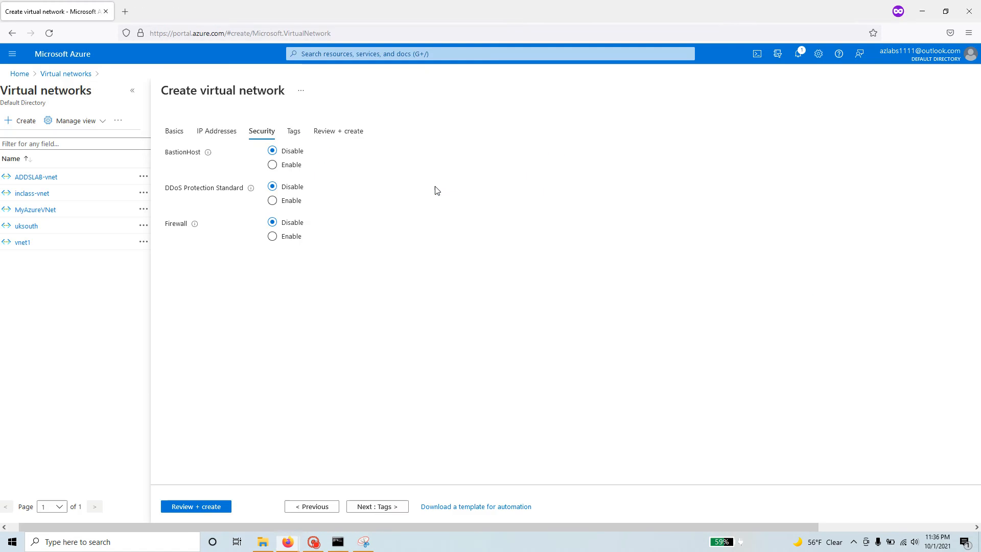
Leave the tags empty, validate the virtual network settings, and create vnet-server.
left_click(382, 508)
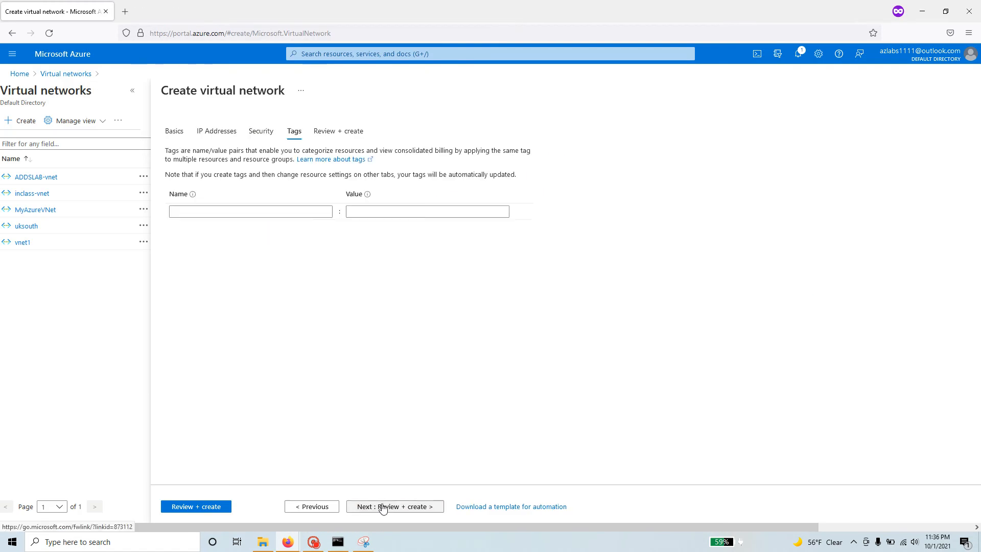
left_click(415, 508)
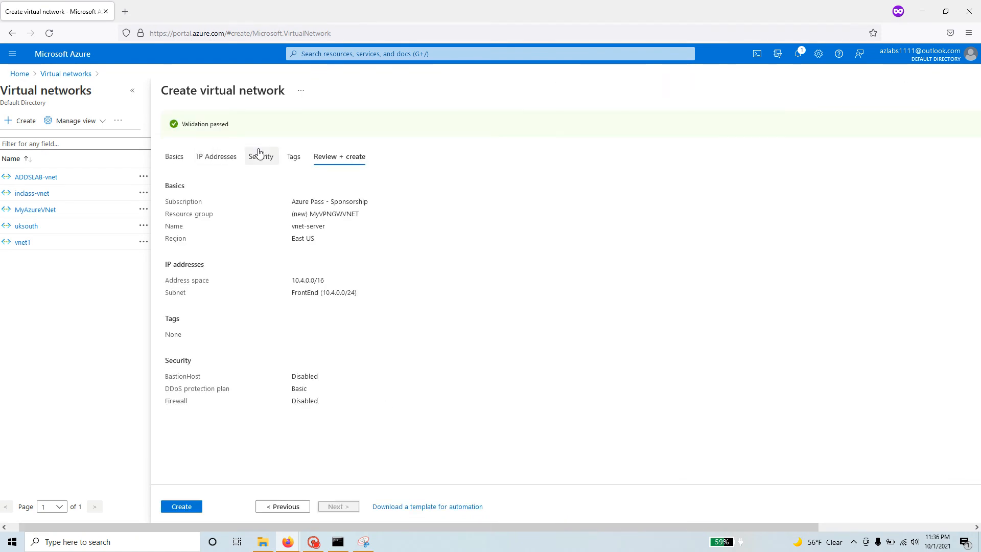
left_click(182, 506)
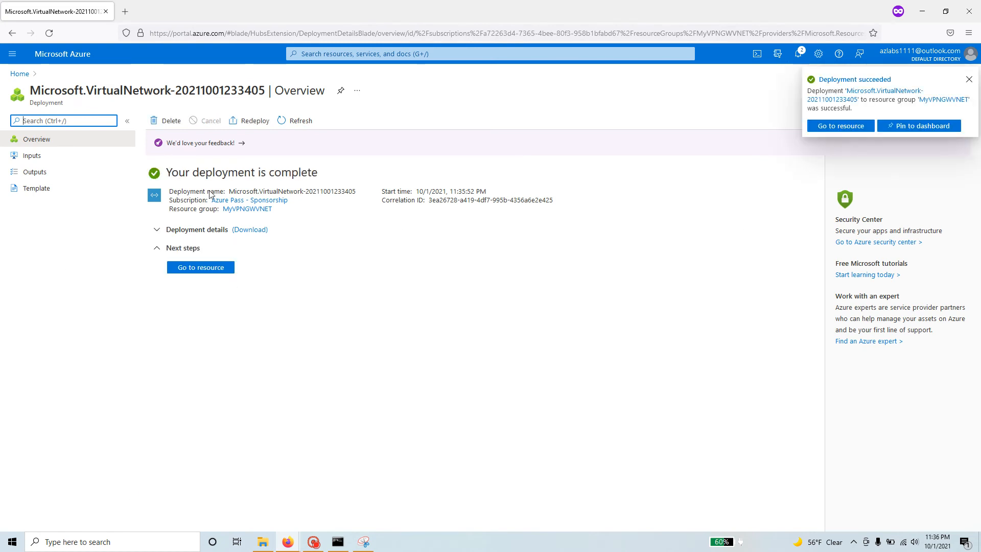
Open the deployed vnet-server resource and inspect its address space and the FrontEnd subnet's available IPs.
left_click_drag(323, 174, 164, 173)
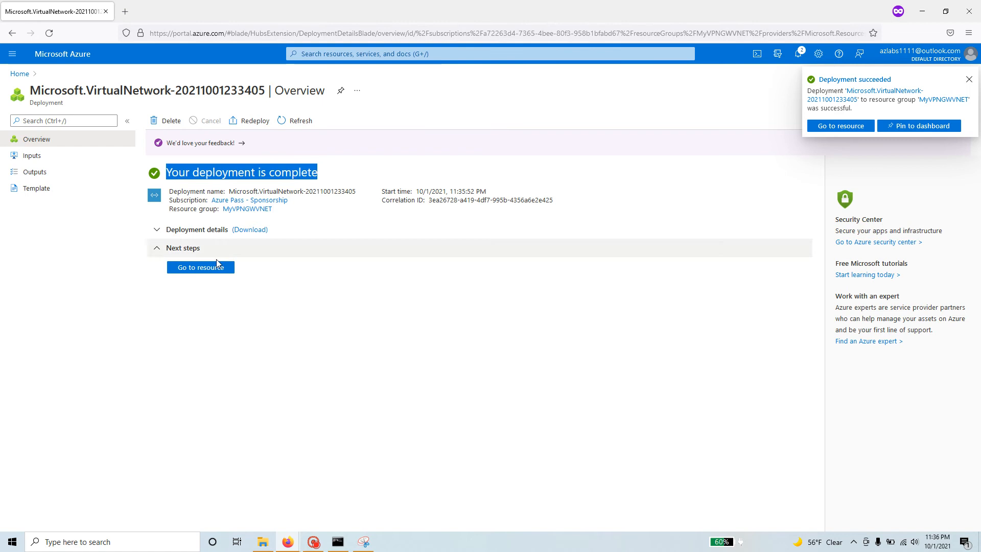
left_click(196, 269)
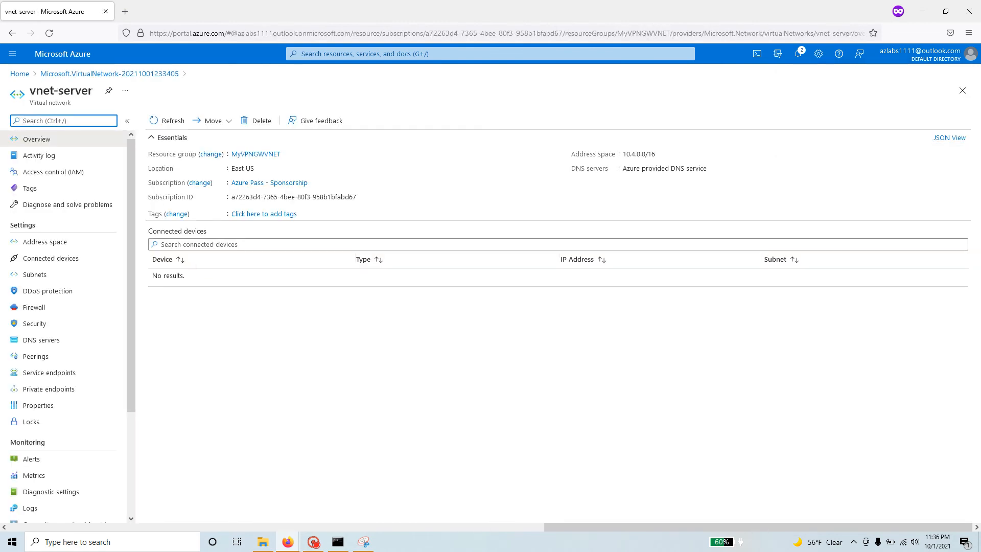
left_click_drag(94, 90, 31, 89)
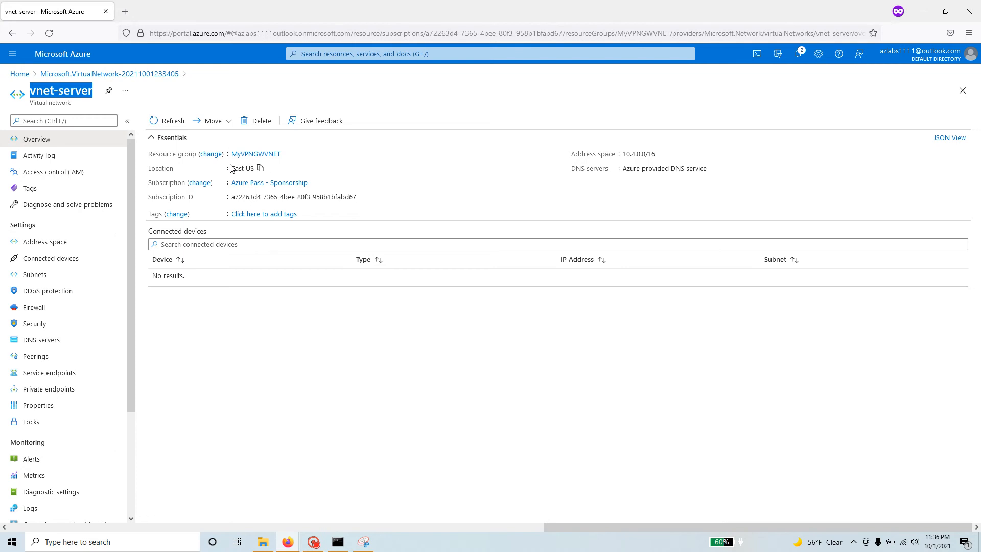
left_click(662, 154)
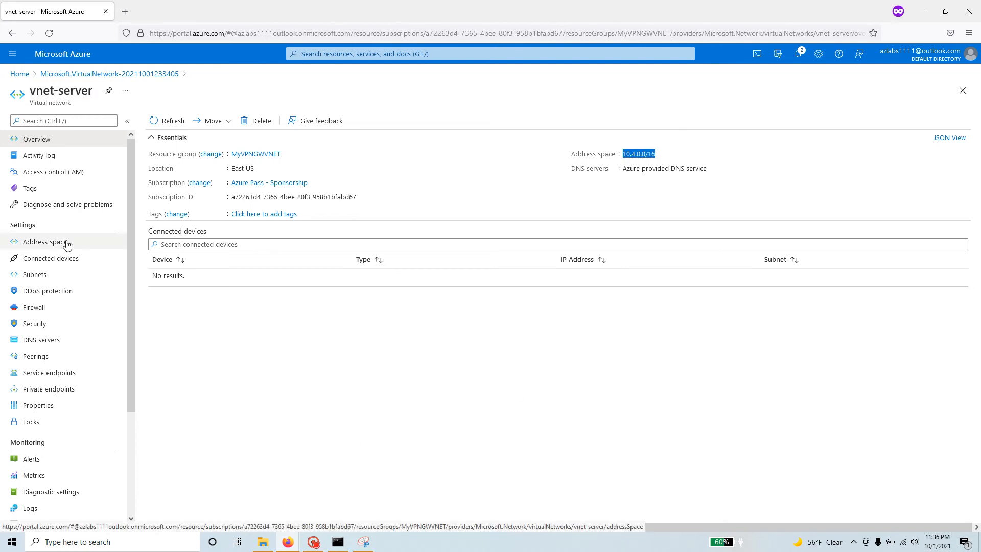
left_click(58, 280)
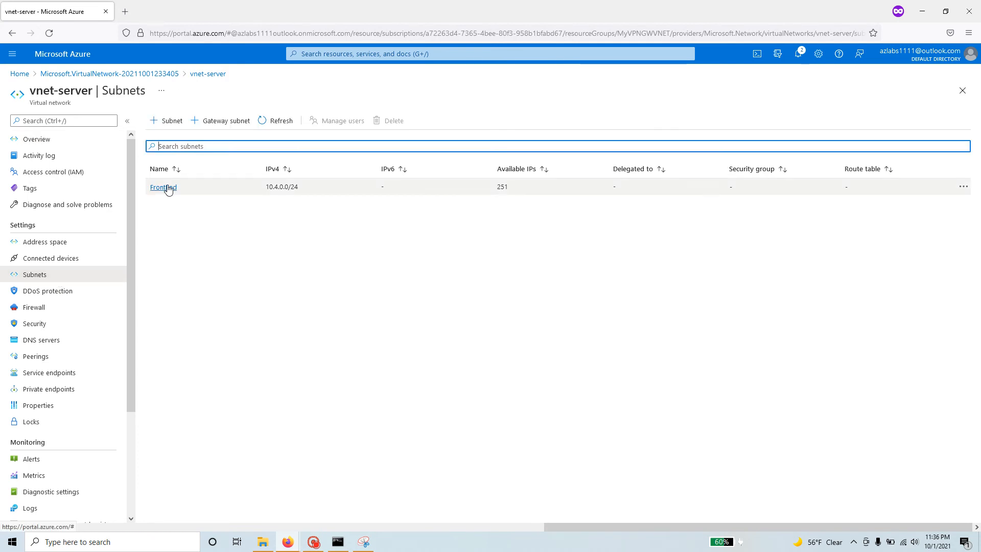
double_click(497, 188)
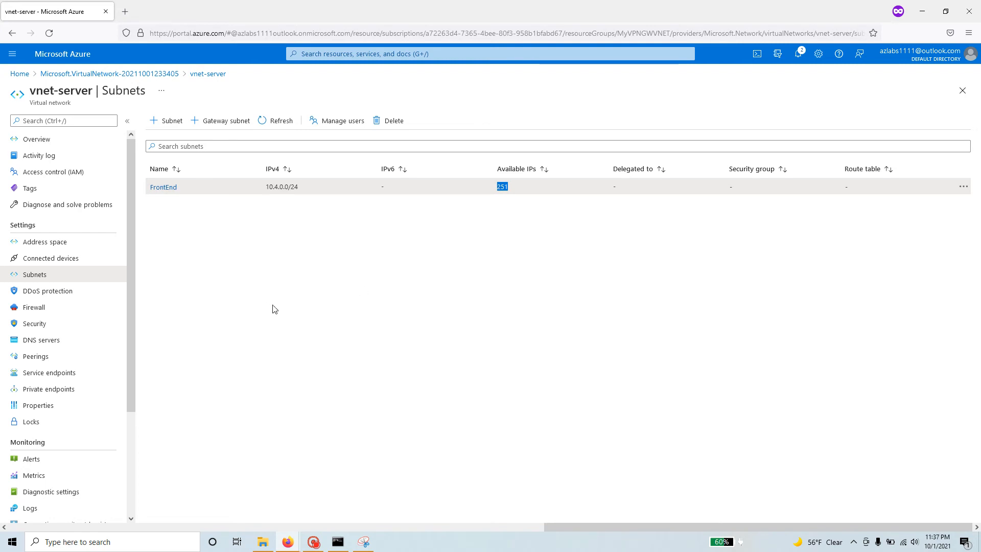
Read the guide's section on creating the VPN gateway, from the gateway subnet notes through the basic project and instance details.
key("alt+Tab")
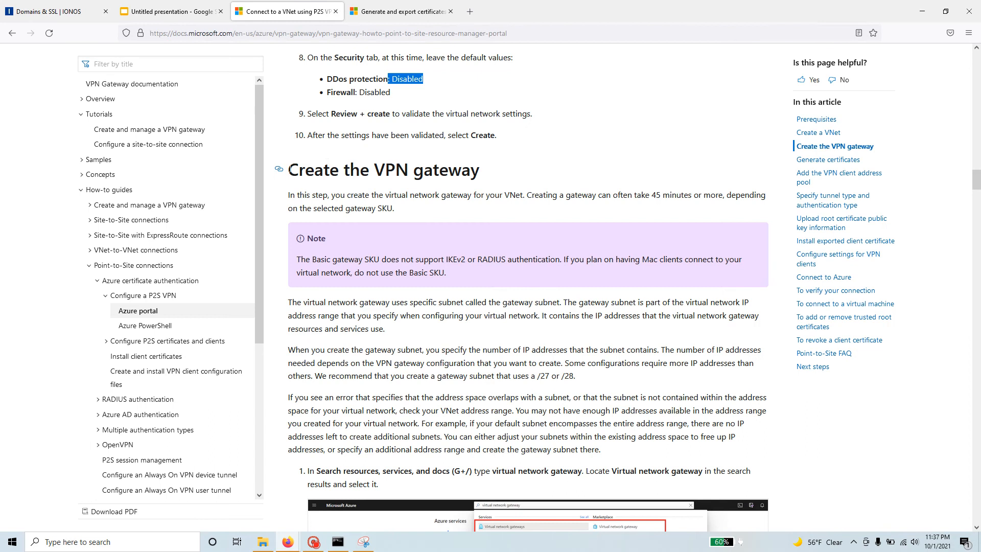
left_click_drag(289, 169, 487, 169)
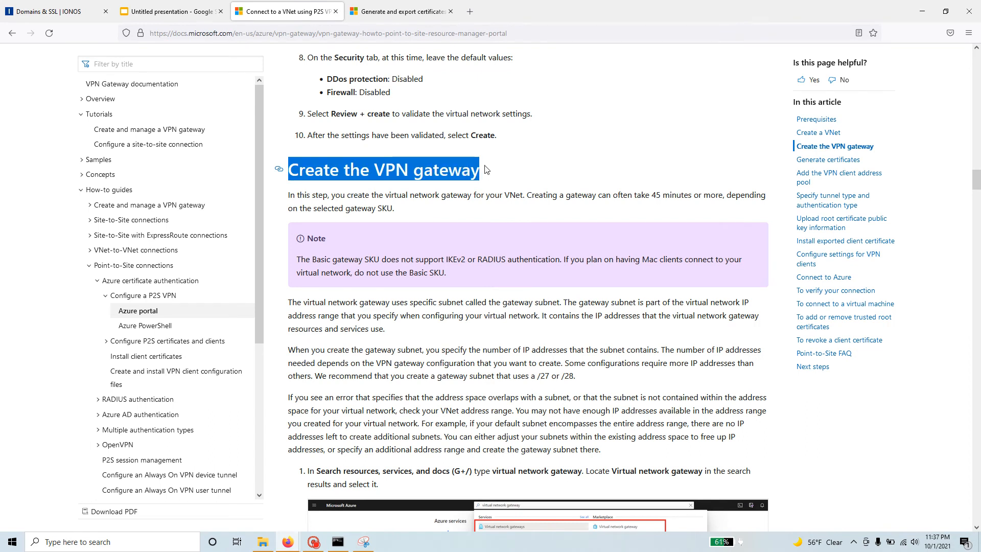
scroll(515, 305, "down", 3)
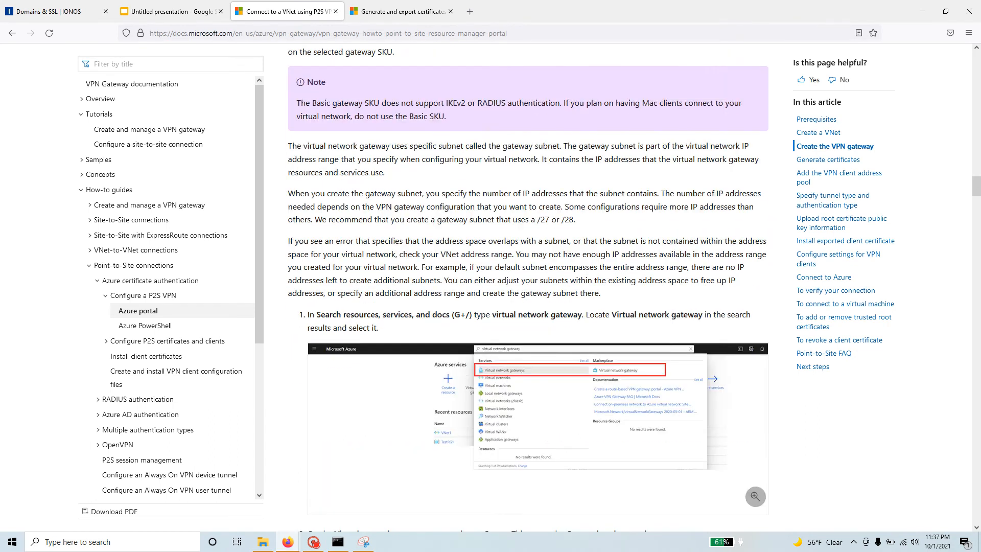
scroll(511, 299, "down", 2)
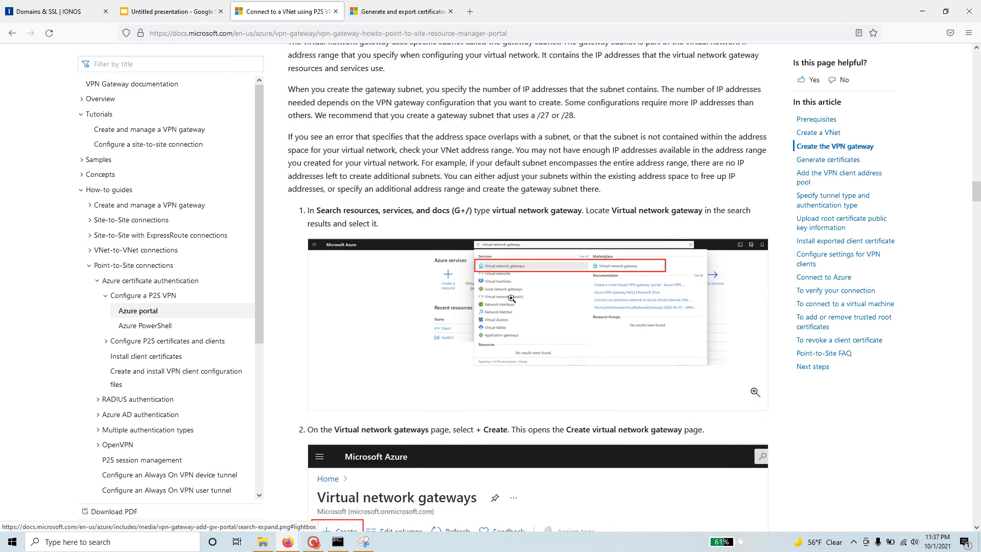
scroll(511, 298, "down", 5)
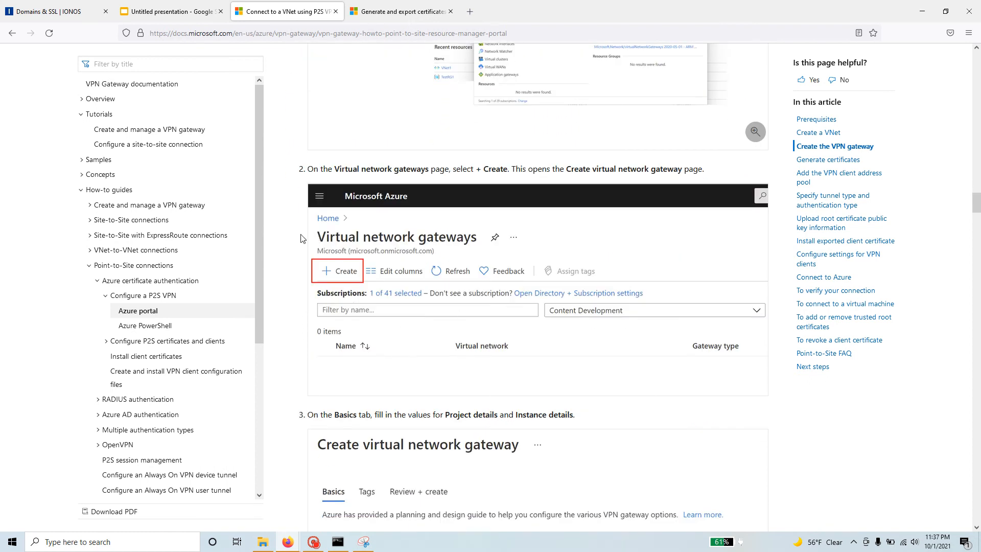
scroll(330, 332, "down", 1)
scroll(329, 332, "down", 4)
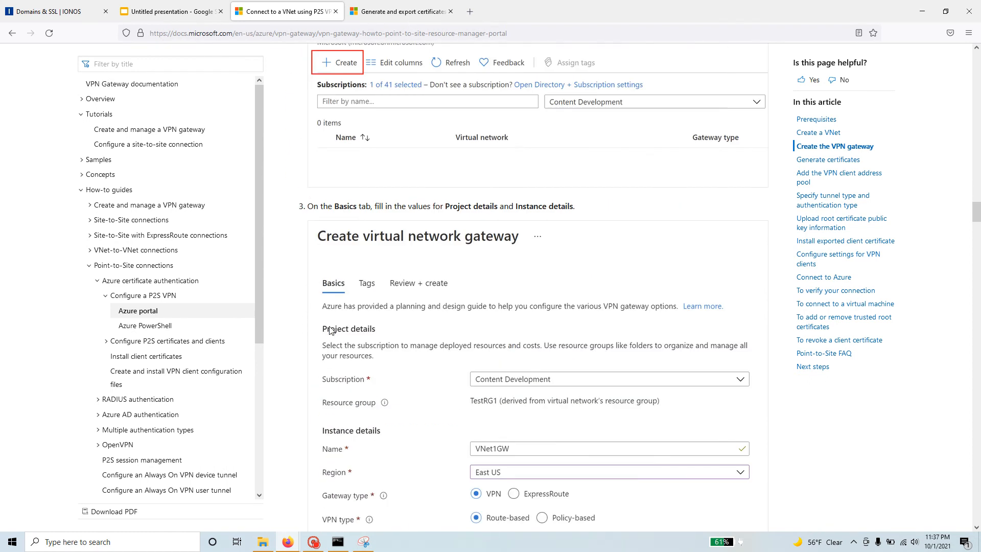
scroll(329, 332, "down", 1)
scroll(329, 329, "down", 2)
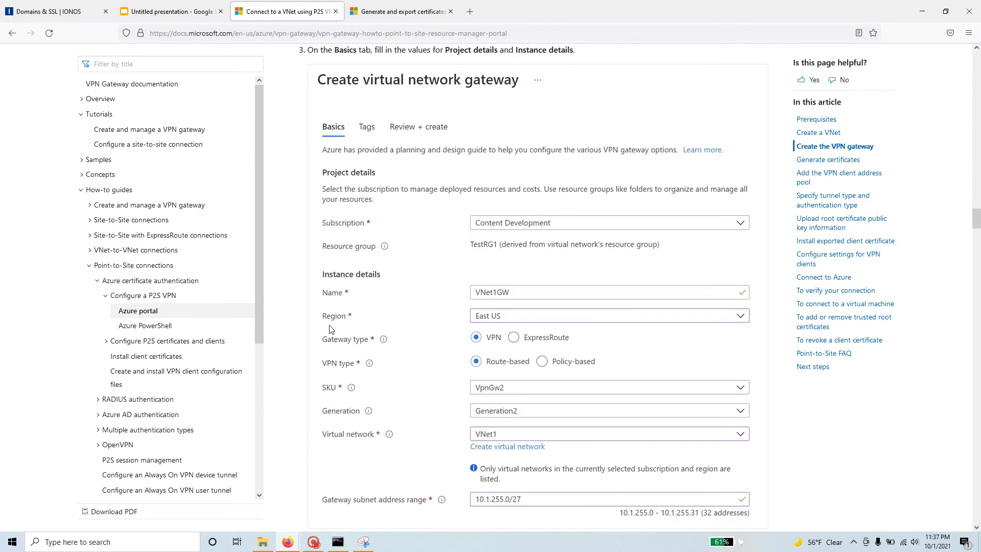
Study the guide's gateway field descriptions, public IP address settings, virtual network choice, and gateway subnet address range.
key("alt+Tab")
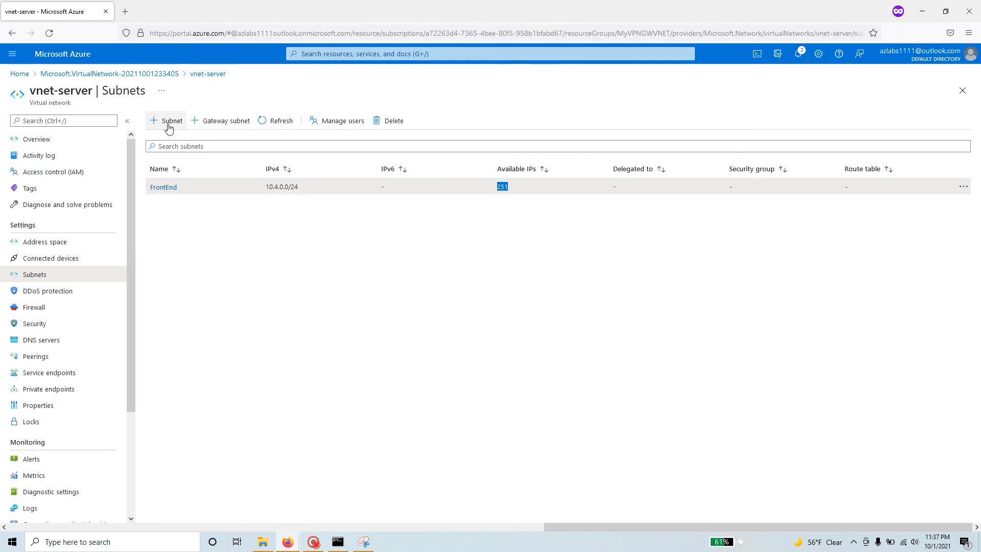
key("alt+Tab")
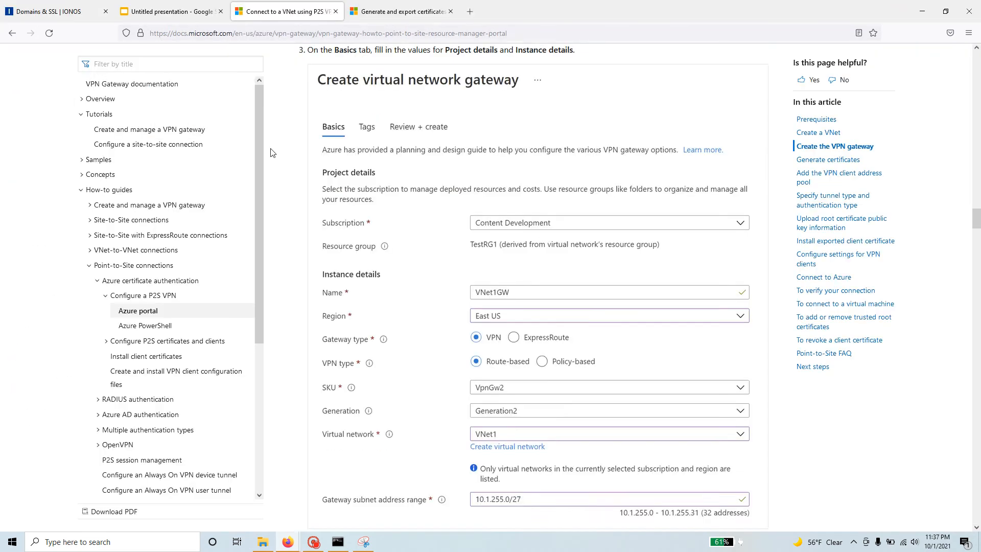
scroll(409, 340, "up", 2)
scroll(409, 340, "down", 11)
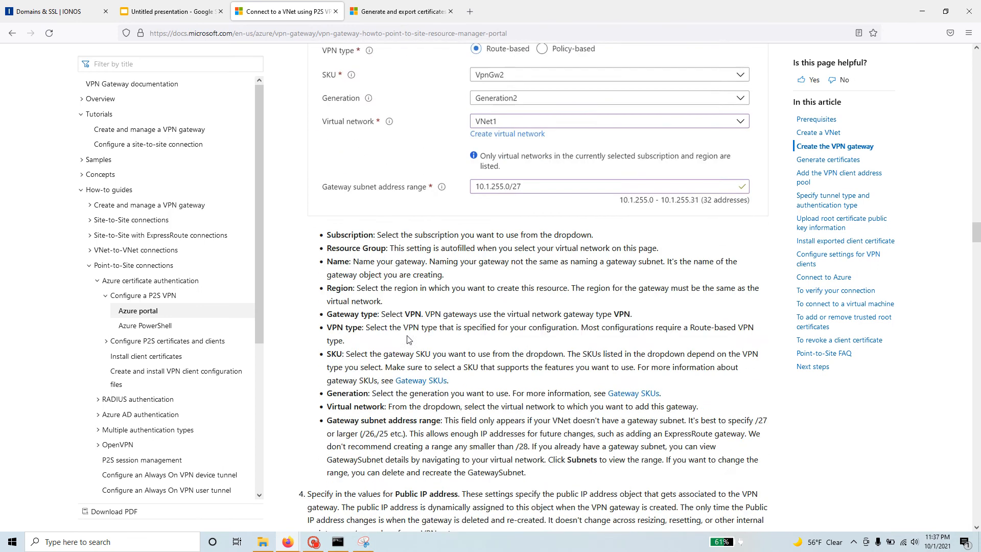
scroll(407, 334, "down", 10)
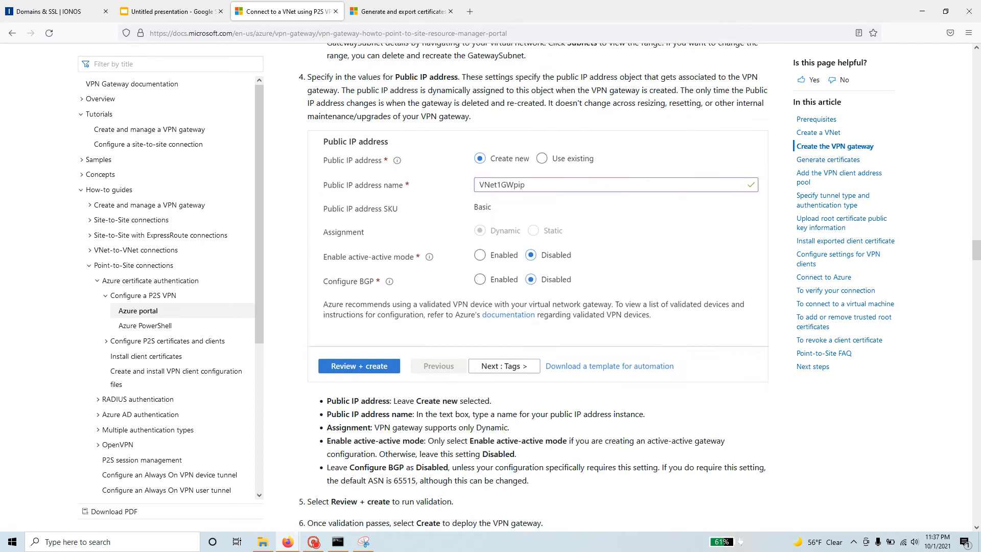
scroll(407, 335, "up", 7)
scroll(406, 331, "up", 13)
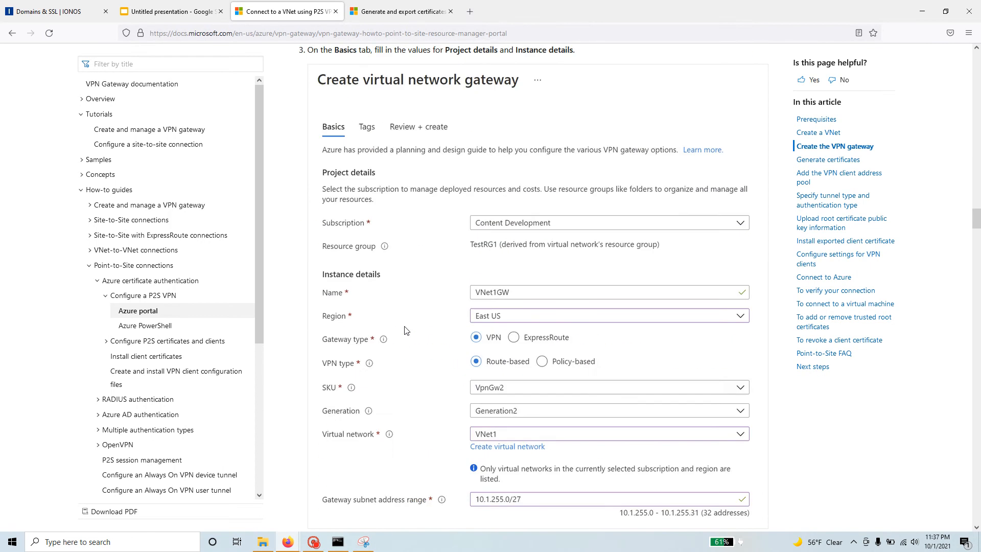
scroll(407, 330, "down", 1)
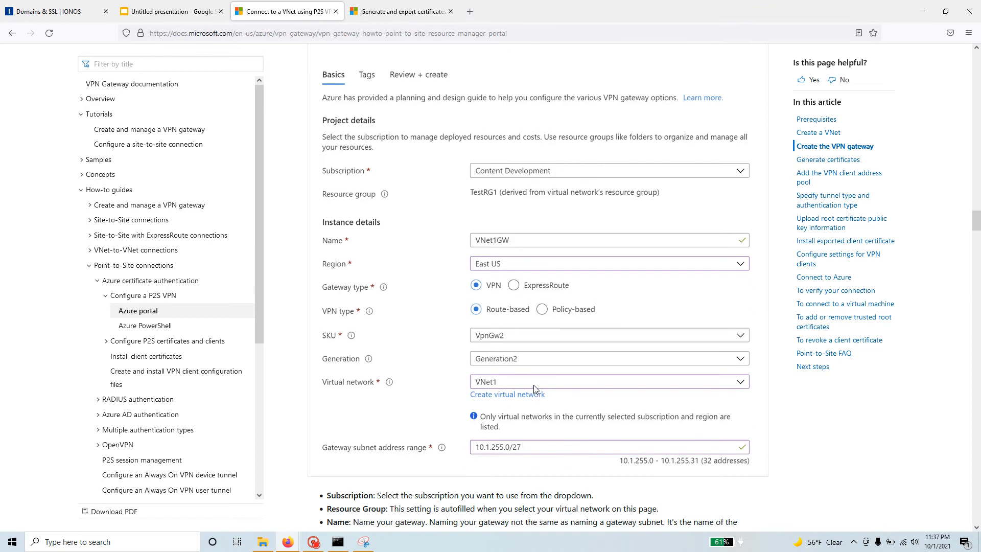
scroll(534, 389, "down", 2)
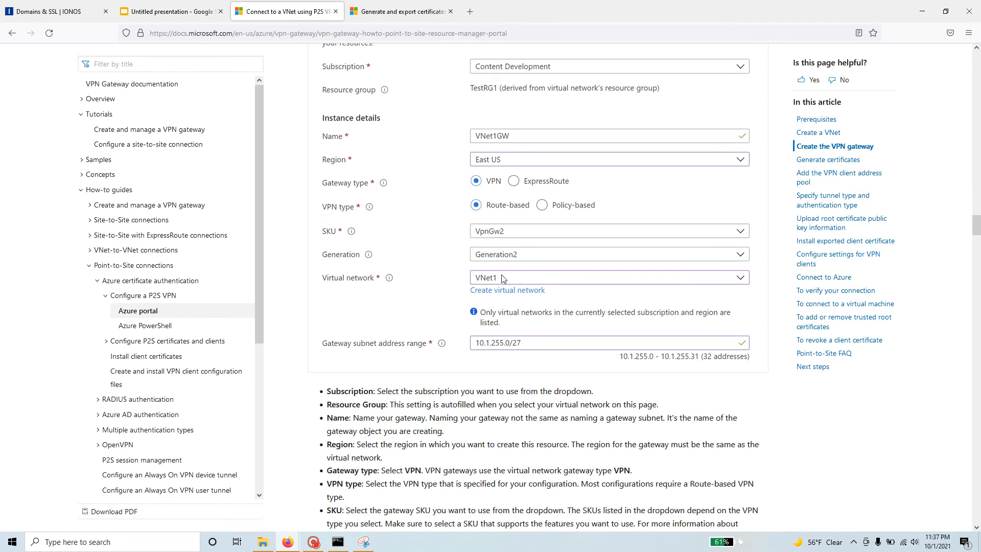
Start adding a gateway subnet to vnet-server and select its address range field for editing.
key("alt+Tab")
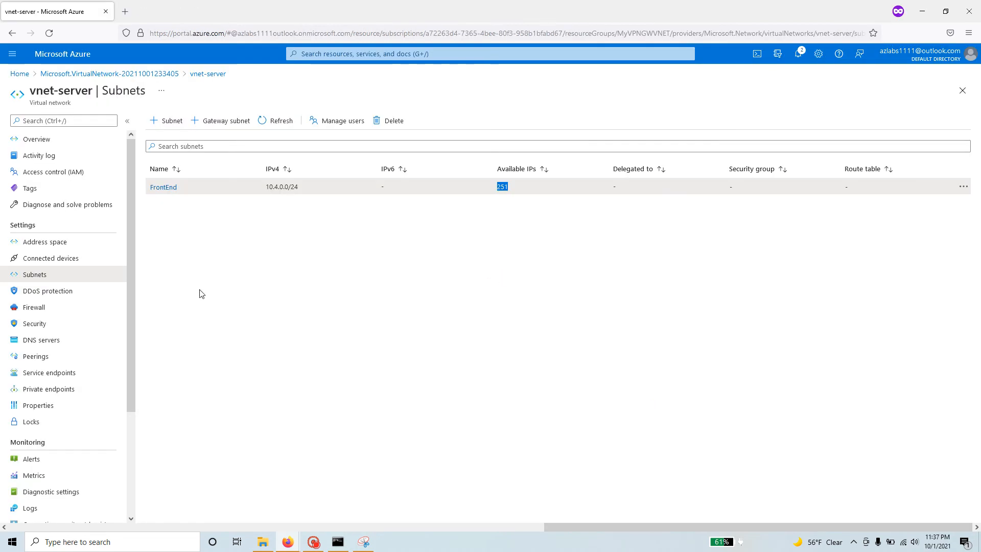
left_click(237, 124)
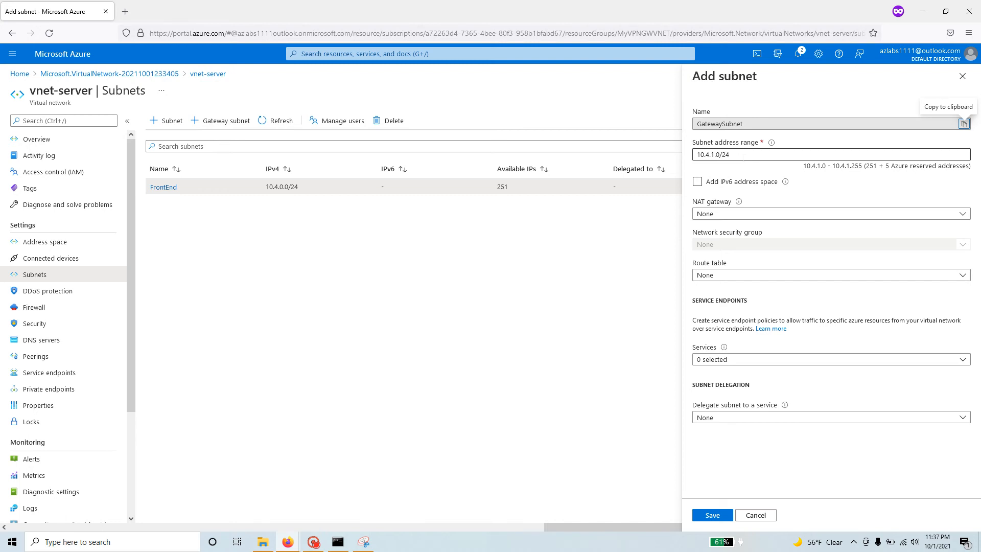
left_click(743, 156)
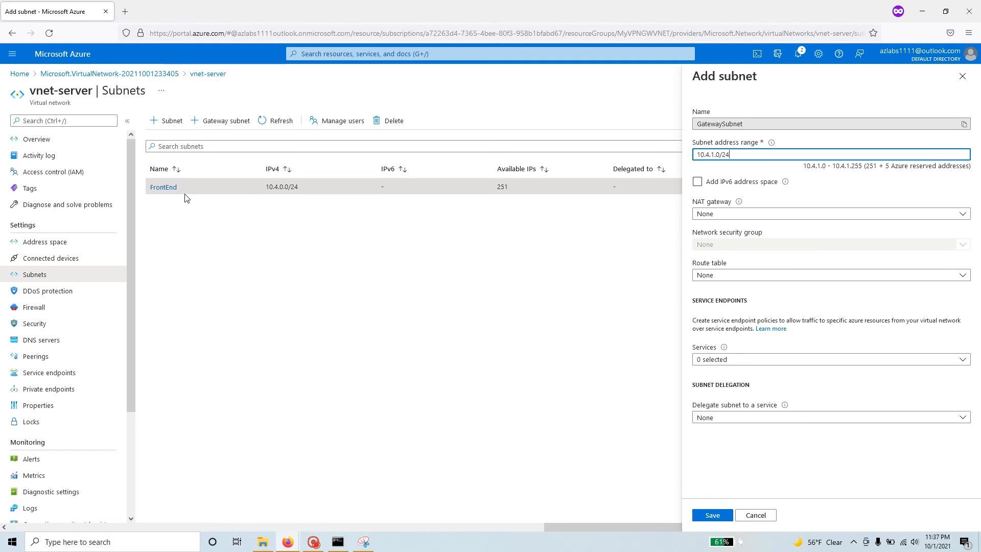
left_click(313, 542)
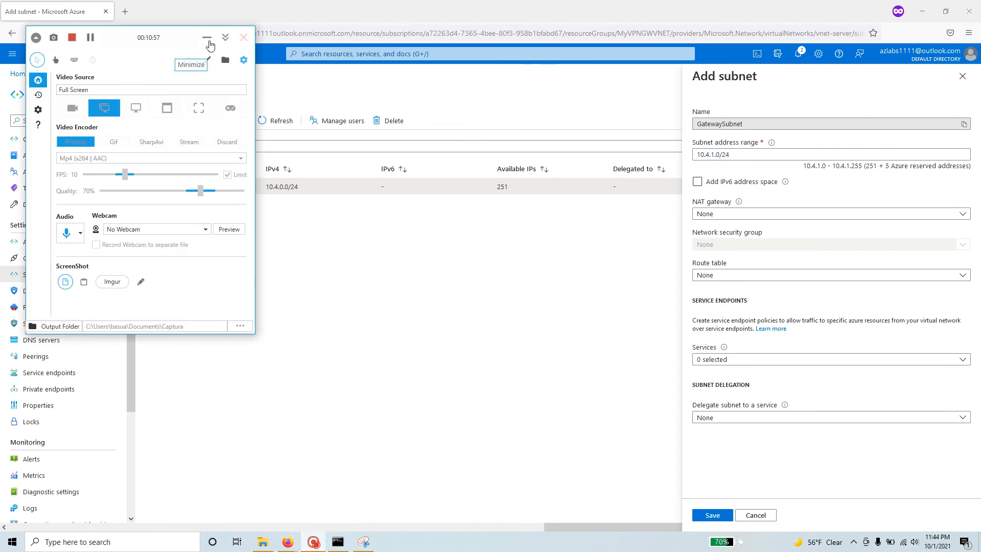
Compare the gateway subnet's proposed address range with the FrontEnd range and the guide's example gateway subnet range.
left_click(209, 39)
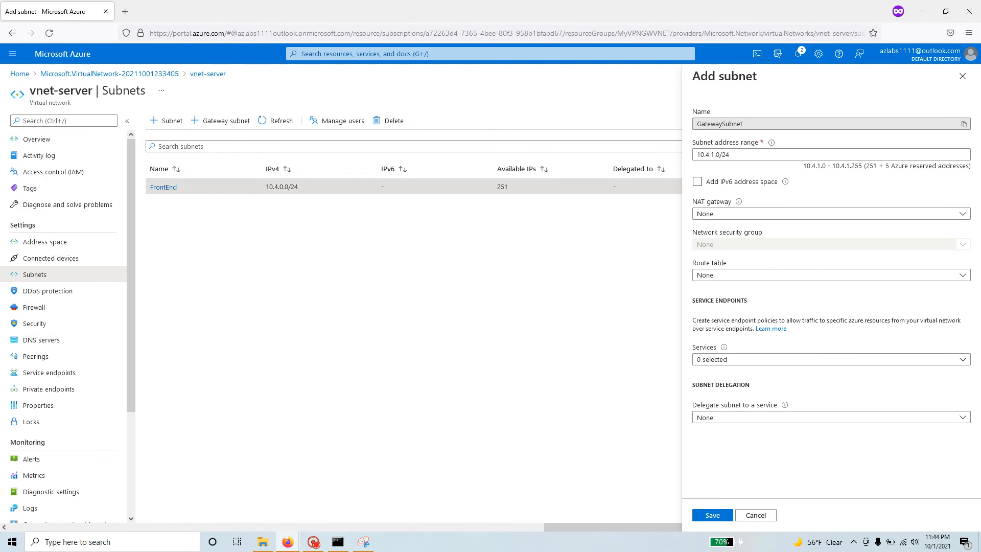
left_click_drag(267, 186, 305, 188)
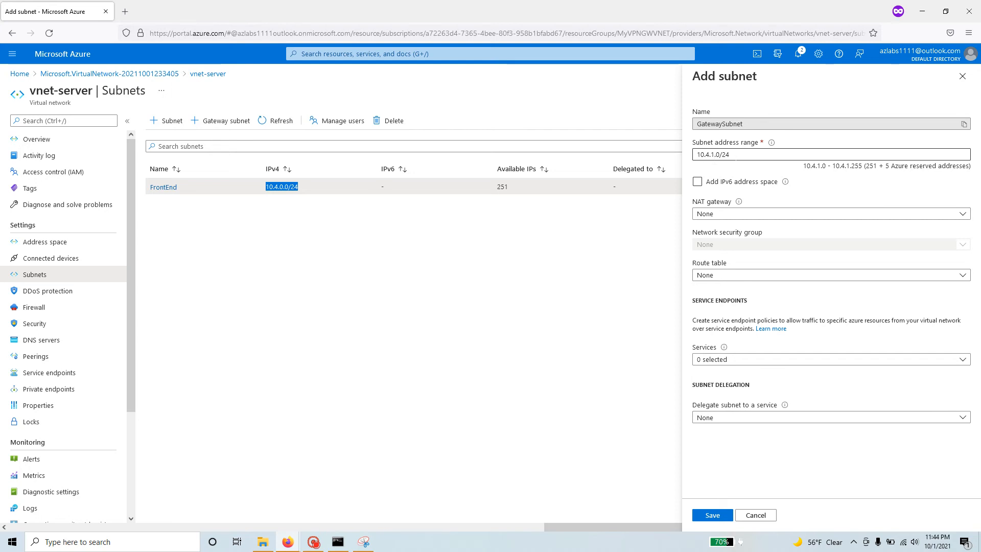
left_click_drag(729, 154, 699, 154)
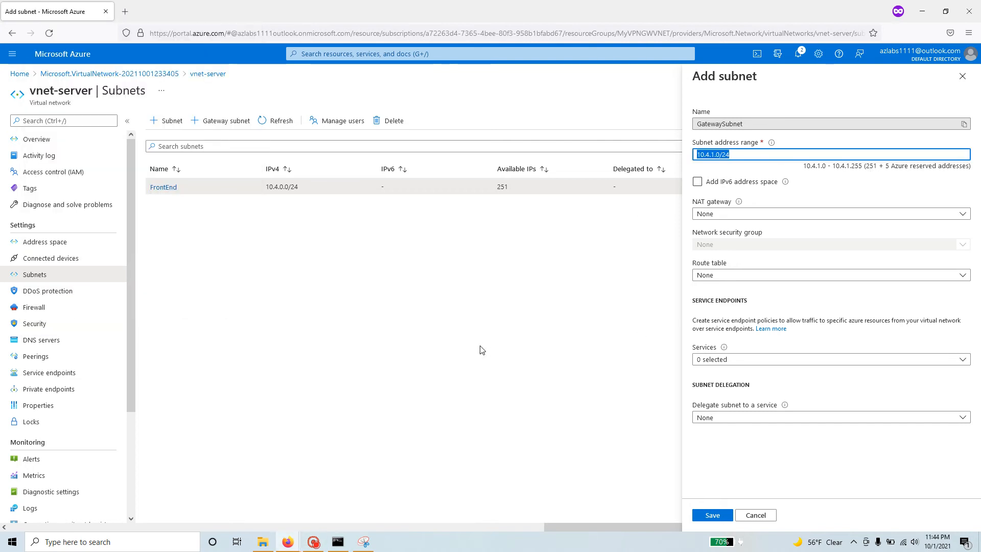
key("alt+Tab")
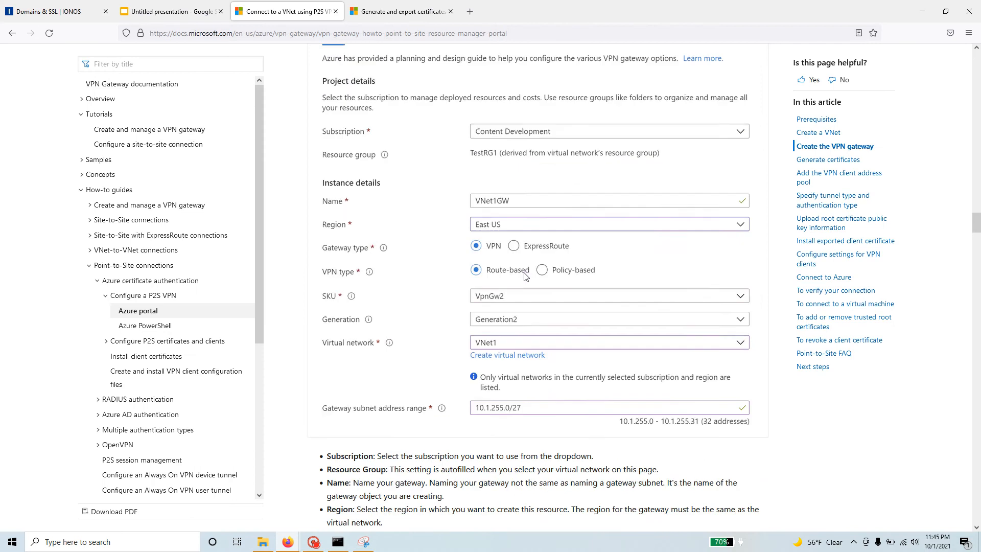
scroll(525, 276, "up", 1)
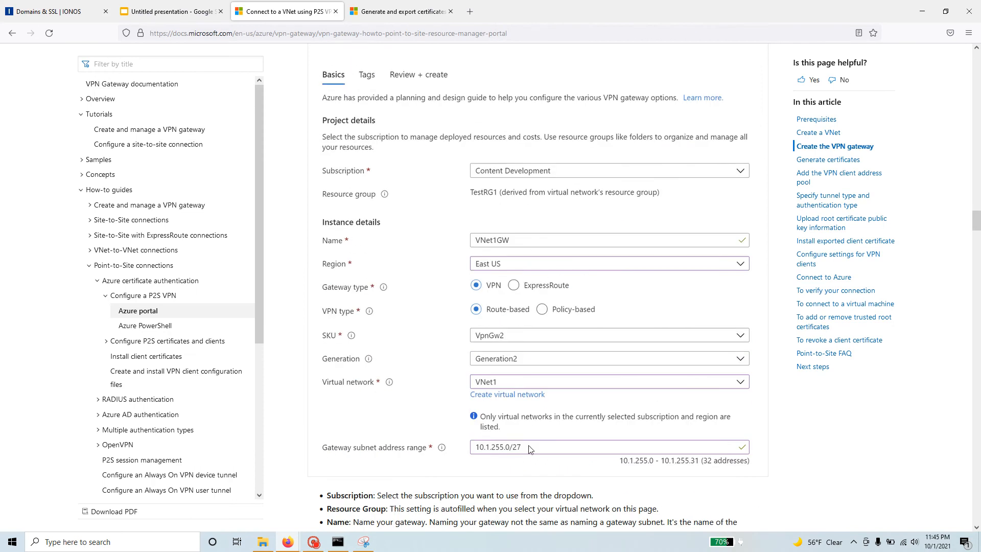
key("alt+Tab")
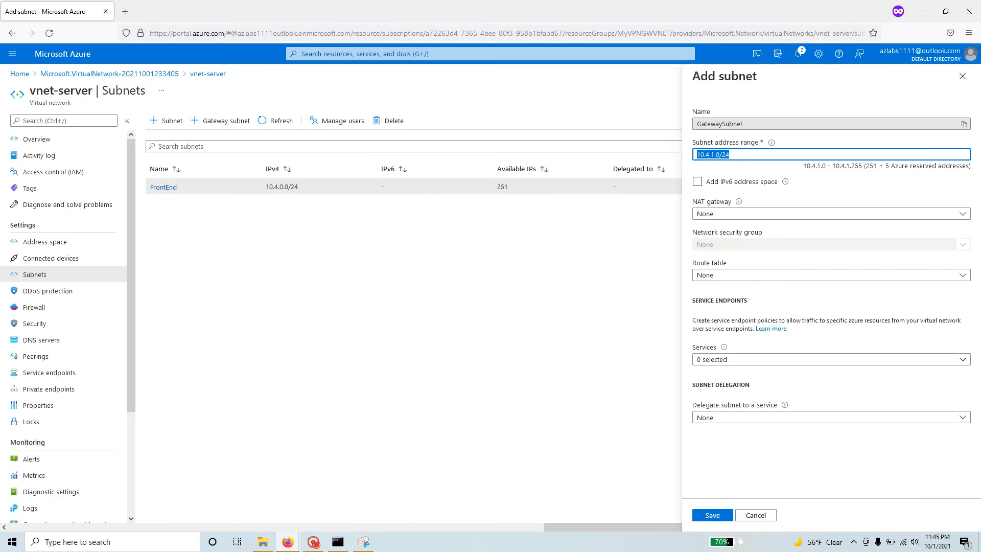
Set the gateway subnet's address range to 10.4.1.0/27 and save the subnet.
left_click(787, 155)
key("BackSpace")
key("BackSpace")
type("27")
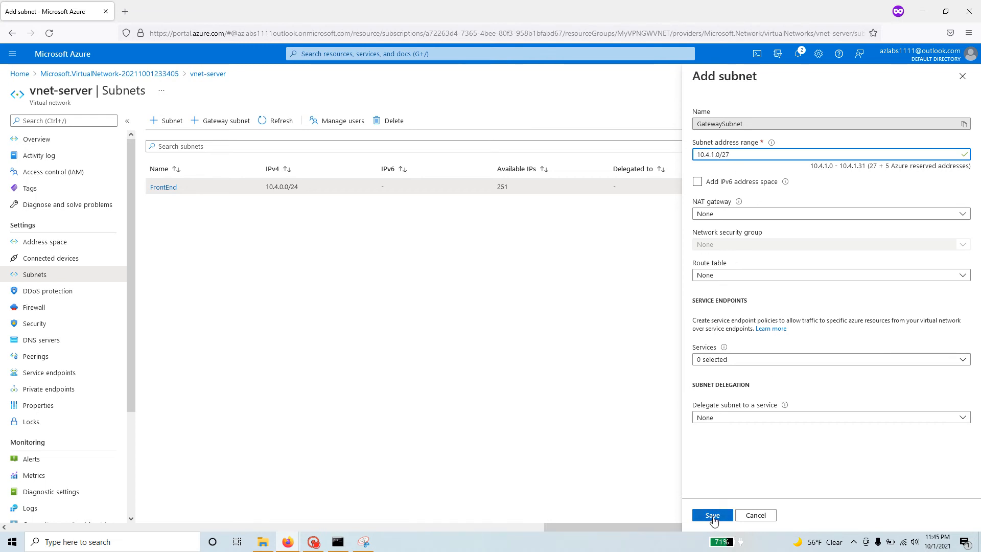
left_click(713, 517)
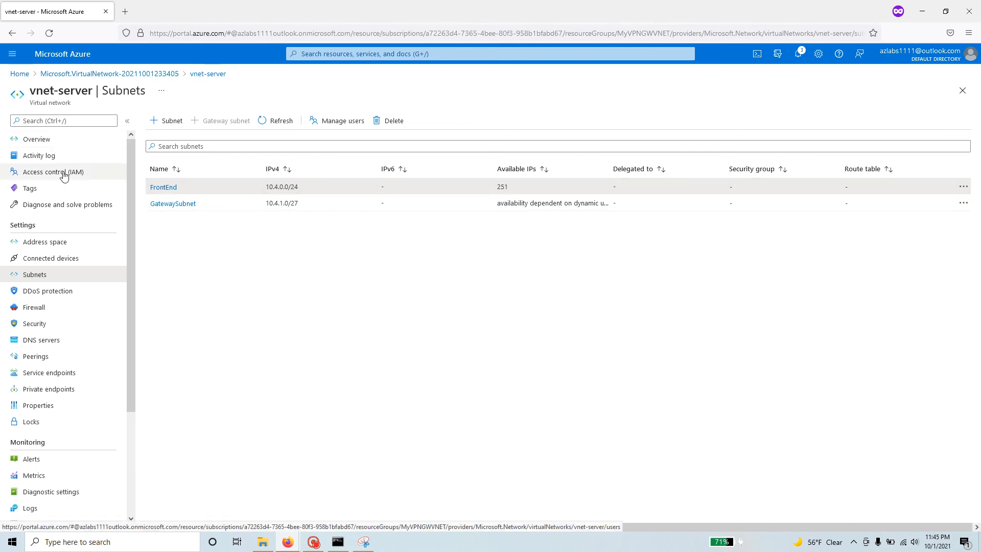
Open vnet-server's resource group MyVPNGWVNET and start creating a Windows Server 2019 Datacenter virtual machine in it.
left_click(37, 139)
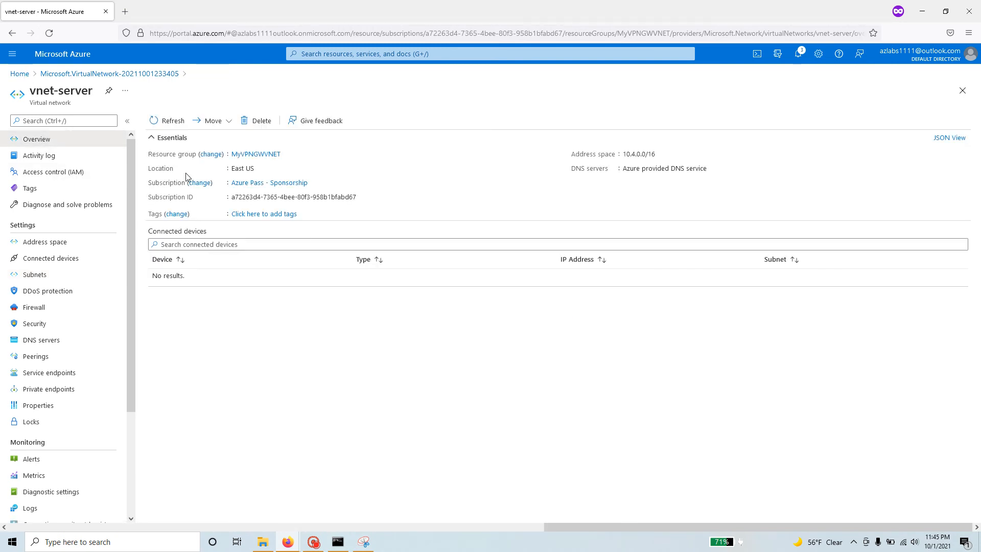
left_click(266, 159)
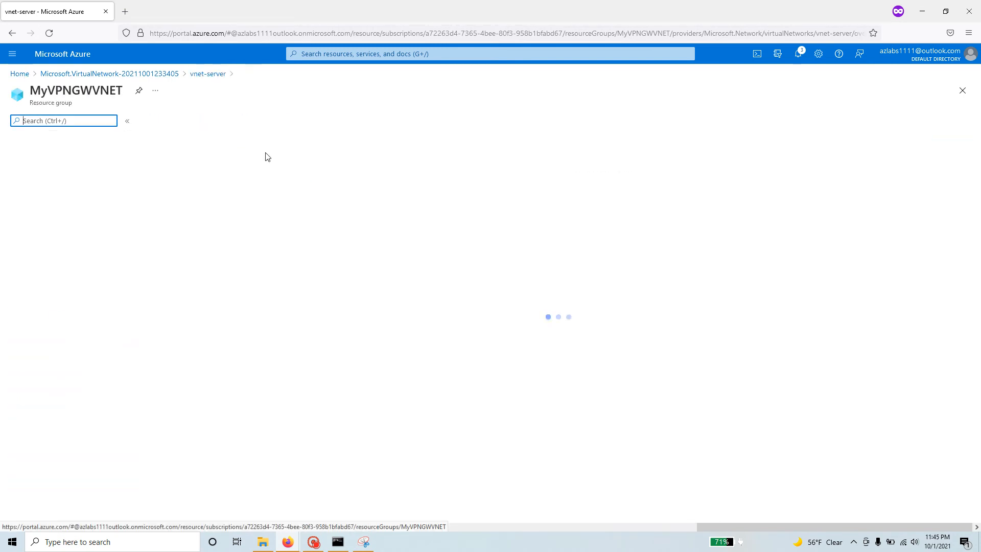
left_click(167, 122)
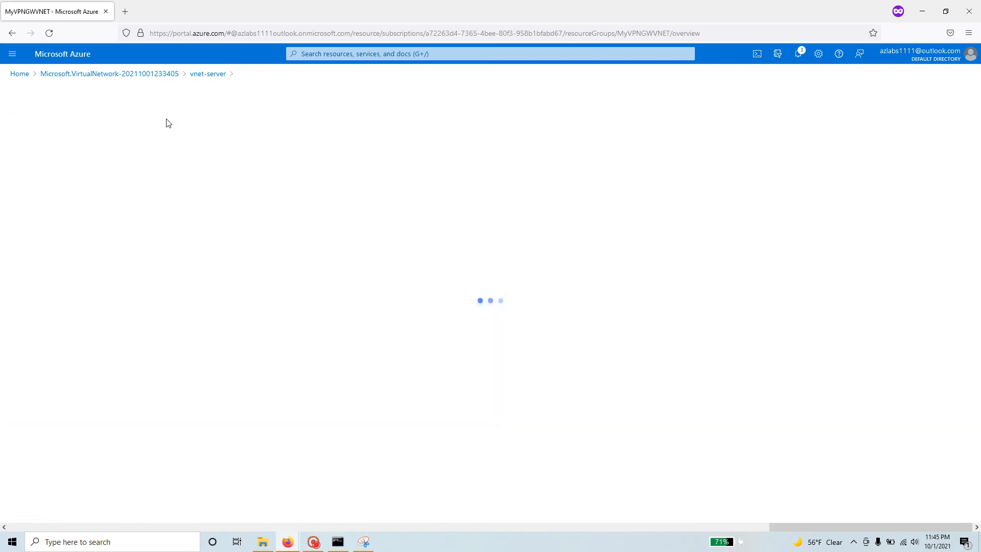
left_click(169, 182)
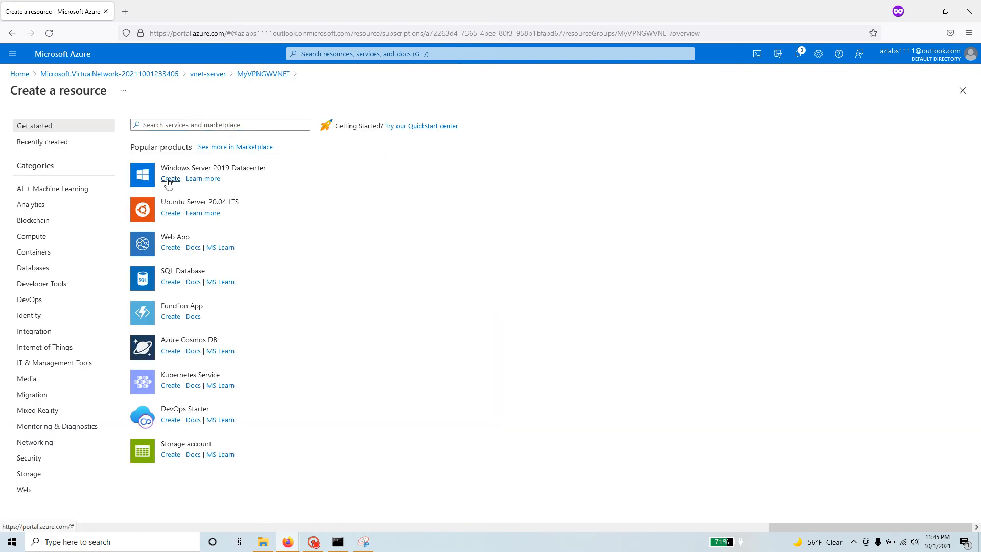
left_click(169, 182)
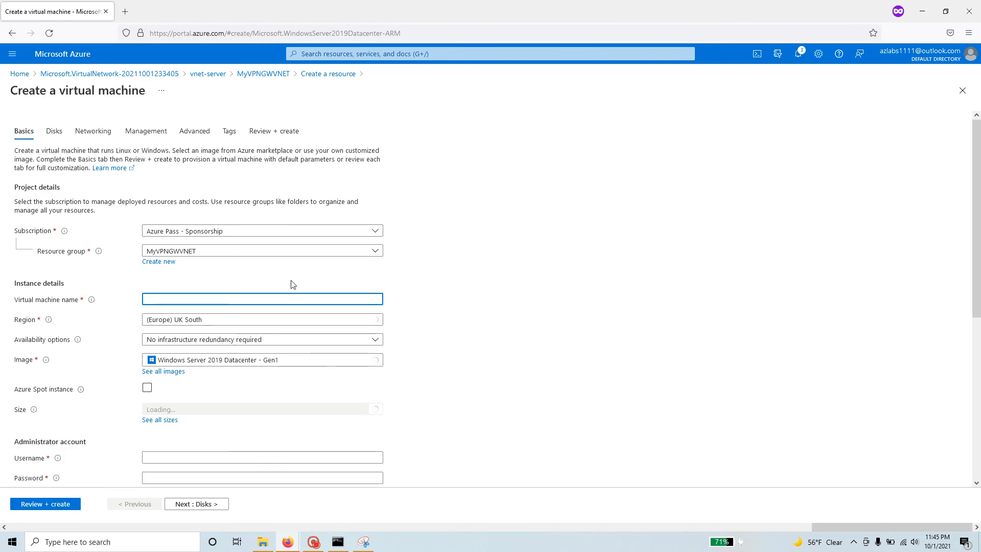
Name the virtual machine test-server and set its region to (US) East US.
scroll(293, 285, "down", 1)
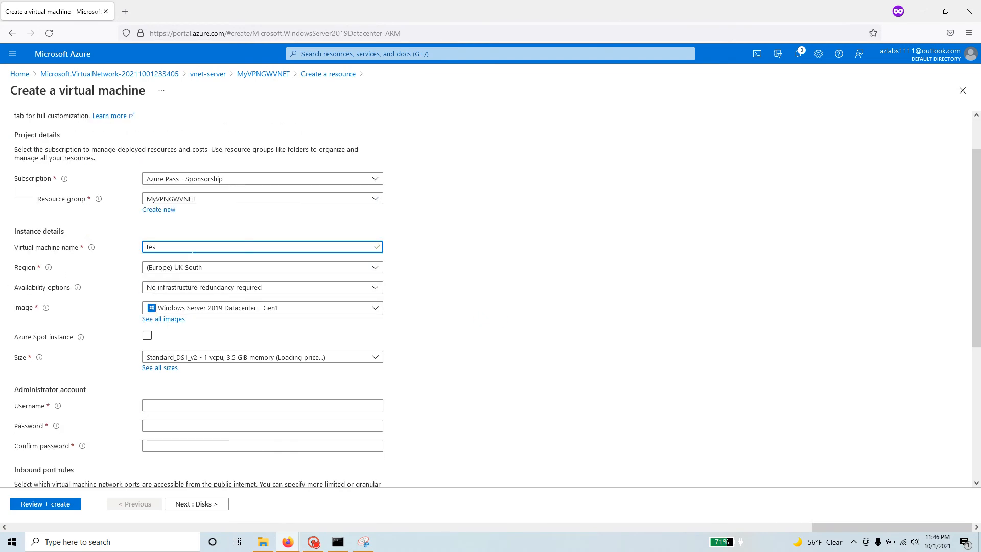
left_click(192, 250)
type("test-server")
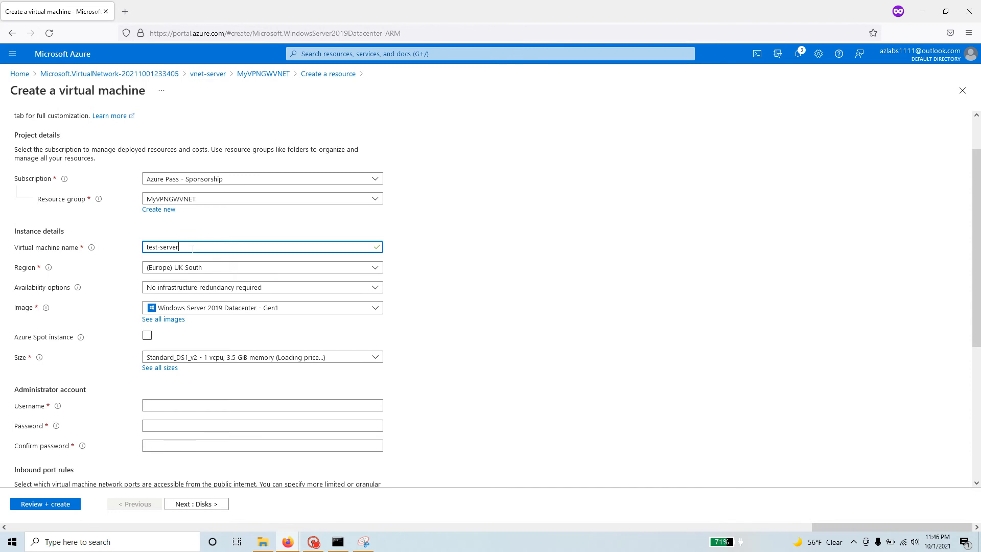
left_click(259, 268)
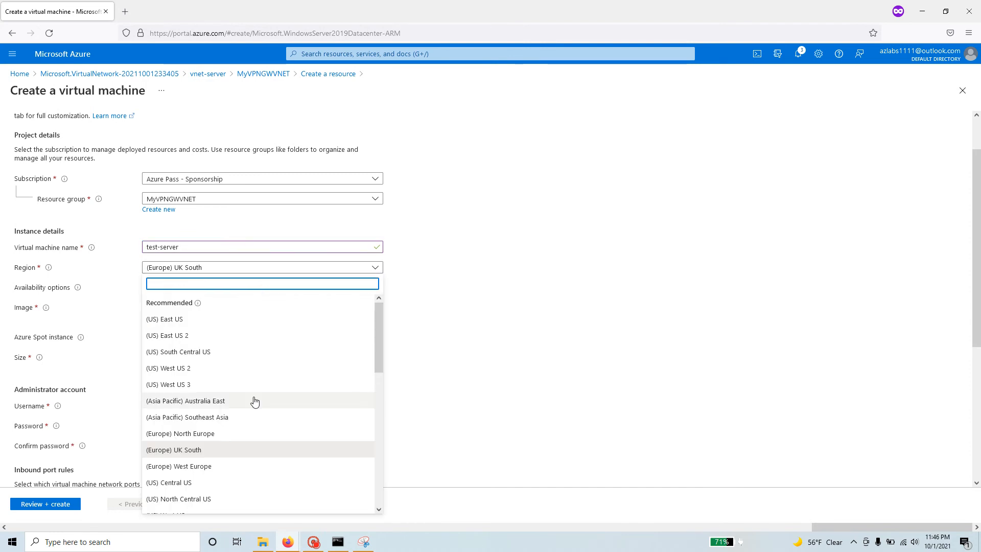
scroll(252, 378, "down", 2)
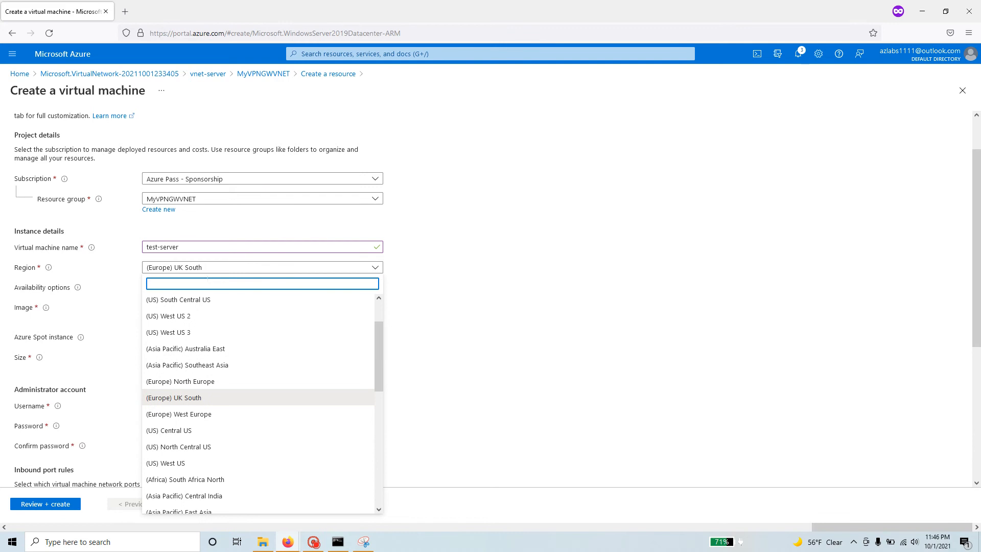
type("east")
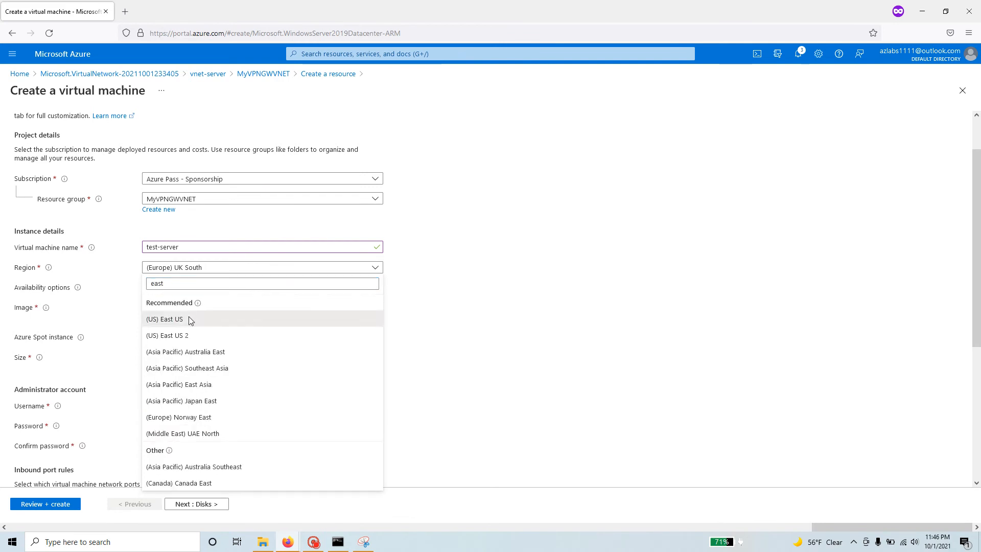
left_click(197, 319)
scroll(263, 375, "down", 1)
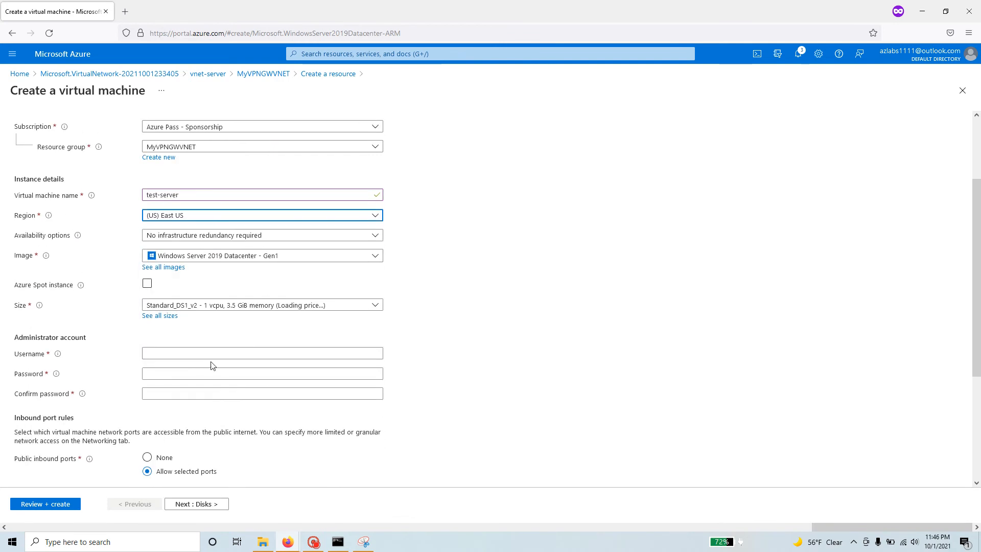
Set the administrator username to student, then enter and confirm the account password.
left_click(213, 354)
type("student")
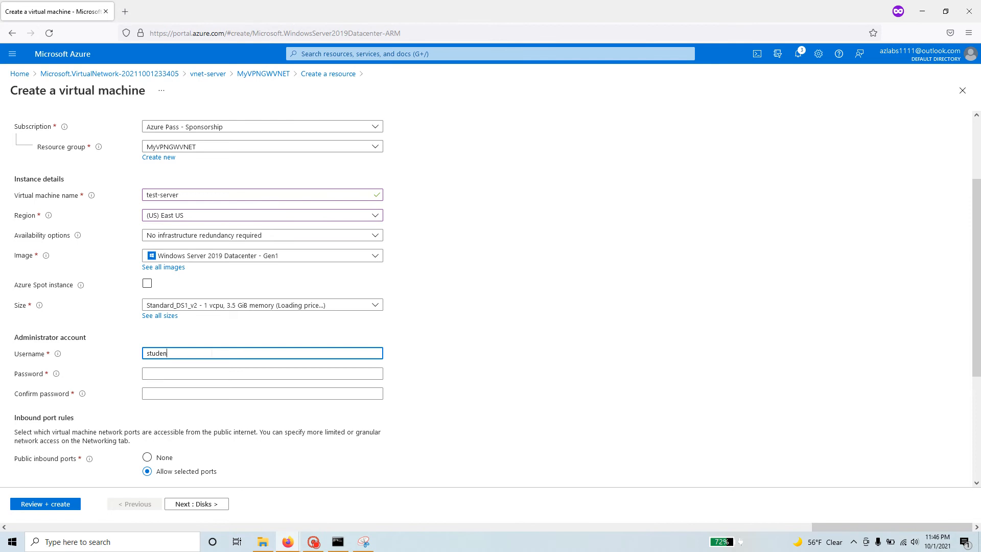
key("Tab")
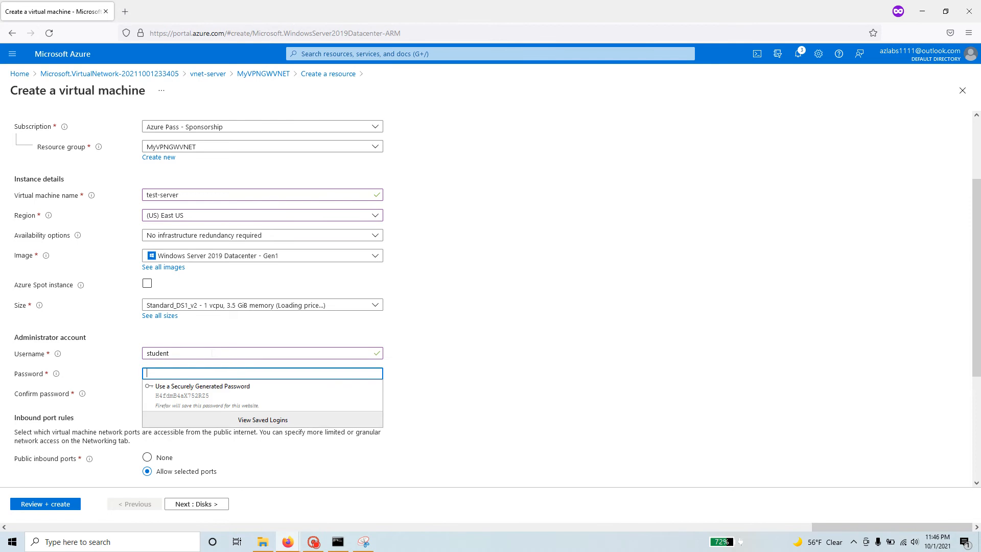
type("P")
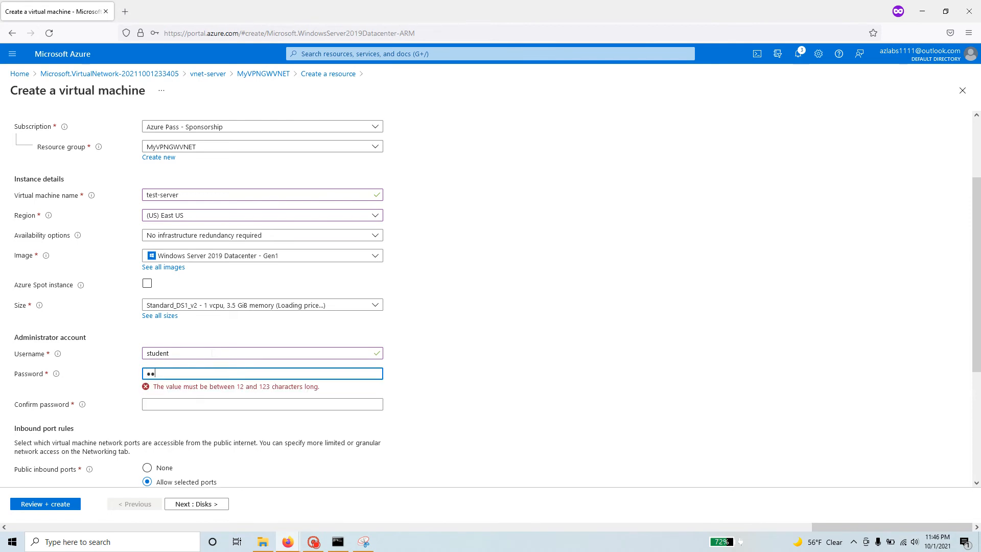
key("BackSpace")
key("BackSpace")
type("P")
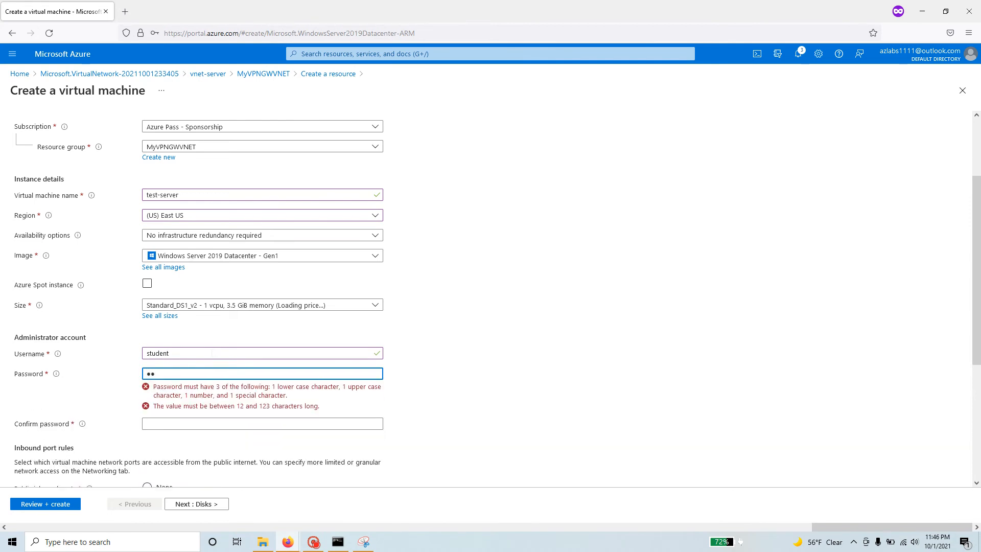
type("•••")
key("Tab")
type("••")
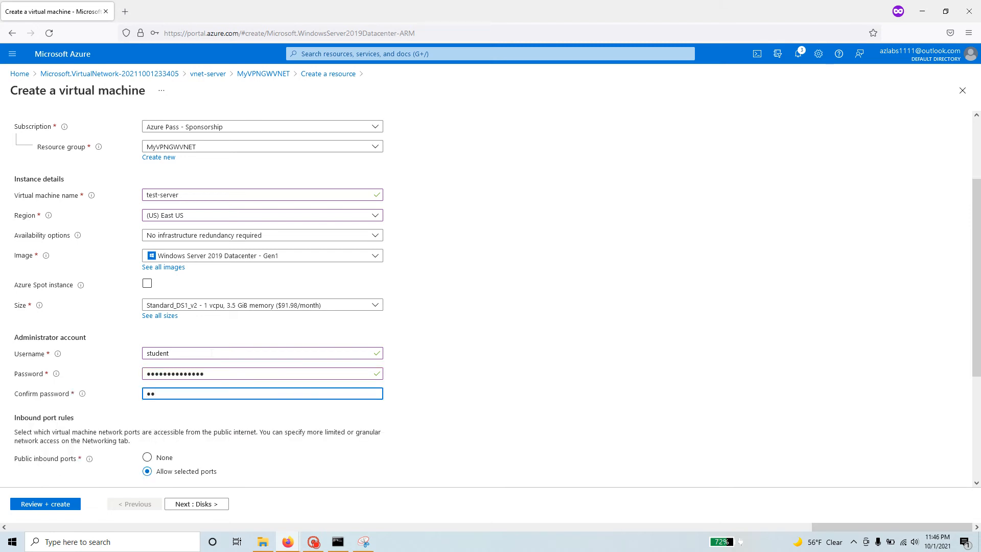
type("••")
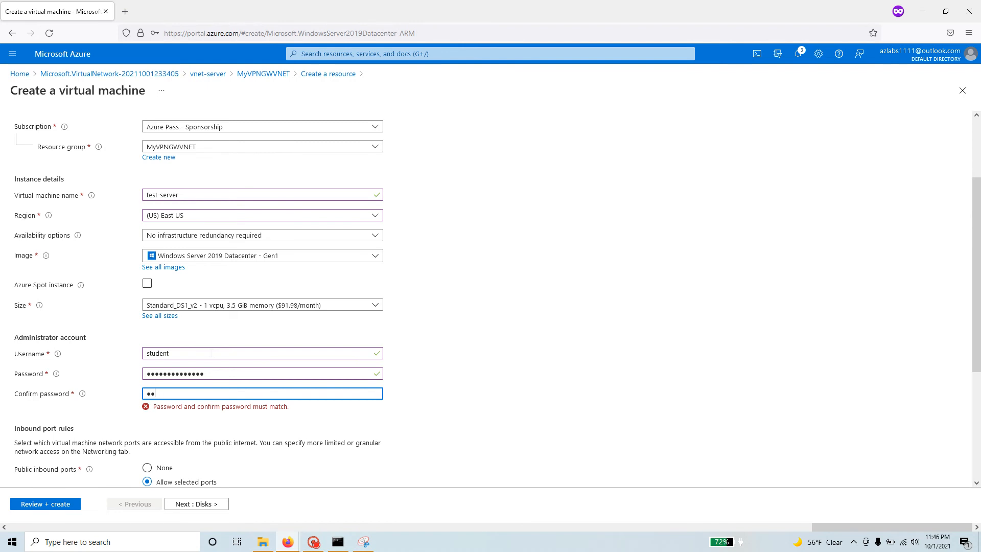
key("BackSpace")
key("BackSpace")
type("••••")
Allow HTTP (80) and HTTPS (443) as public inbound ports in addition to RDP (3389).
scroll(208, 336, "down", 2)
scroll(208, 336, "down", 1)
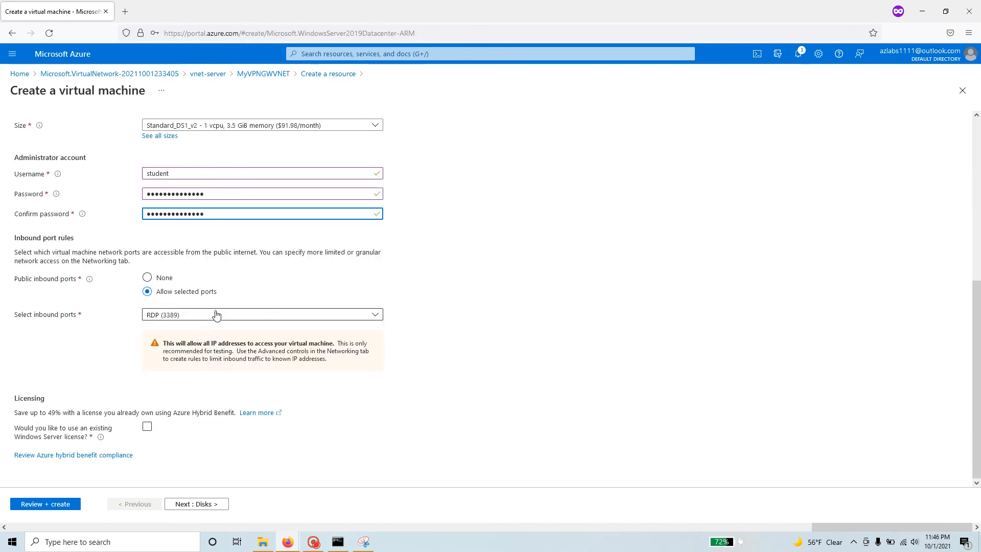
left_click(212, 314)
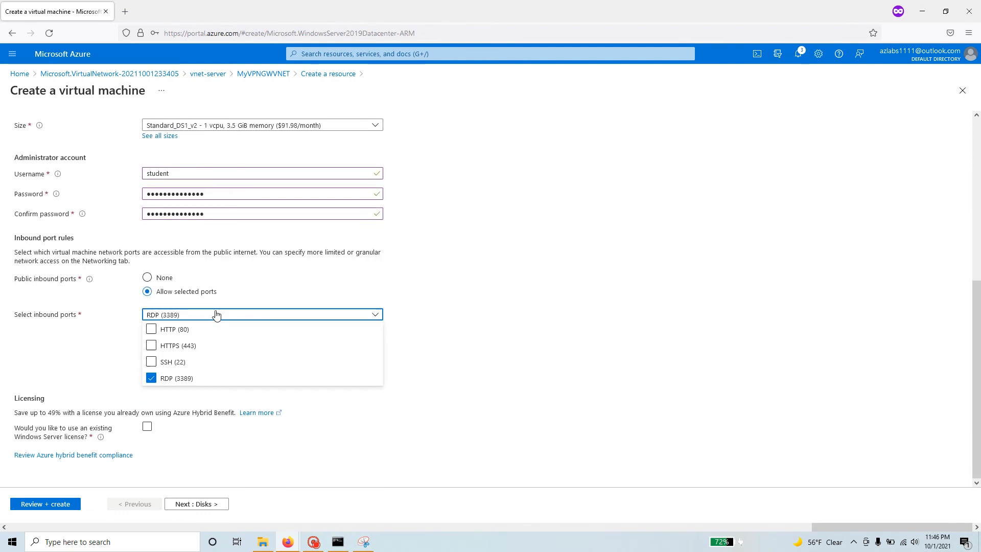
left_click(152, 330)
left_click(151, 345)
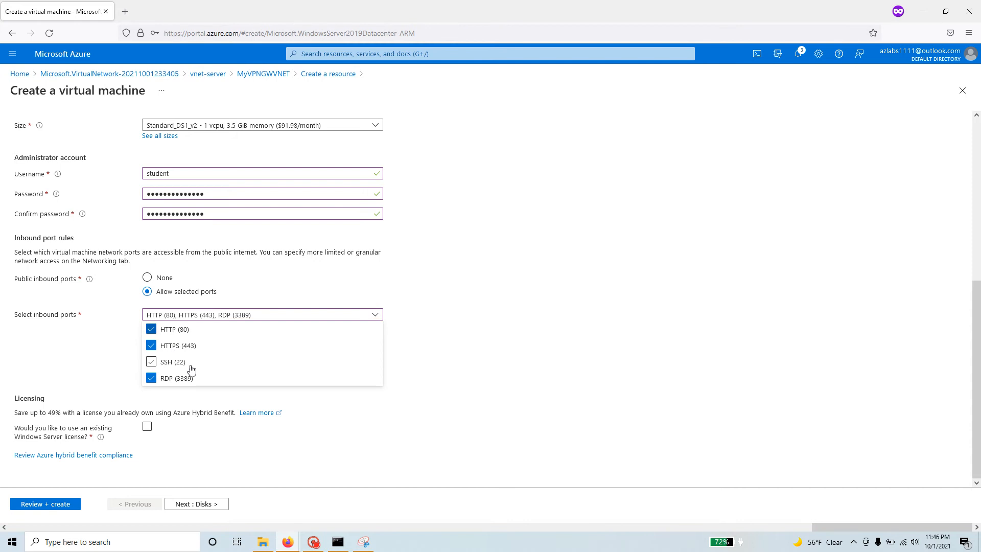
Accept the default disk options and place the virtual machine's network interface in the FrontEnd subnet of vnet-server.
left_click(209, 507)
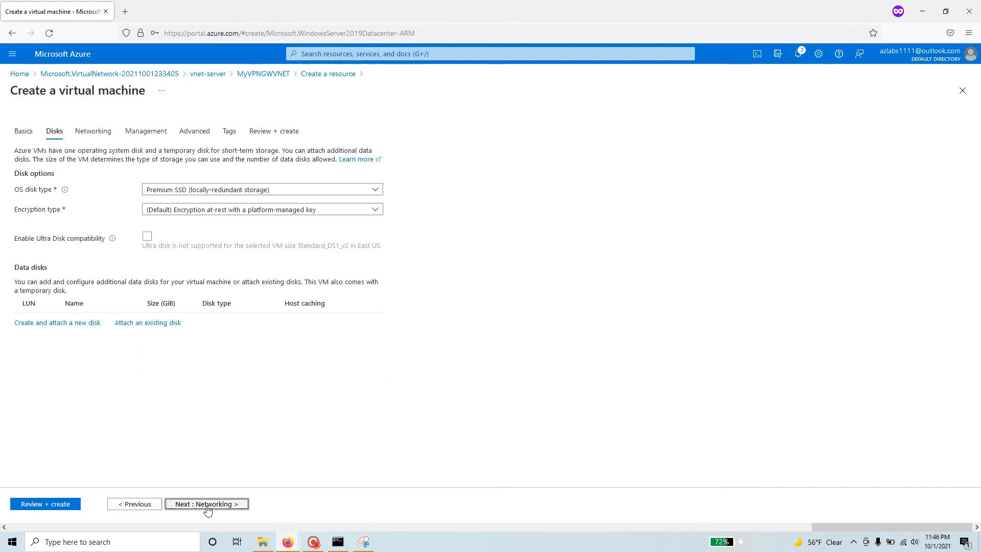
left_click(215, 505)
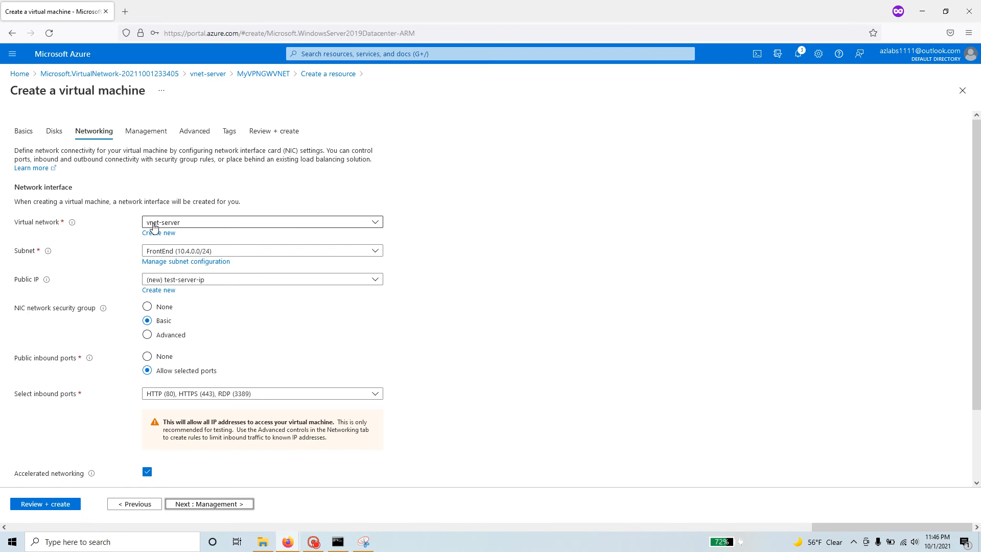
left_click(207, 253)
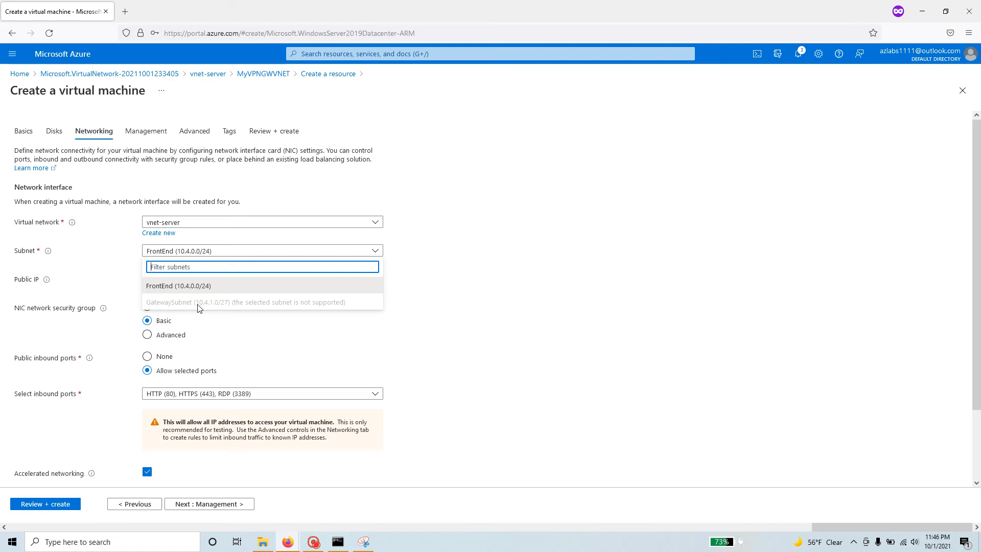
left_click(225, 286)
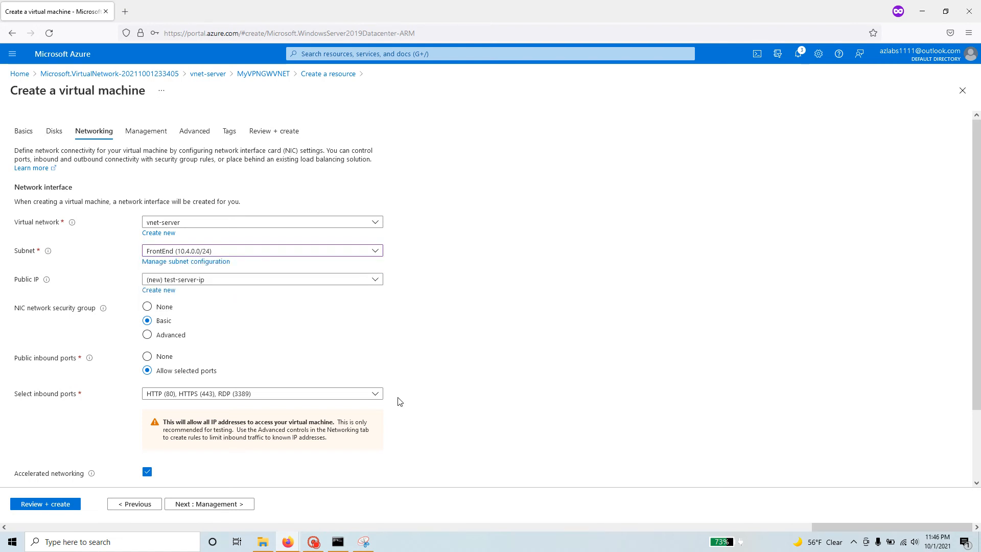
Accept the remaining networking settings and disable boot diagnostics in the virtual machine's management options.
scroll(400, 401, "down", 3)
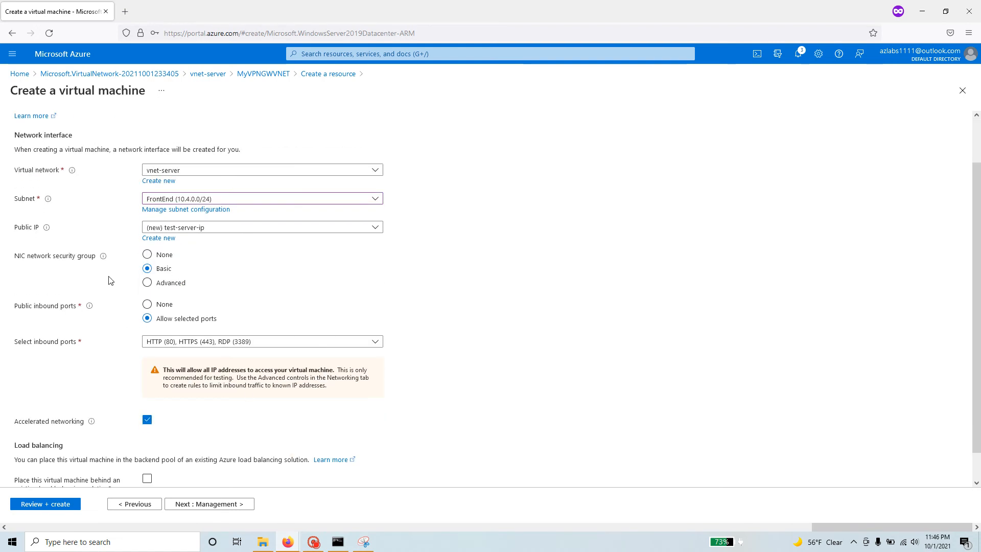
left_click(229, 504)
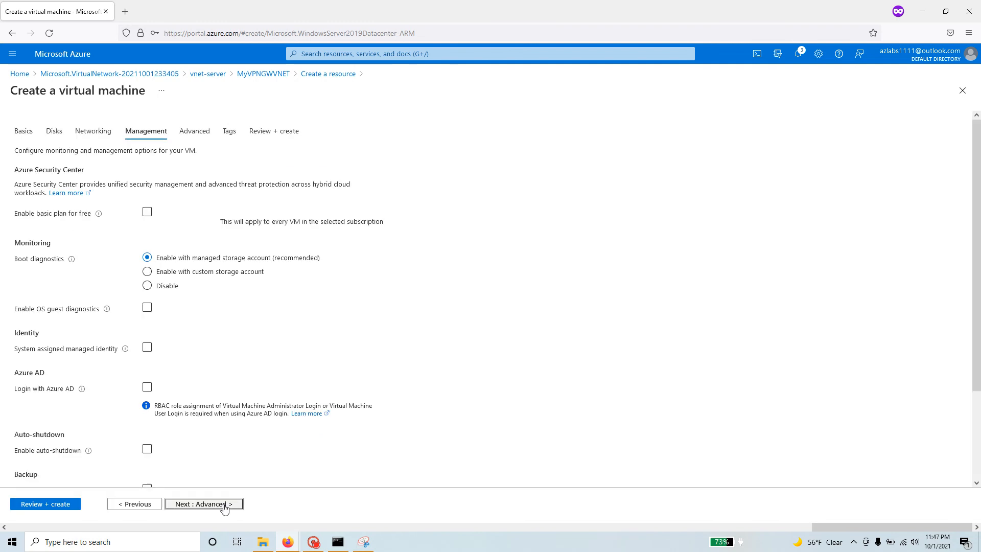
left_click(148, 289)
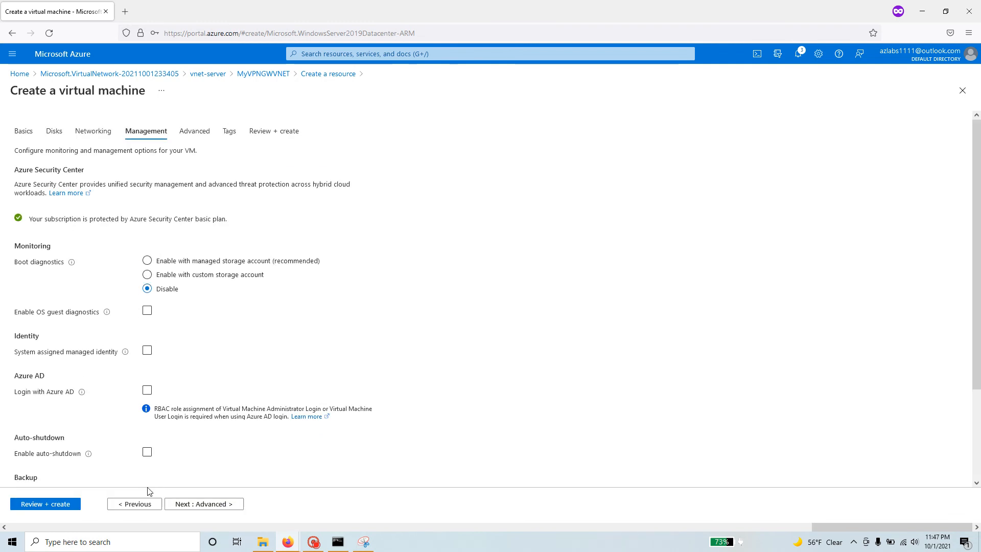
Accept the default advanced and tag settings, then review the configuration and create the test-server virtual machine.
left_click(218, 510)
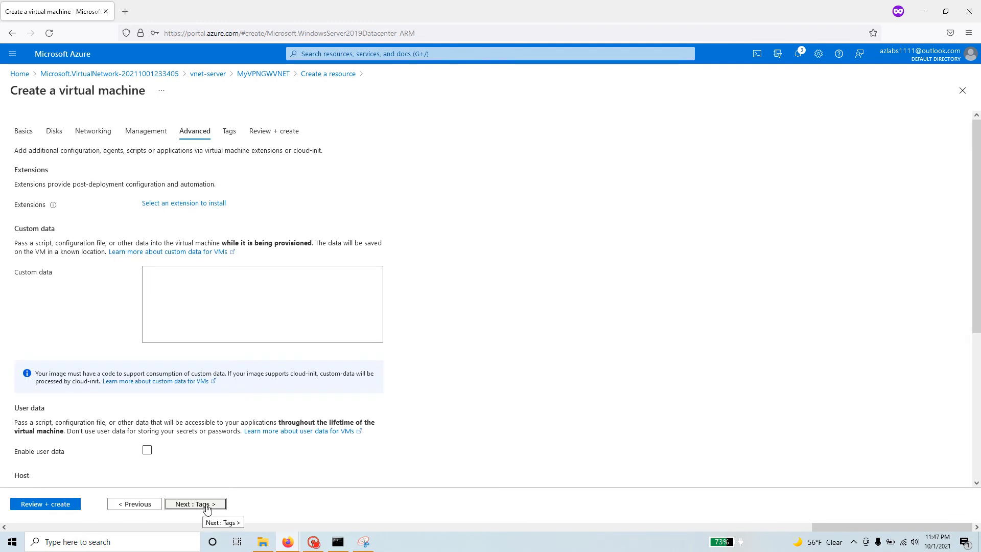
left_click(213, 505)
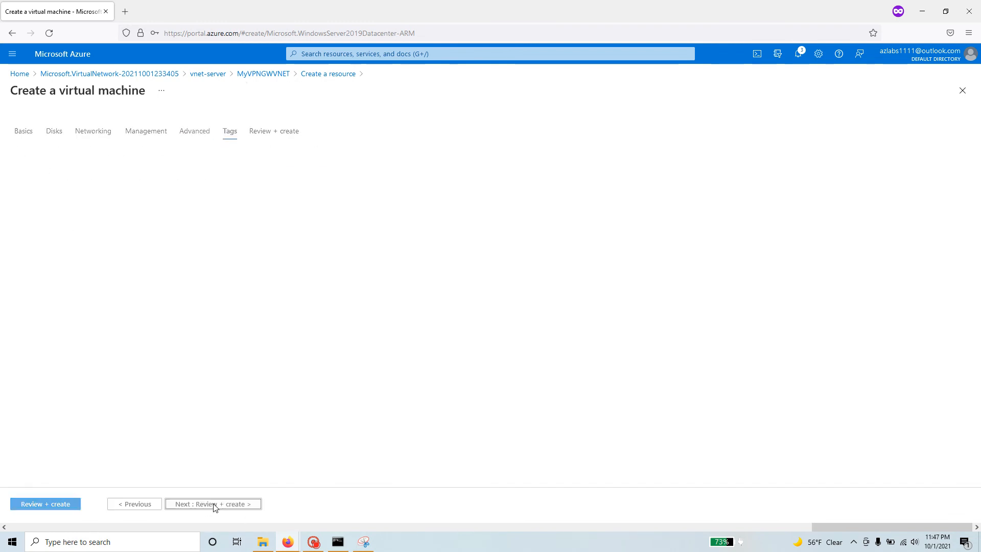
left_click(240, 506)
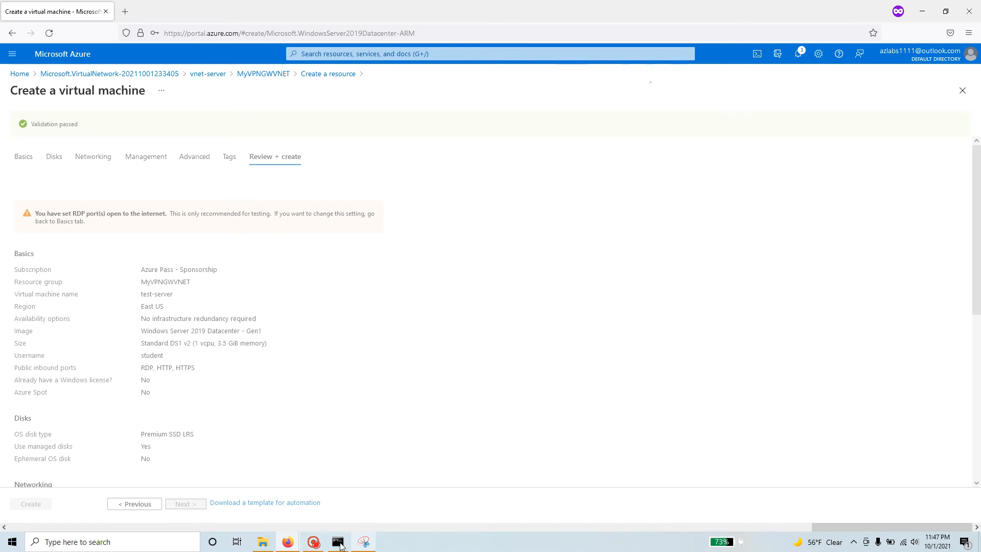
left_click(313, 543)
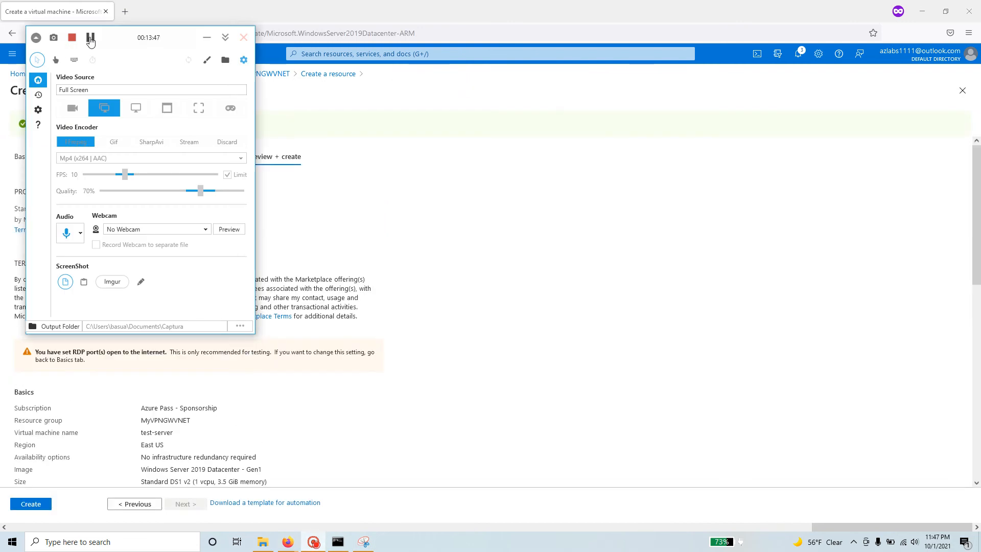
left_click_drag(81, 37, 512, 70)
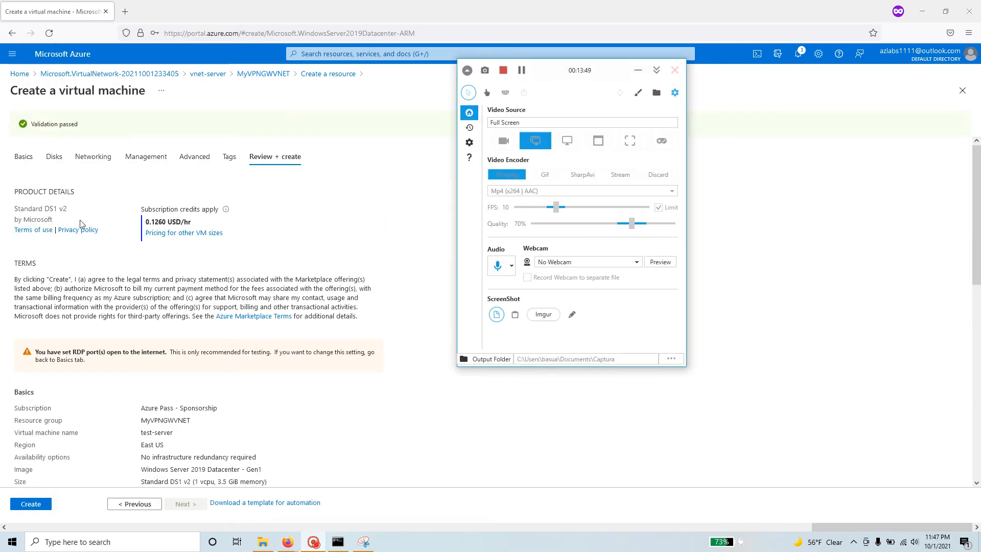
left_click(33, 505)
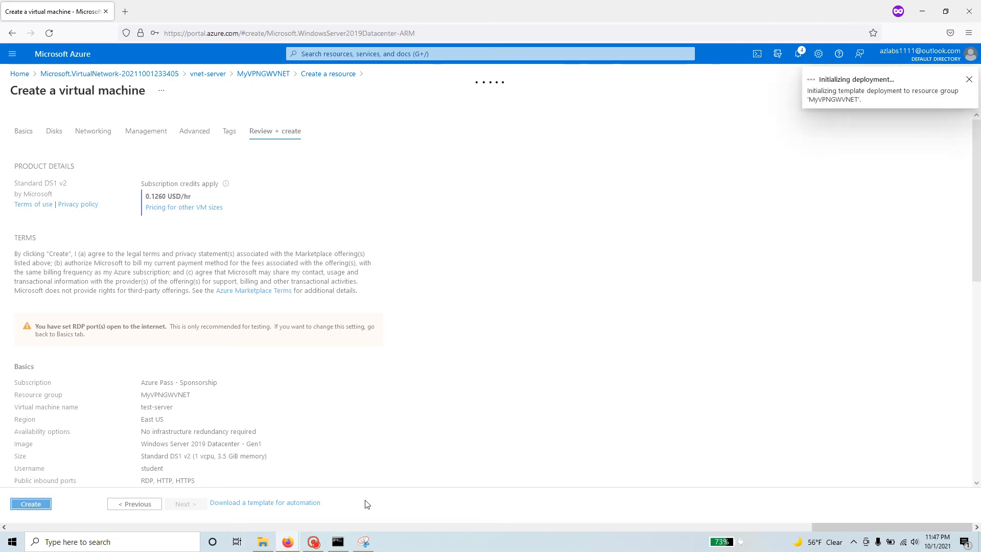
Wait for the virtual machine deployment to complete, then open the test-server resource overview.
left_click(314, 542)
left_click(526, 73)
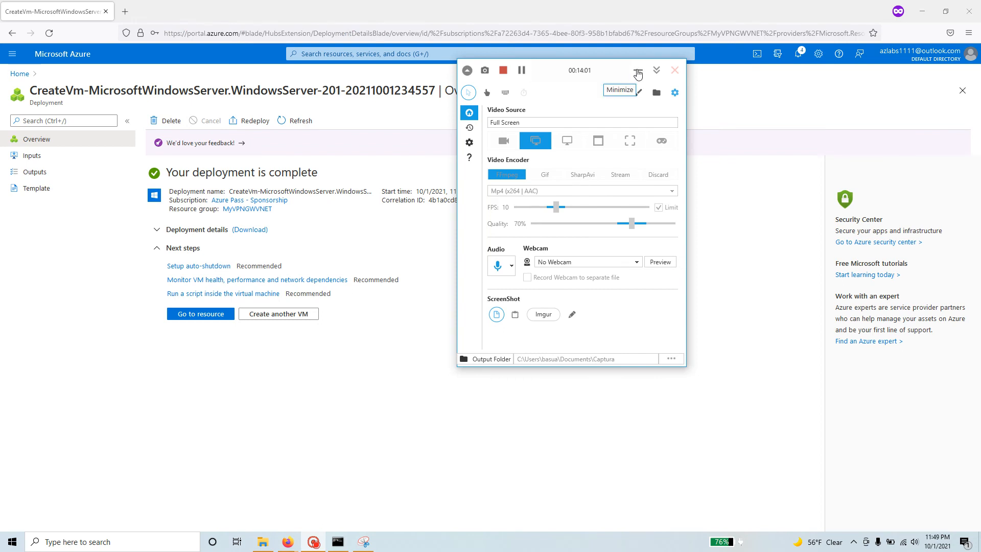
left_click(638, 75)
left_click(212, 315)
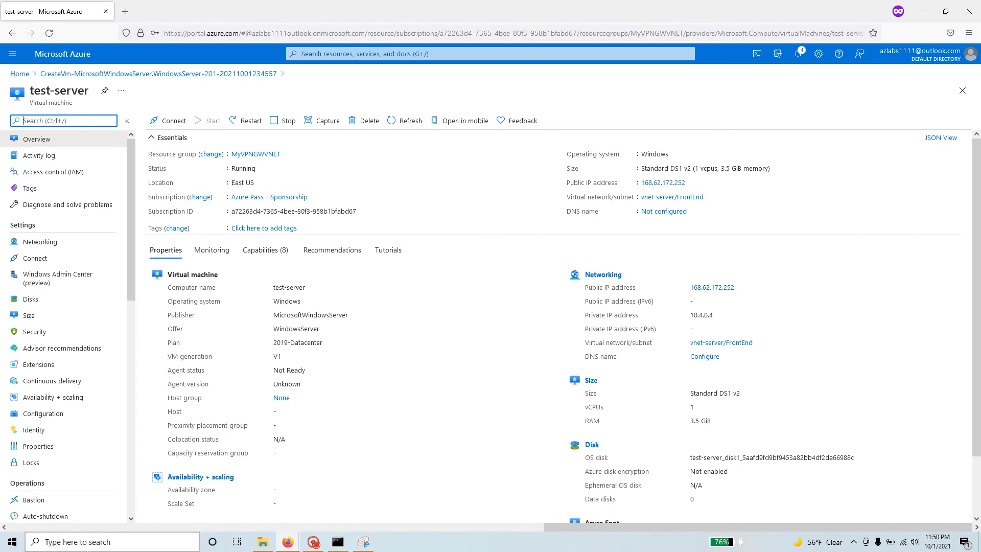
Open Remote Desktop Connection and set the computer to test-server's public IP address, 168.62.172.252.
left_click(87, 547)
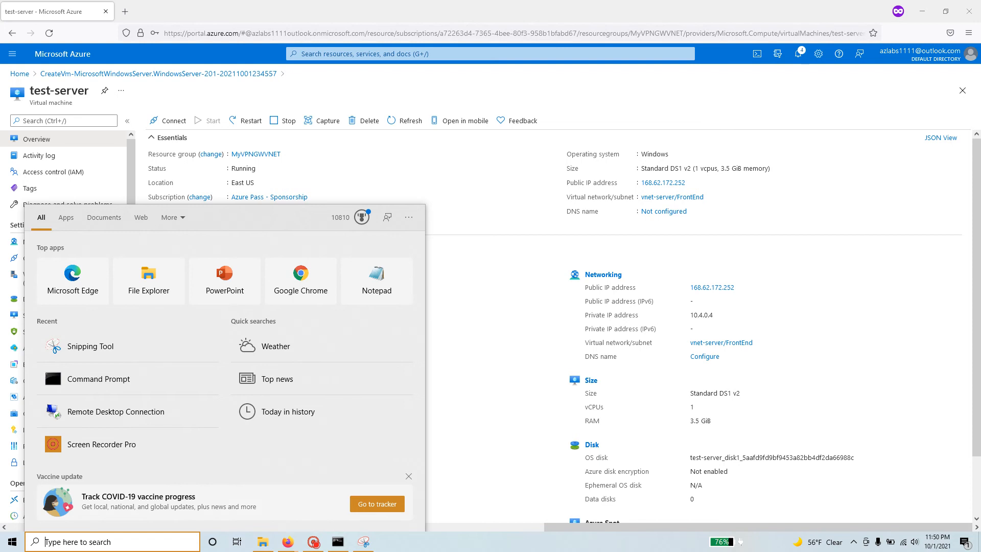
type("remot")
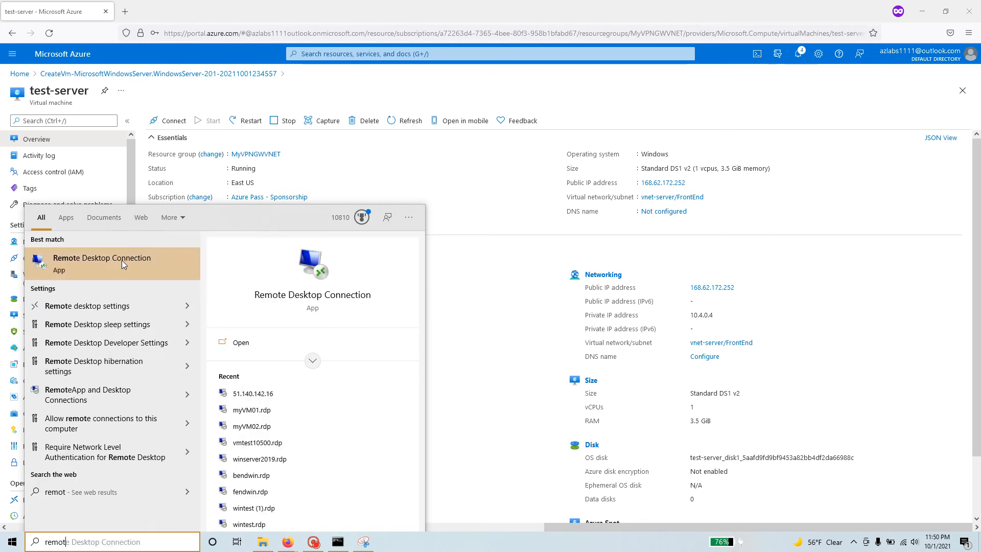
left_click(121, 259)
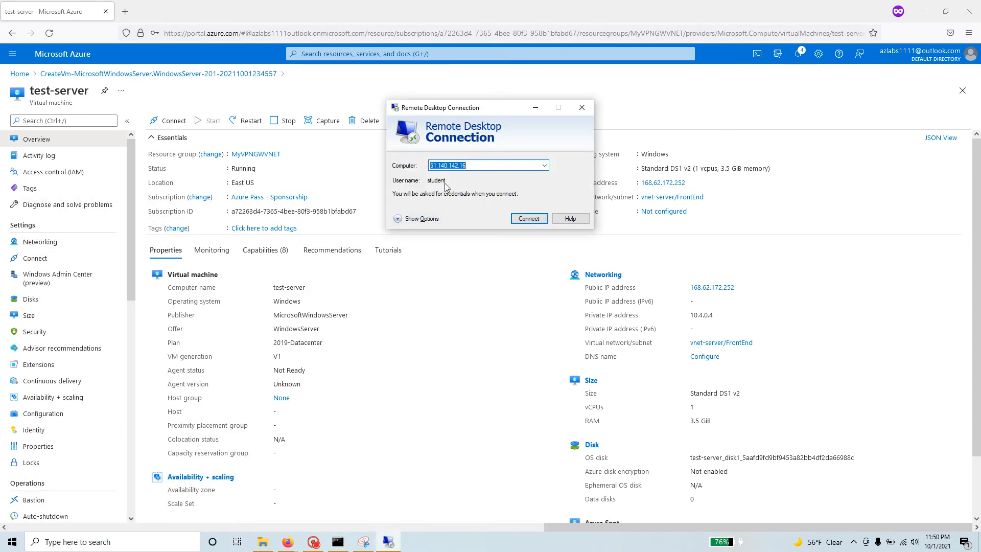
left_click_drag(737, 288, 693, 292)
key("ctrl+c")
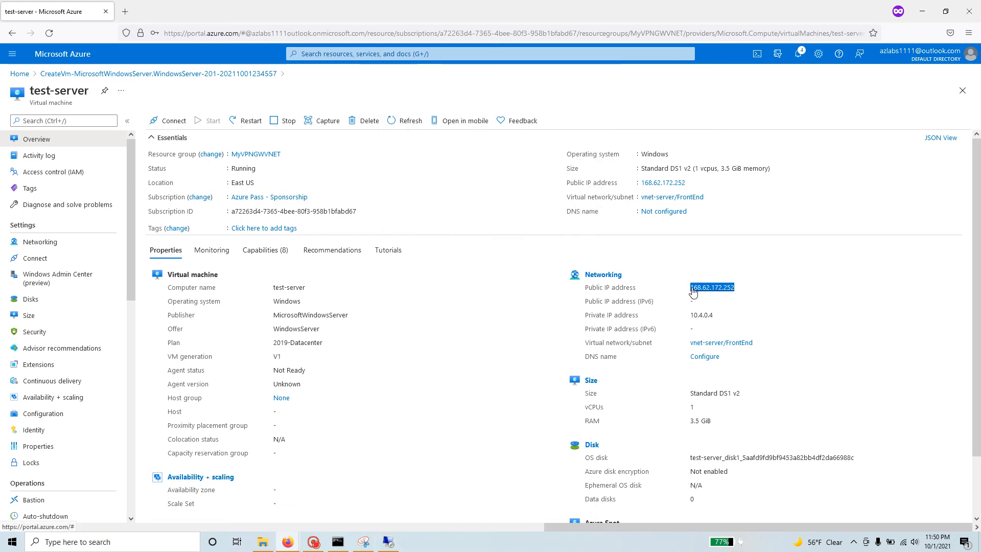
key("alt+Tab")
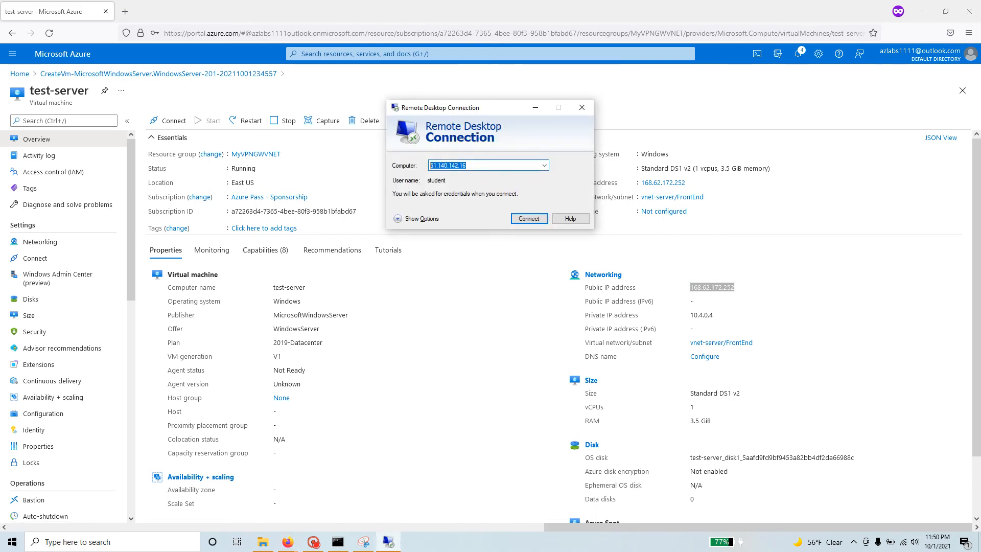
key("ctrl+v")
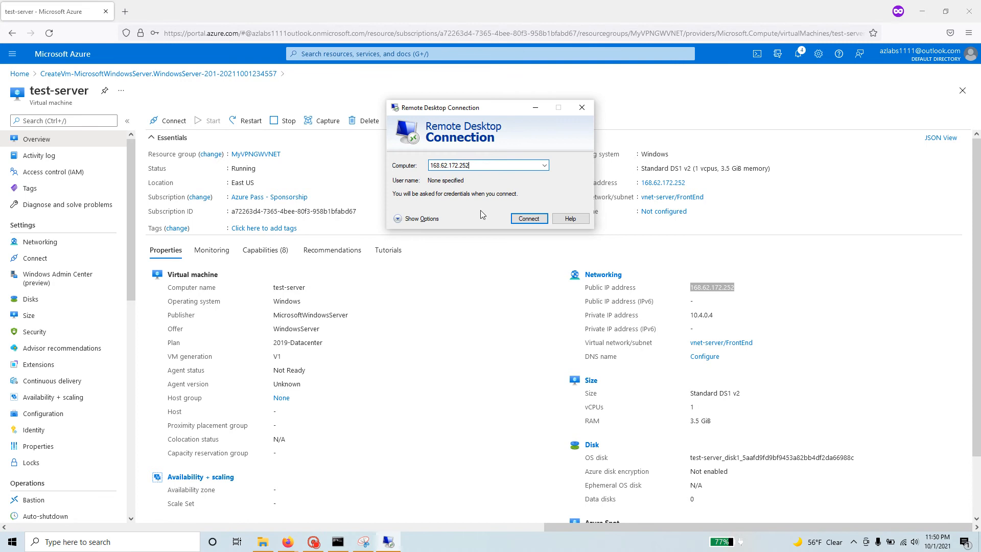
Connect using a different account with username student and the account password, accept the untrusted certificate, and widen the remote session window.
left_click(531, 219)
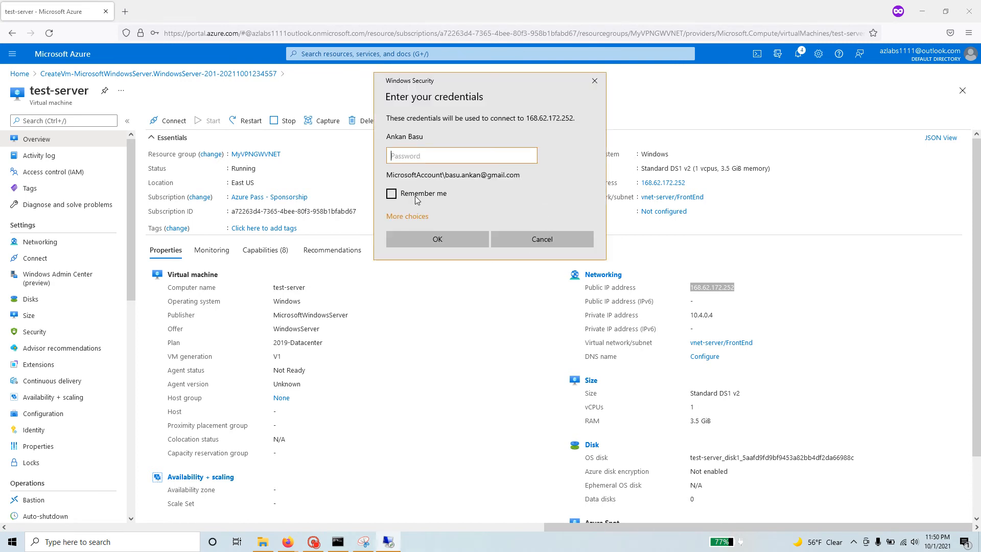
left_click(407, 216)
left_click(429, 269)
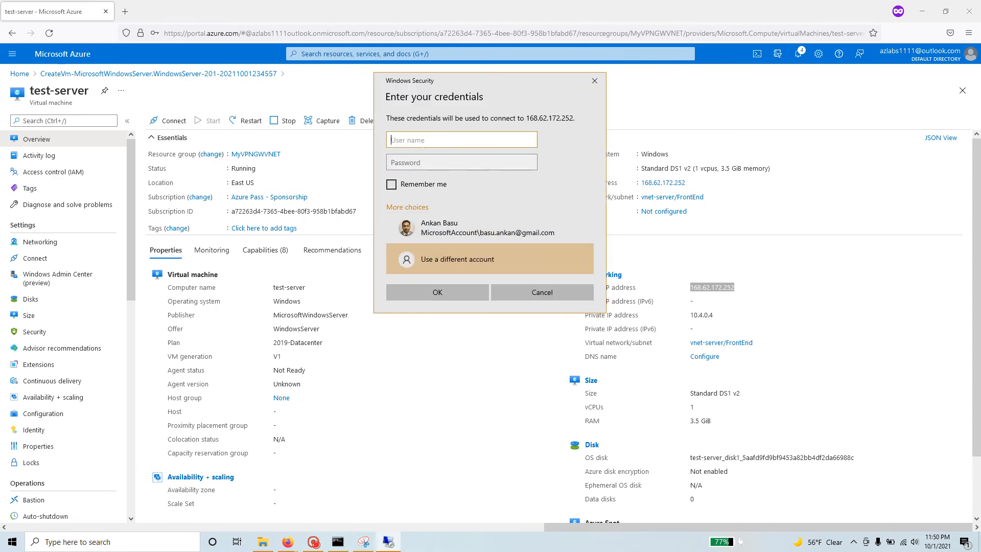
type("student")
key("Tab")
type("•")
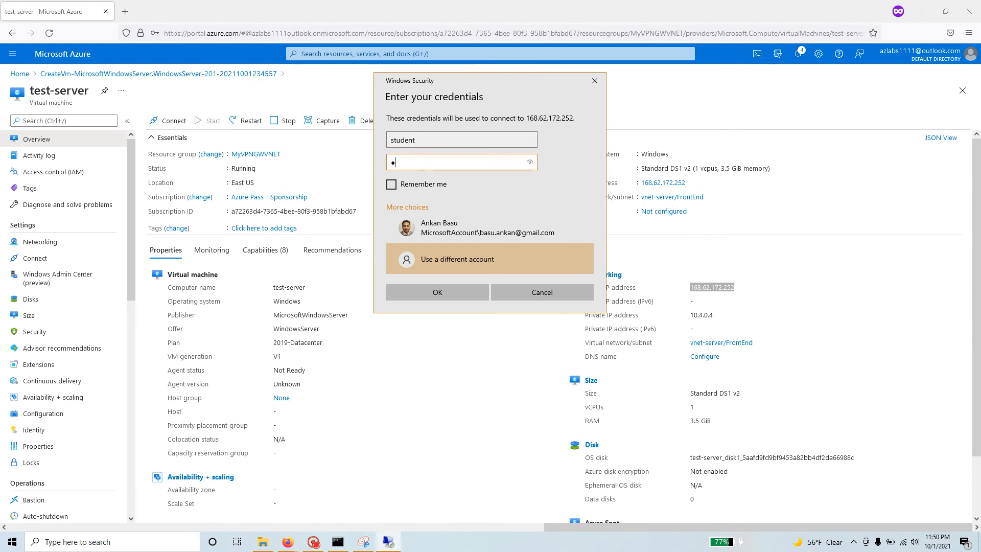
key("BackSpace")
type("•••••••")
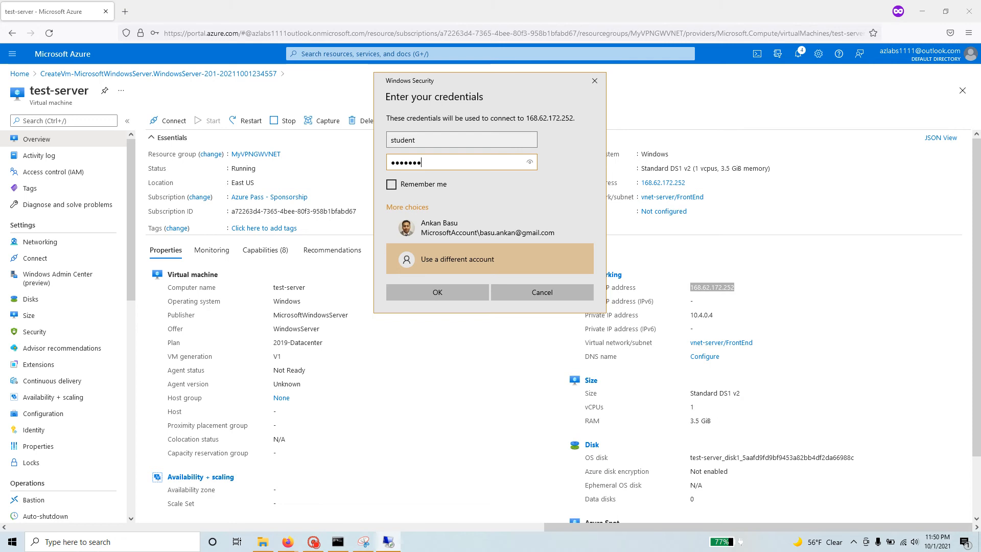
type("••••••")
key("Return")
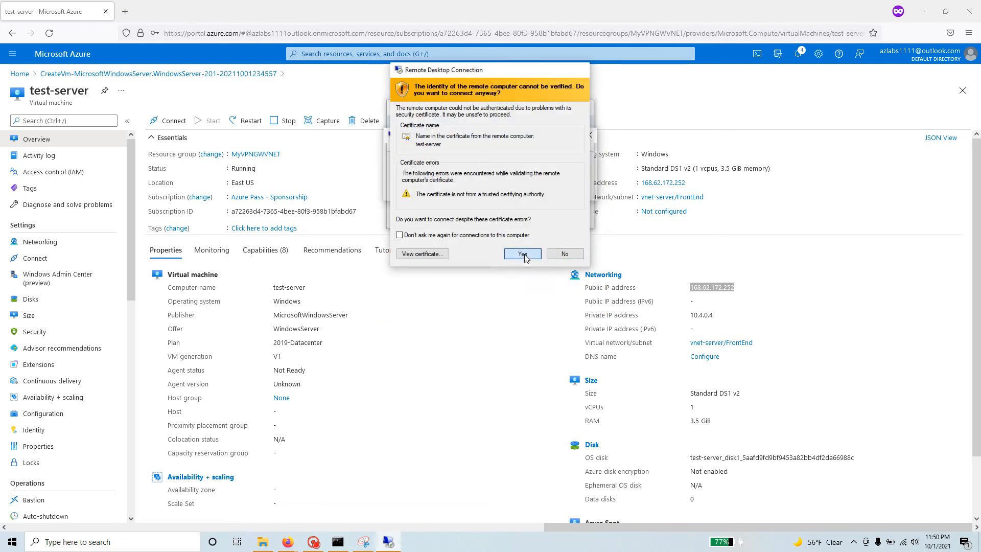
left_click(522, 254)
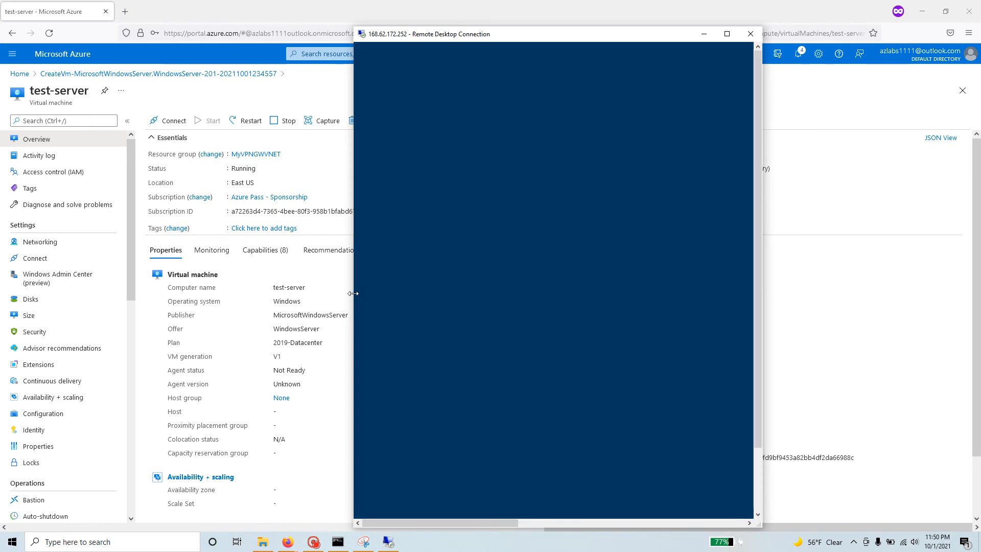
left_click_drag(355, 298, 31, 299)
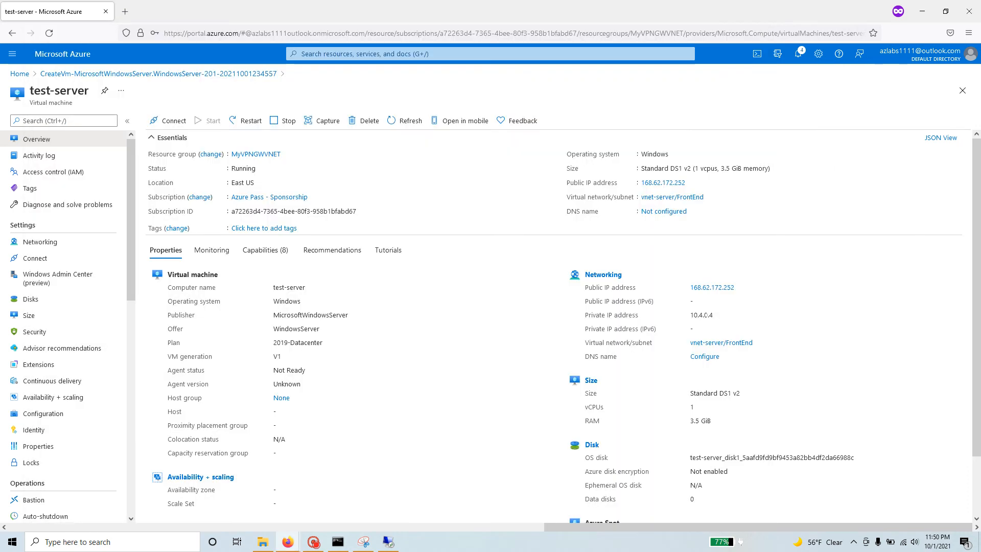
Browse to test-server's public IP address, 168.62.172.252, in a new browser tab to check for a web page, then return to the portal.
left_click_drag(737, 292, 689, 290)
key("ctrl+c")
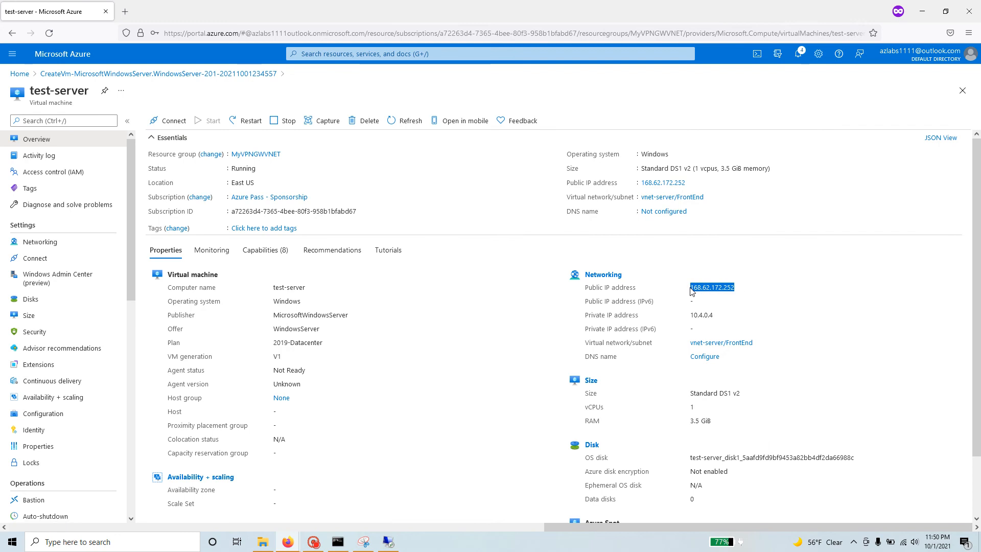
left_click(124, 11)
left_click(266, 33)
key("ctrl+v")
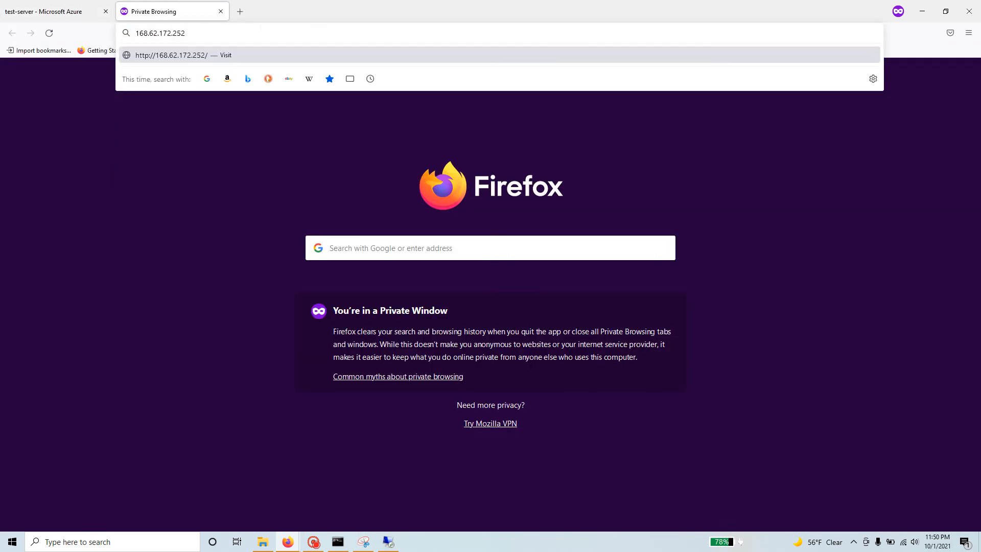
key("Return")
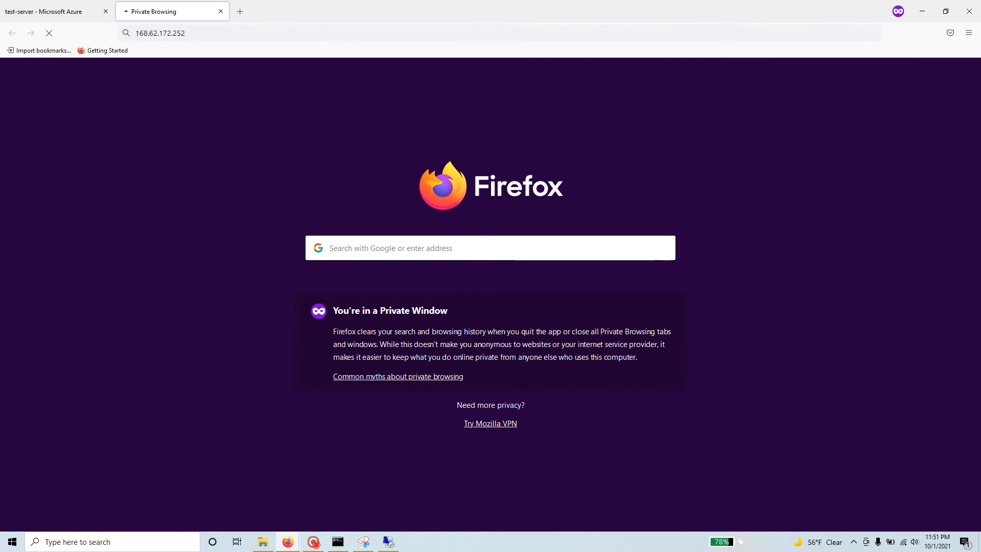
left_click(176, 34)
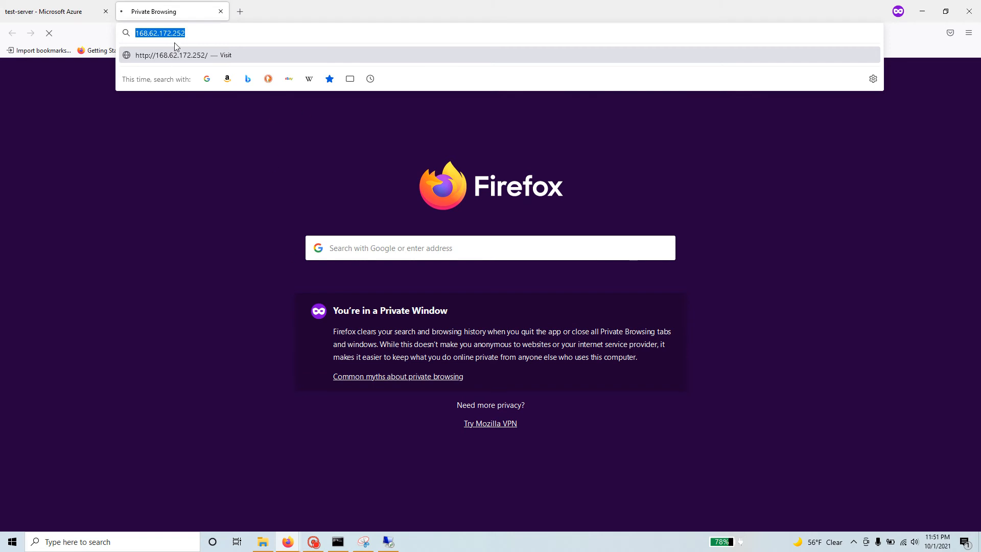
left_click(53, 16)
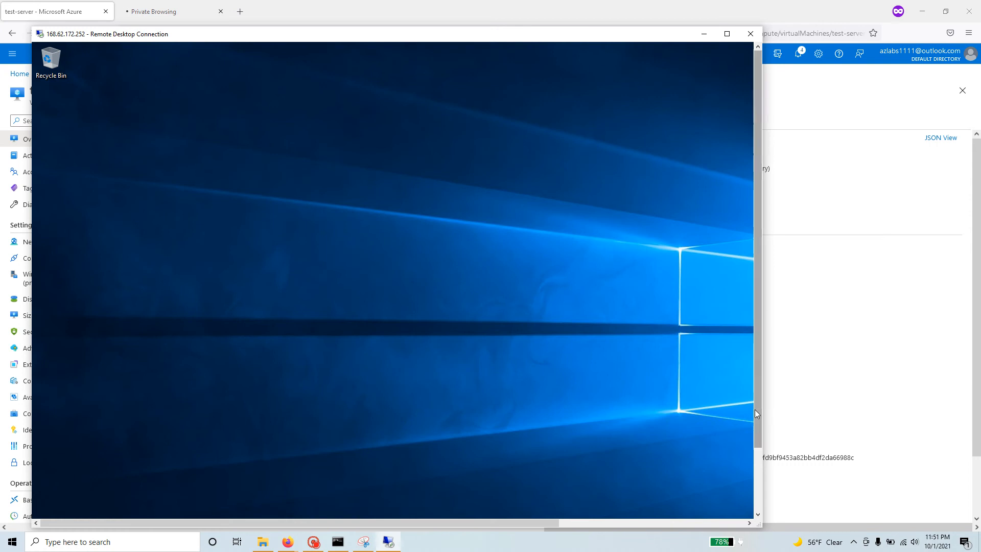
Widen the remote session window, then dismiss Server Manager's Windows Admin Center message and stop it from showing again.
left_click_drag(755, 410, 765, 491)
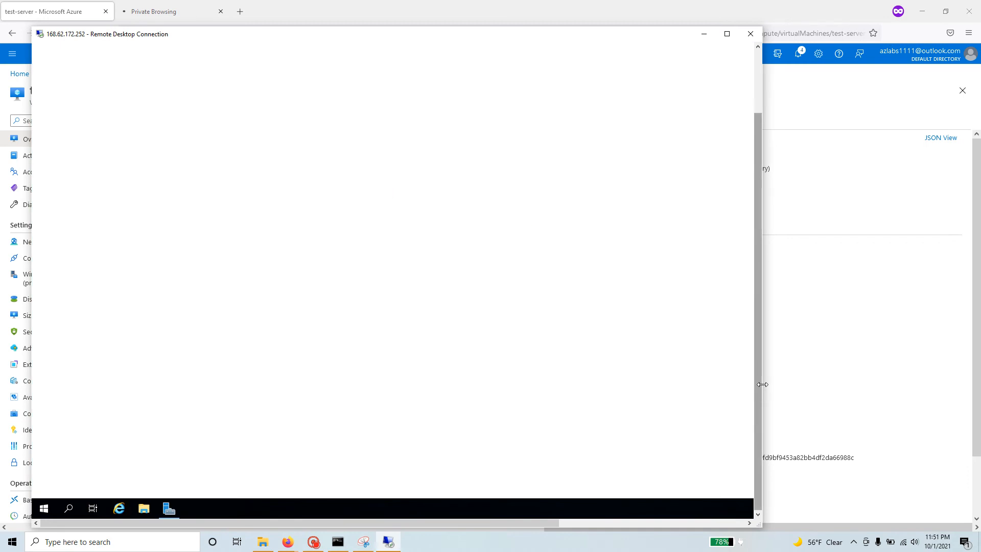
left_click_drag(763, 384, 887, 392)
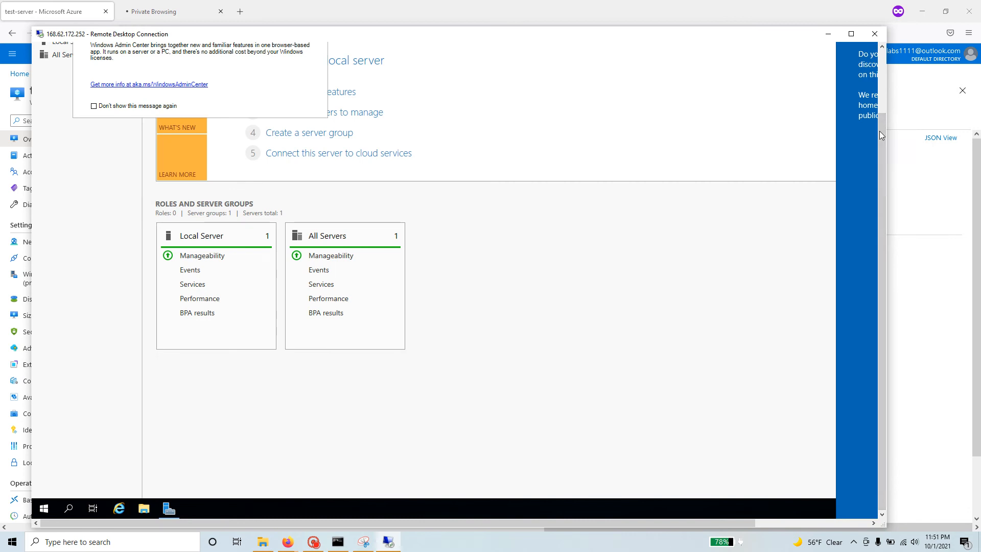
left_click_drag(879, 131, 881, 65)
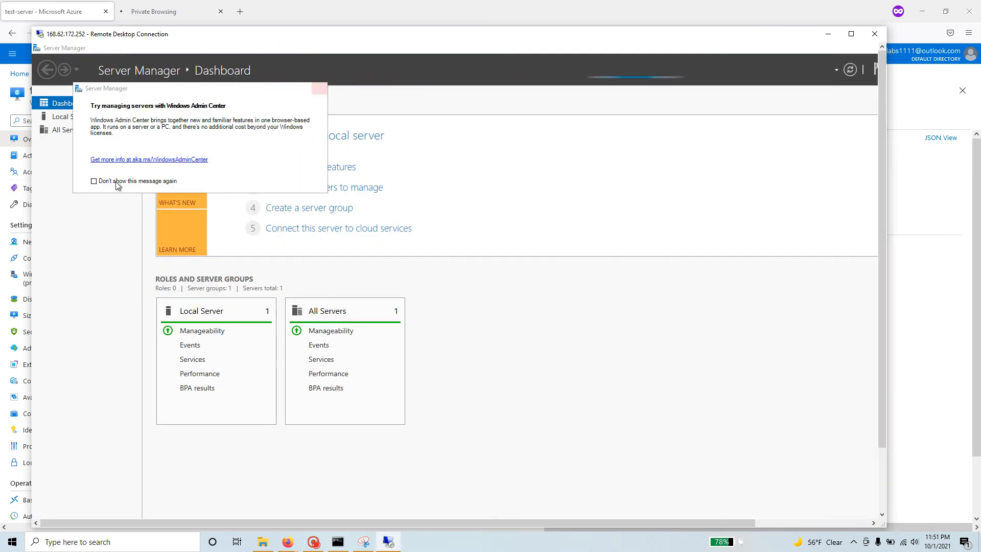
left_click(94, 181)
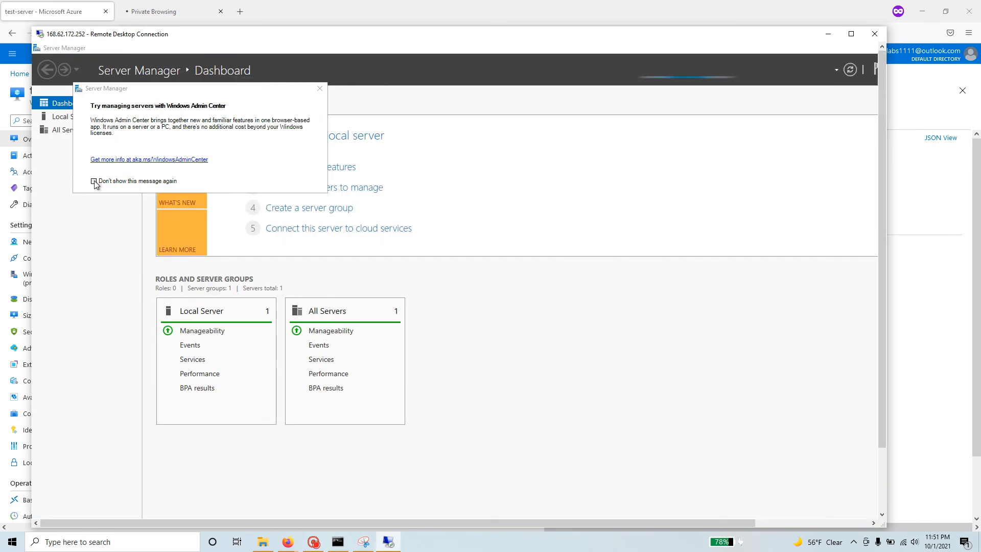
left_click(320, 89)
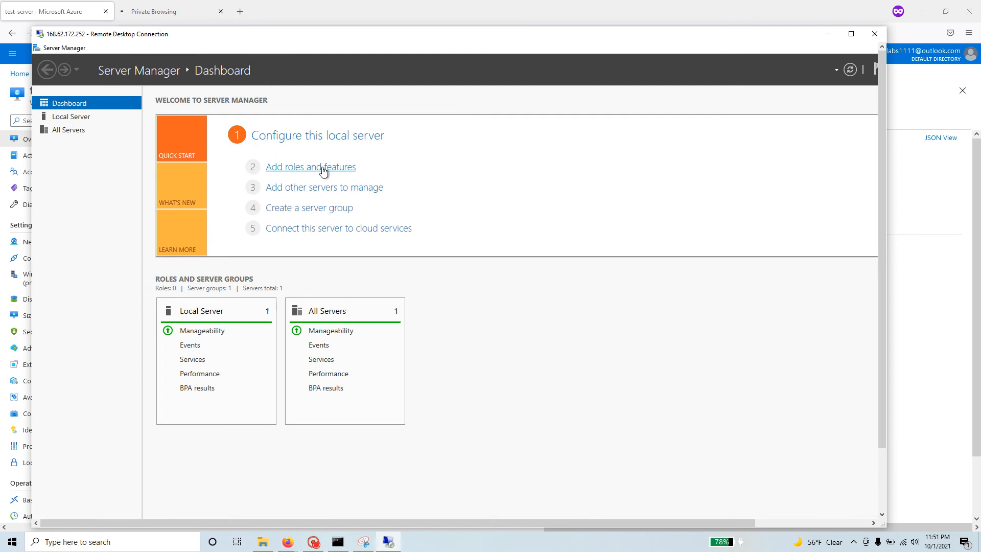
Launch the Add Roles and Features Wizard on test-server once inventory data collection finishes, and move the wizard window lower.
left_click(340, 169)
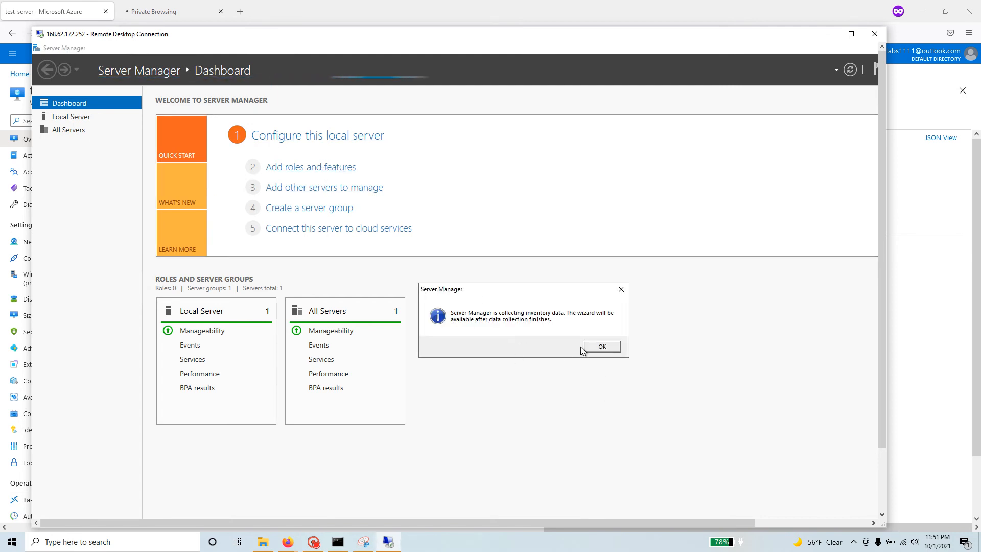
left_click(604, 348)
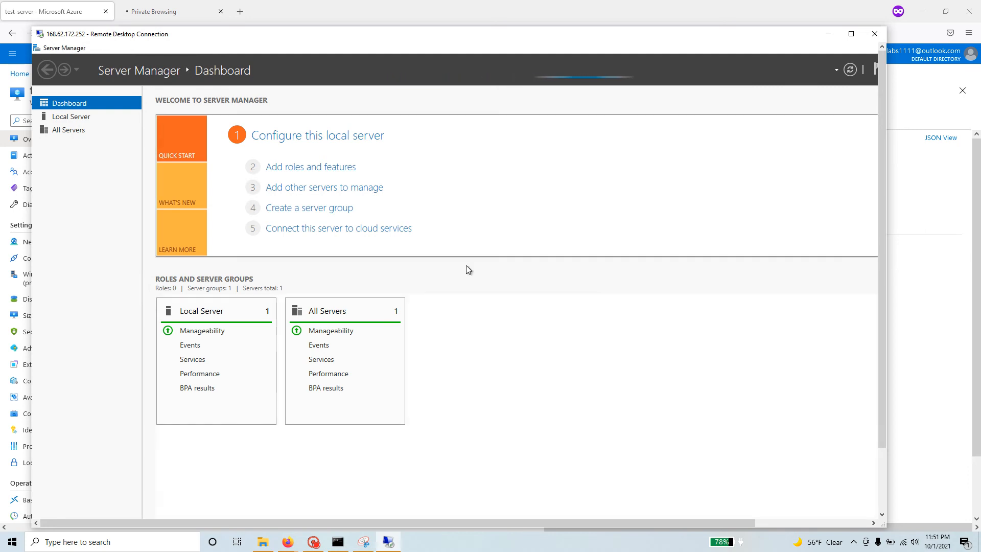
left_click(345, 169)
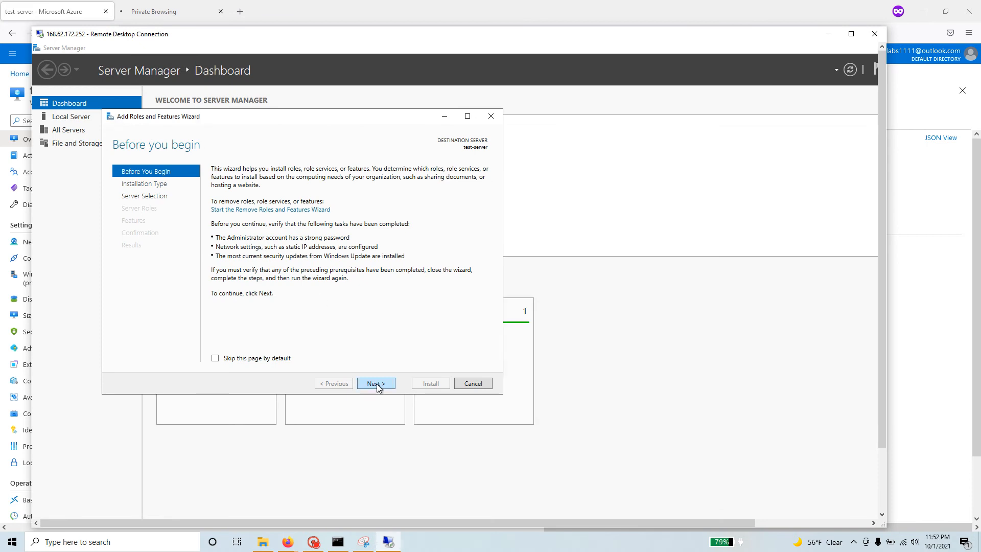
left_click_drag(407, 134, 232, 332)
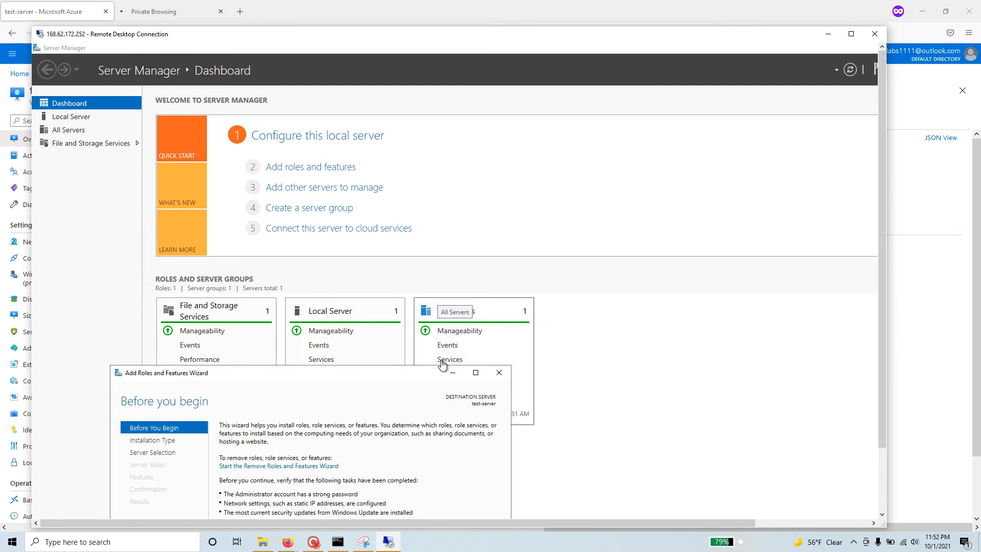
Move the wizard window fully into view and proceed with a role-based installation on test-server up to the server roles list.
left_click_drag(318, 373, 527, 250)
left_click(155, 288)
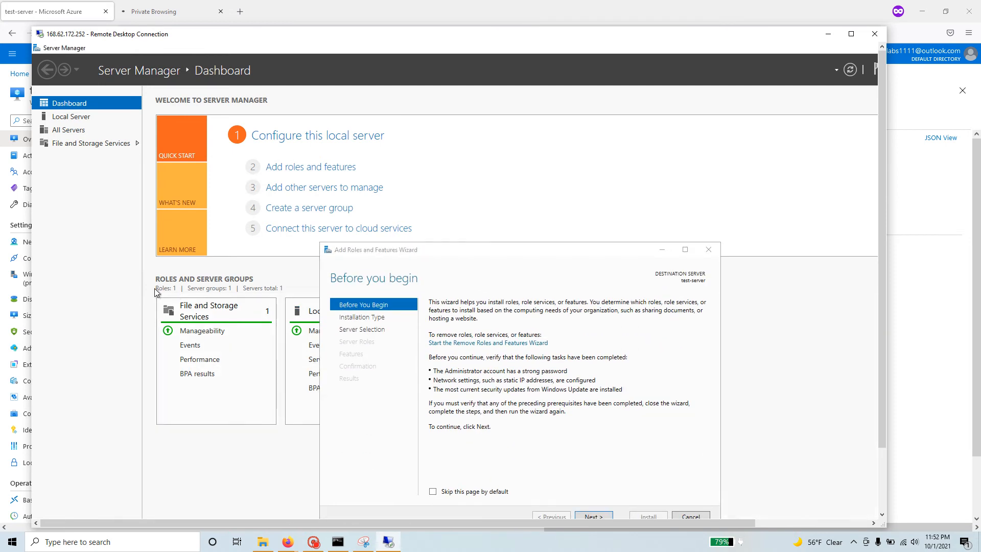
left_click_drag(457, 258, 416, 159)
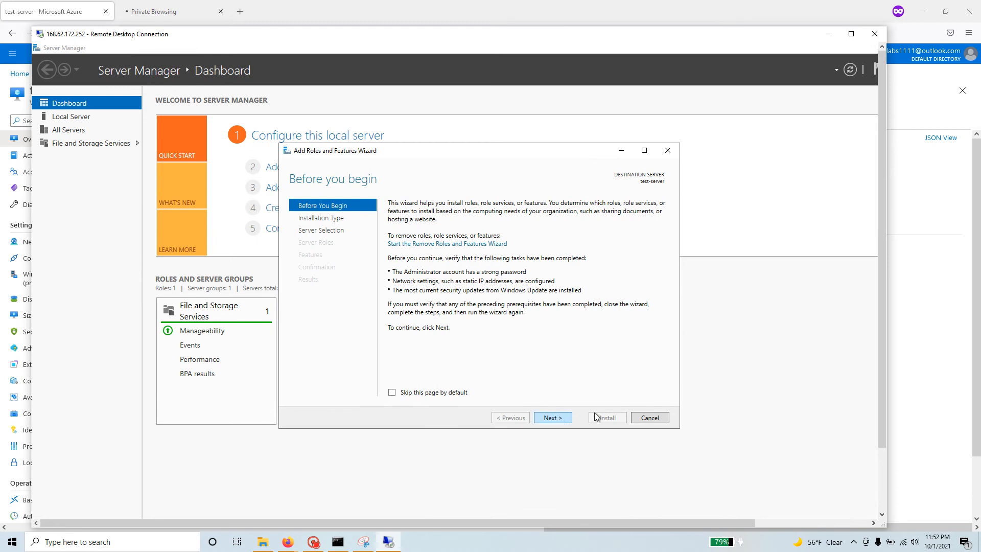
left_click(553, 418)
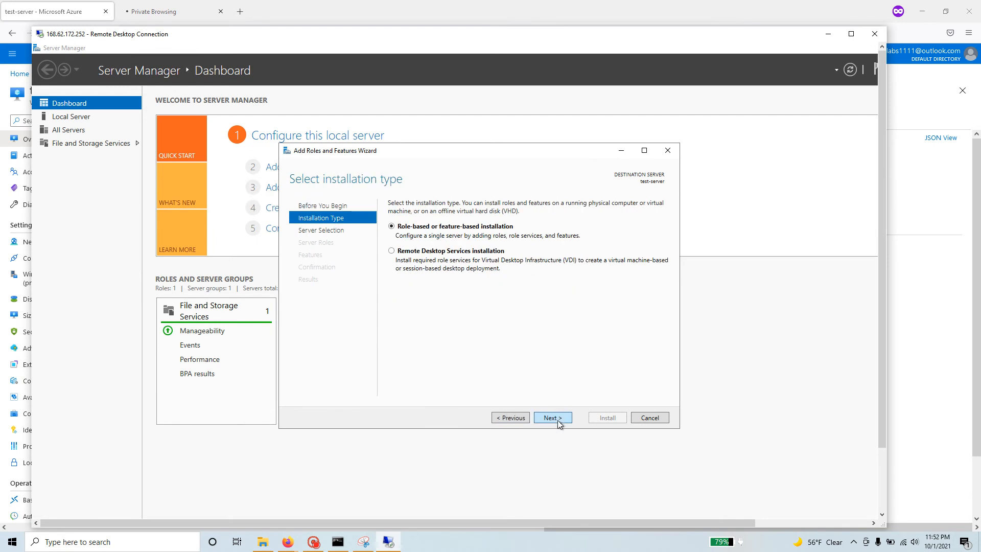
left_click(559, 420)
left_click(557, 419)
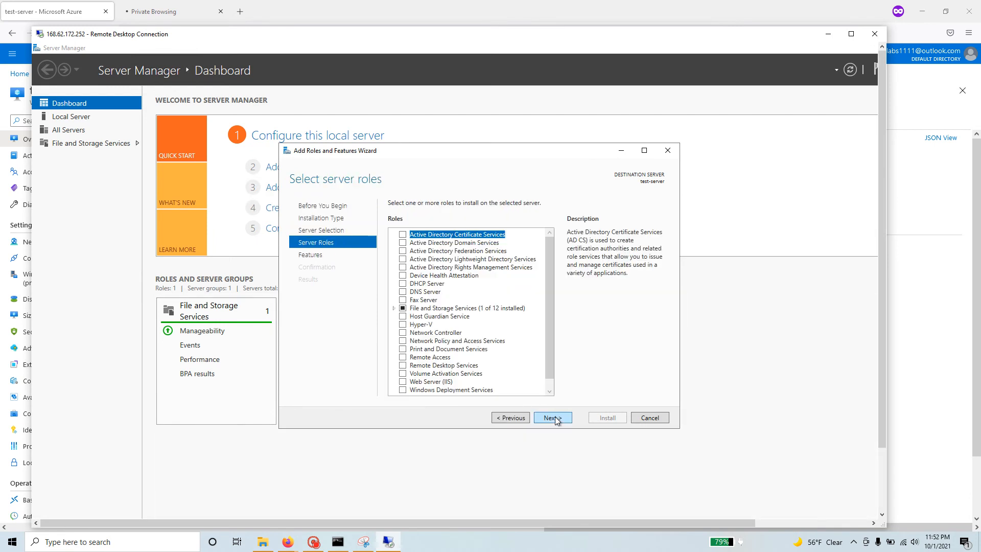
Select the Web Server (IIS) role and add its required features, including the IIS Management Console.
scroll(505, 351, "down", 1)
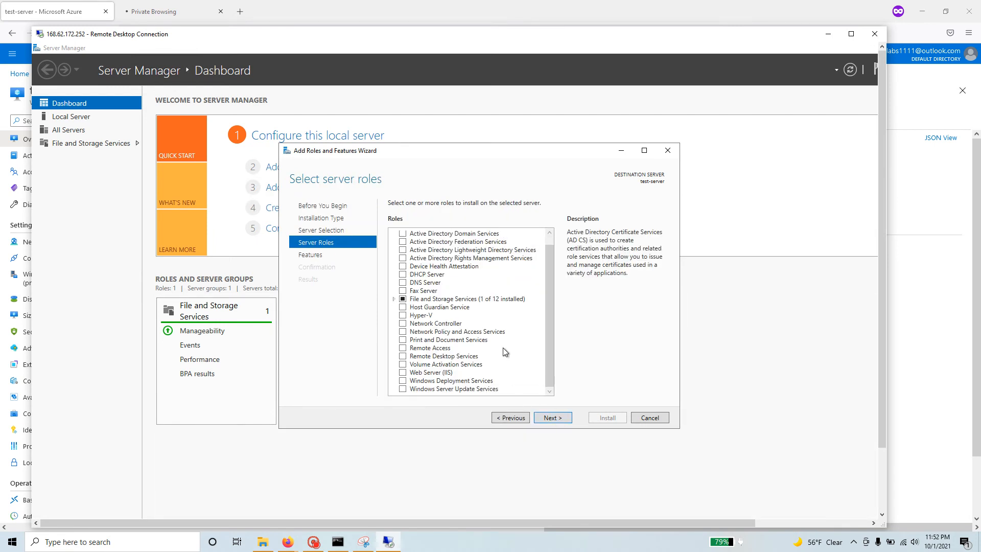
left_click(403, 372)
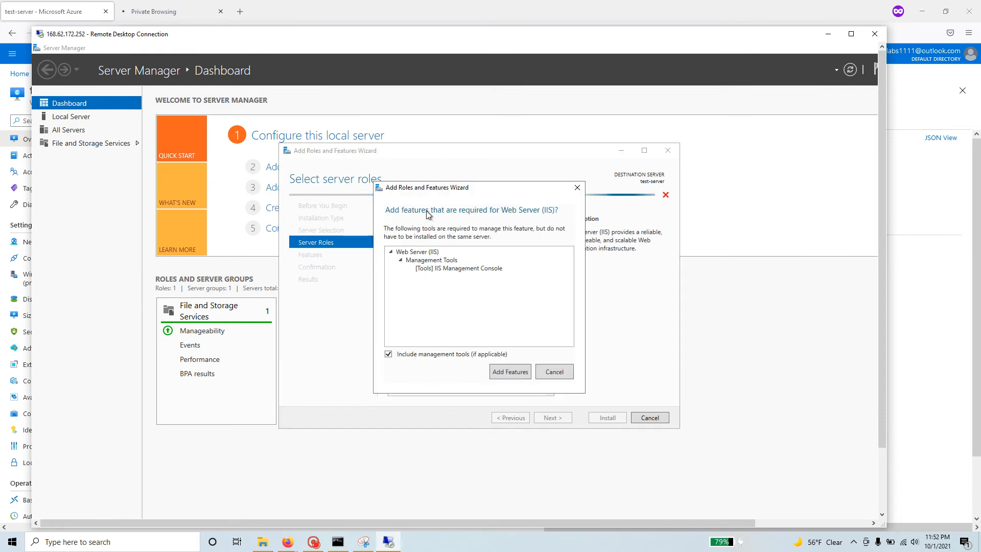
left_click(514, 373)
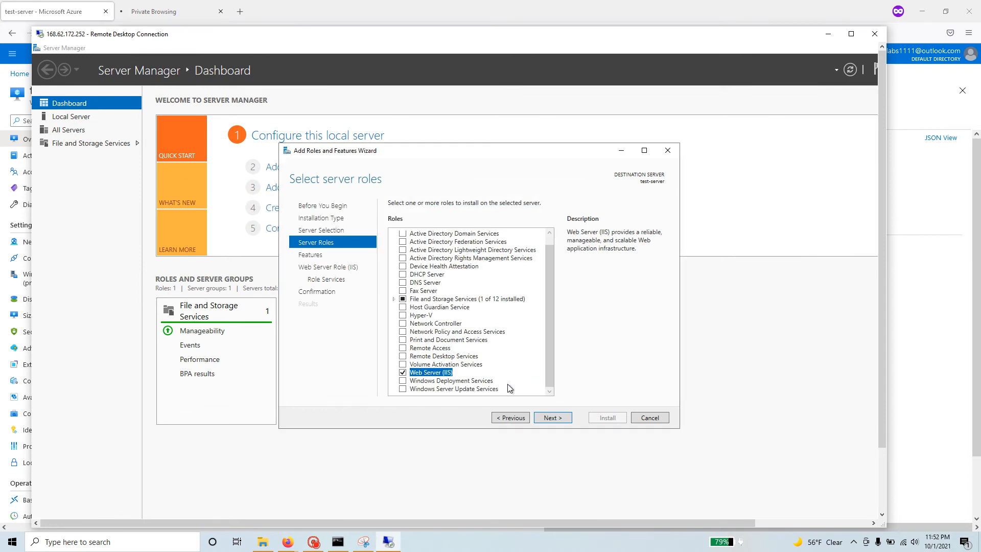
Keep the default features and role services, allow automatic restart of the destination server if required, and start the installation.
double_click(561, 422)
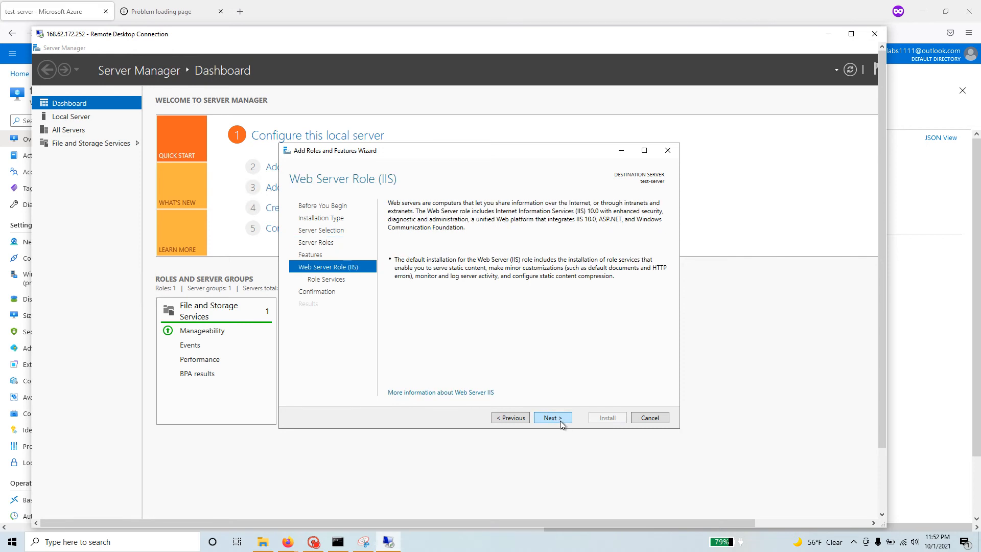
left_click(523, 424)
left_click(560, 423)
left_click(561, 422)
left_click(561, 422)
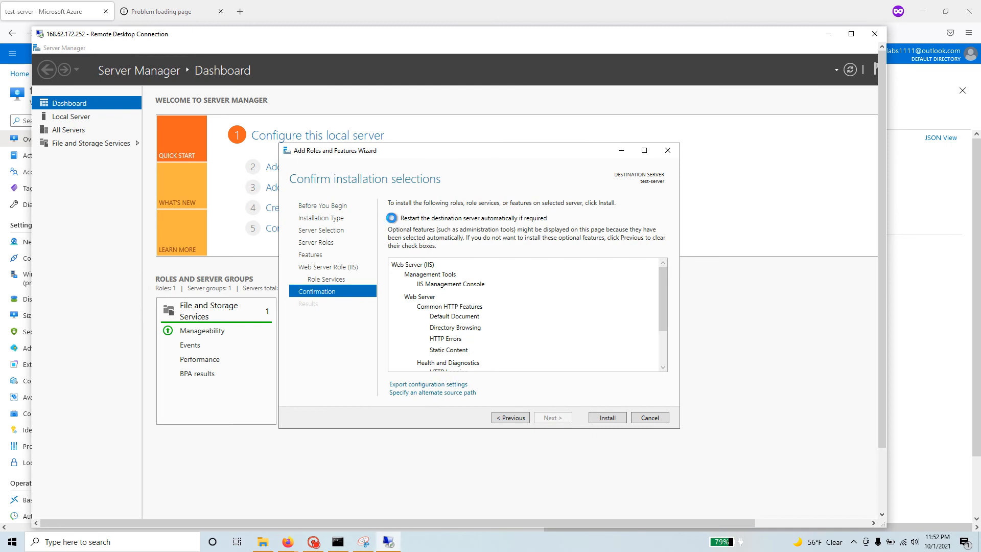
left_click(392, 218)
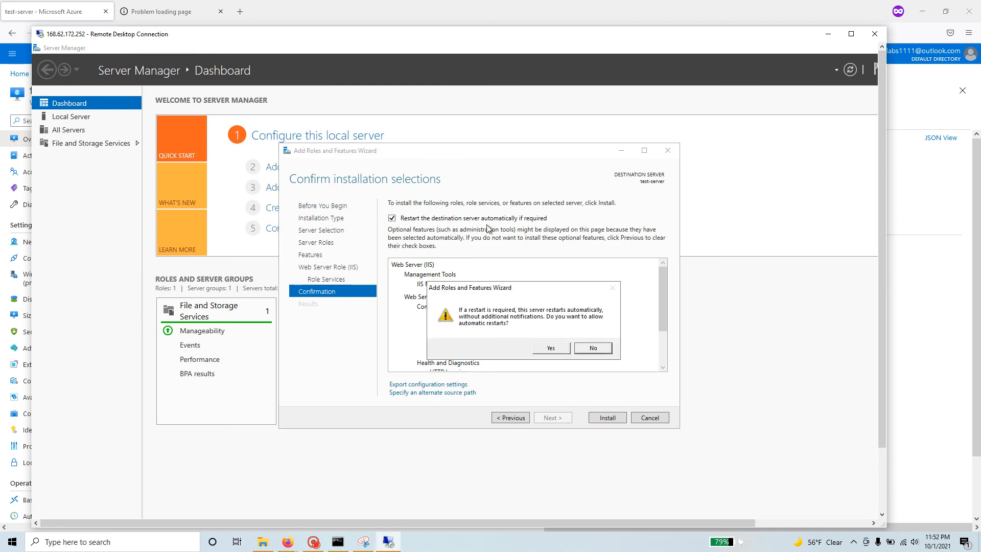
left_click(552, 349)
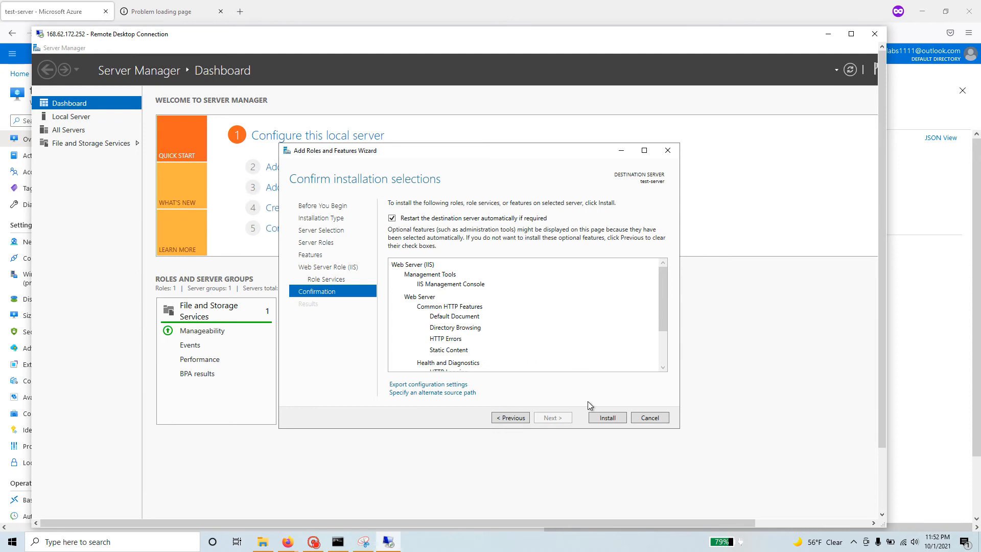
left_click(611, 417)
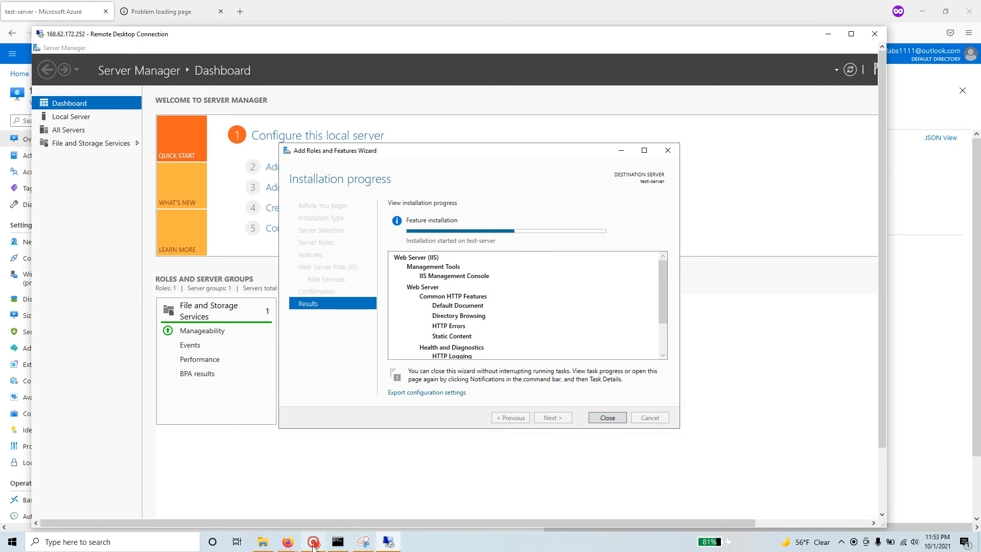
left_click(318, 516)
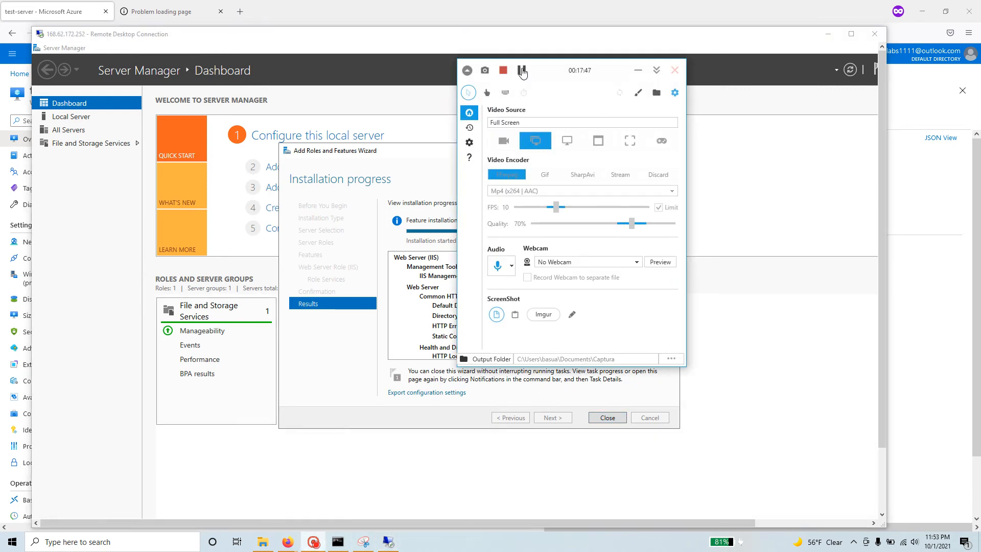
left_click_drag(525, 75, 777, 130)
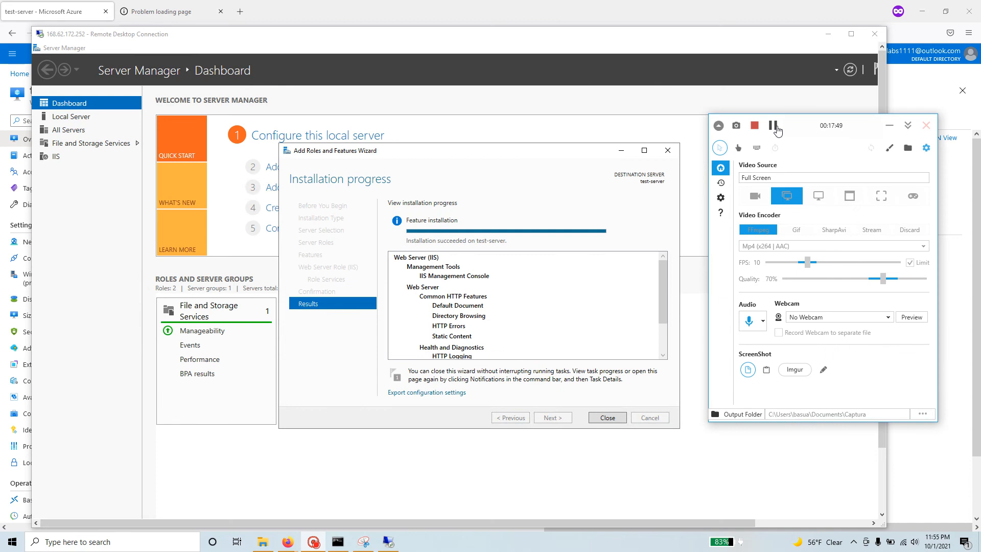
left_click(889, 125)
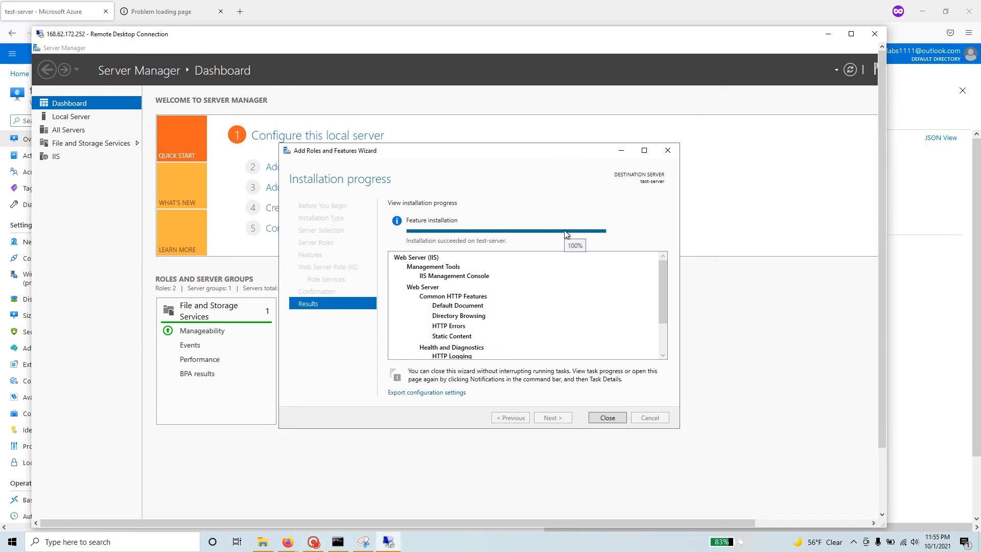
Close the finished wizard and reload 168.62.172.252 in the local browser to test the web server's public address.
left_click(606, 417)
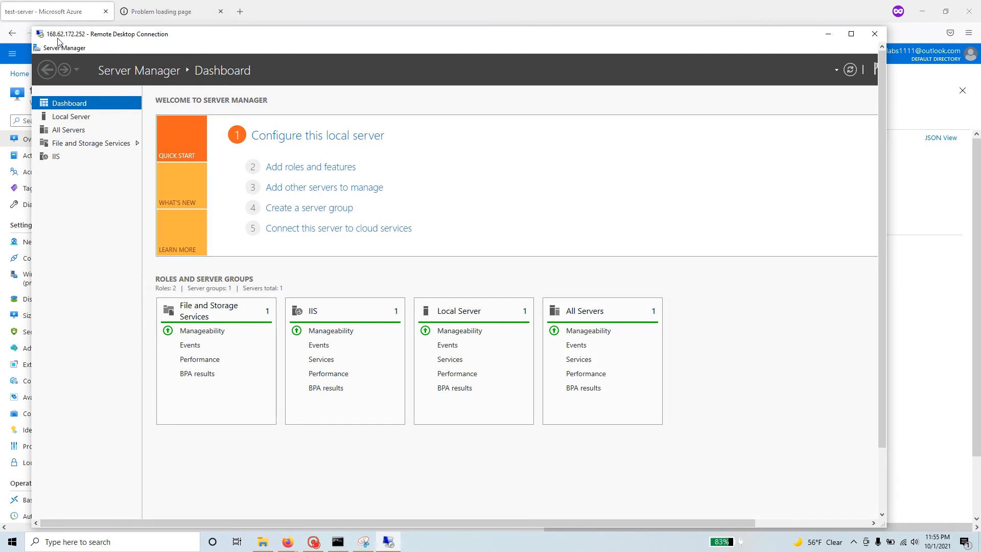
left_click(168, 11)
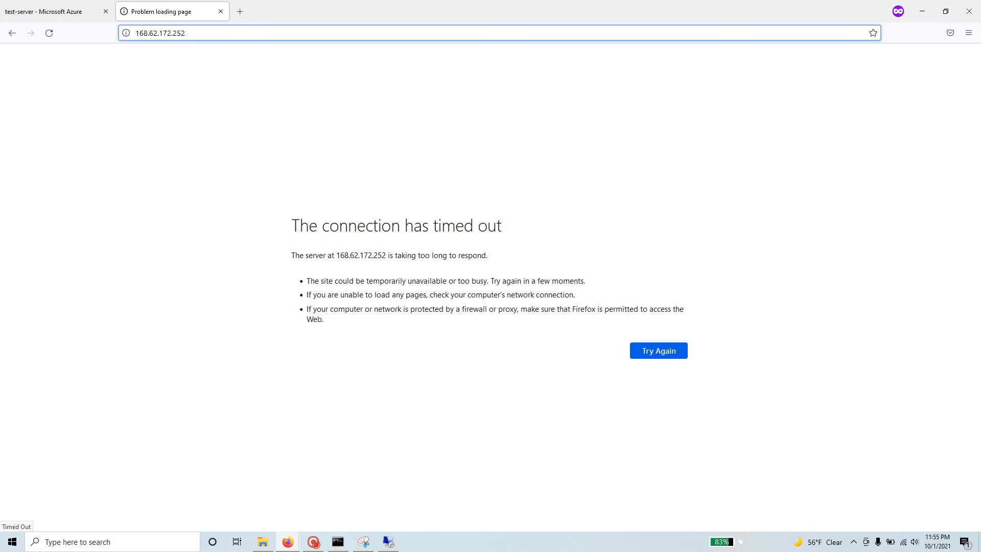
left_click_drag(188, 33, 134, 33)
key("Return")
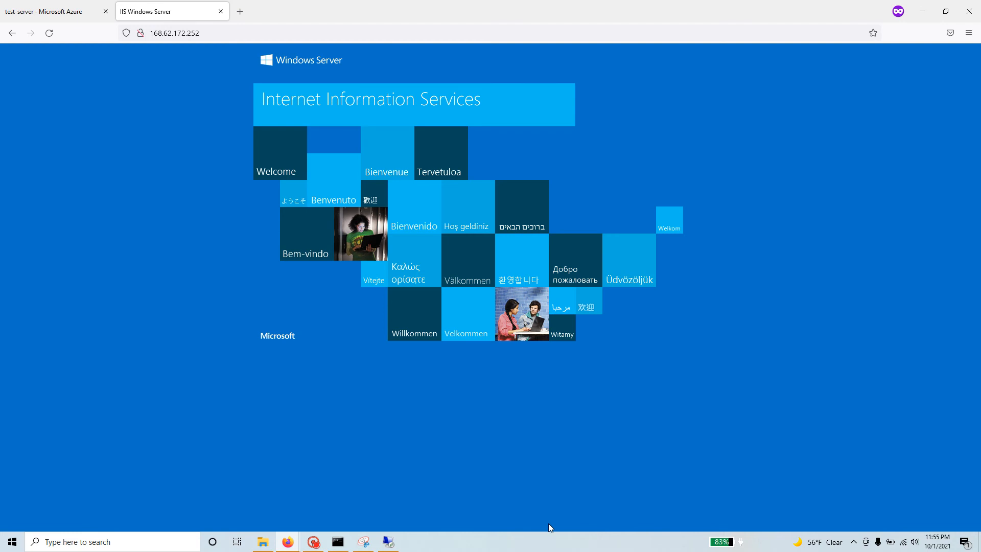
Return to test-server's overview in the Azure portal and copy its private IP address, 10.4.0.4.
key("alt+Tab")
key("alt+Tab")
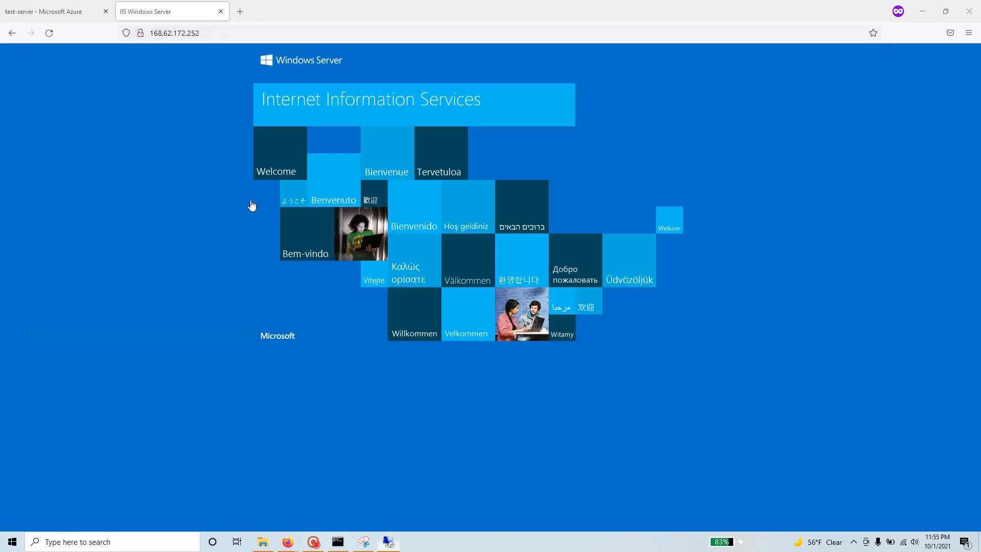
key("alt+Tab")
left_click(86, 8)
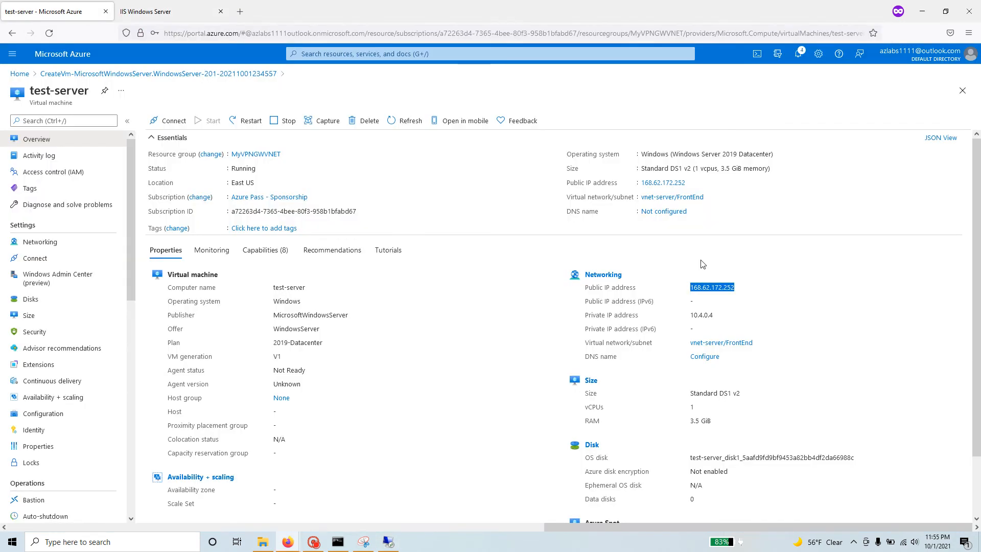
left_click(711, 315)
left_click_drag(712, 316, 692, 317)
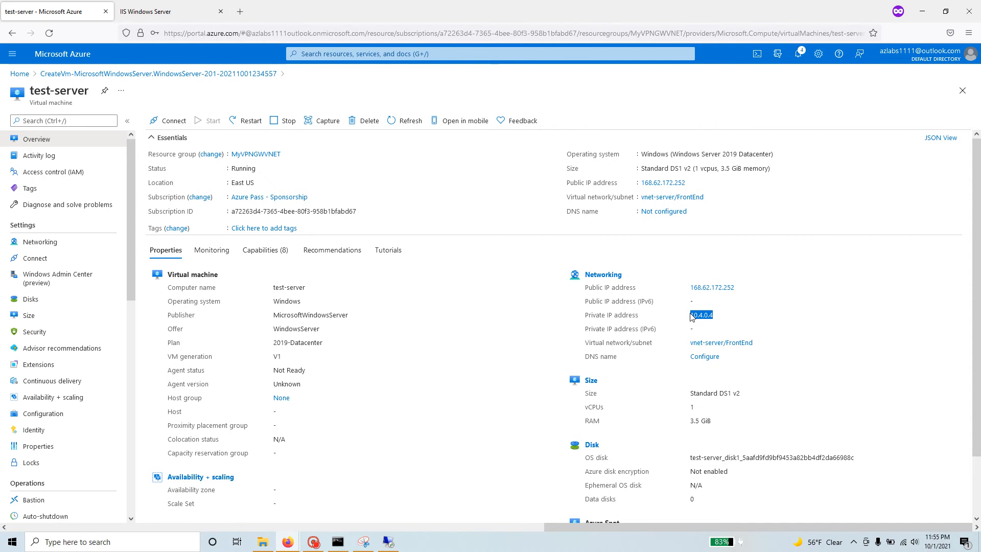
right_click(704, 314)
left_click(721, 324)
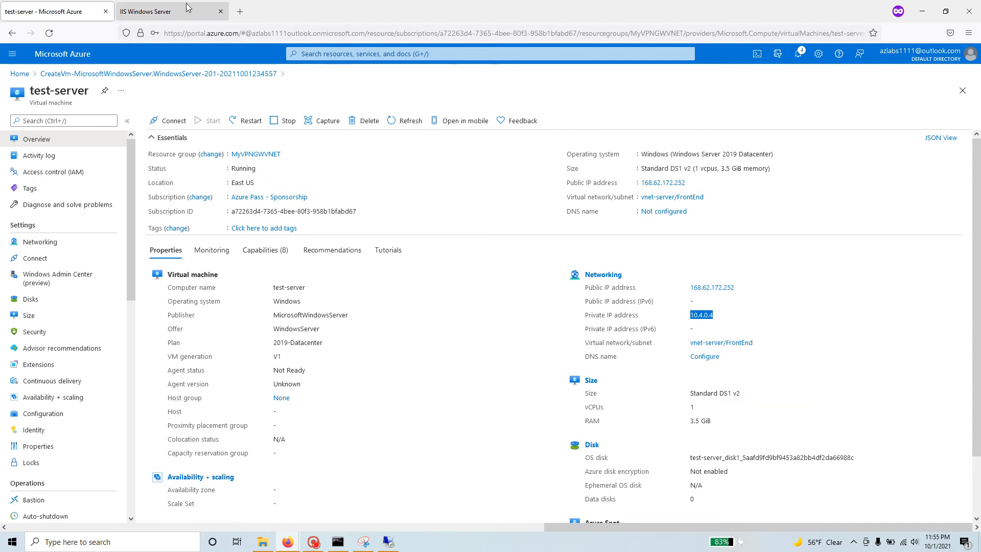
Browse to the private address 10.4.0.4 in a new browser tab to test access without the VPN.
left_click(241, 11)
key("ctrl+v")
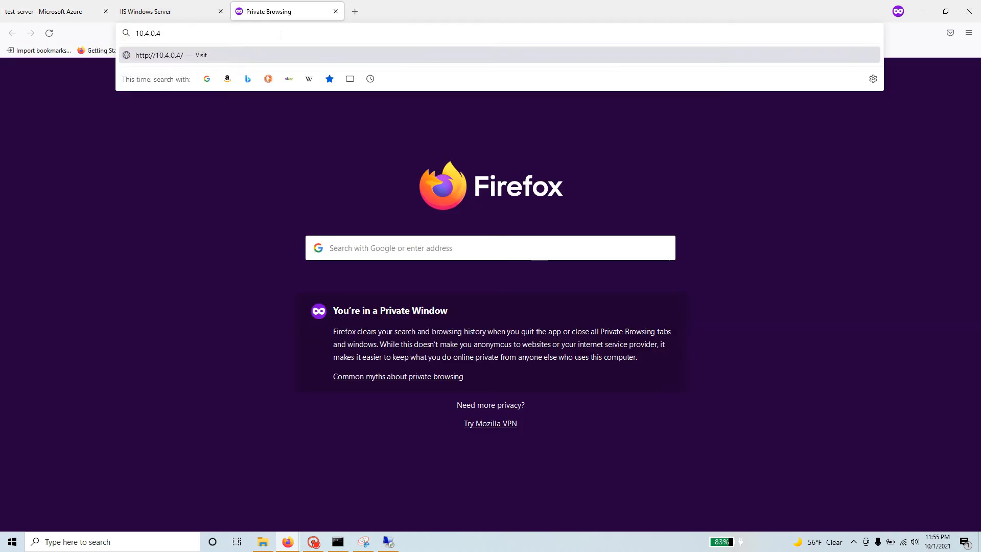
key("Return")
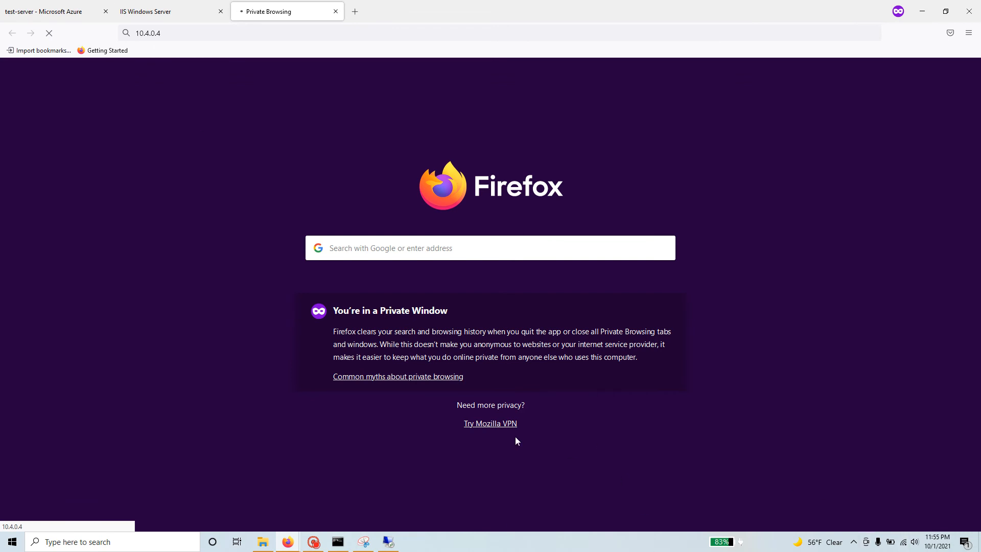
key("ctrl+l")
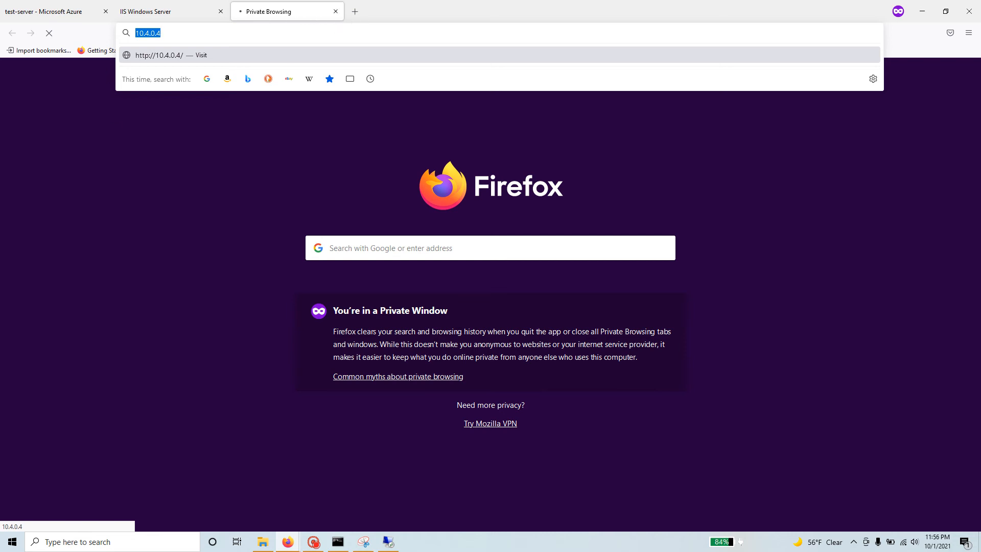
type("1")
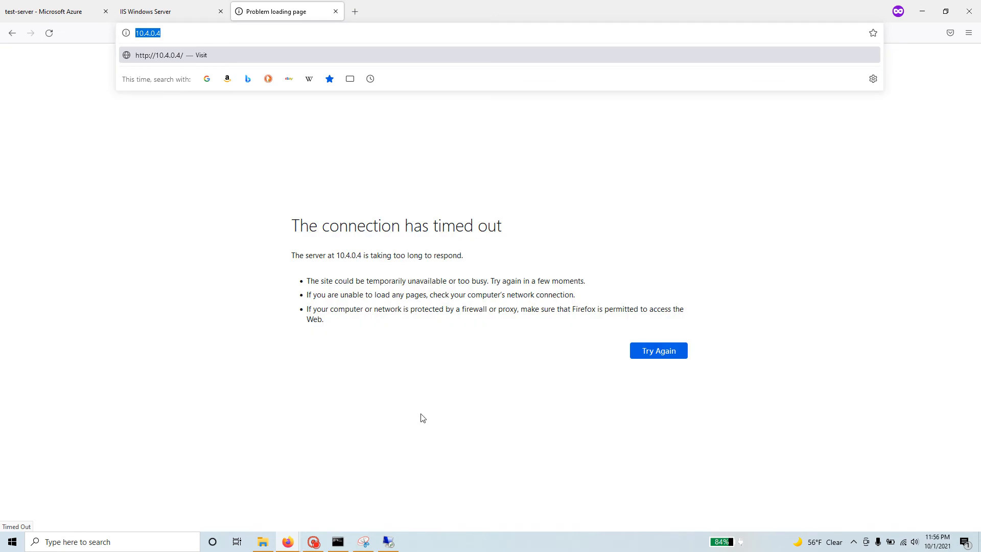
Open vnet-server from the MyVPNGWVNET resource group in the portal and examine its connected devices, address space and subnets.
left_click(170, 12)
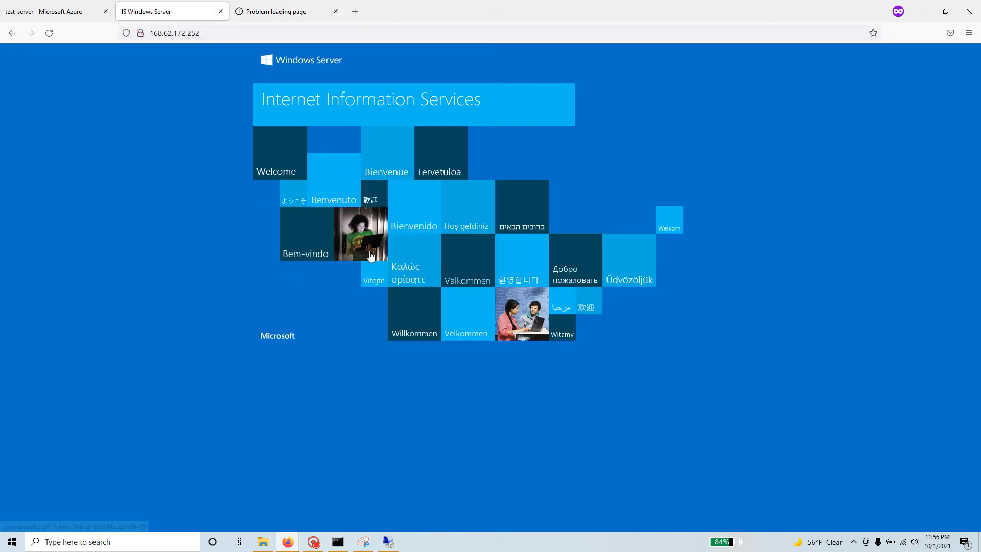
left_click(44, 12)
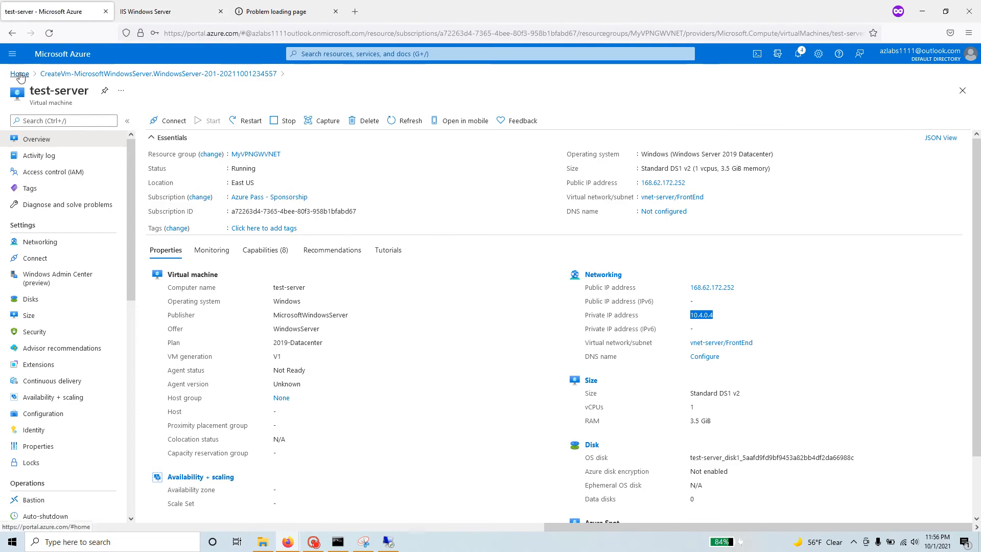
left_click(263, 155)
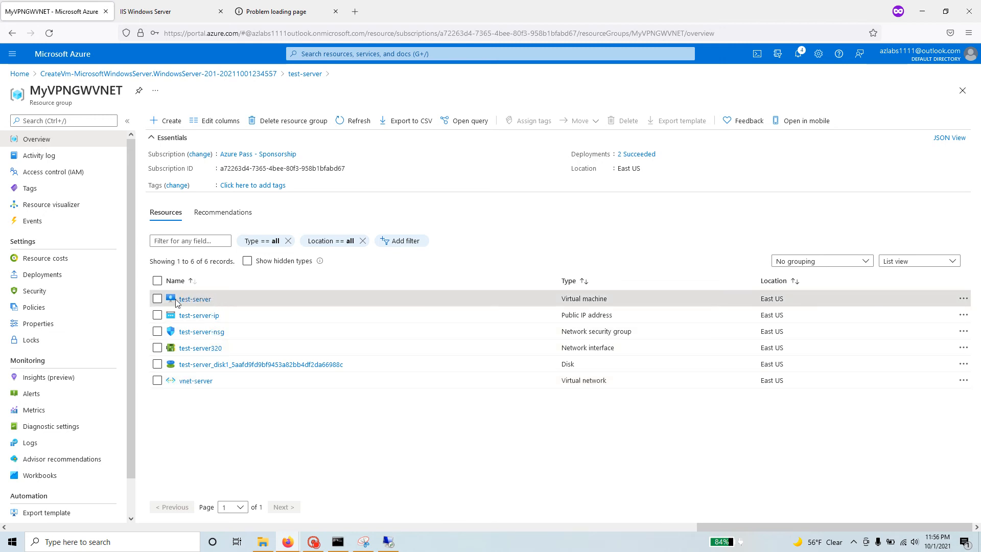
left_click(205, 385)
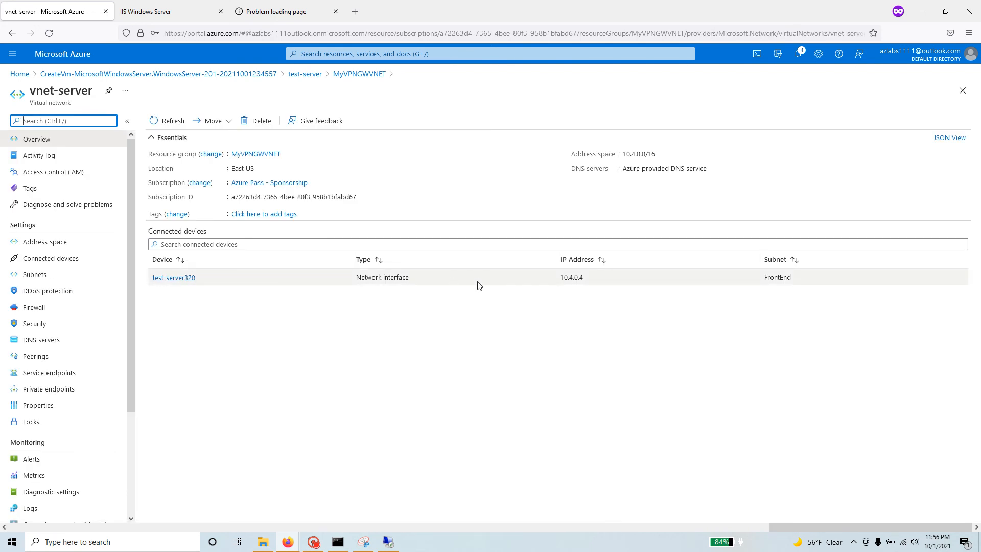
left_click(35, 276)
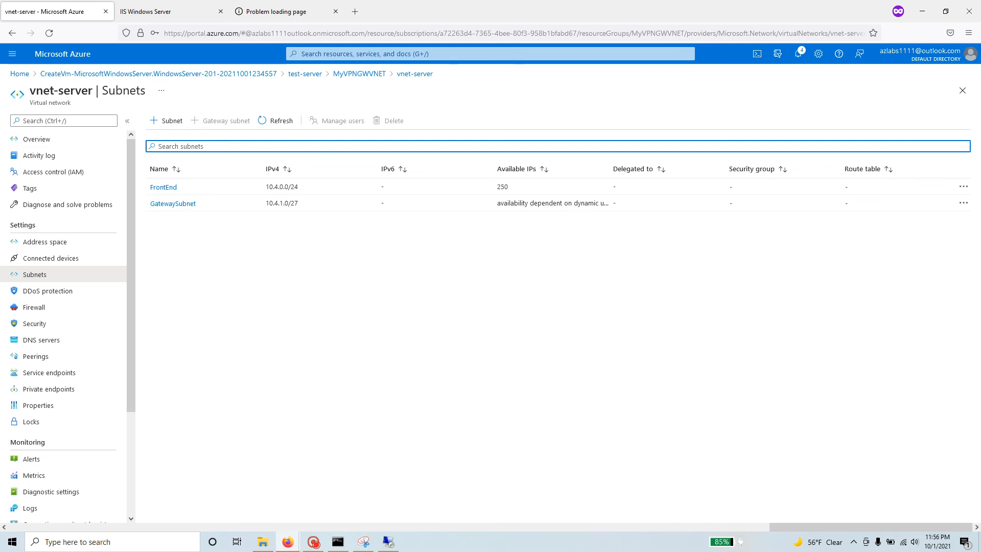
left_click(302, 54)
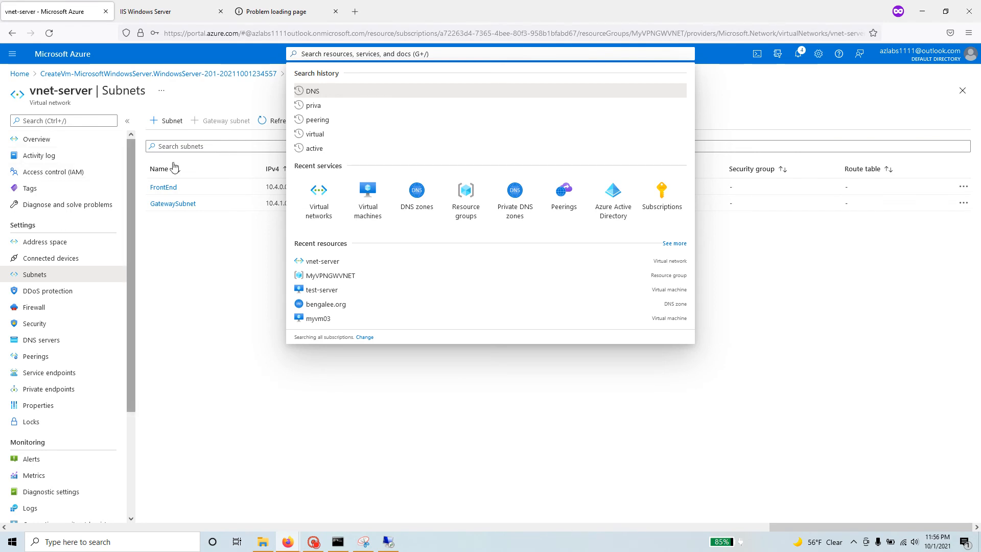
left_click(221, 301)
left_click(51, 141)
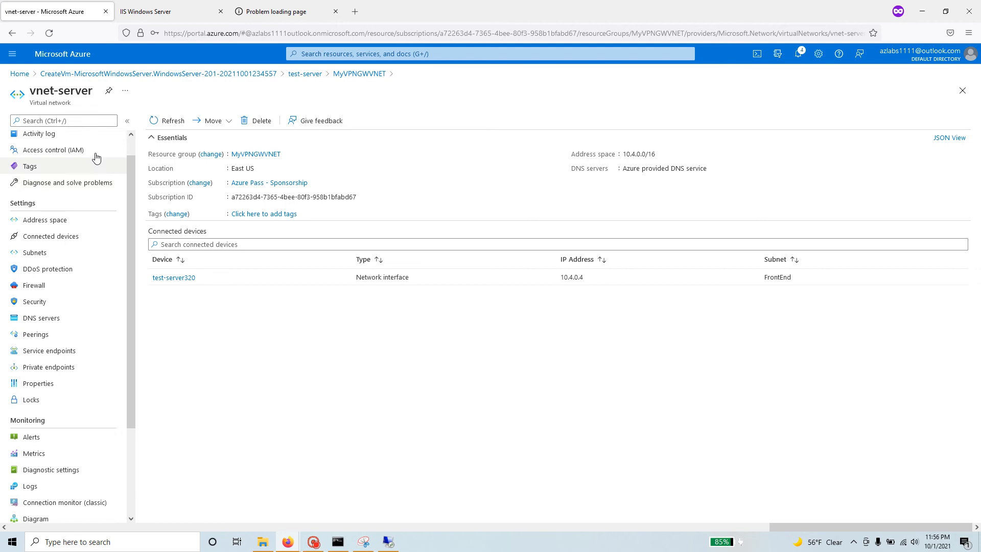
From the MyVPNGWVNET resource group, search the marketplace for "virtual net" and start creating a Virtual network gateway.
left_click(258, 154)
left_click(172, 121)
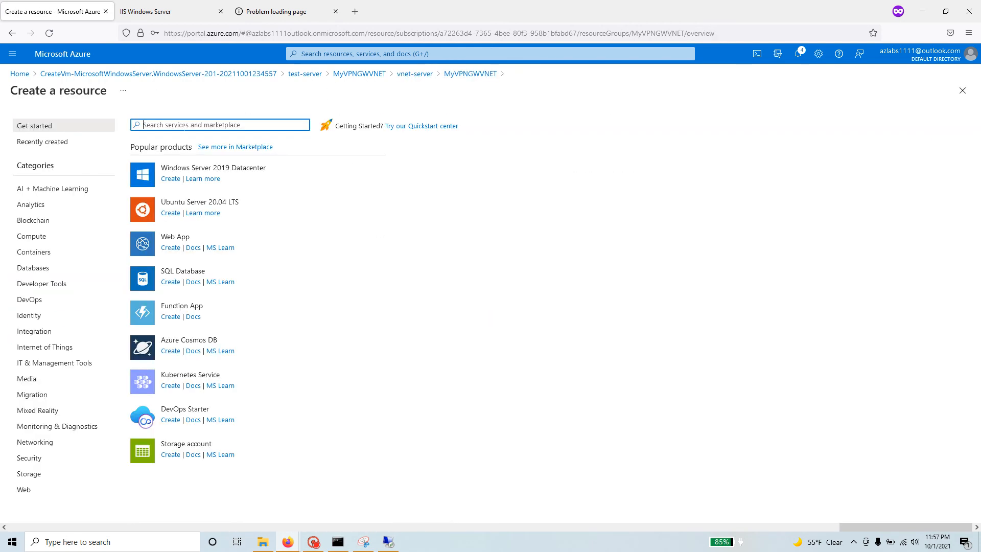
type("vir")
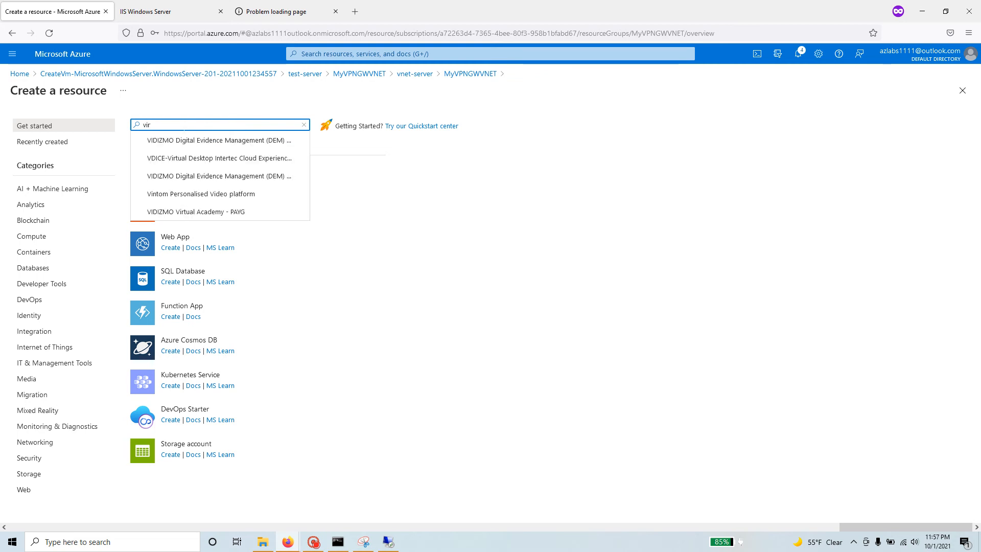
type("tual net")
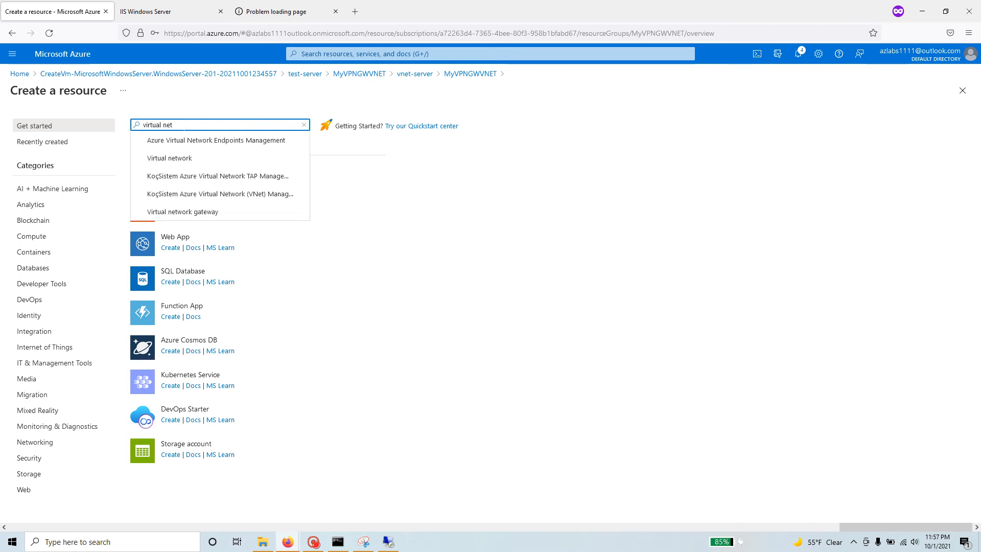
left_click(204, 212)
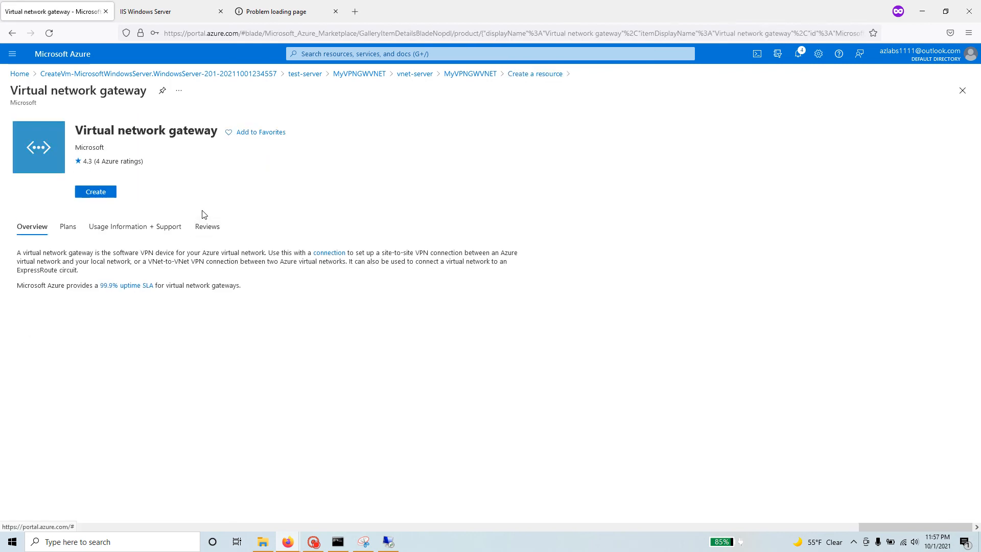
left_click(103, 197)
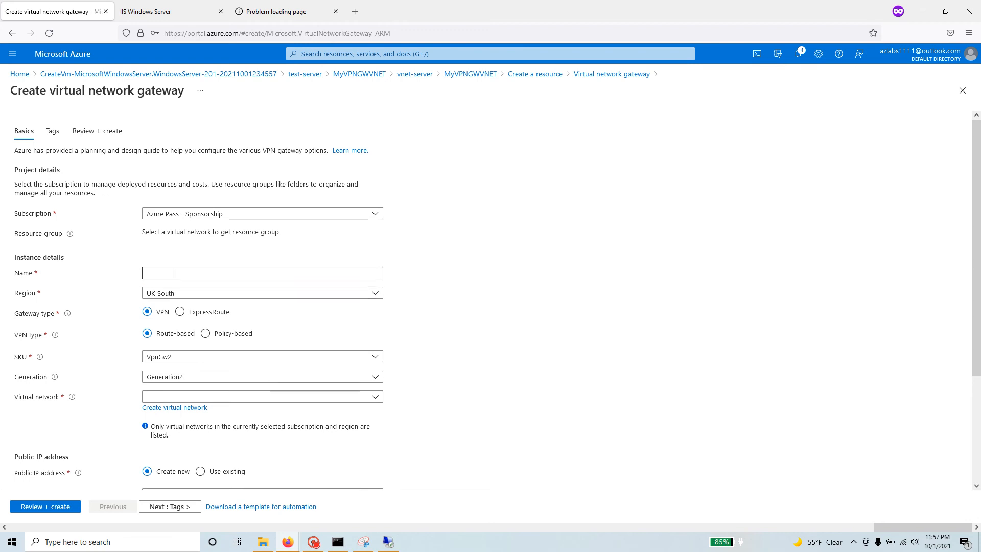
Look over the gateway creation form and set the region to East US.
scroll(125, 366, "down", 3)
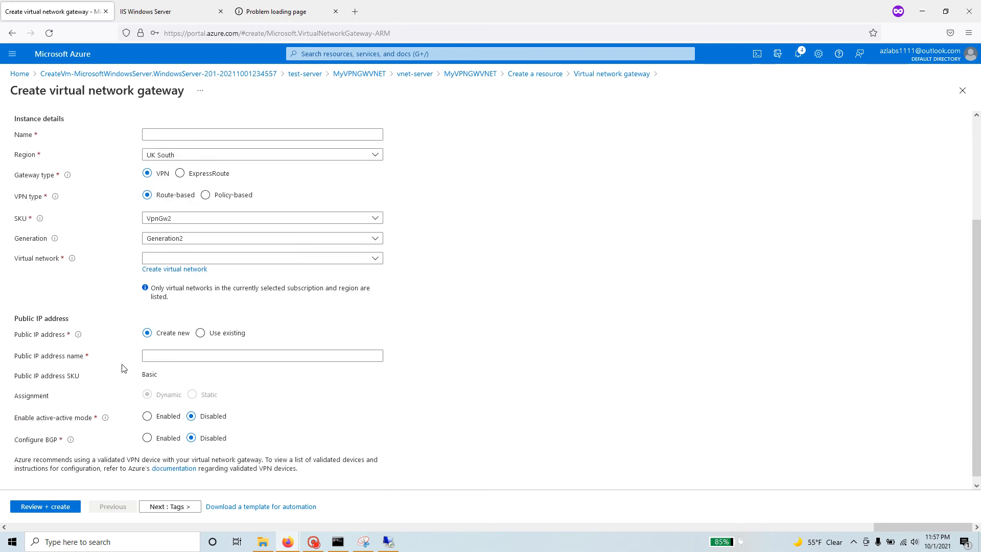
scroll(125, 367, "up", 3)
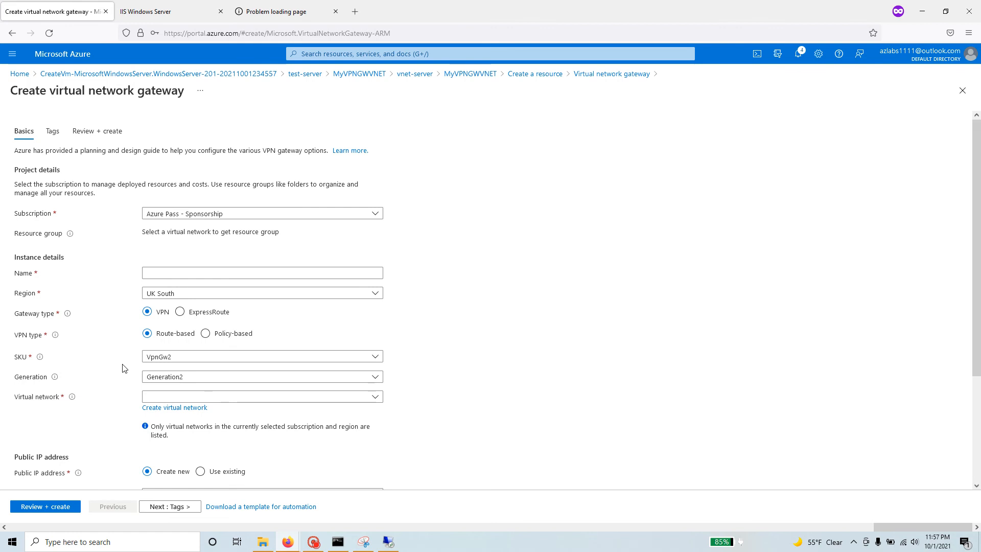
left_click(206, 295)
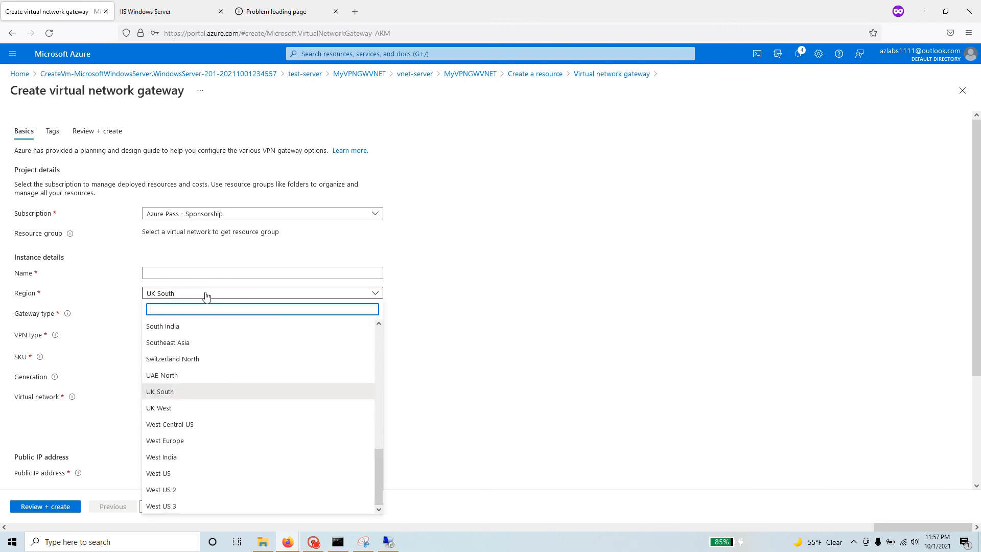
type("east")
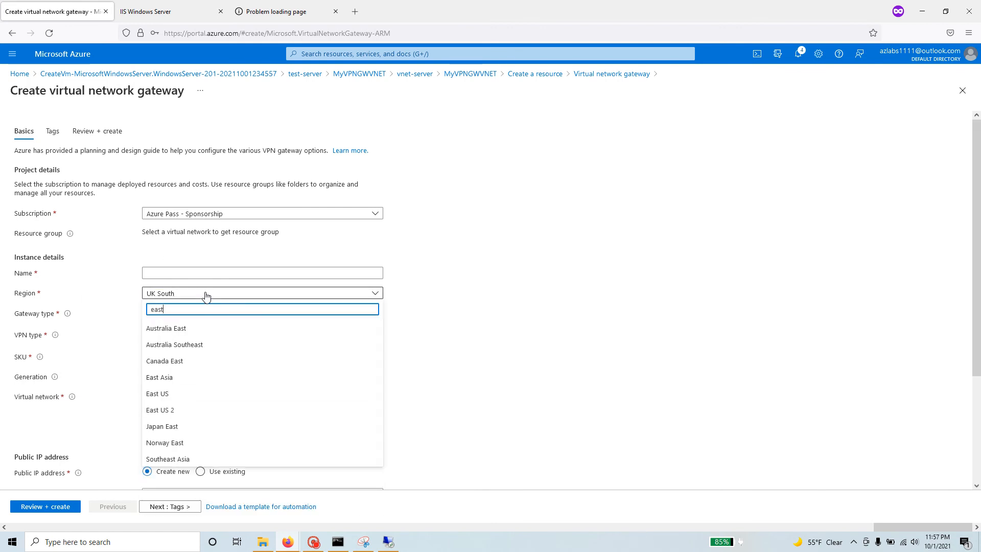
left_click(195, 393)
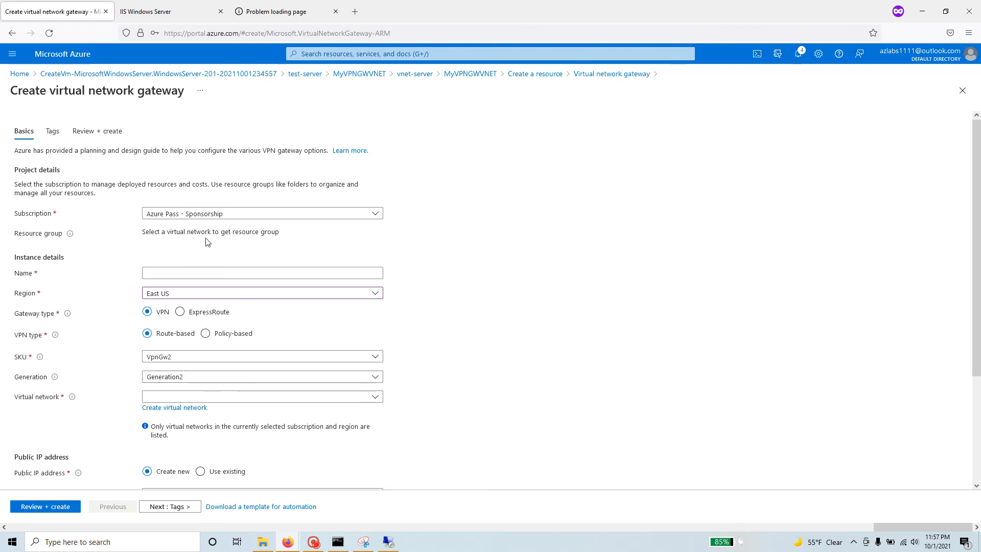
left_click_drag(142, 233, 283, 236)
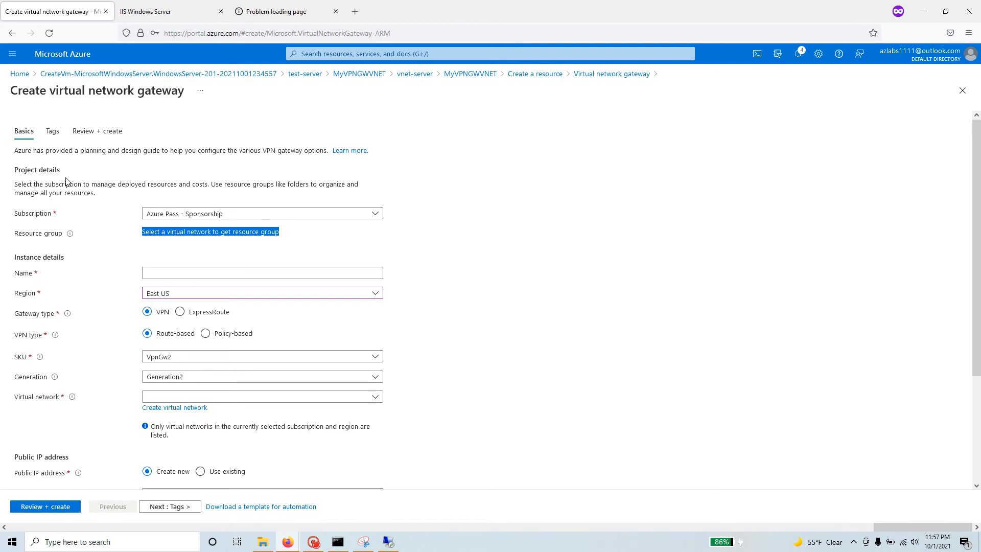
Name the gateway instance virtual-network-gw.
left_click(236, 275)
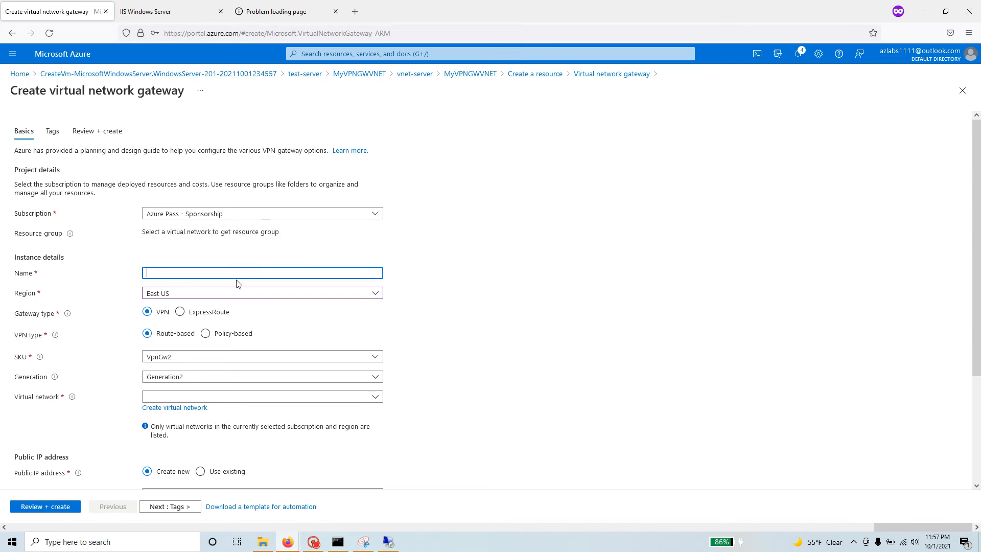
type("virtual")
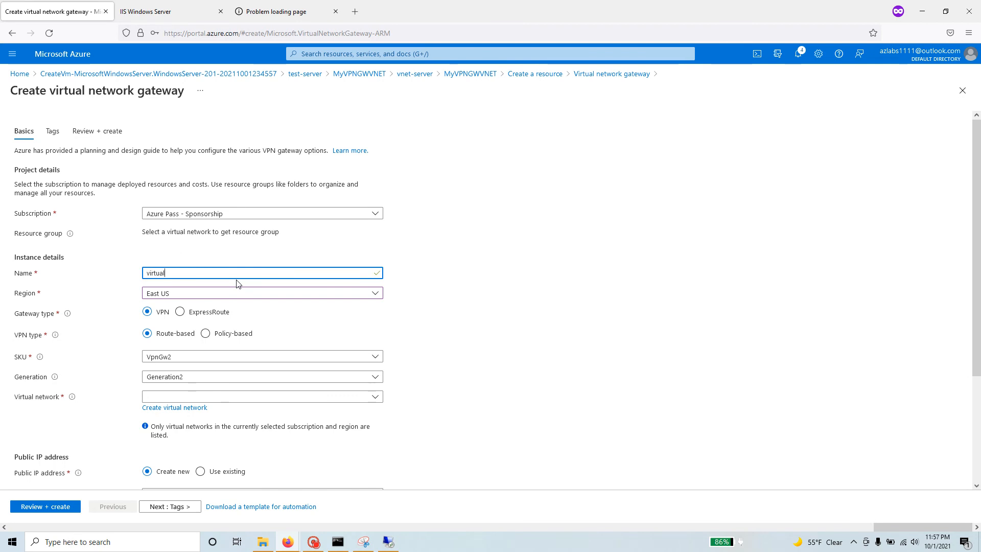
type("-netwokrk-gw")
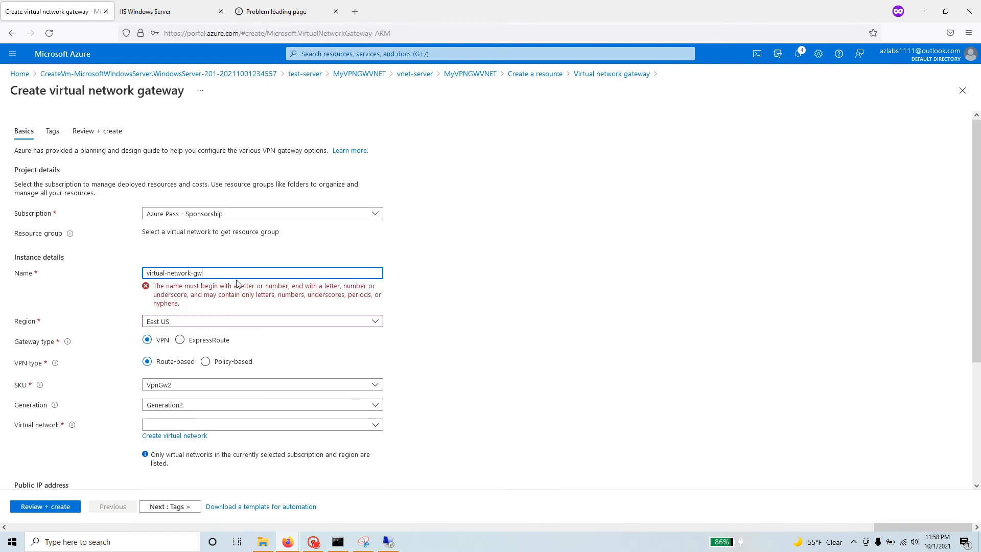
left_click(494, 318)
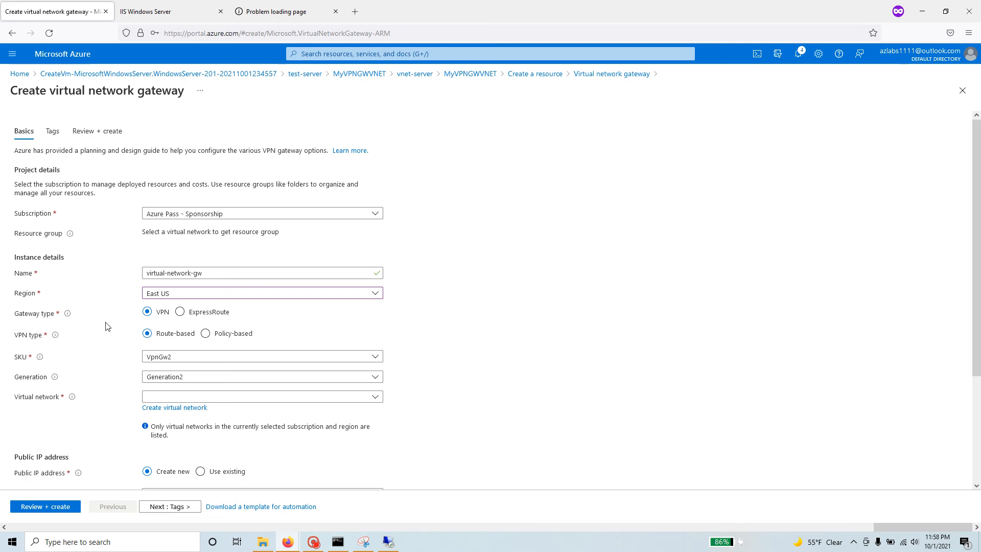
Choose vnet-server as the gateway's virtual network and check the subnet assigned to it.
mouse_move(36, 321)
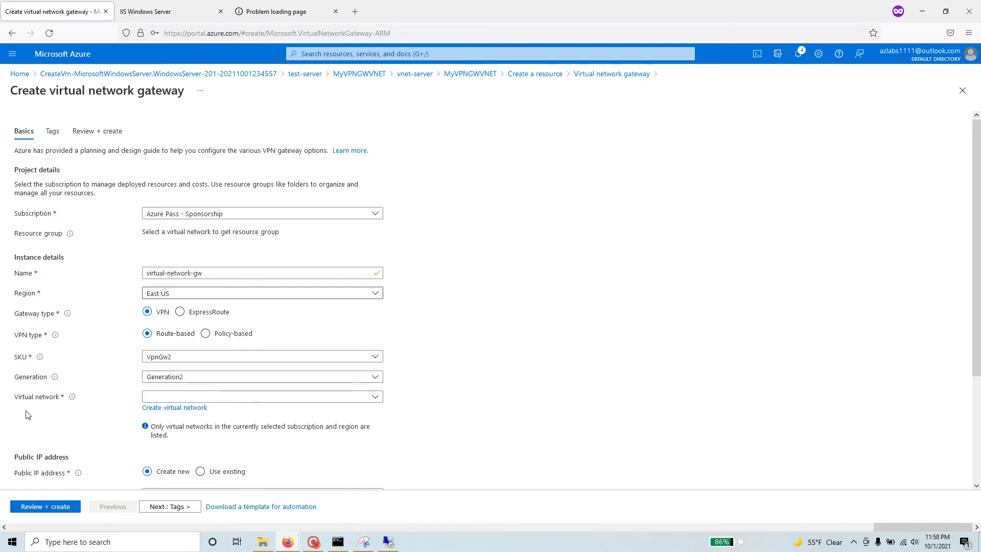
left_click(267, 398)
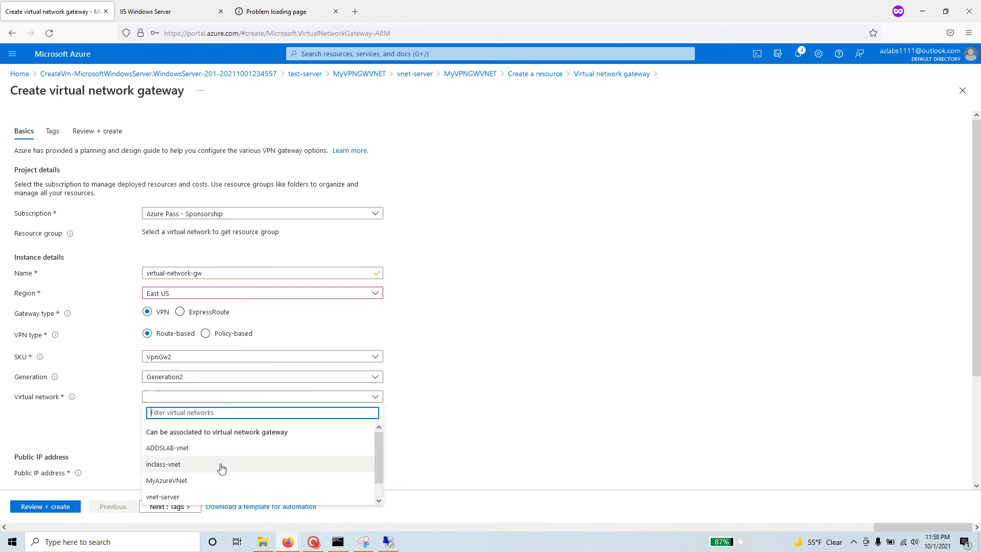
scroll(221, 468, "down", 1)
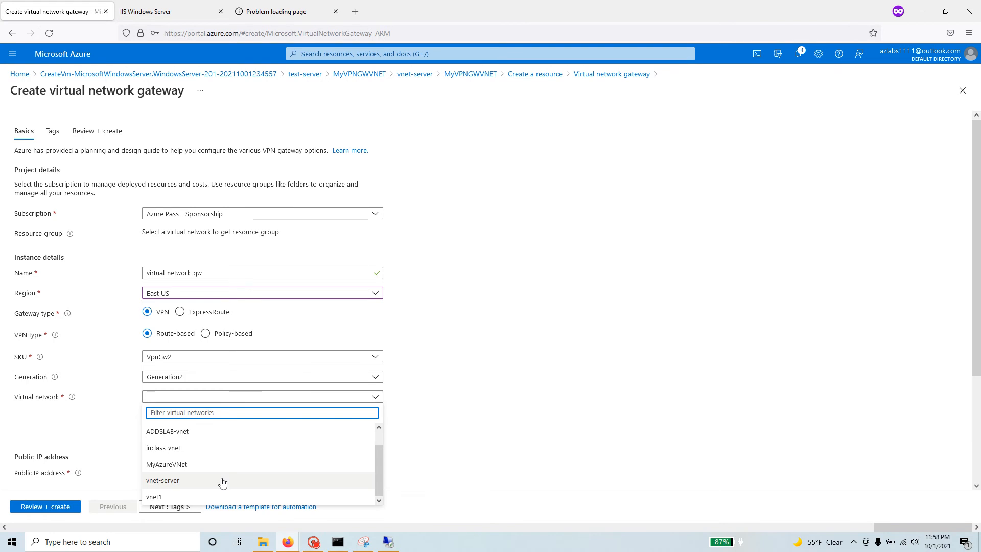
left_click(222, 482)
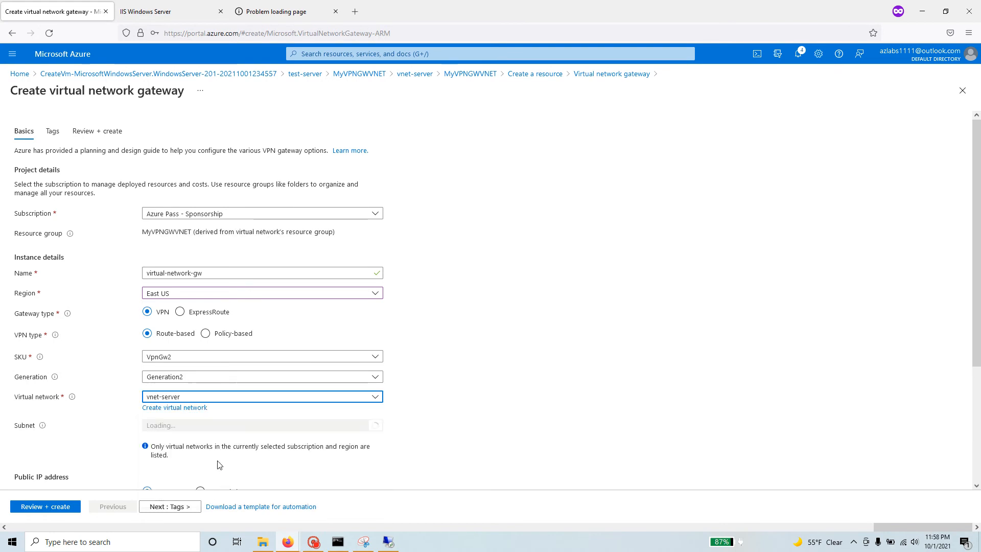
left_click(191, 427)
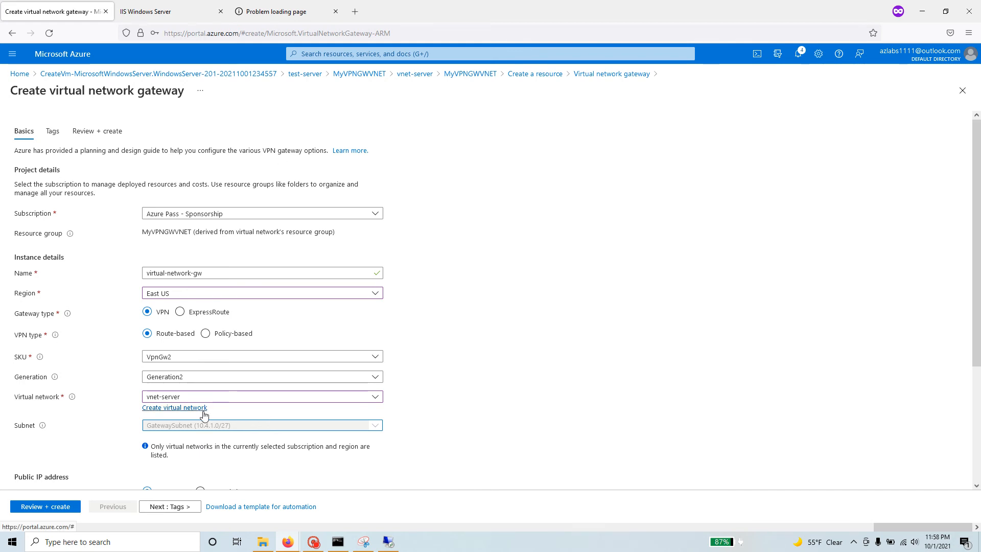
Copy the gateway name into the new public IP address's name and extend it to virtual-network-gw-pip.
scroll(213, 414, "down", 3)
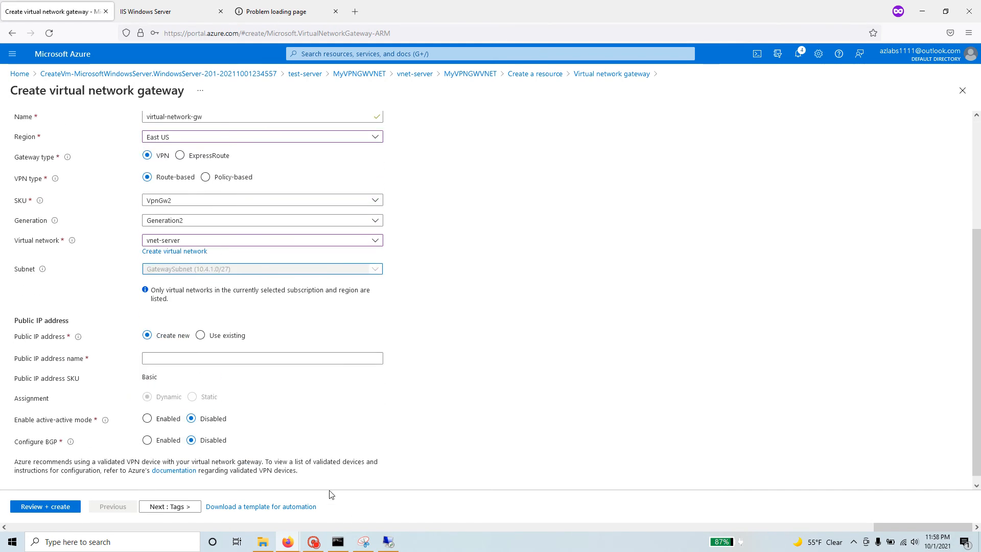
scroll(265, 426, "up", 1)
triple_click(220, 169)
key("ctrl+c")
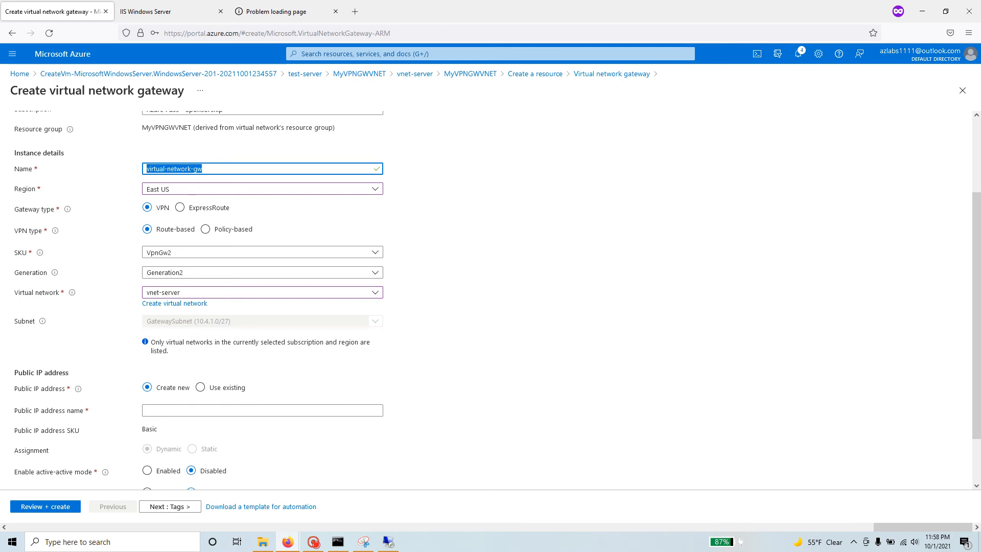
left_click(220, 411)
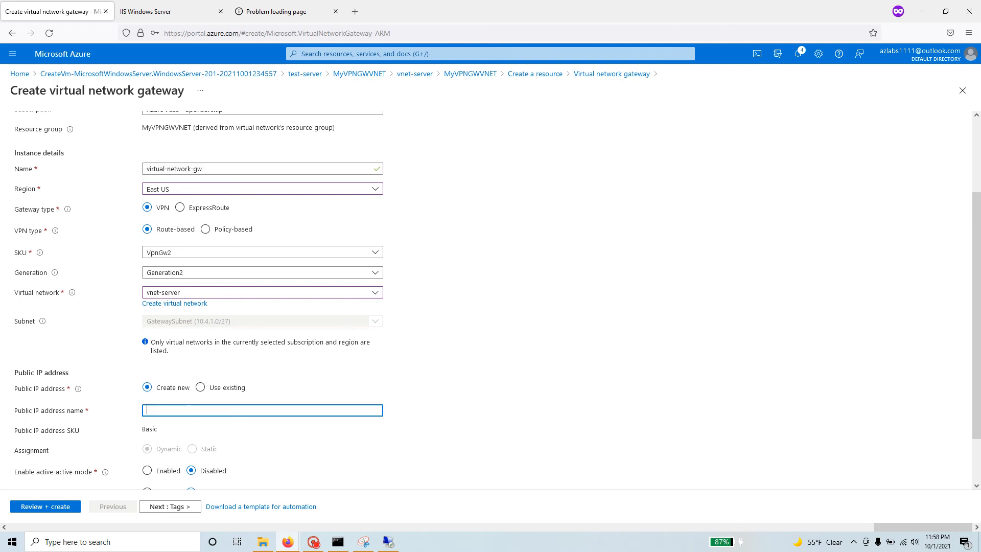
key("ctrl+v")
type("-")
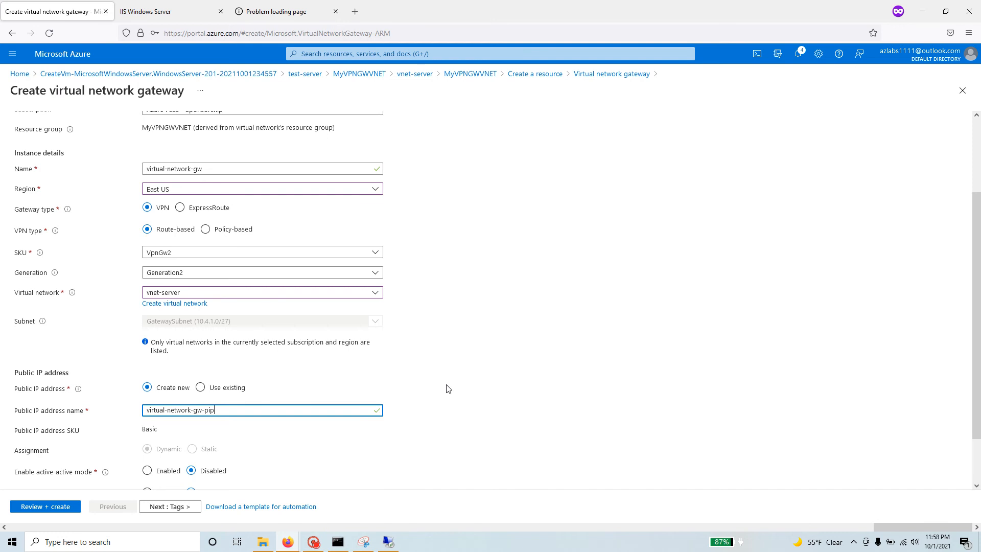
scroll(447, 389, "down", 1)
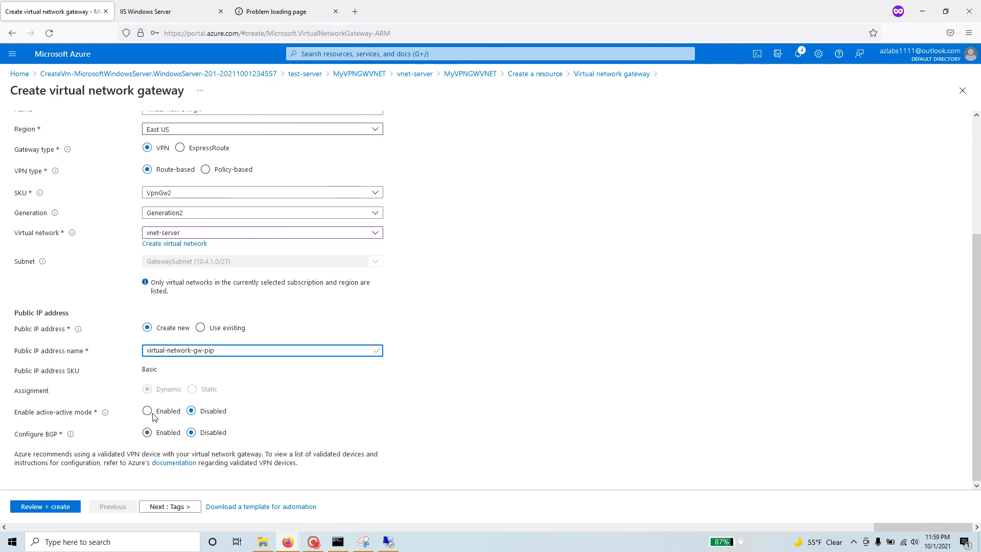
Switch to the Microsoft P2S VPN article and read its gateway instance and public IP settings through to the certificate generation section.
key("alt+Tab")
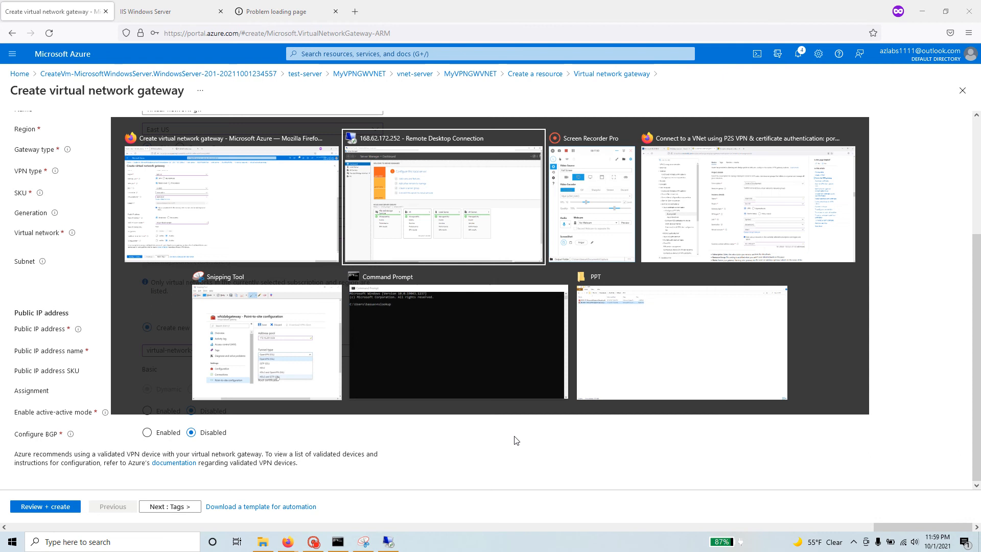
key("alt+Tab")
key("alt+Tab")
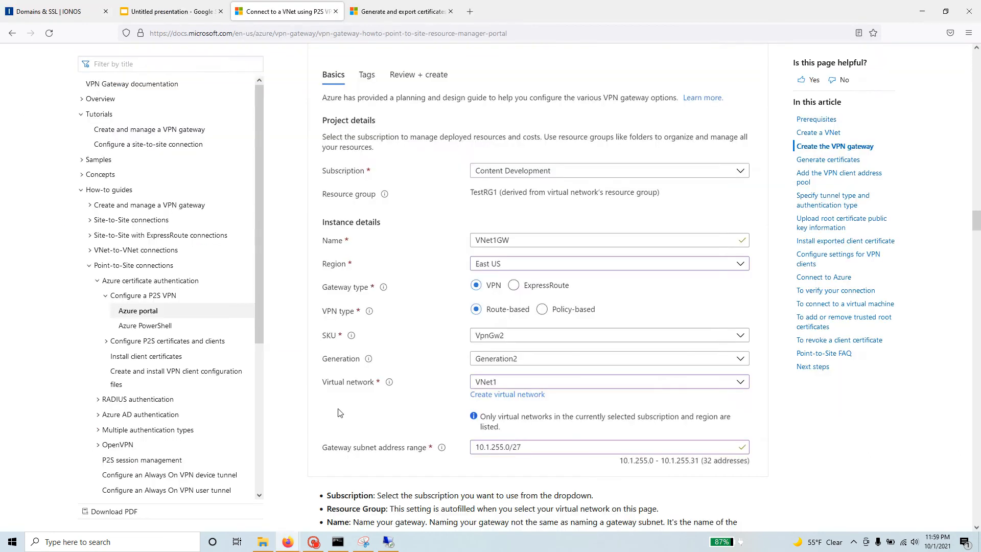
scroll(428, 380, "up", 3)
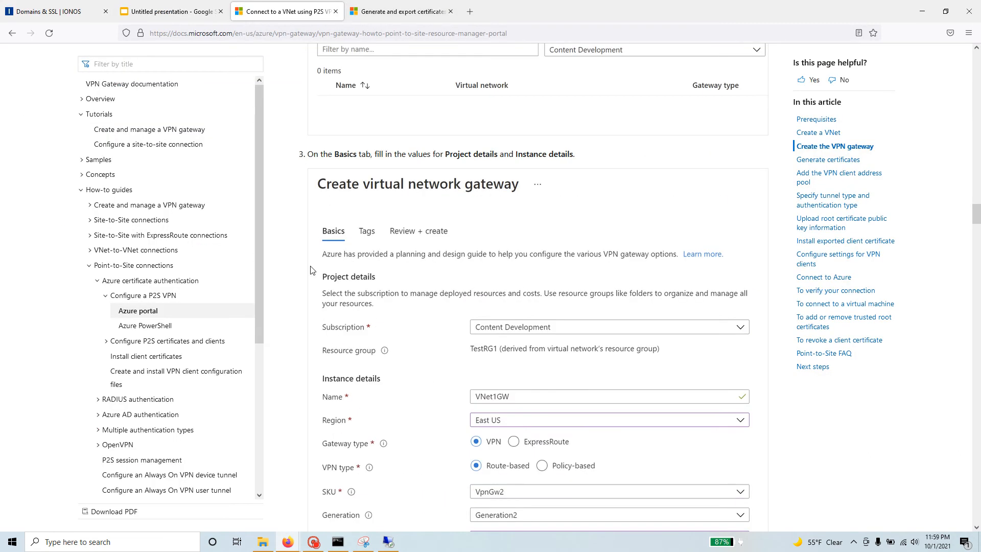
scroll(457, 405, "down", 3)
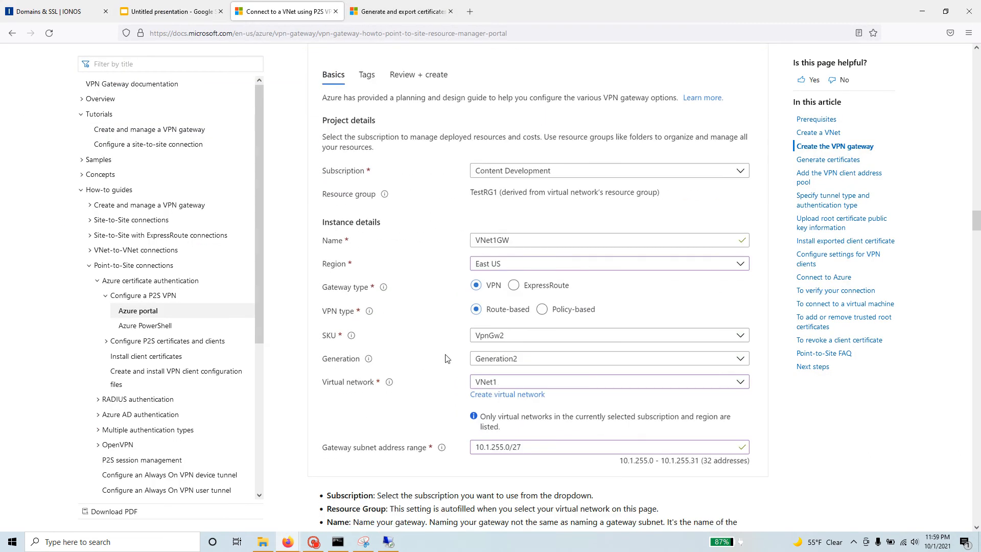
scroll(301, 371, "down", 3)
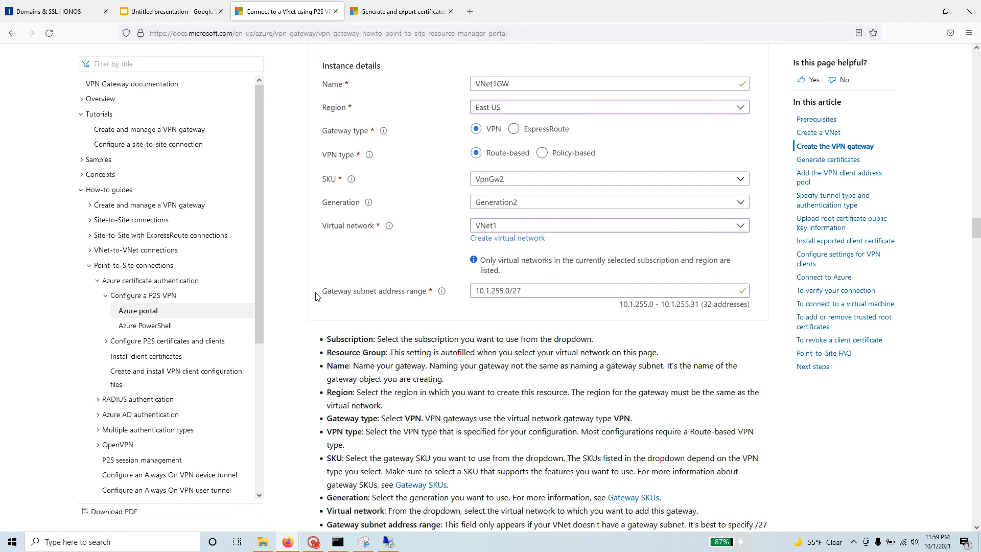
scroll(449, 298, "down", 9)
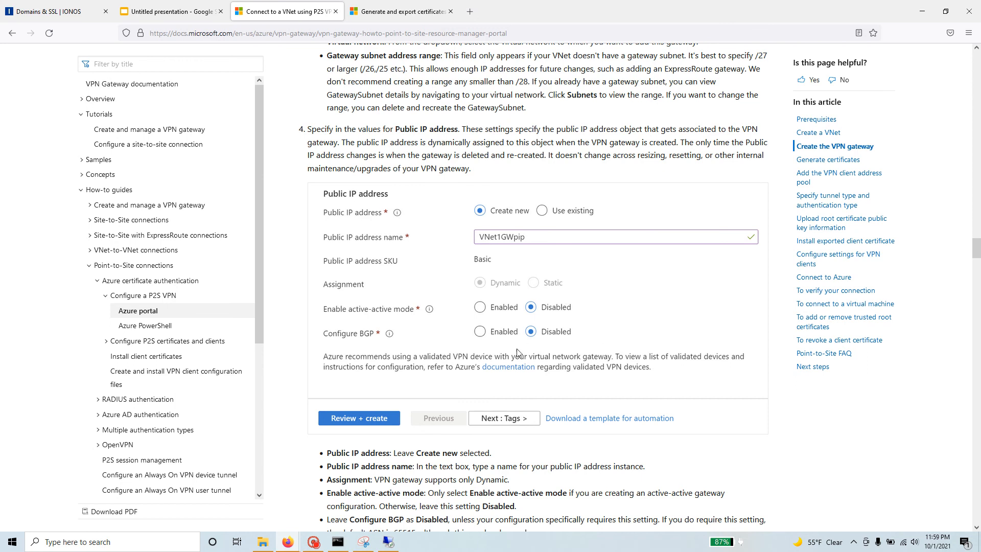
scroll(517, 348, "down", 7)
scroll(536, 349, "down", 3)
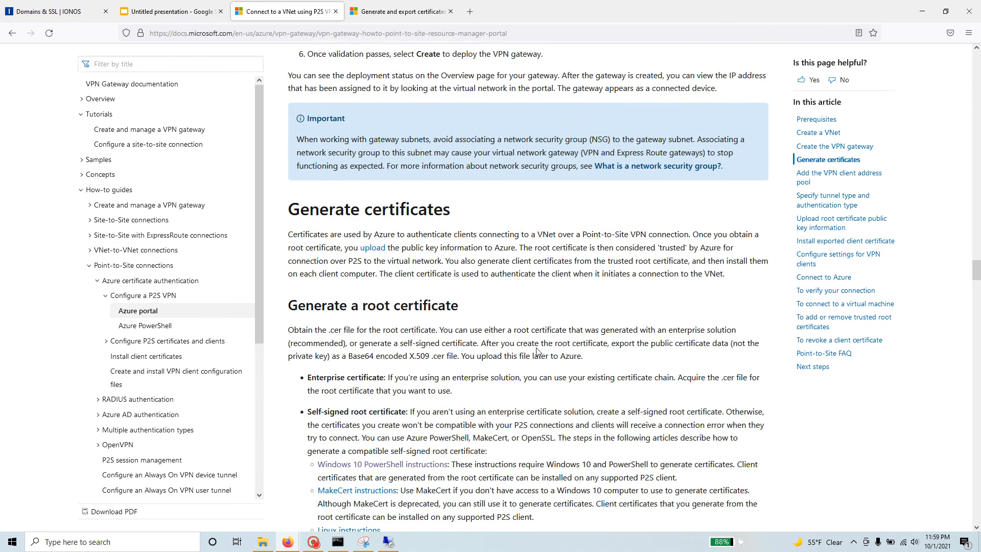
Return to the gateway creation form in the Azure portal and review its instance and public IP settings.
key("alt+Tab")
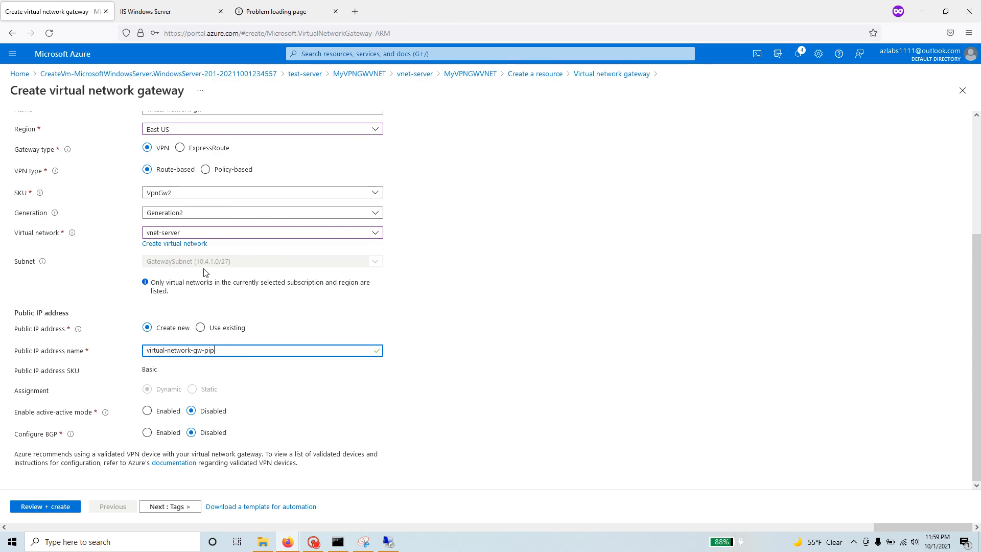
scroll(205, 272, "up", 3)
scroll(209, 273, "down", 3)
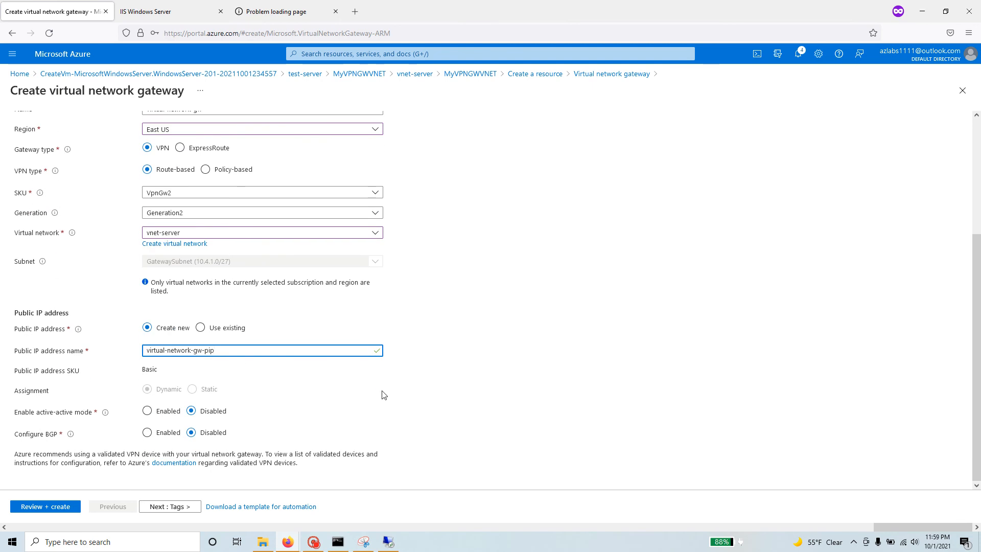
scroll(287, 407, "up", 3)
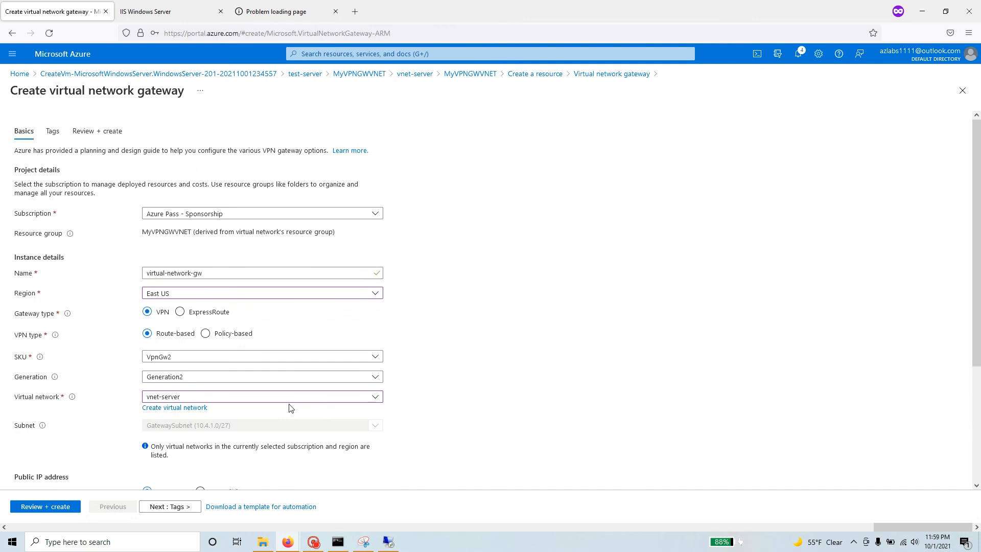
Continue without tags, create the virtual-network-gw gateway, and open the notifications to monitor its deployment.
scroll(292, 408, "down", 3)
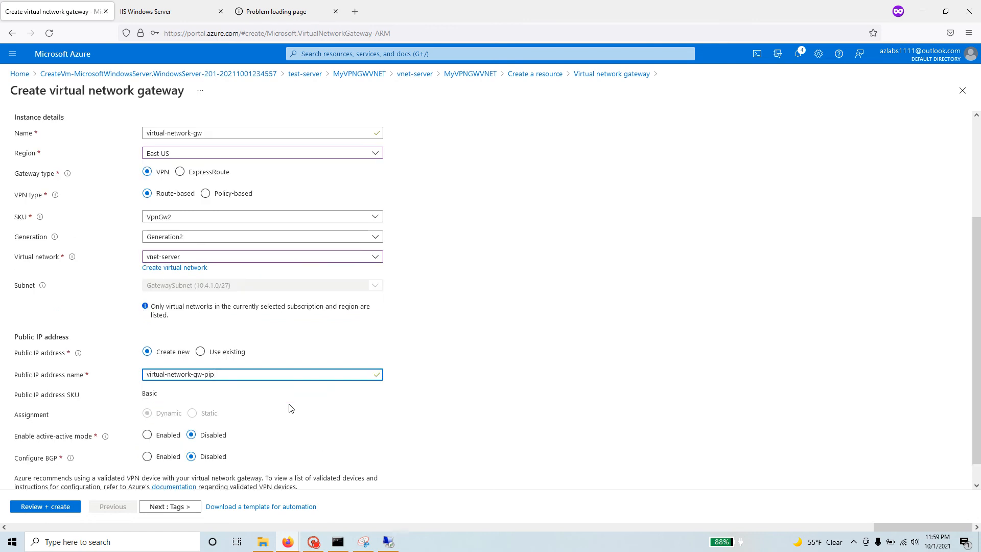
left_click(170, 506)
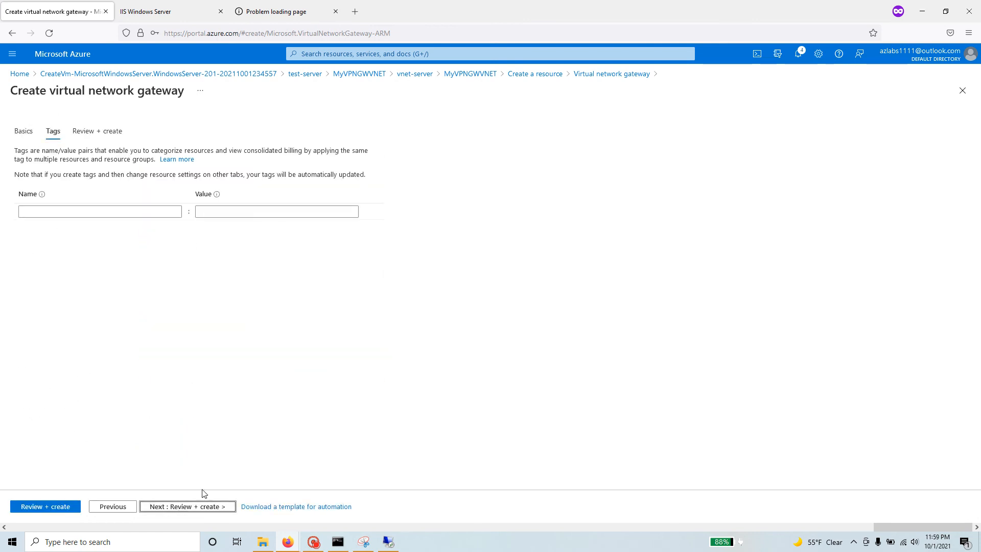
left_click(202, 508)
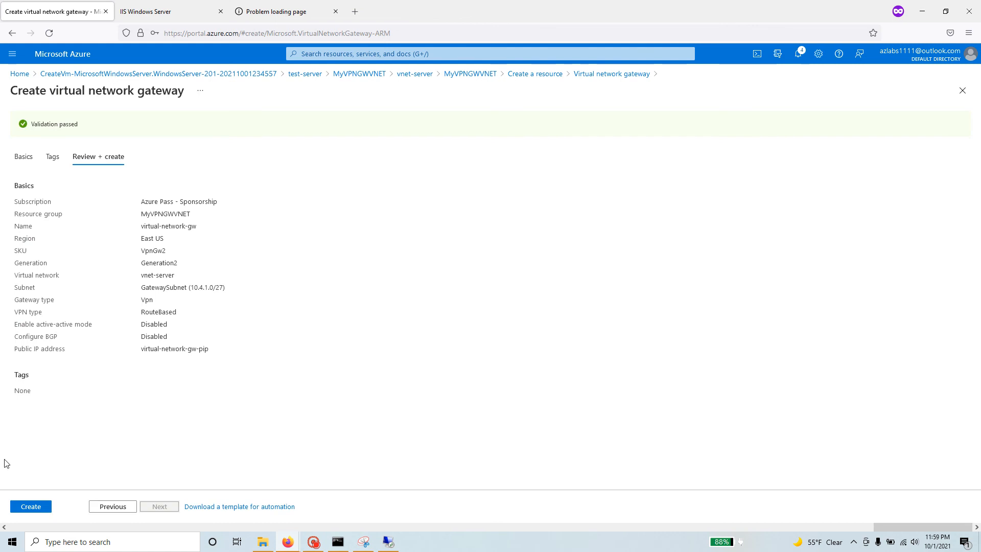
left_click(39, 507)
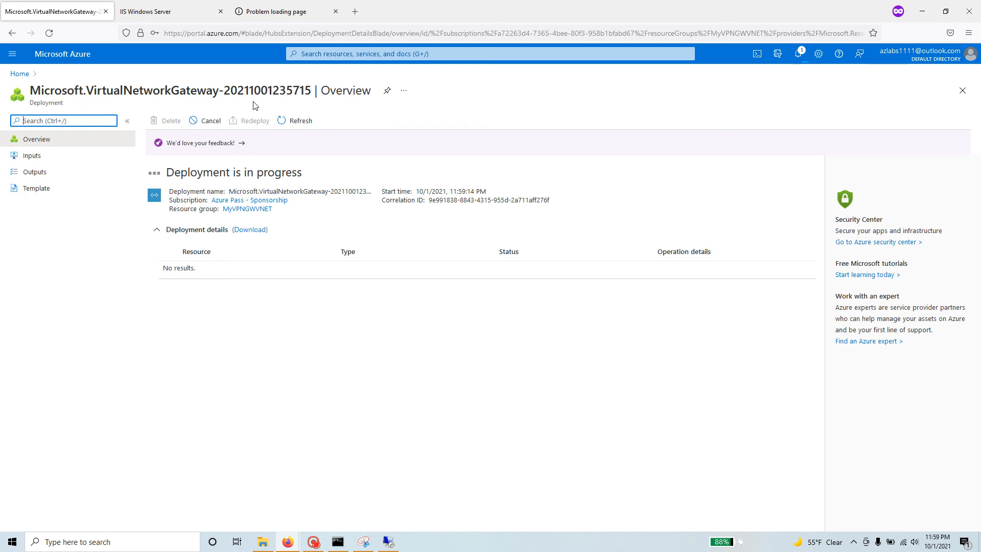
left_click(800, 56)
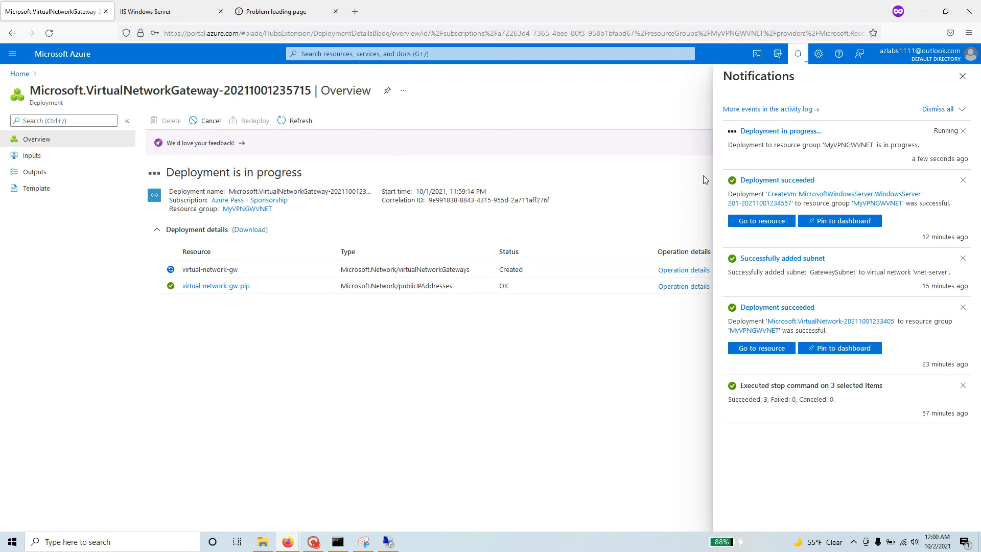
left_click(313, 543)
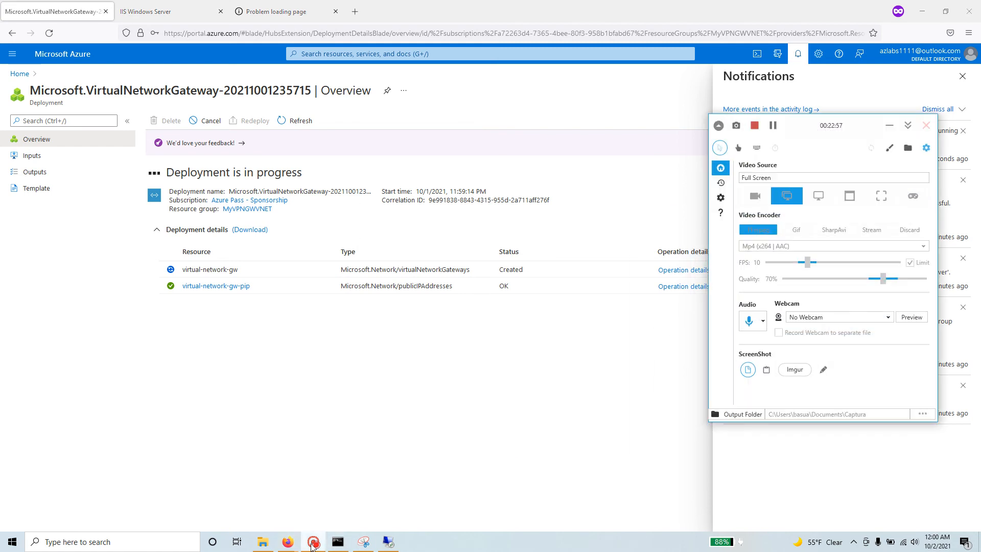
left_click(773, 126)
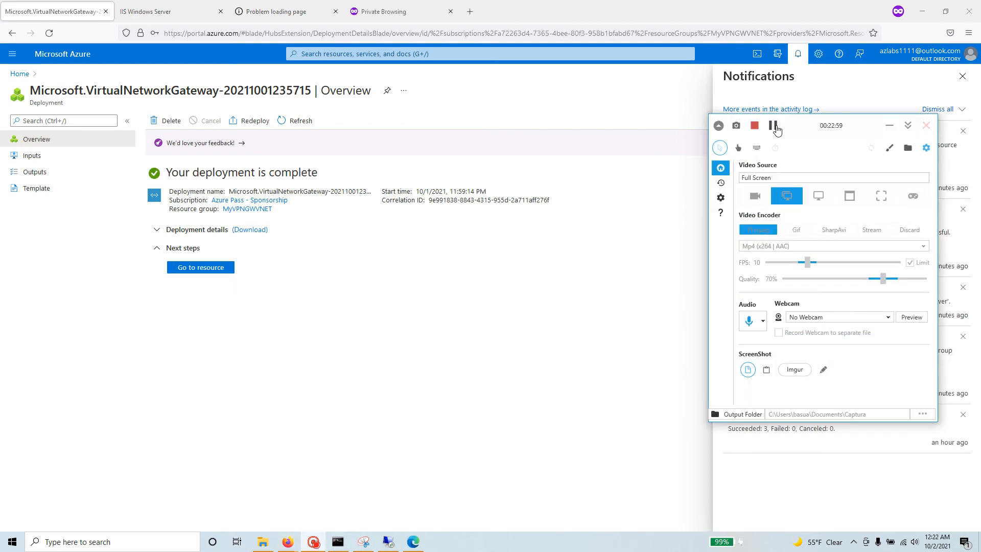
left_click(908, 127)
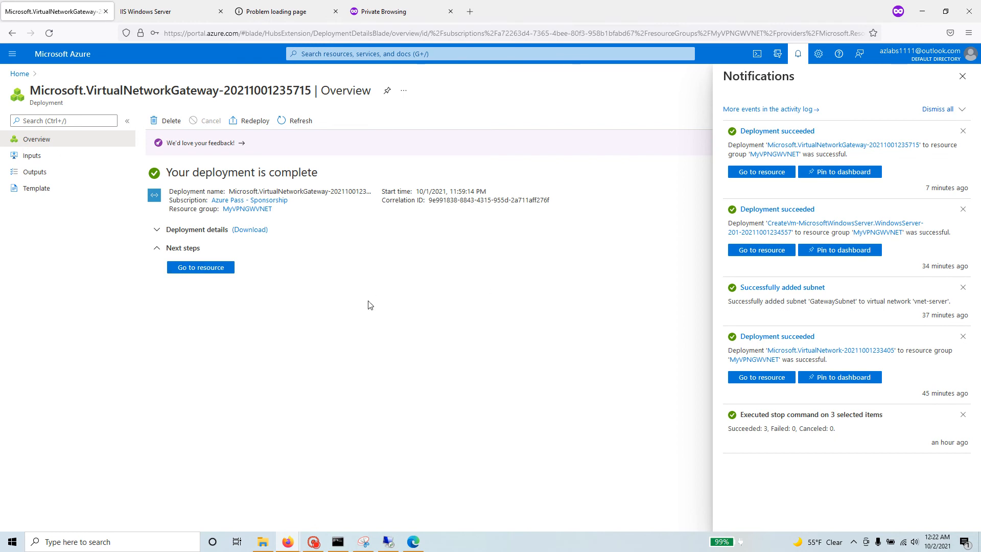
Open the deployed virtual-network-gw resource from its deployment page and highlight the gateway's name.
left_click(213, 272)
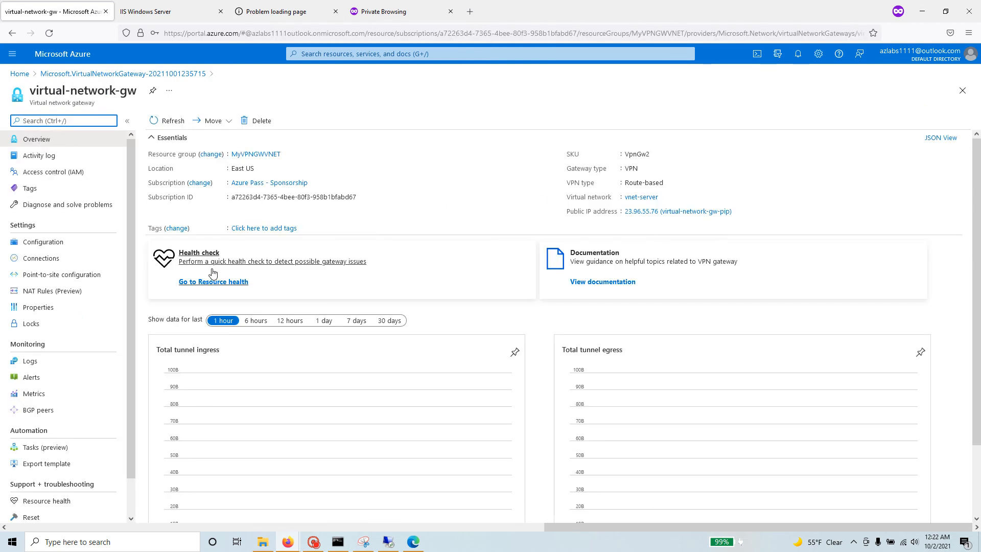
left_click_drag(29, 91, 137, 90)
Switch to the Microsoft P2S VPN article in the other Firefox window and examine the connection diagram at its beginning.
key("alt+Tab")
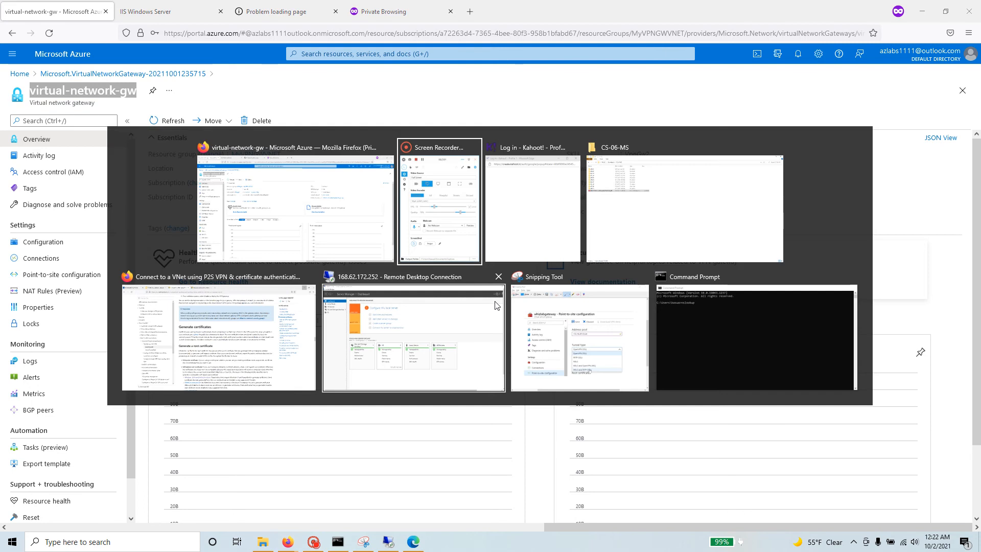
key("alt+Tab")
key("alt+Tab")
key("alt+Tab")
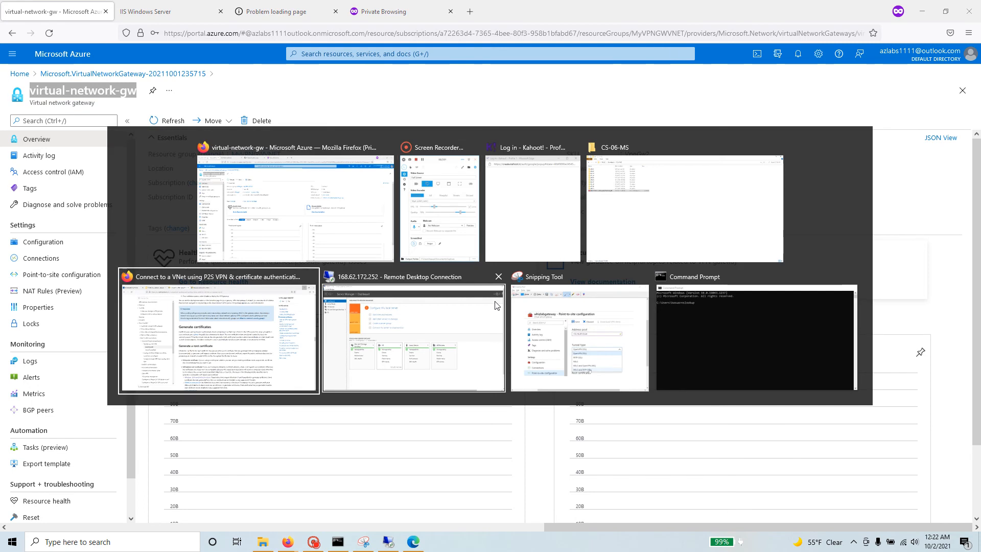
scroll(418, 61, "up", 20)
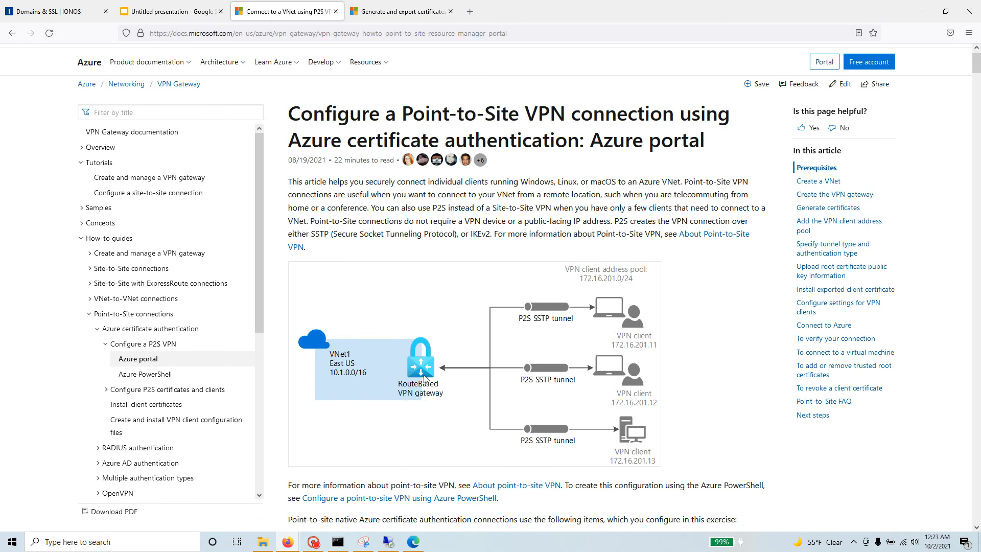
Return to the virtual-network-gw overview in the Azure portal and check its location, gateway type and VPN type.
key("alt")
key("alt+Tab")
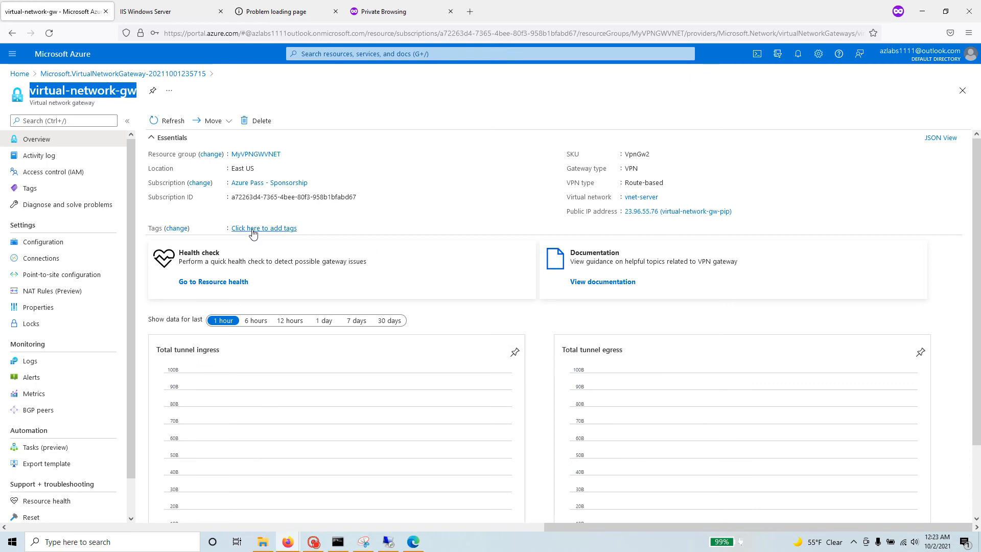
triple_click(255, 171)
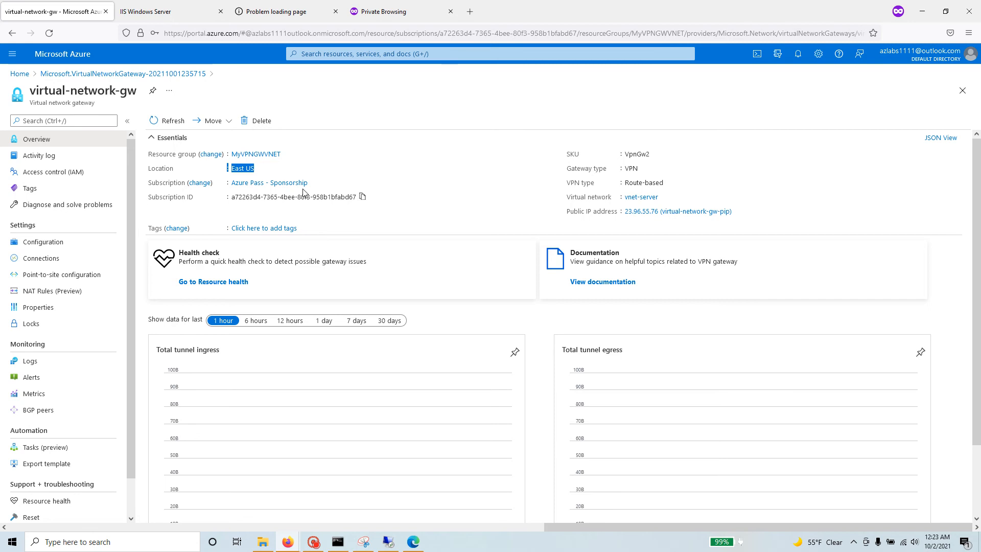
left_click_drag(567, 171, 627, 175)
left_click(628, 175)
left_click_drag(664, 184, 622, 185)
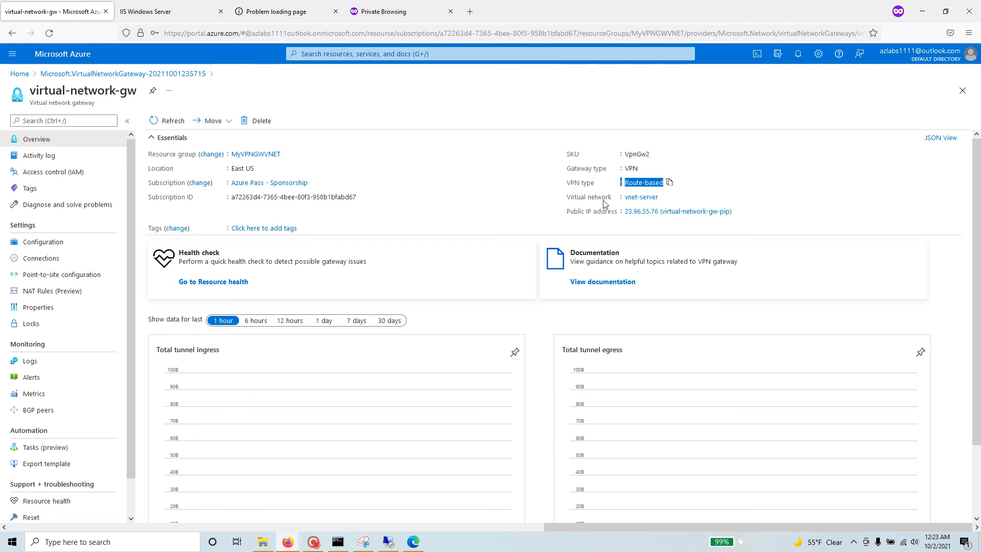
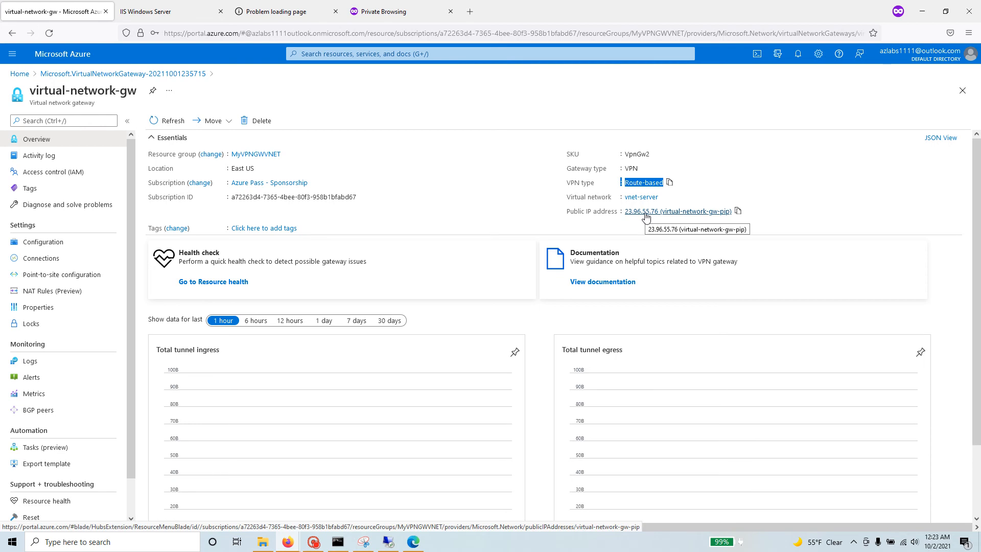
Check the virtual network gateway's Configuration page, and review the VPN gateway creation section of the point-to-site documentation article.
left_click(89, 248)
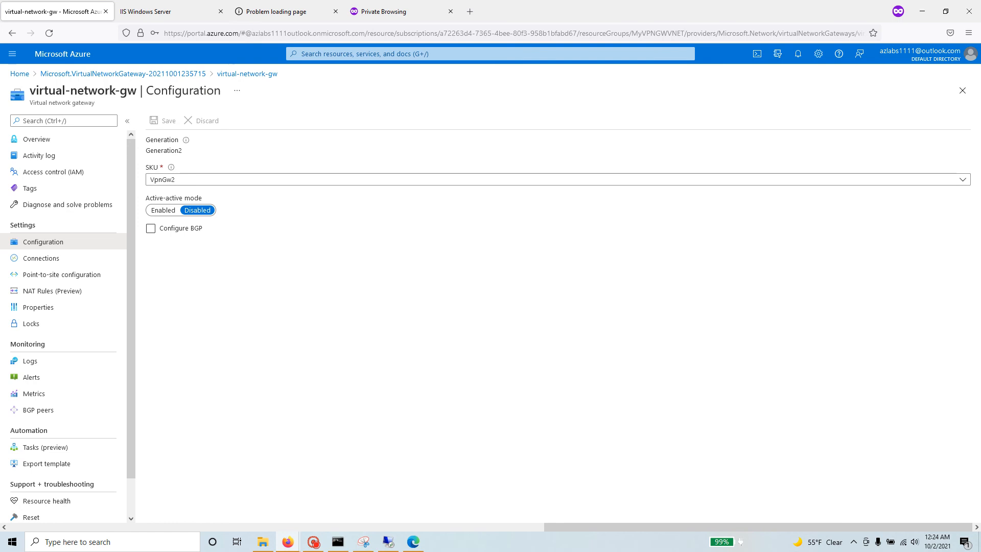
key("alt+Tab")
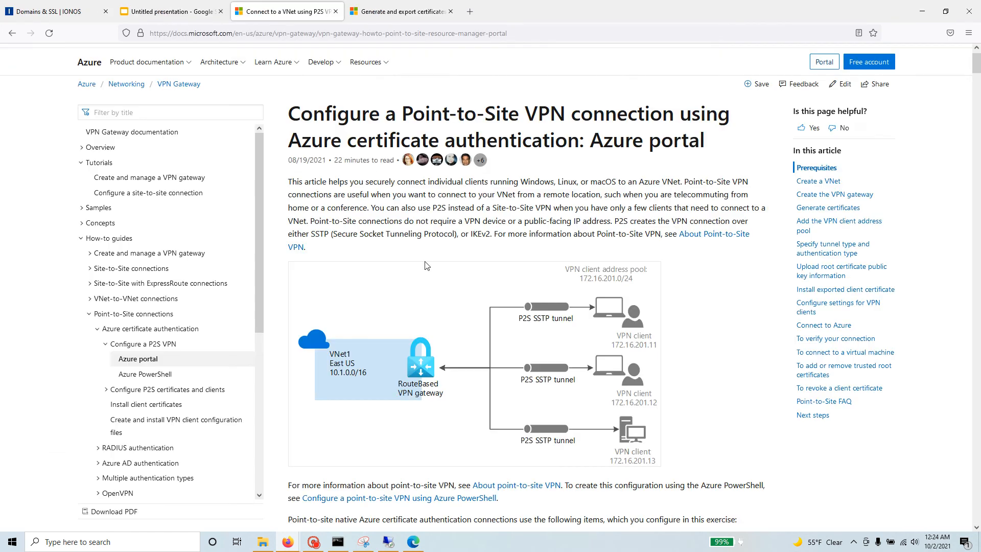
scroll(442, 338, "down", 15)
scroll(420, 289, "down", 15)
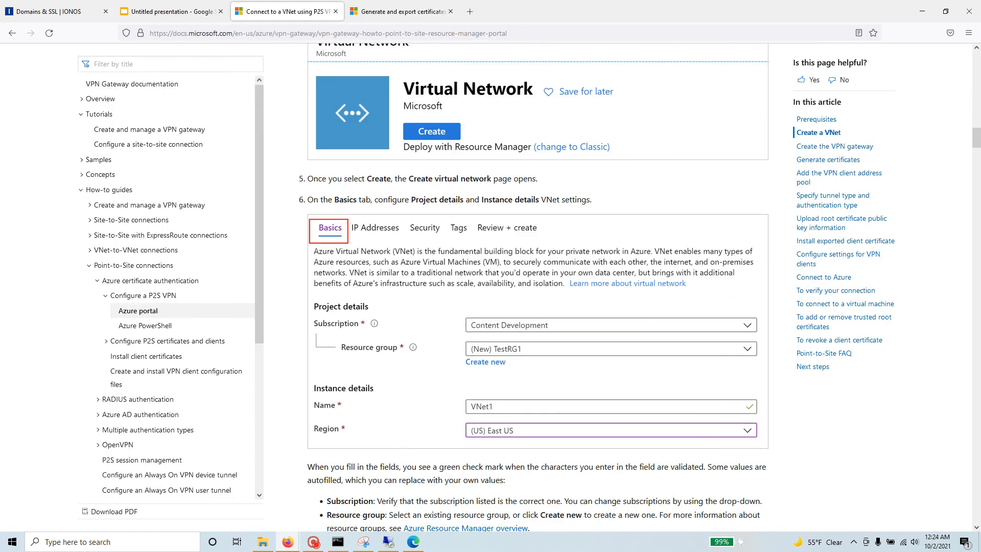
scroll(455, 362, "down", 14)
triple_click(452, 383)
scroll(451, 383, "down", 3)
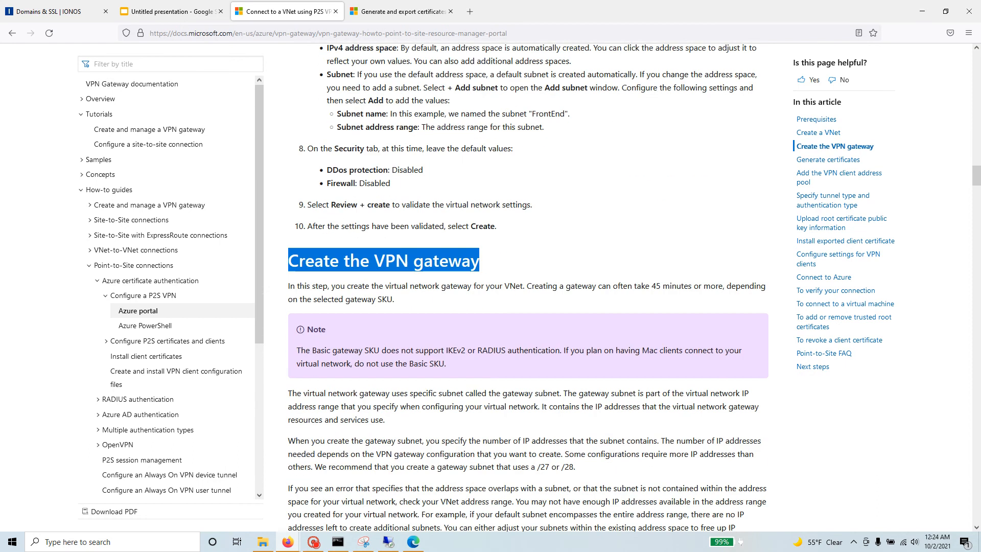
scroll(459, 261, "down", 4)
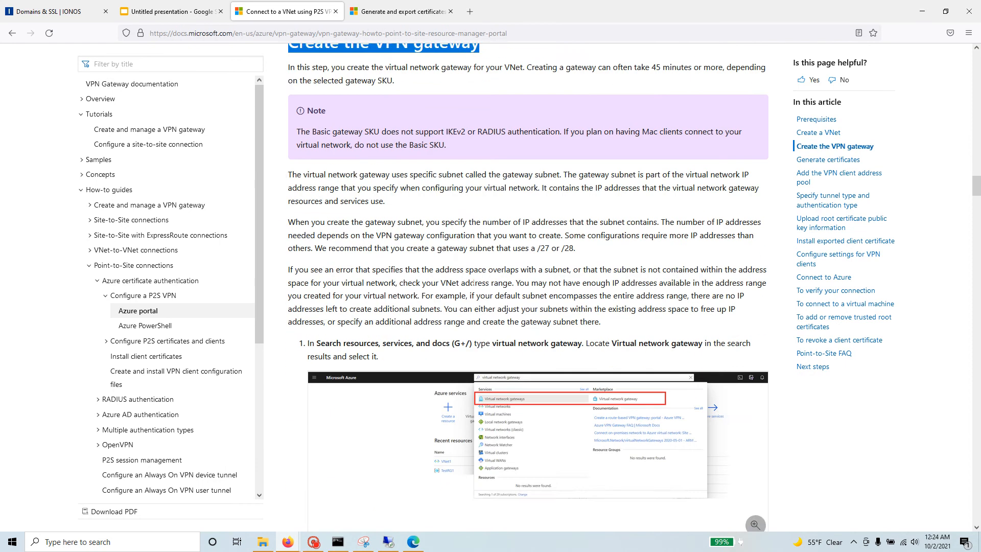
scroll(473, 283, "down", 11)
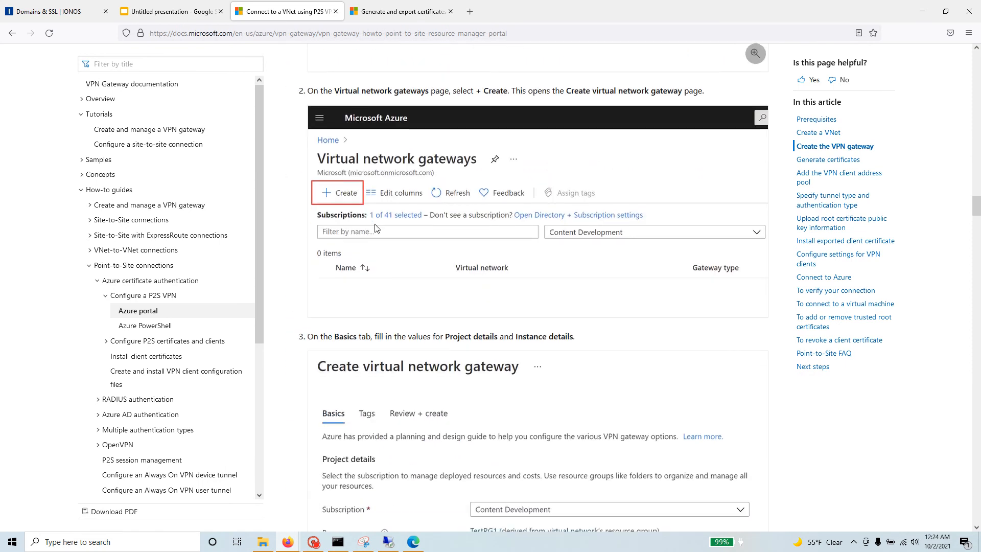
scroll(376, 228, "down", 11)
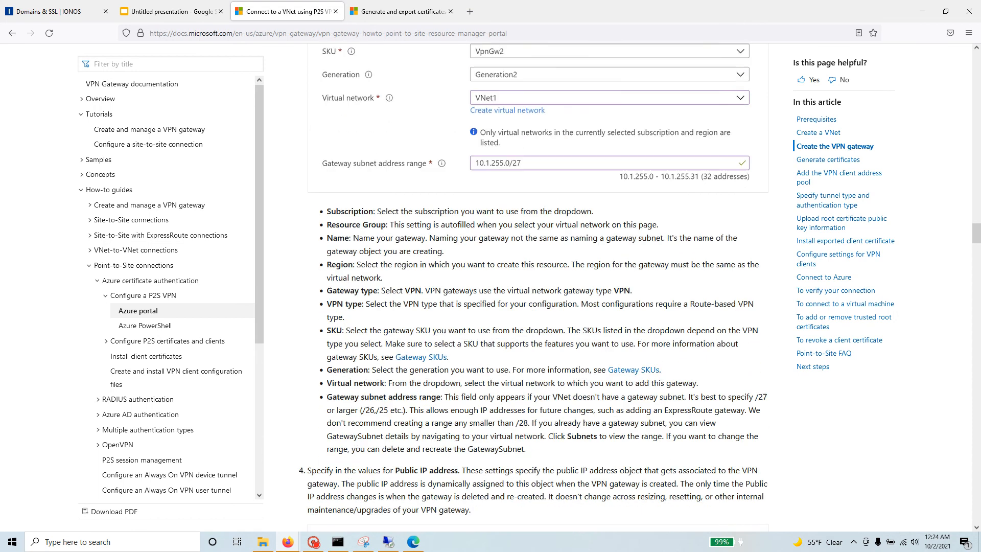
scroll(519, 337, "down", 5)
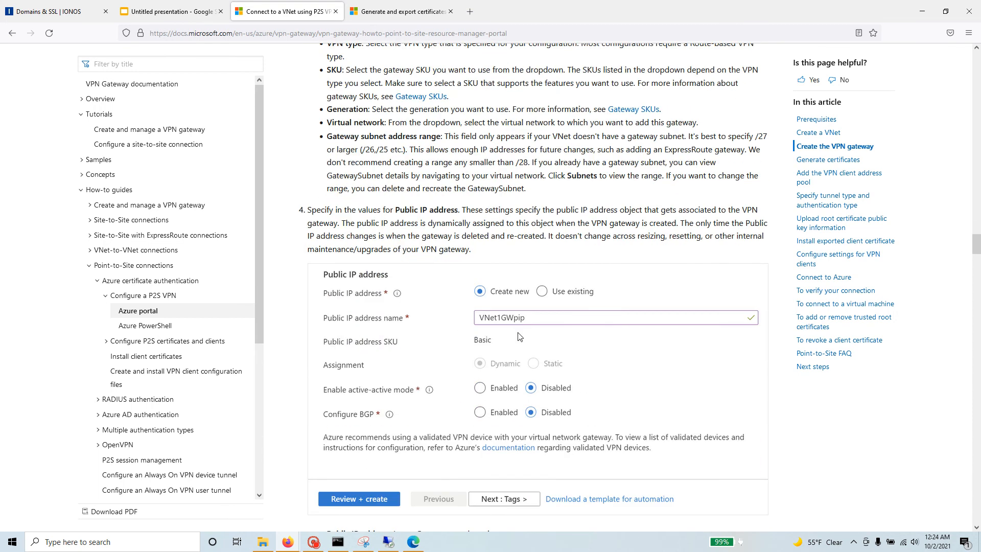
scroll(520, 336, "down", 12)
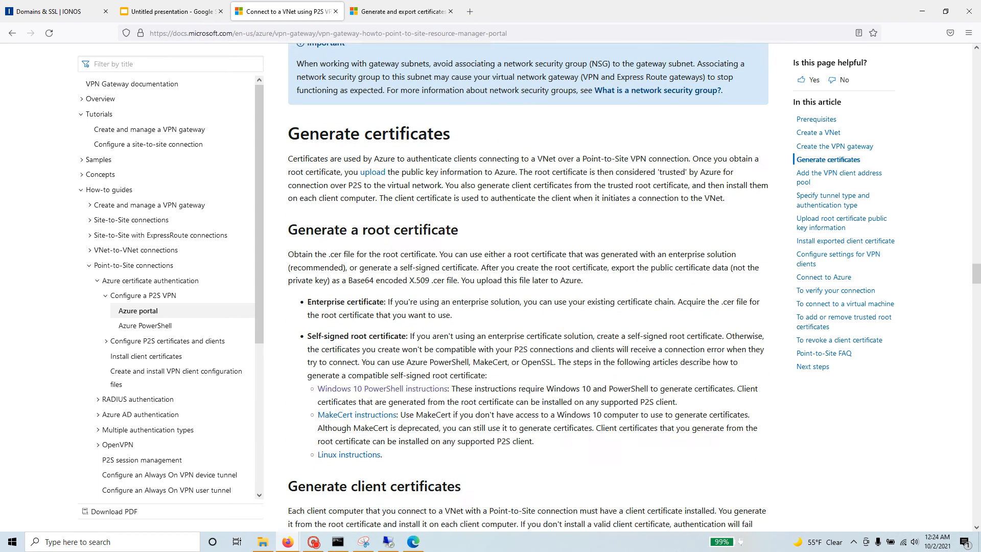
Examine the article's Generate certificates section, including how root and client certificates are generated.
scroll(529, 286, "up", 4)
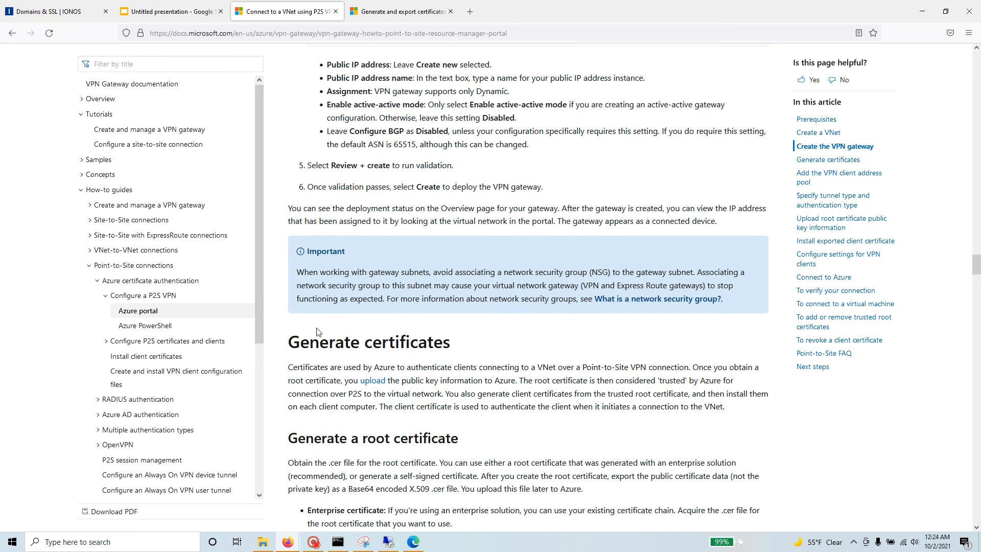
left_click_drag(288, 343, 459, 343)
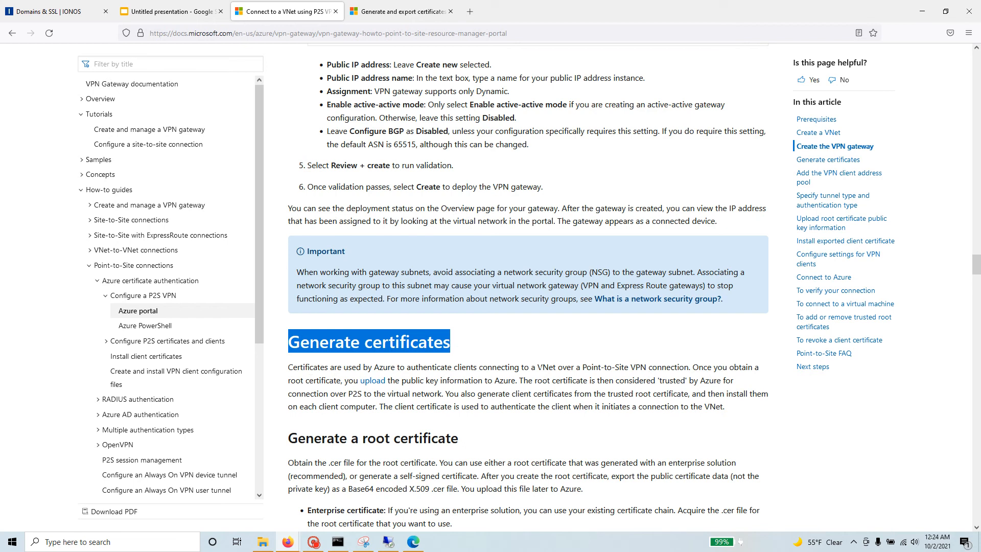
left_click_drag(689, 367, 287, 372)
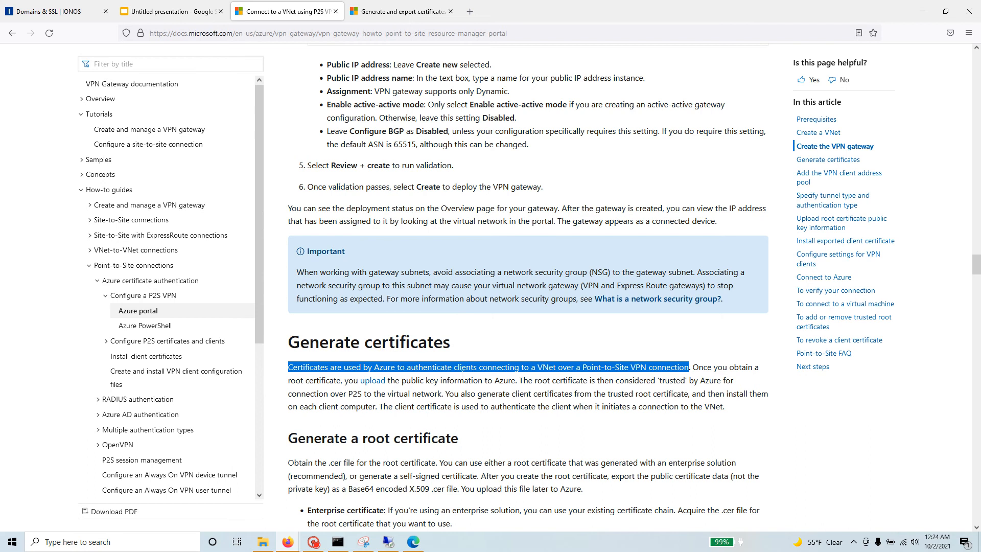
scroll(474, 378, "down", 5)
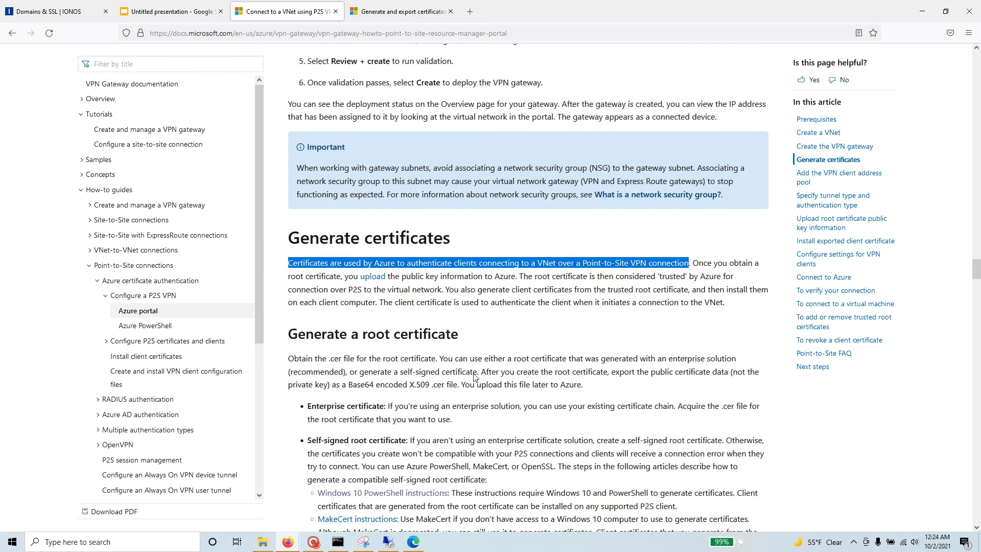
left_click_drag(458, 179, 280, 180)
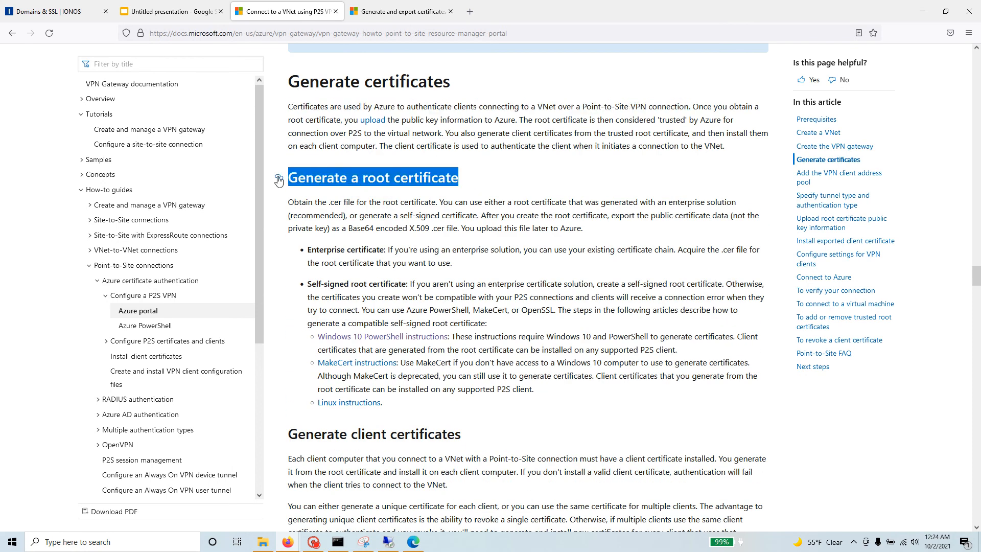
left_click_drag(461, 434, 281, 439)
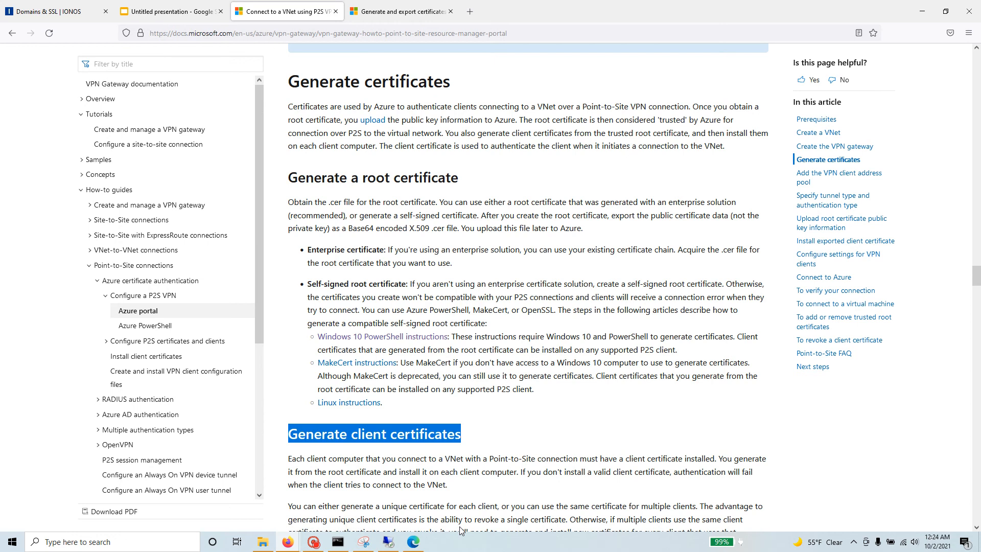
scroll(433, 469, "down", 5)
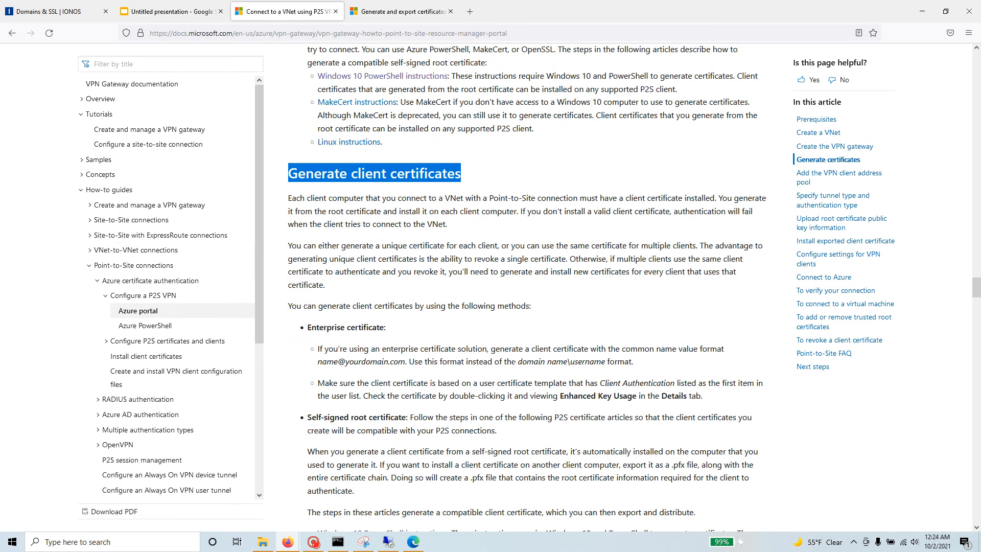
scroll(527, 283, "up", 3)
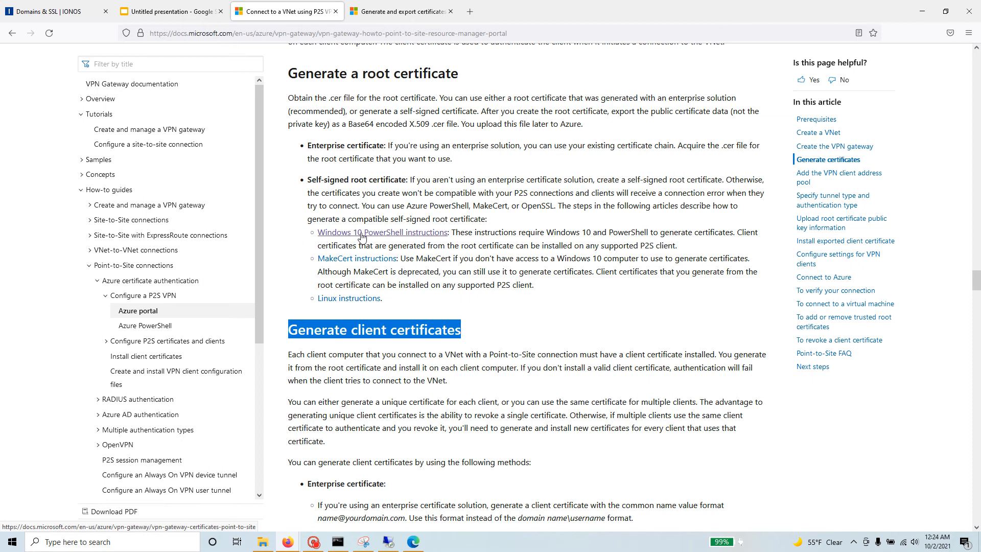
Copy the self-signed root certificate script from the article on generating and exporting point-to-site certificates using PowerShell.
left_click(422, 20)
scroll(428, 304, "up", 10)
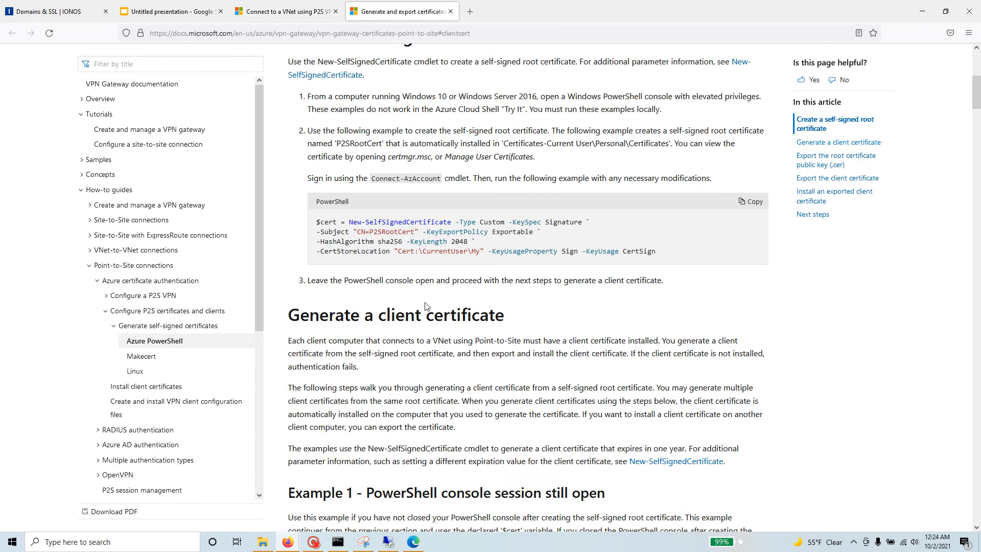
scroll(427, 304, "down", 4)
scroll(424, 301, "up", 4)
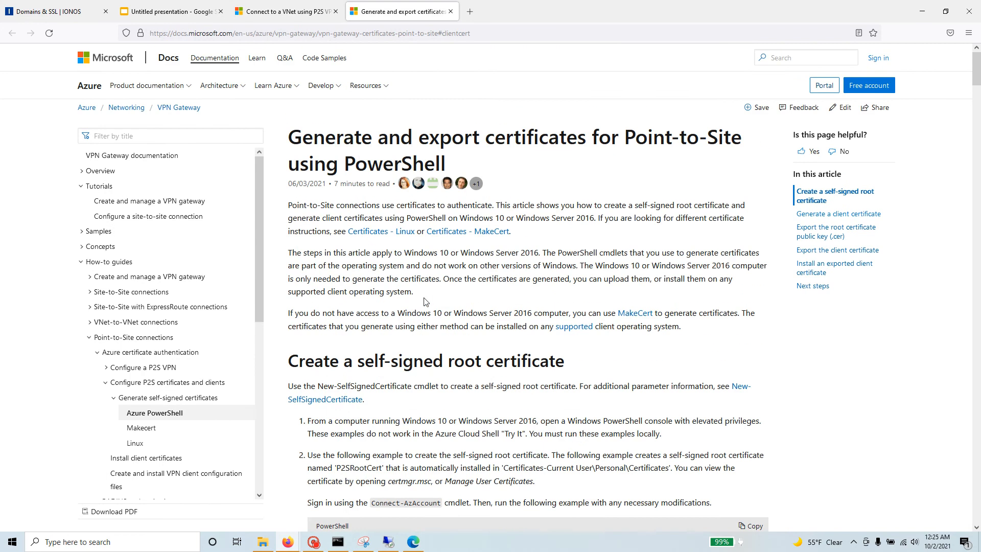
left_click_drag(449, 163, 286, 134)
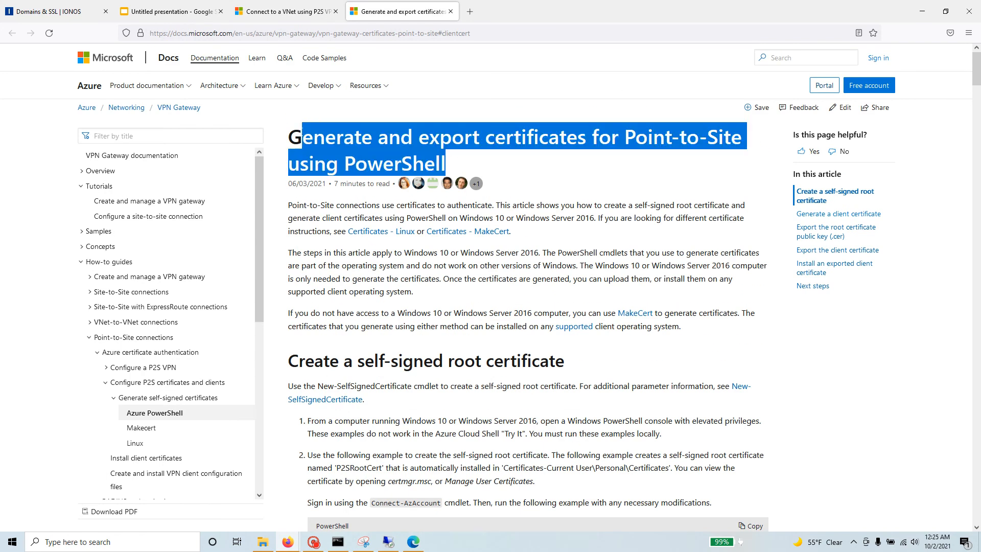
scroll(424, 383, "down", 3)
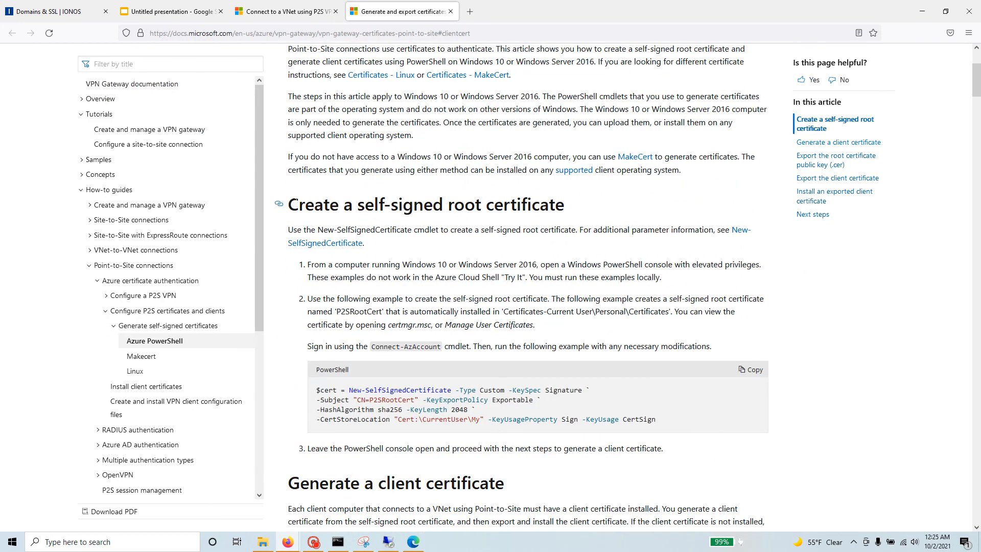
left_click_drag(289, 204, 579, 203)
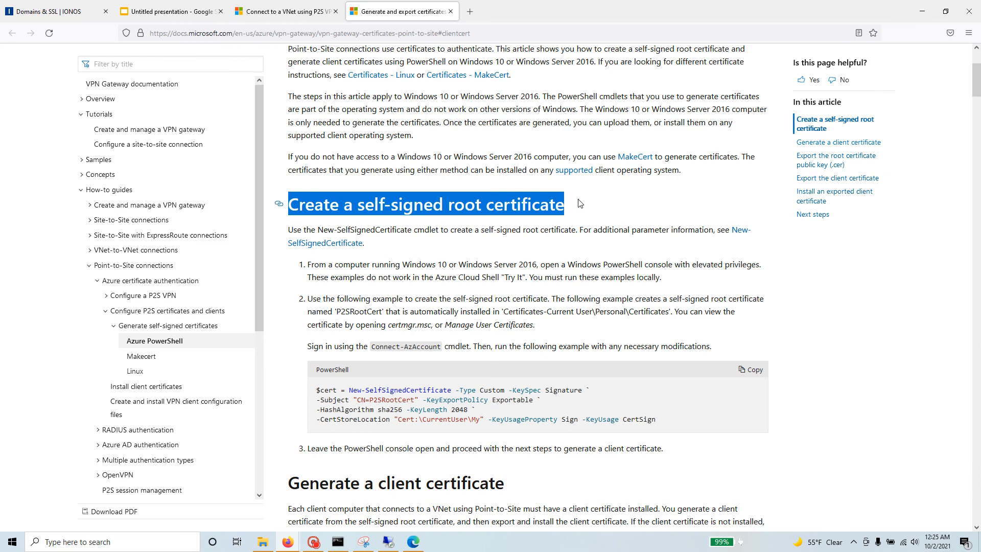
scroll(573, 311, "down", 2)
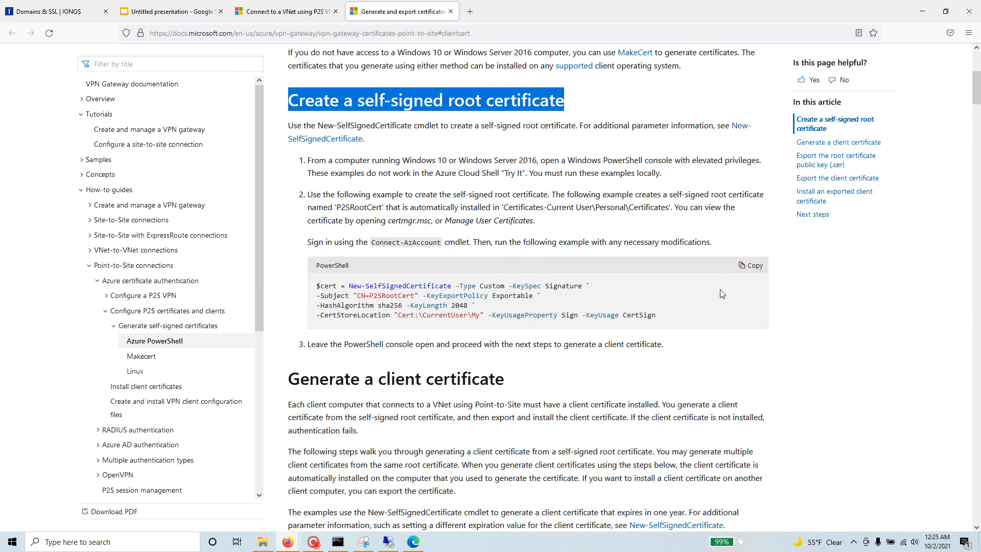
left_click(750, 266)
Launch Windows PowerShell ISE as administrator and dismiss the session recovery notice.
left_click(122, 543)
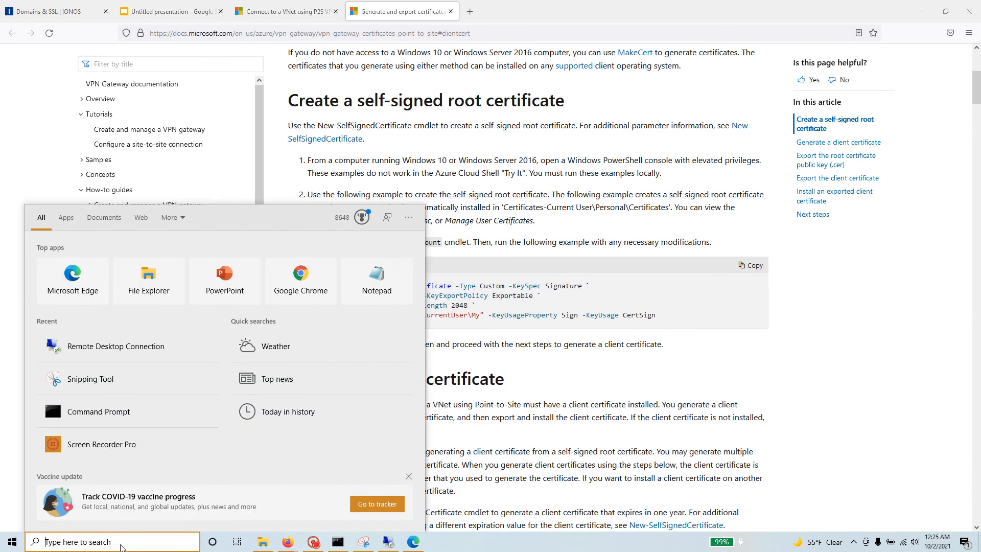
type("power")
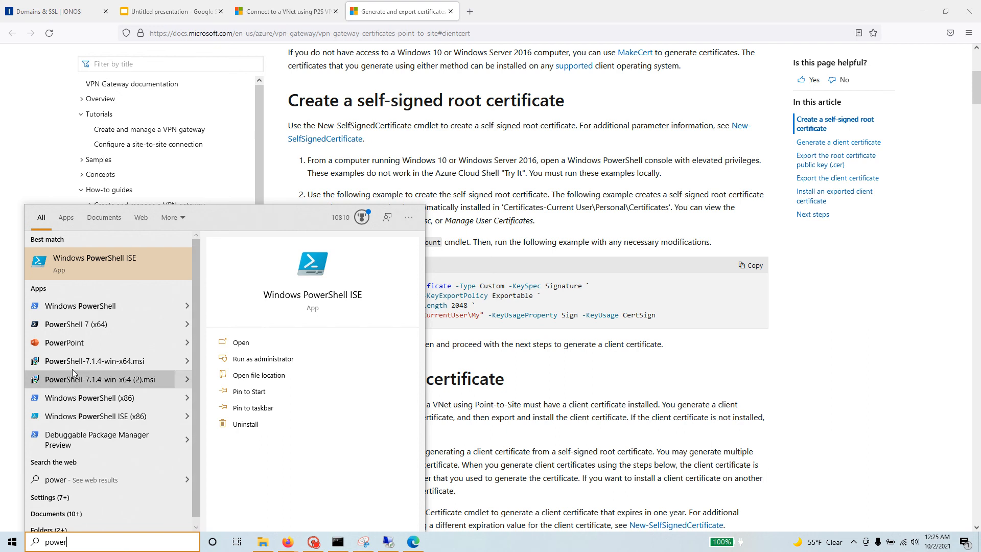
right_click(106, 271)
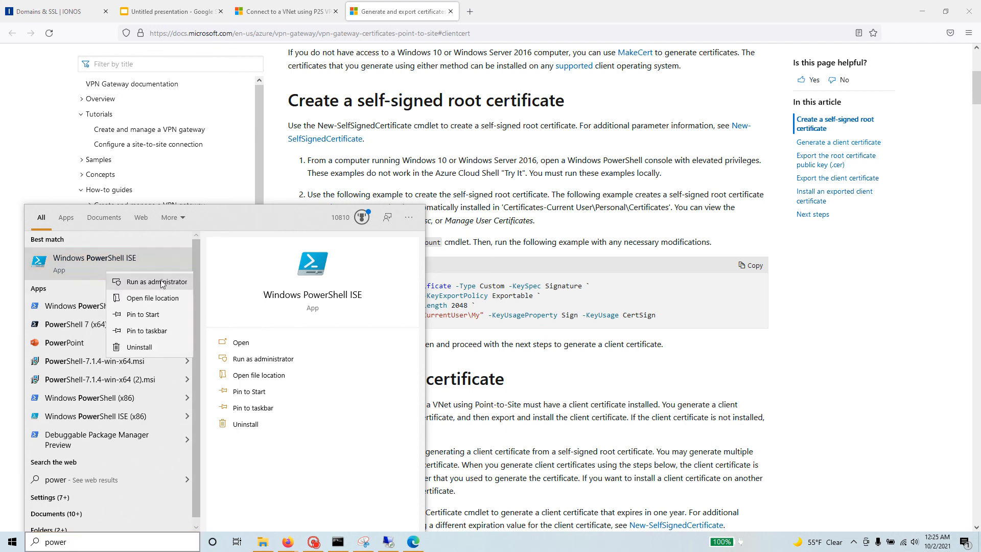
left_click(163, 283)
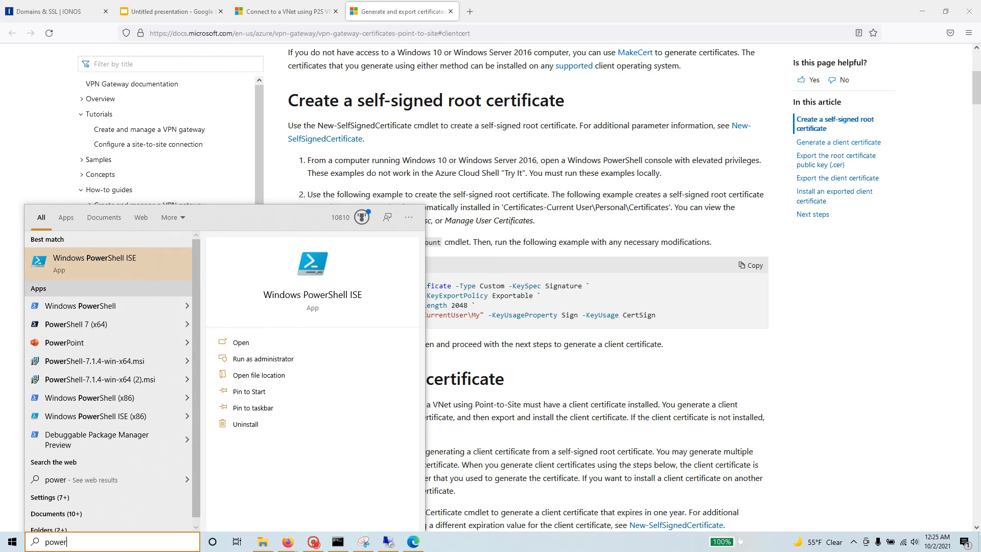
key("ctrl+shift+Return")
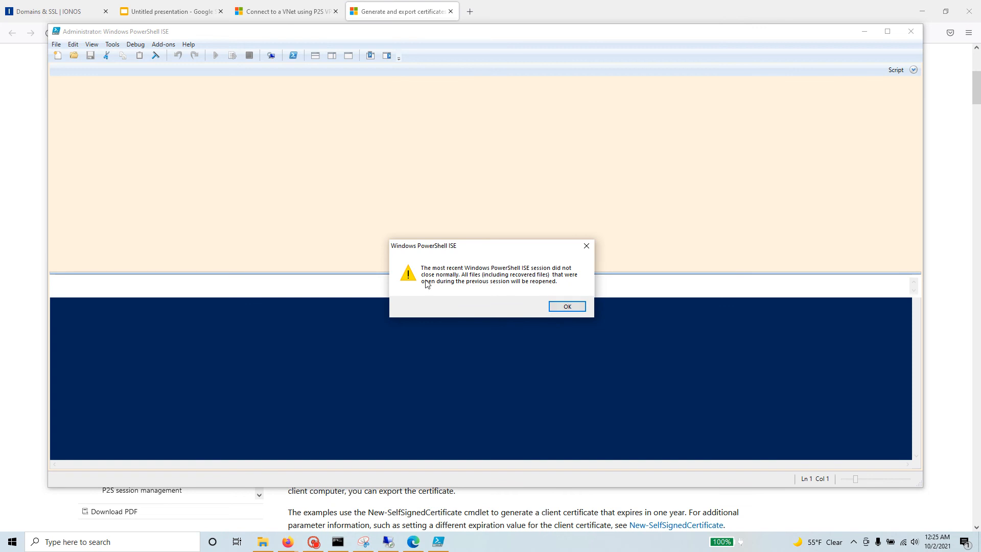
left_click(568, 307)
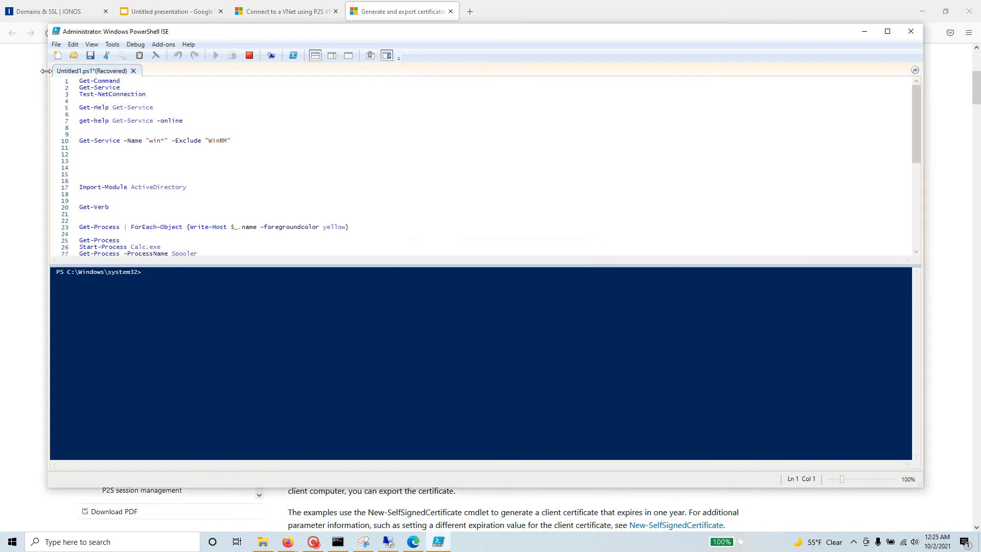
Create a new script, paste the copied root certificate command into it and select all four lines.
left_click(58, 55)
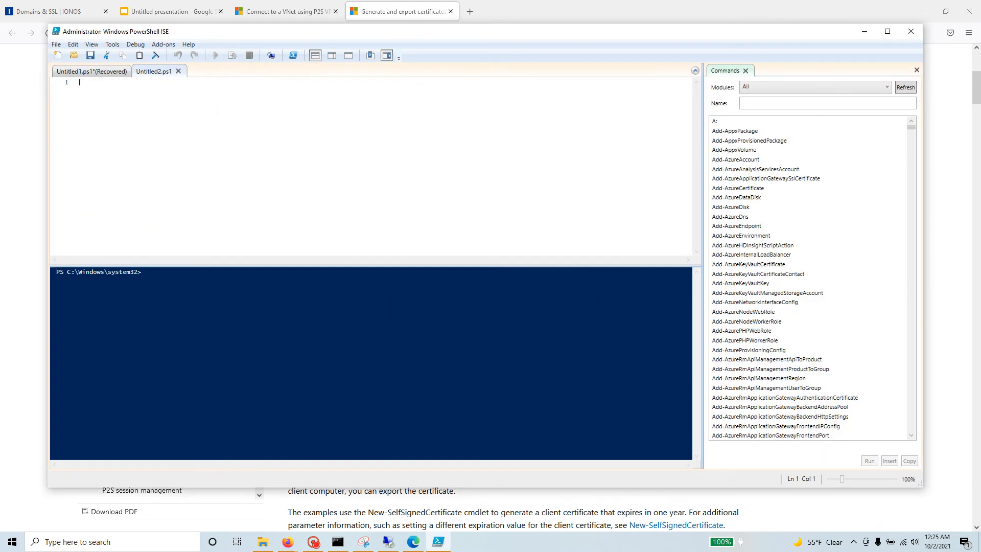
key("ctrl+v")
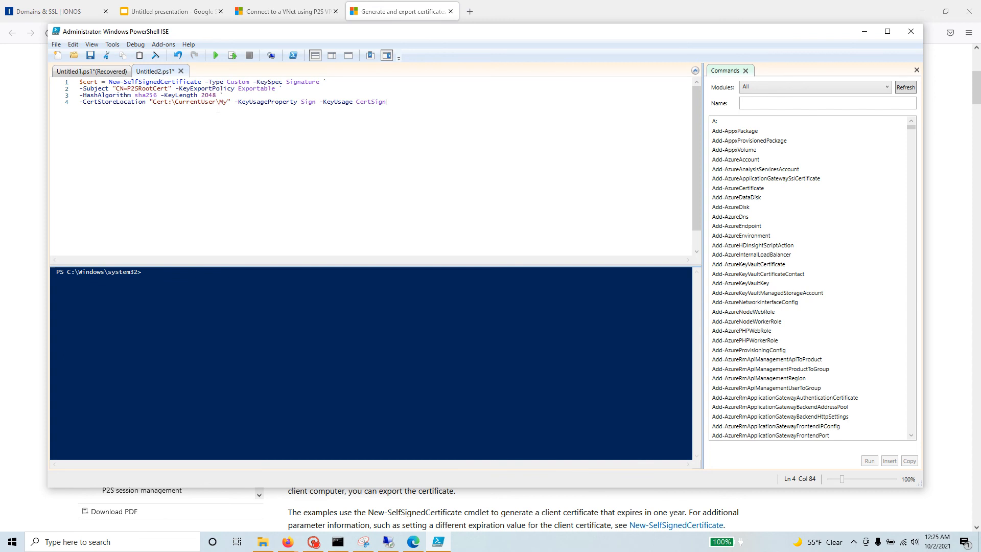
key("shift+Home")
key("shift+Up")
key("shift+Up")
key("shift+Up")
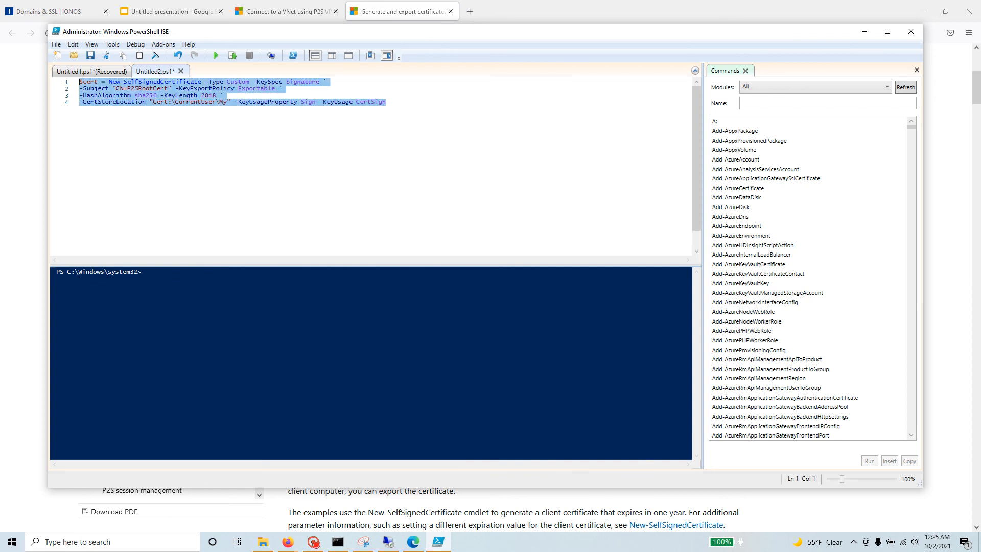
Examine the New-SelfSignedCertificate cmdlet and its -Type Custom parameter in the script's first line.
left_click(109, 102)
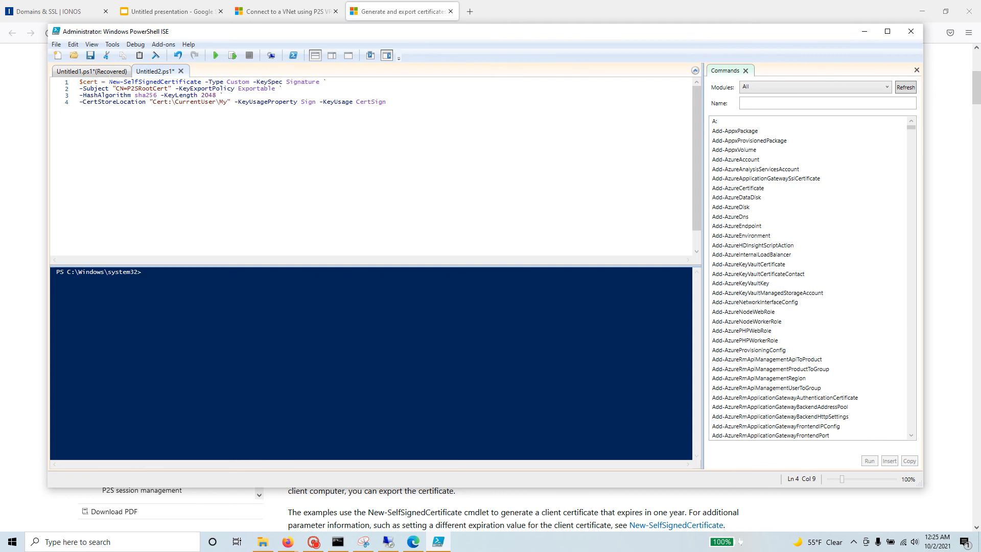
key("shift+Right")
key("shift+Right")
key("shift+Right")
key("shift+Right")
key("shift+Right")
key("shift+Right")
key("shift+Right")
key("shift+Right")
key("shift+Right")
key("shift+Right")
key("shift+Right")
key("shift+Right")
key("shift+Right")
key("shift+Right")
key("shift+Right")
key("shift+Right")
key("shift+Right")
key("shift+Right")
key("shift+Right")
key("shift+Right")
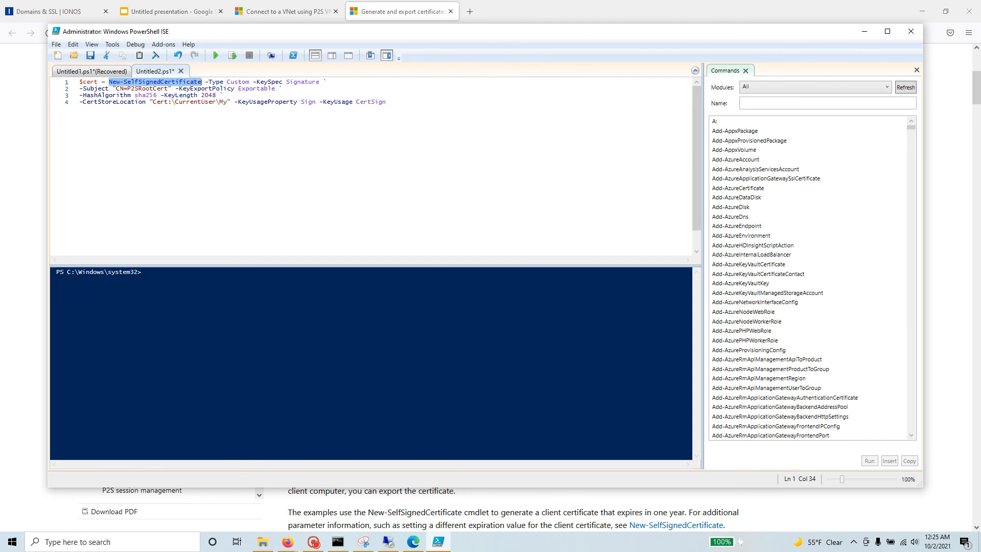
key("Right")
key("Right")
key("Right")
key("Right")
key("Right")
key("Right")
key("Right")
key("Right")
key("Right")
key("Right")
key("Right")
key("Right")
key("Right")
key("Right")
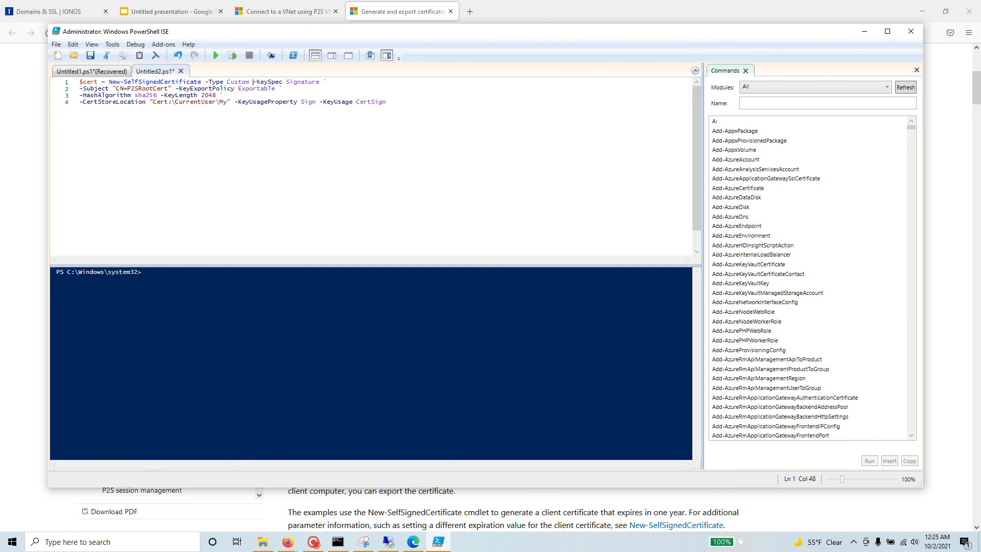
Examine the -KeySpec parameter, the CN=P2SRootCert subject and the Cert:\CurrentUser\My store location in the root certificate script.
key("shift+Right")
key("shift+Right")
key("shift+Right")
key("shift+Right")
key("shift+Right")
key("shift+Right")
key("shift+Right")
key("shift+Right")
left_click_drag(139, 88, 168, 89)
left_click_drag(153, 102, 227, 103)
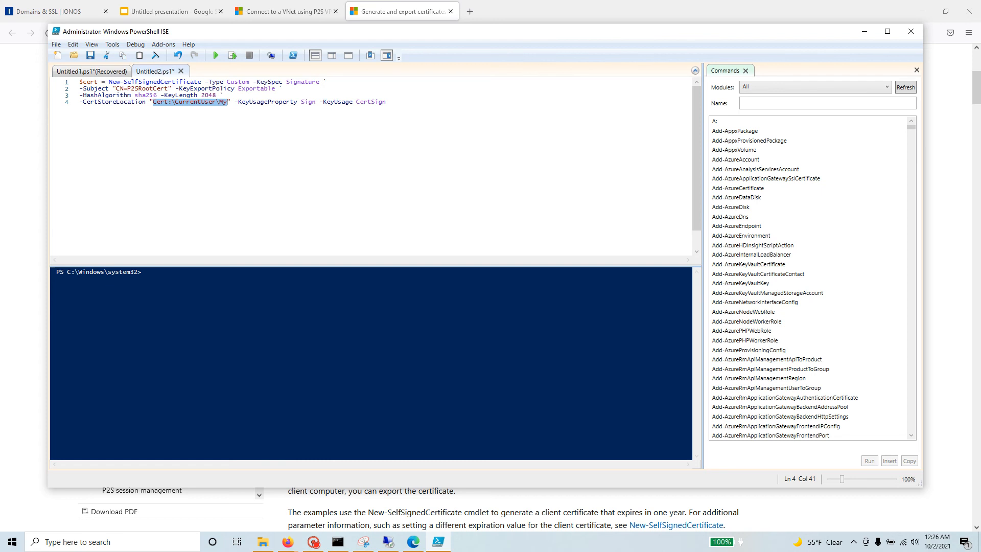
Run the four-line New-SelfSignedCertificate script to generate the P2SRootCert root certificate.
left_click(387, 102)
left_click_drag(386, 102, 78, 82)
left_click(217, 56)
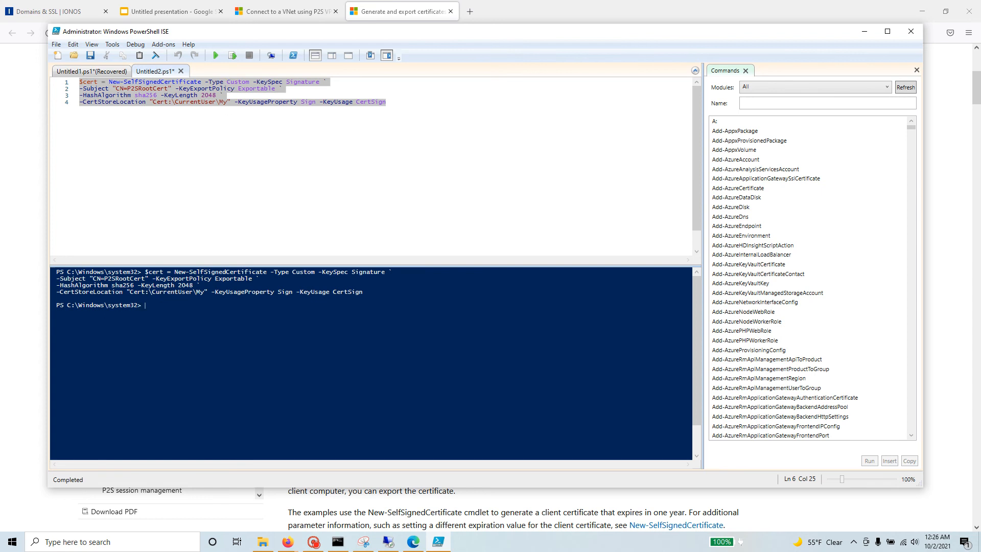
Switch to the browser article and copy the Example 1 client certificate script under Generate a client certificate.
key("alt+Tab")
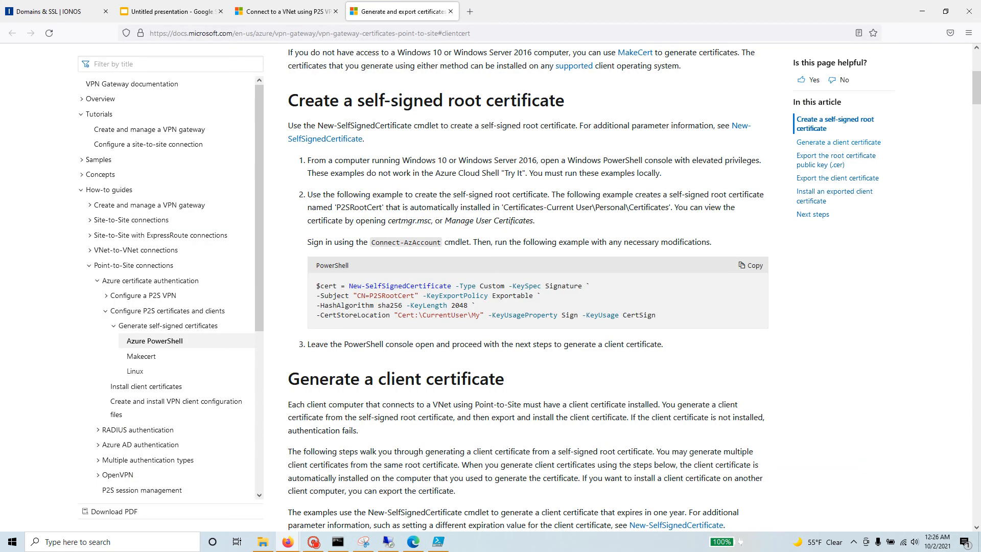
left_click_drag(543, 102, 289, 104)
scroll(388, 338, "down", 2)
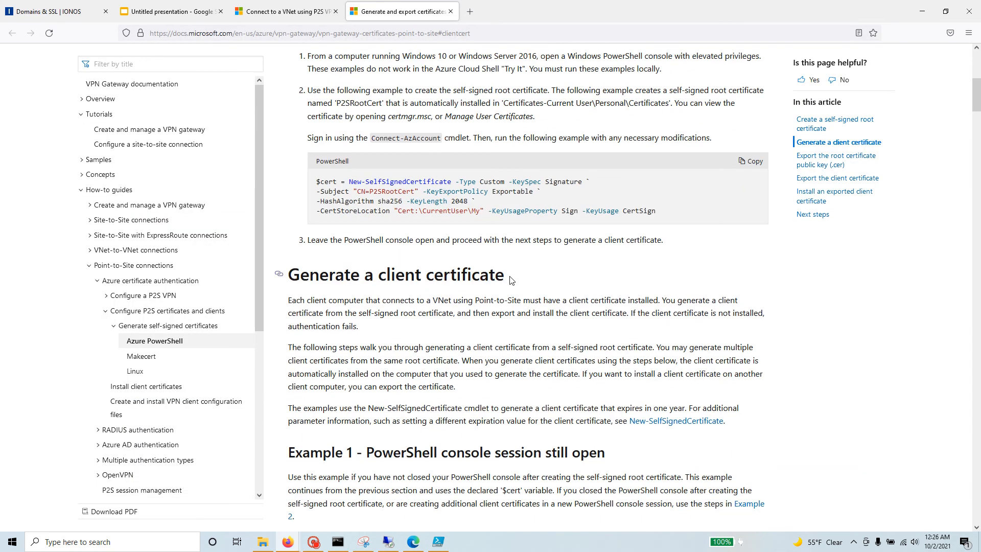
left_click_drag(510, 276, 284, 276)
scroll(306, 291, "down", 4)
scroll(305, 292, "down", 3)
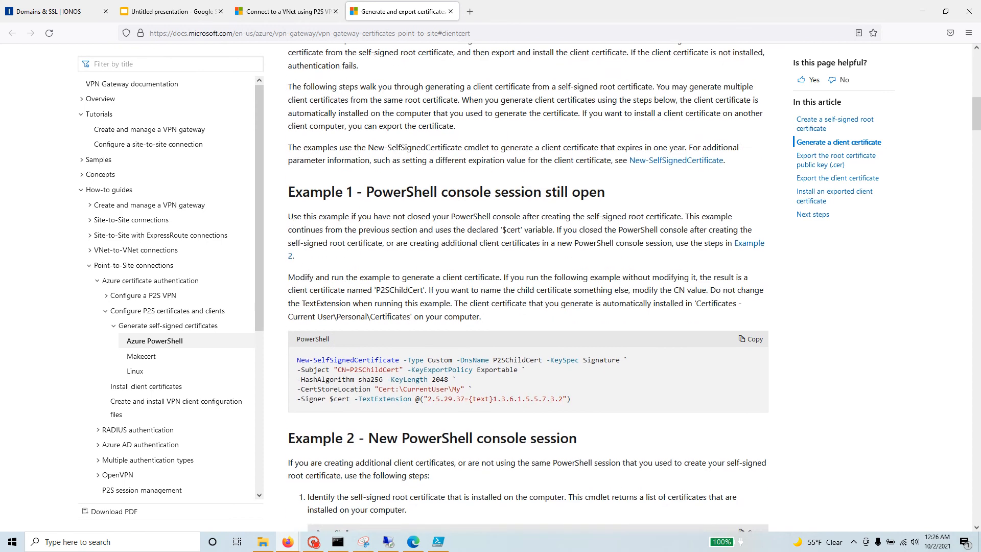
left_click_drag(573, 299, 283, 263)
left_click(752, 240)
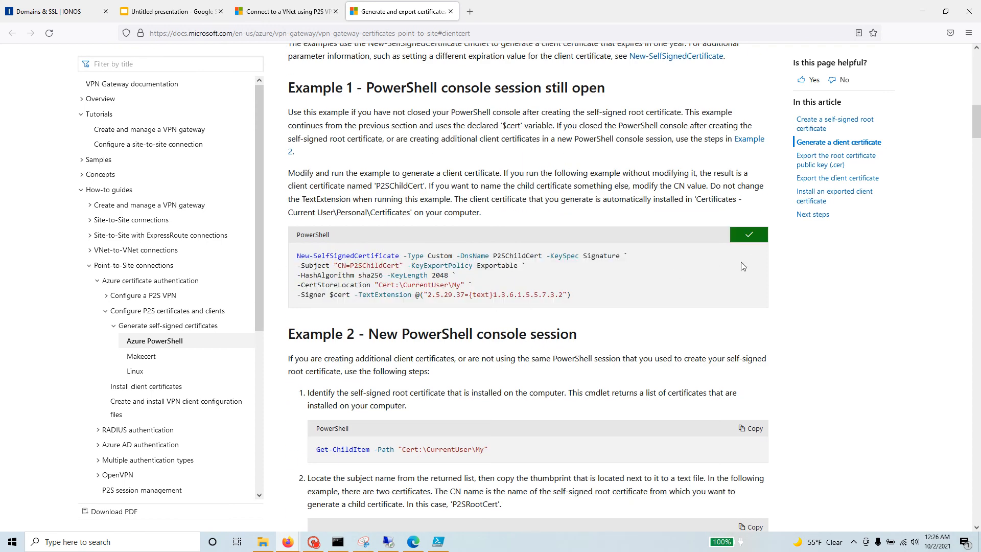
Back in PowerShell ISE, paste the copied P2SChildCert command below the root certificate script and run only that selection.
key("alt+Tab")
left_click(217, 102)
left_click(431, 101)
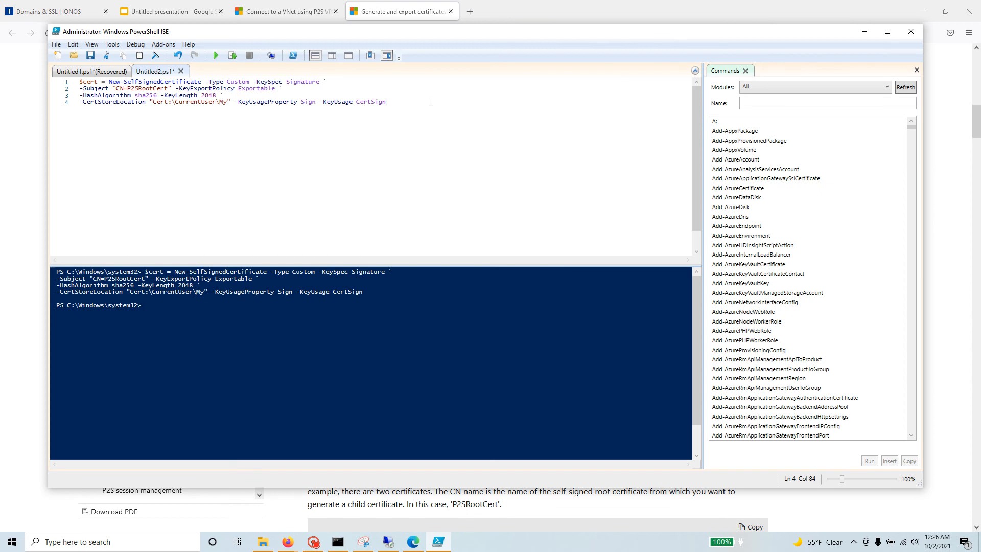
key("Return")
key("Return")
key("Return")
key("ctrl+v")
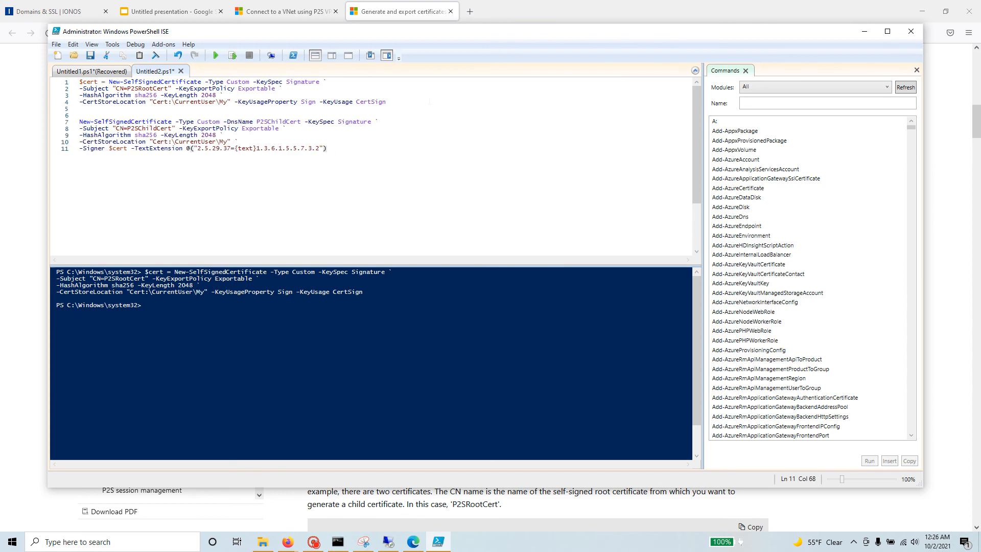
left_click_drag(327, 148, 79, 122)
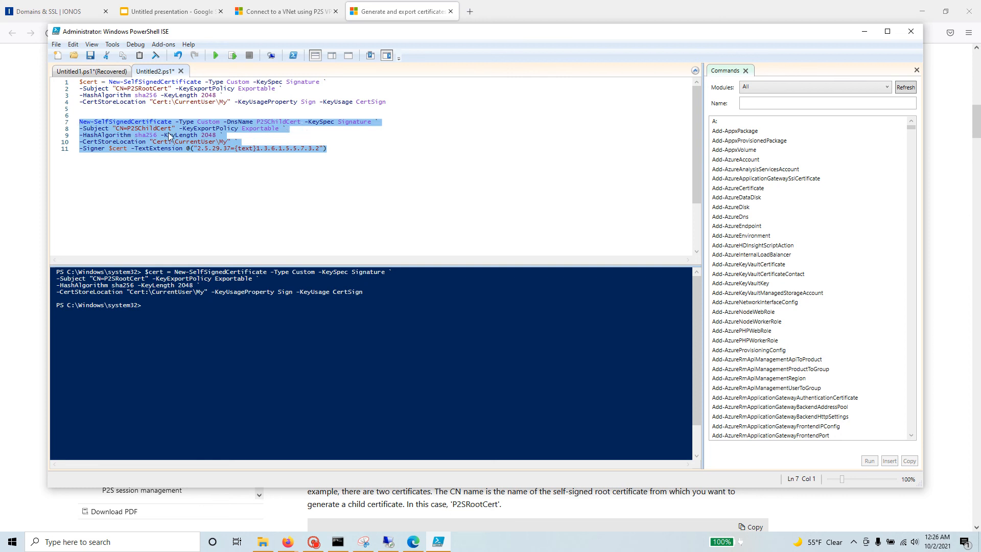
left_click(233, 56)
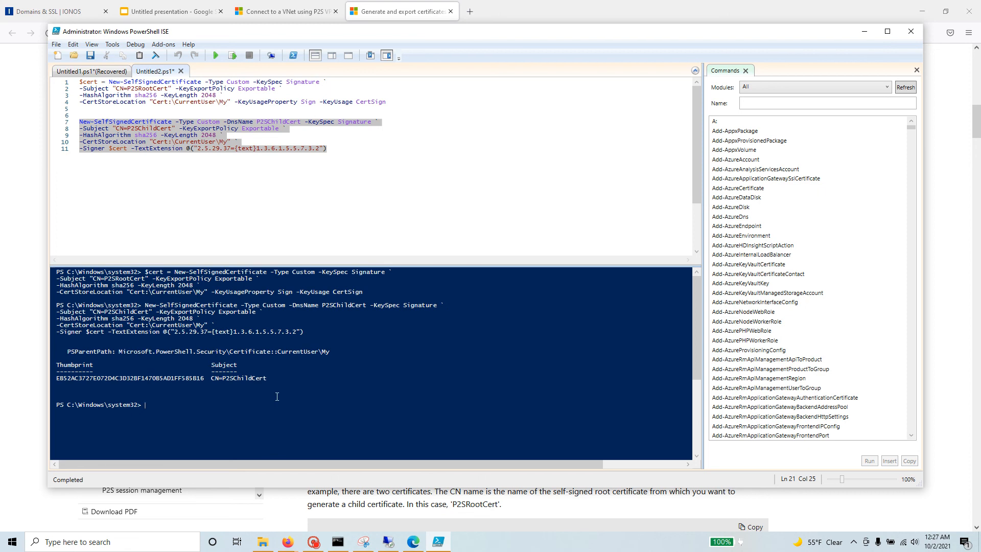
Search Windows for "certi", open Manage computer certificates and check the Personal > Certificates store for the generated certificates.
left_click(363, 542)
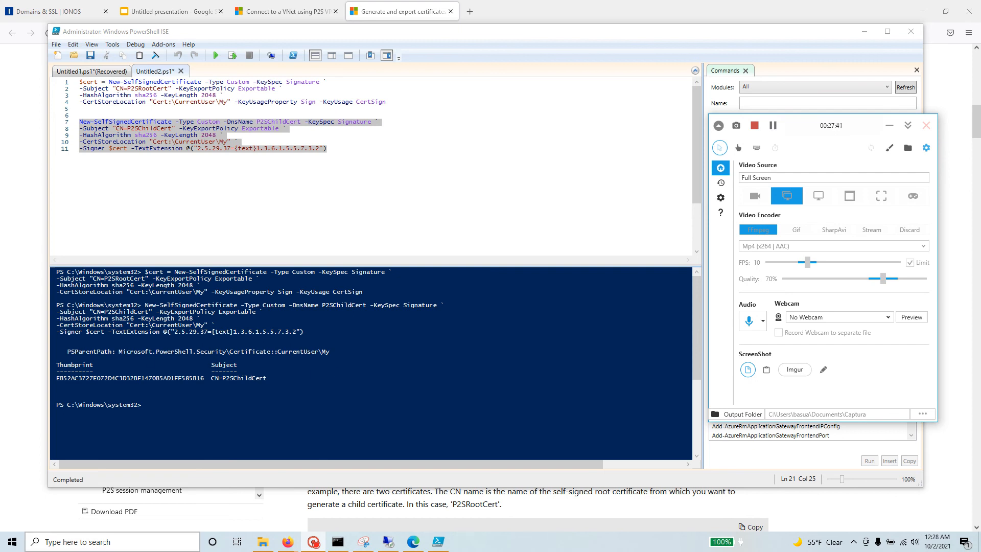
left_click(104, 544)
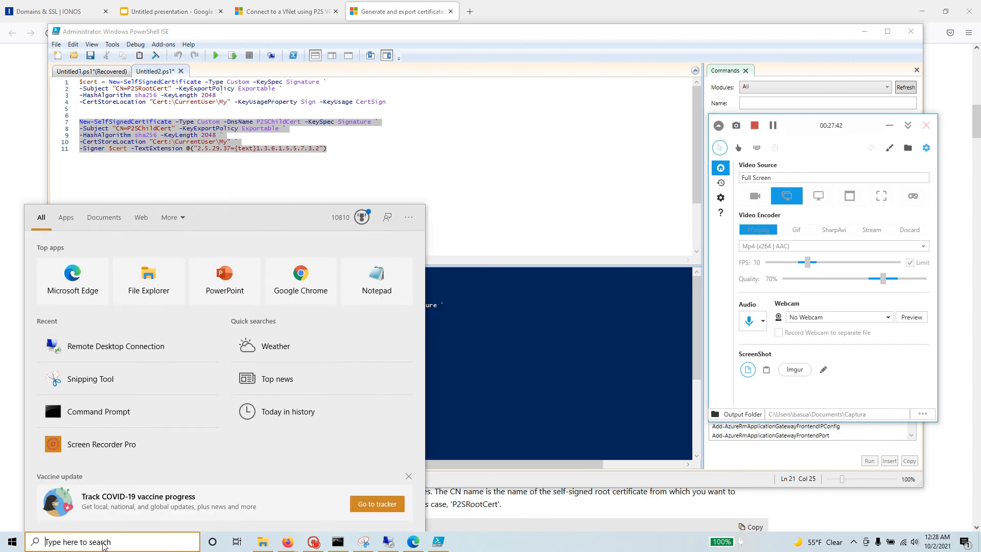
type("certi")
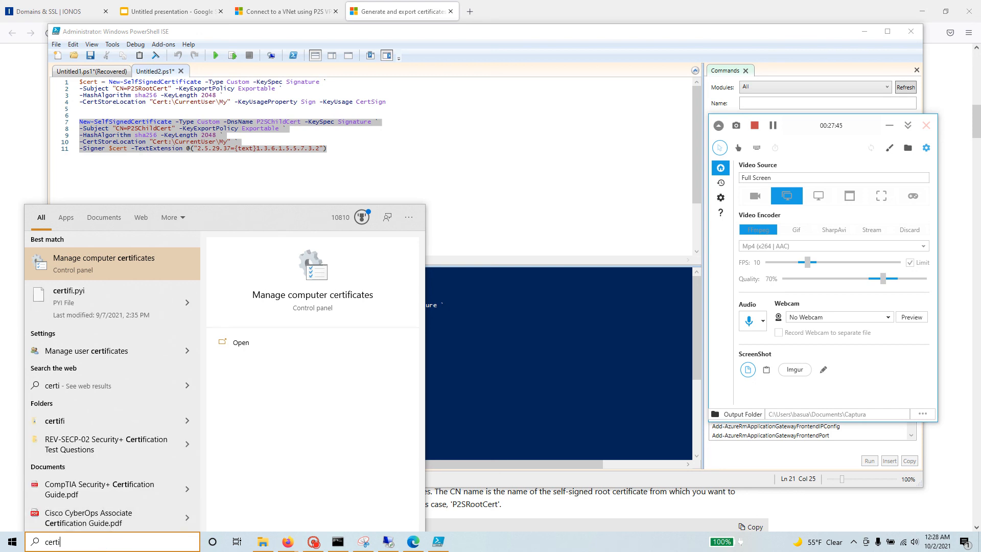
left_click(134, 263)
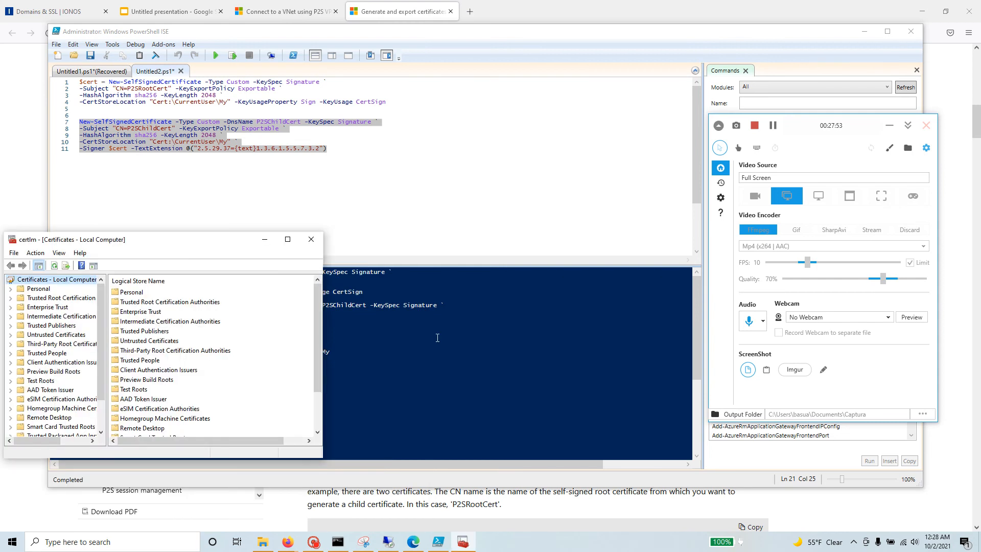
left_click_drag(71, 245, 336, 207)
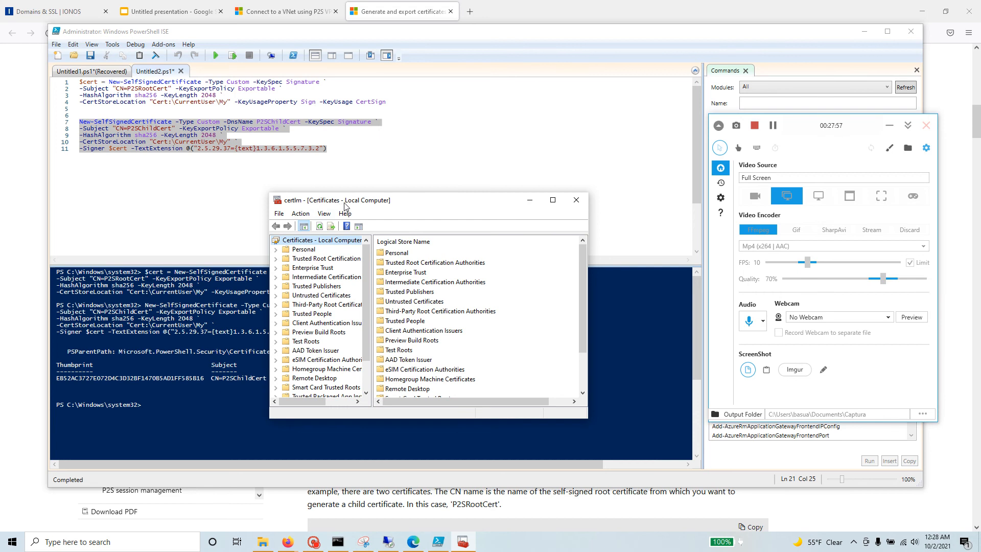
left_click(276, 250)
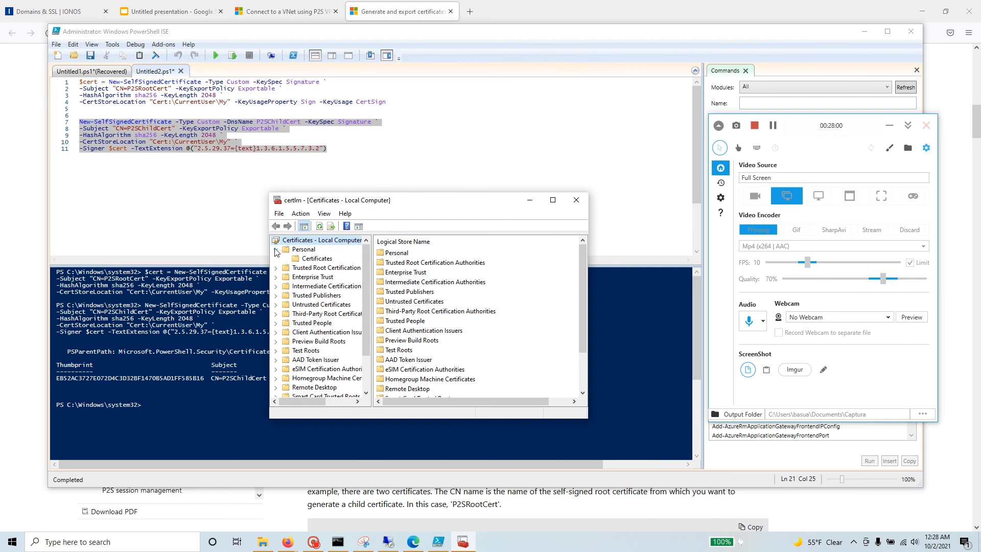
left_click(319, 258)
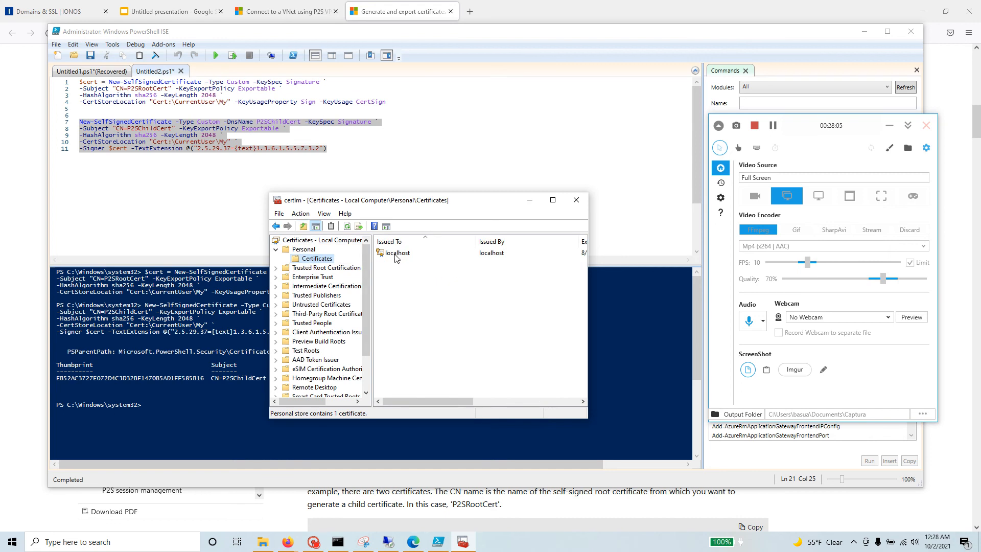
mouse_move(441, 401)
left_mouse_down()
mouse_move(562, 403)
mouse_move(450, 403)
left_mouse_up()
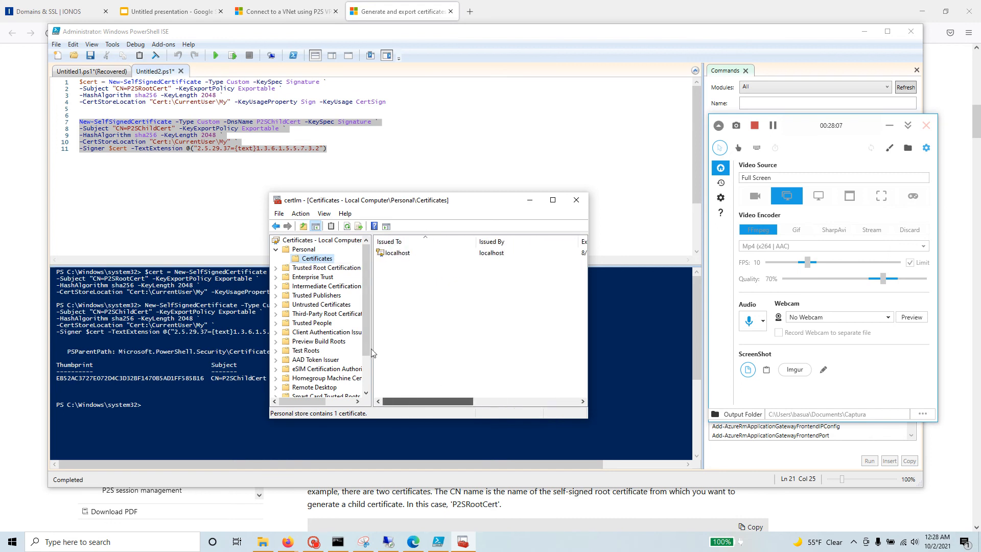
left_click(396, 253)
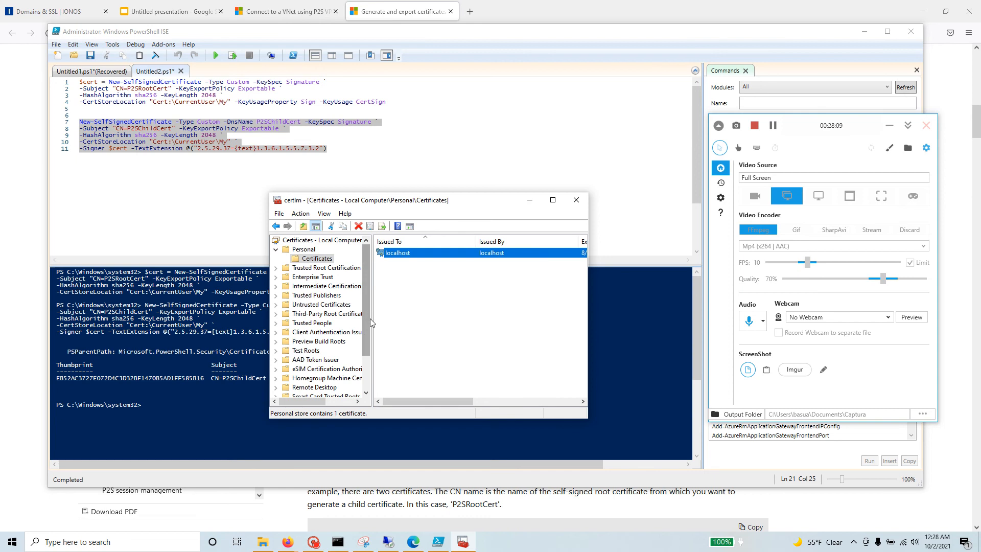
left_click_drag(368, 313, 364, 280)
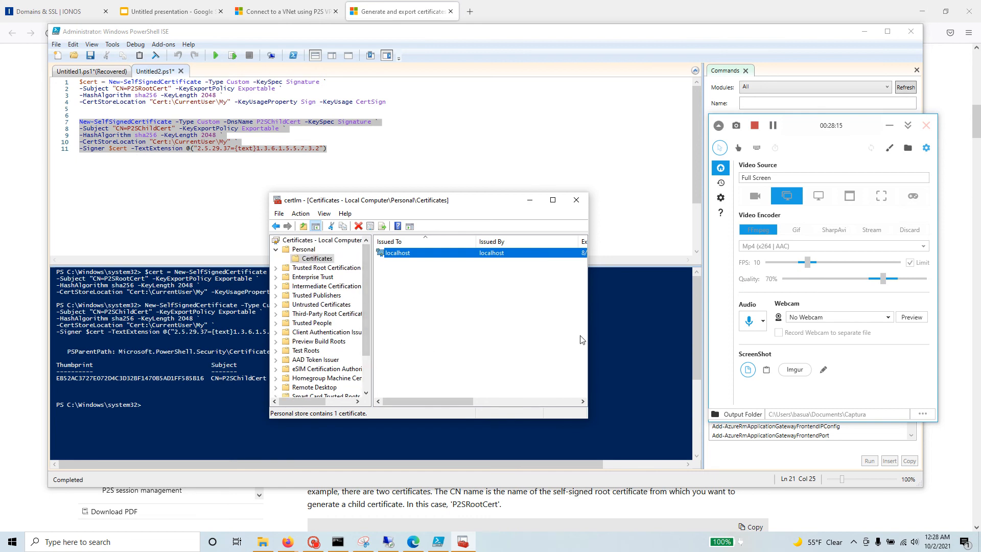
Close the Local Computer certificates console.
left_click(774, 129)
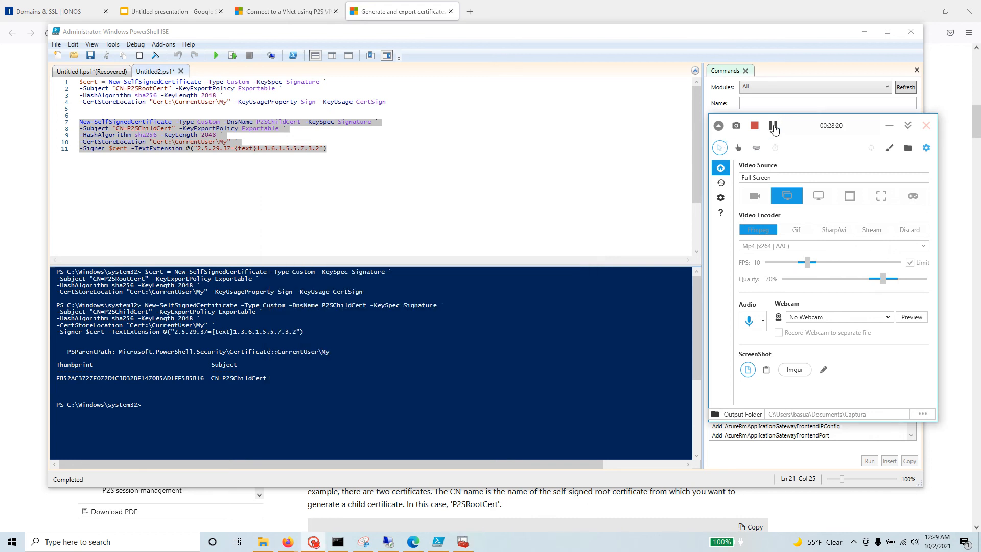
left_click(889, 125)
left_click(463, 541)
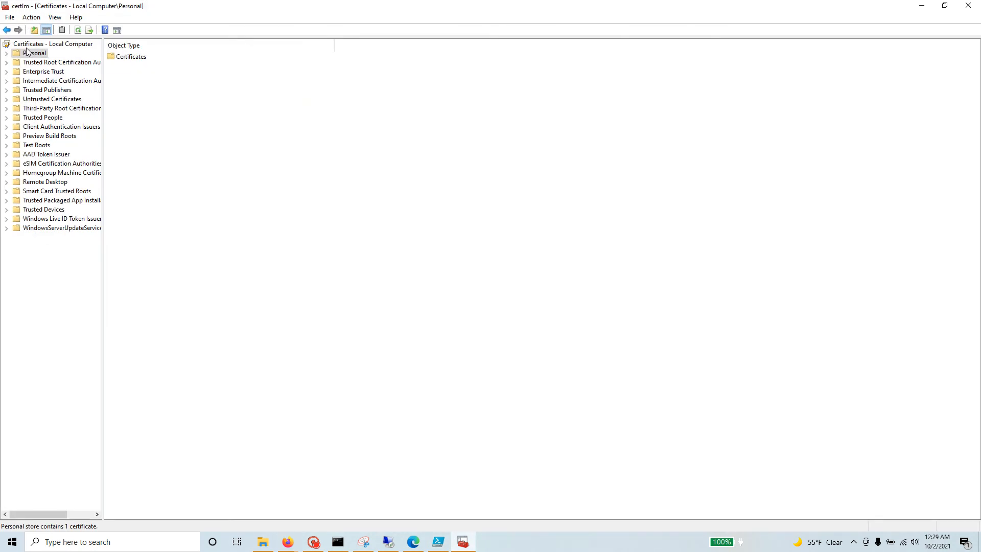
left_click(979, 11)
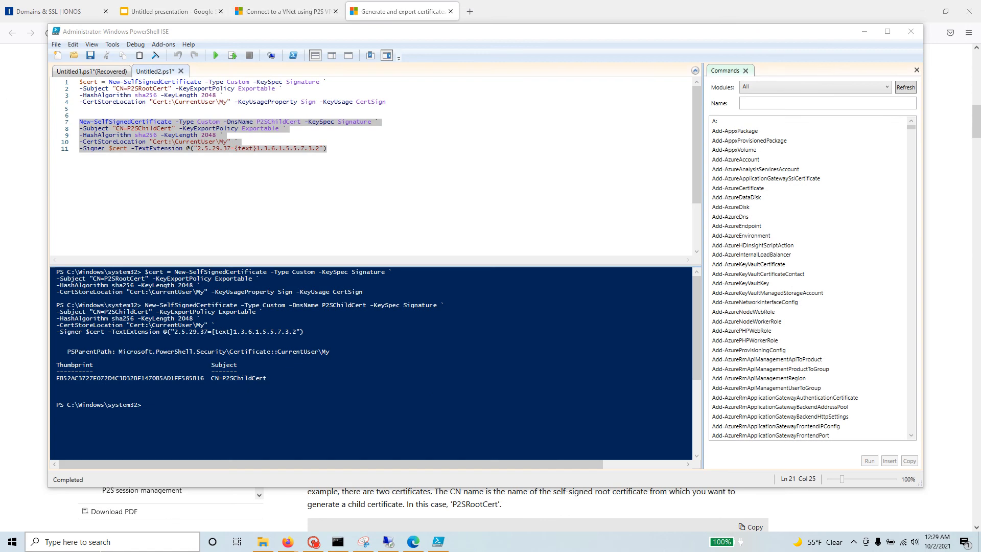
Search Windows for "cer", open Manage user certificates, enlarge the console and display the Personal > Certificates store.
key("super+s")
type("ce")
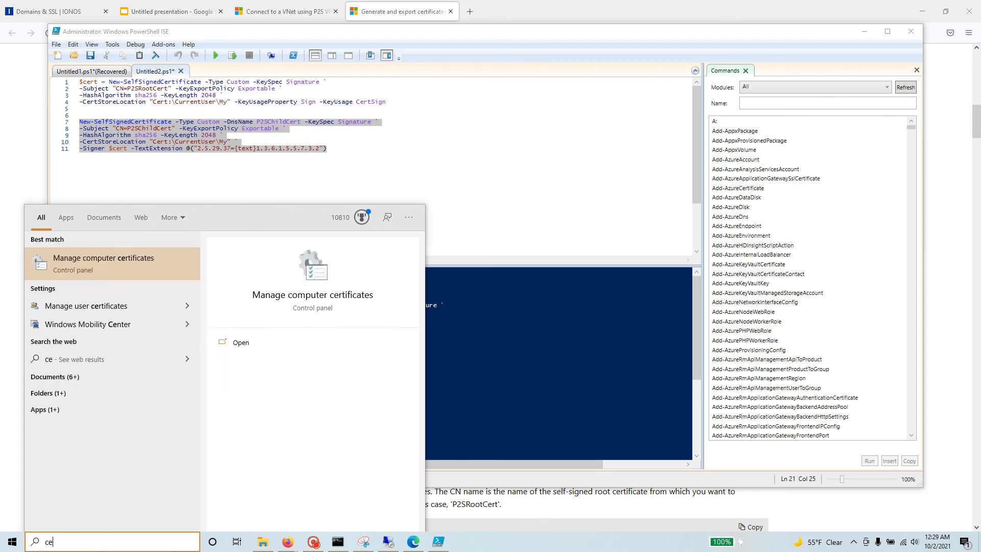
type("r")
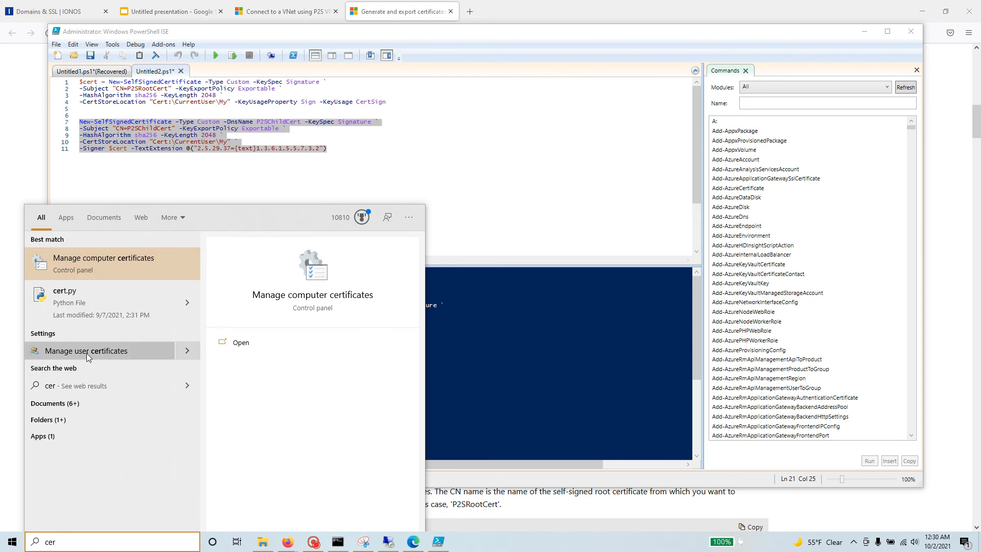
left_click(115, 352)
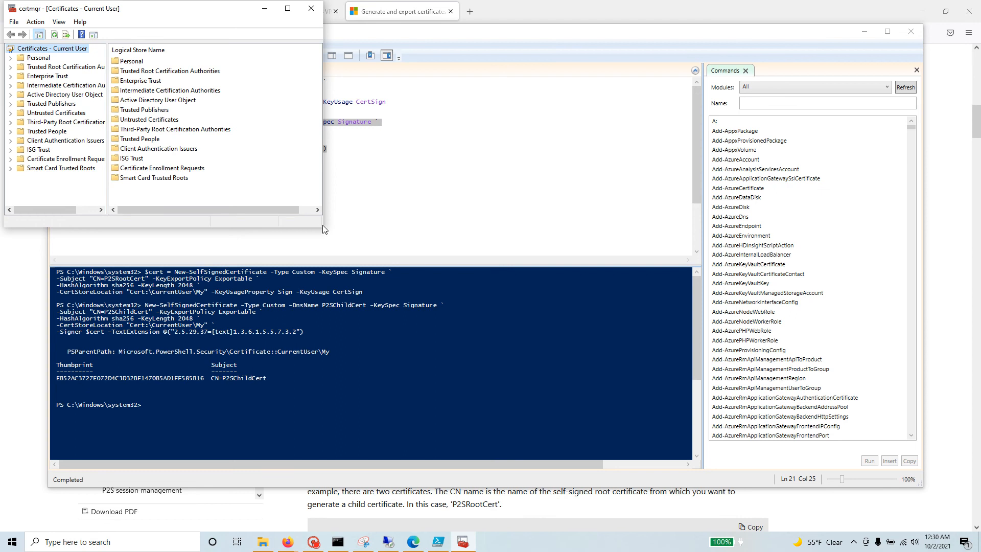
left_click_drag(320, 225, 630, 454)
left_click_drag(173, 13, 407, 71)
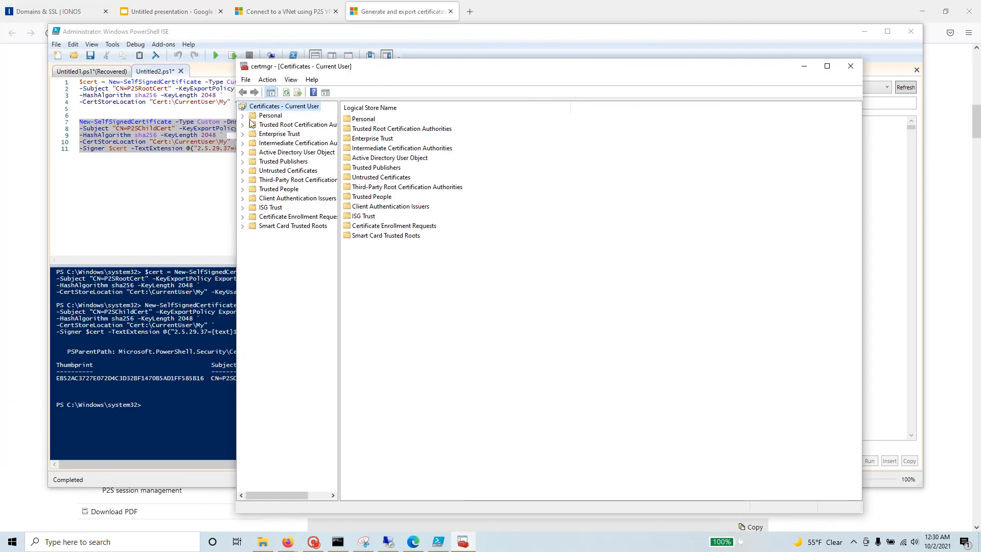
left_click(243, 116)
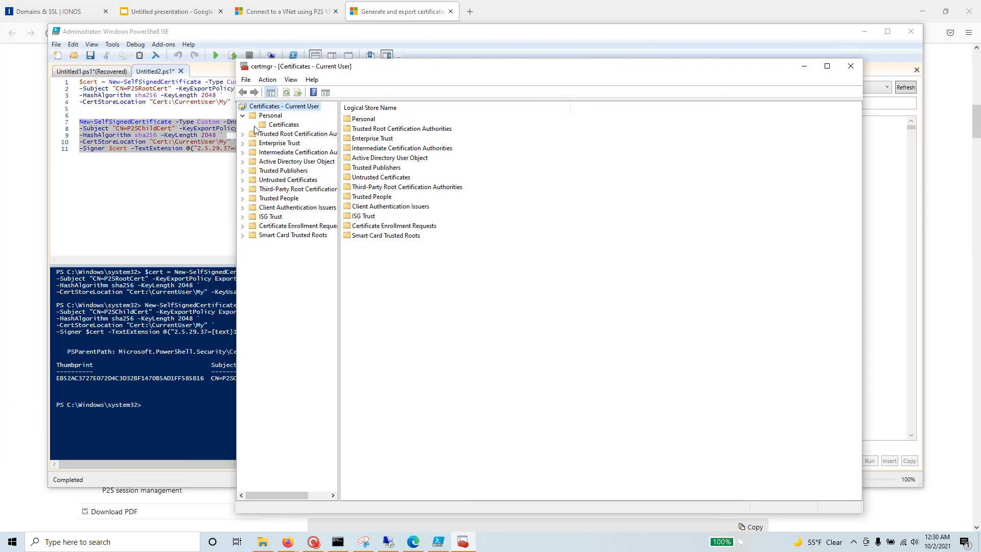
left_click(283, 125)
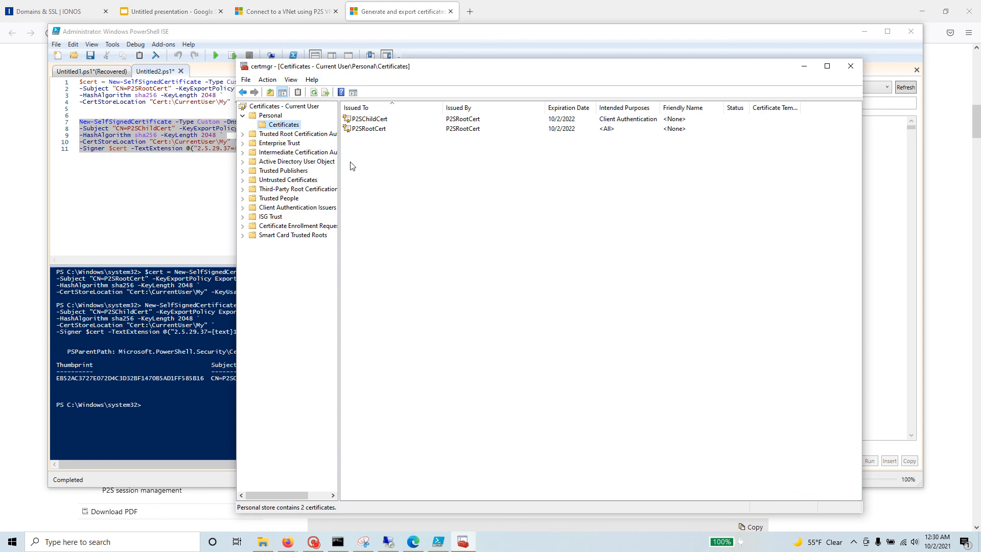
Open the P2SRootCert certificate to review its general information, and close its dialog.
left_click(371, 131)
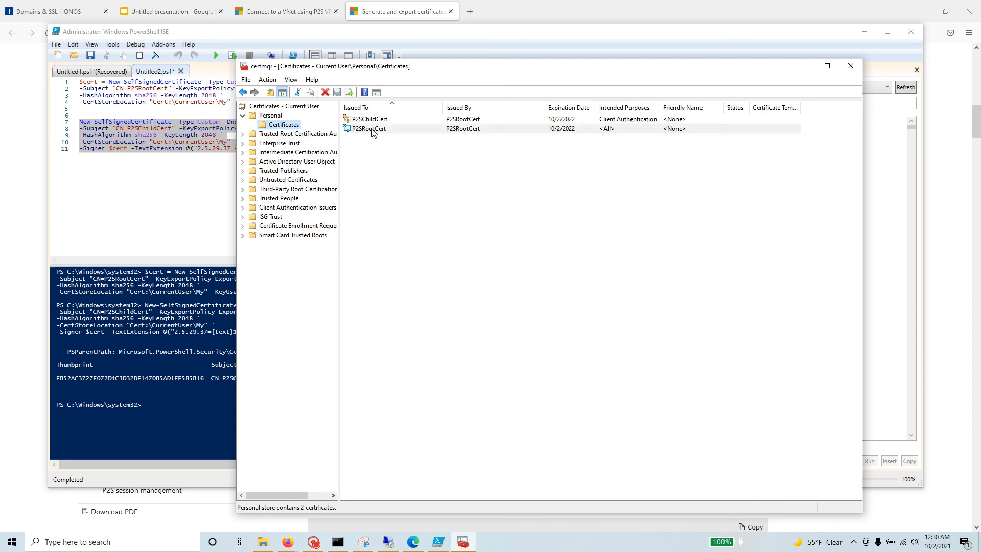
right_click(382, 131)
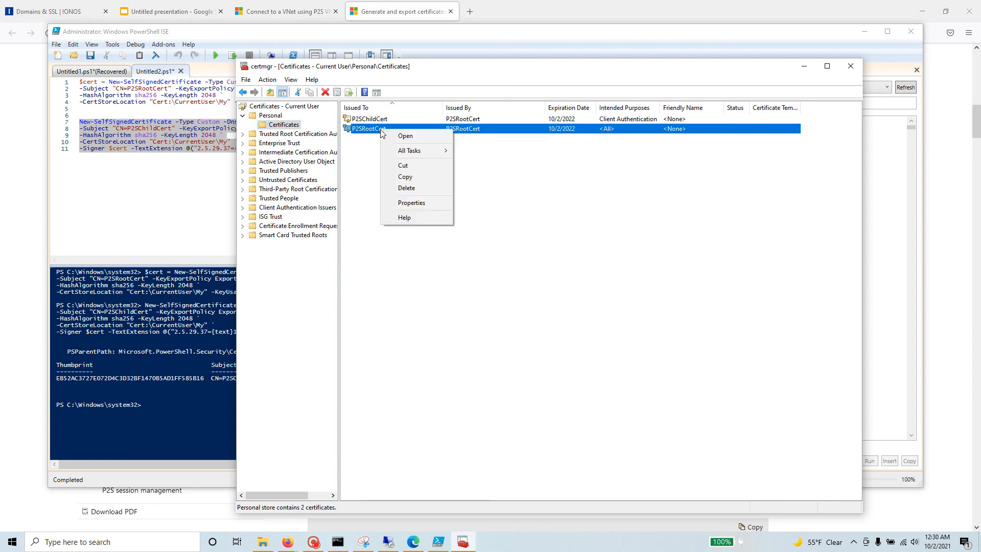
left_click(404, 137)
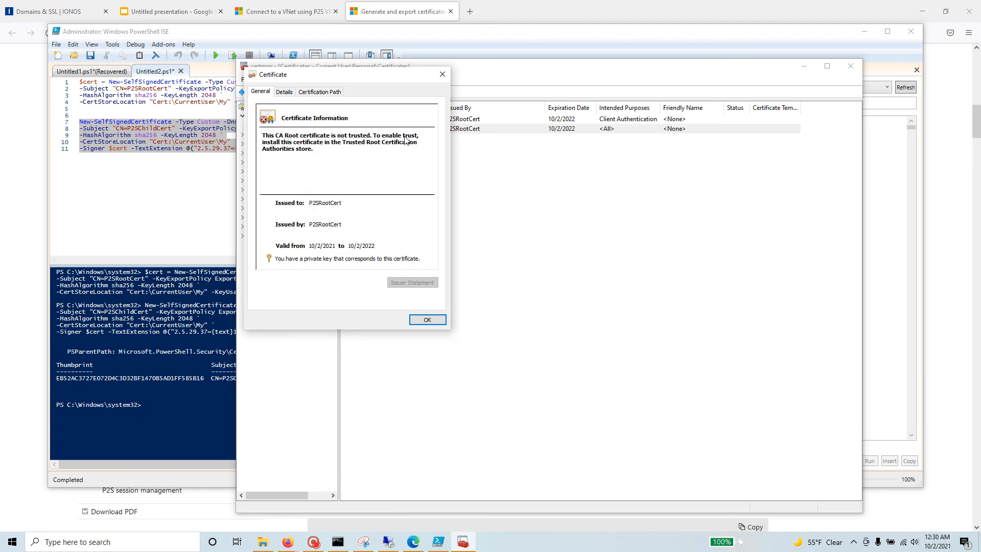
left_click(427, 320)
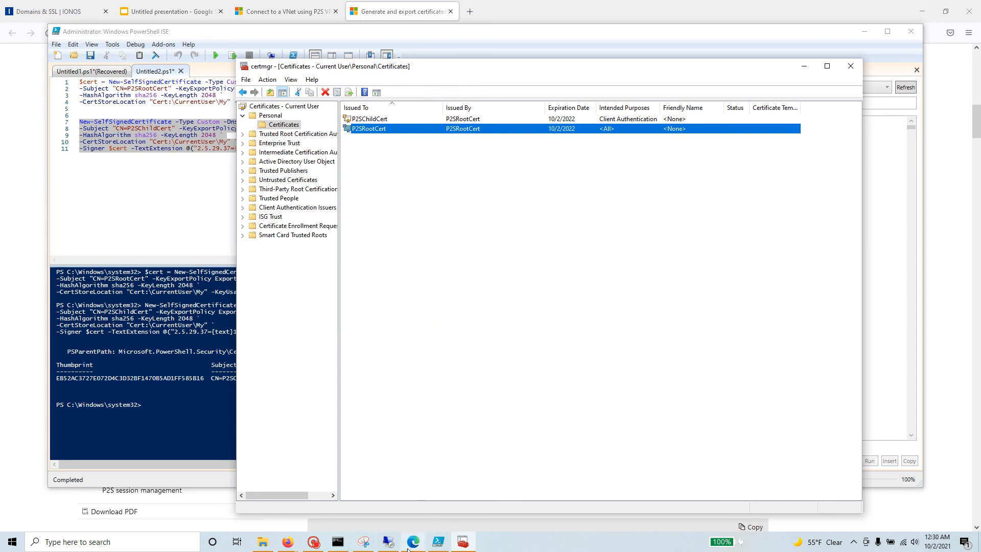
left_click(321, 547)
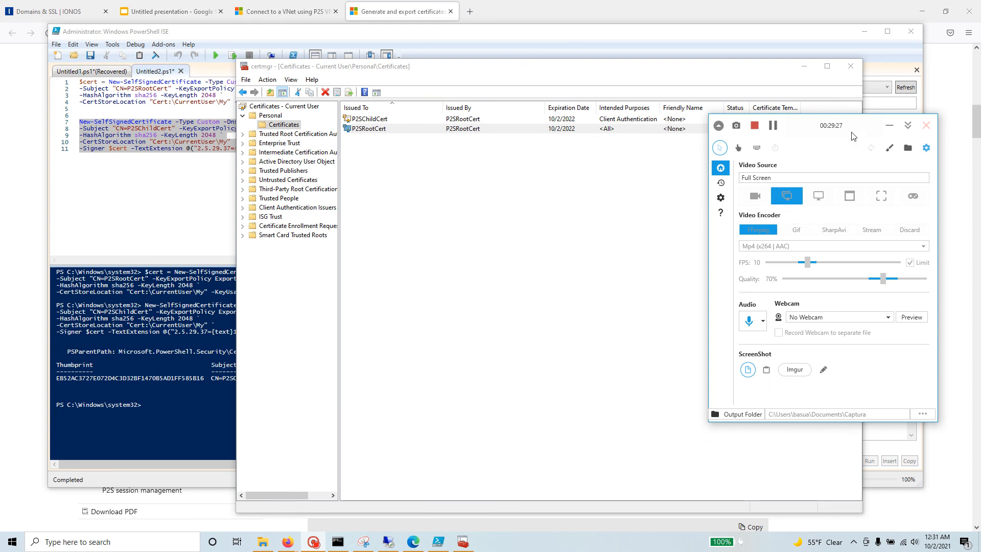
left_click(908, 126)
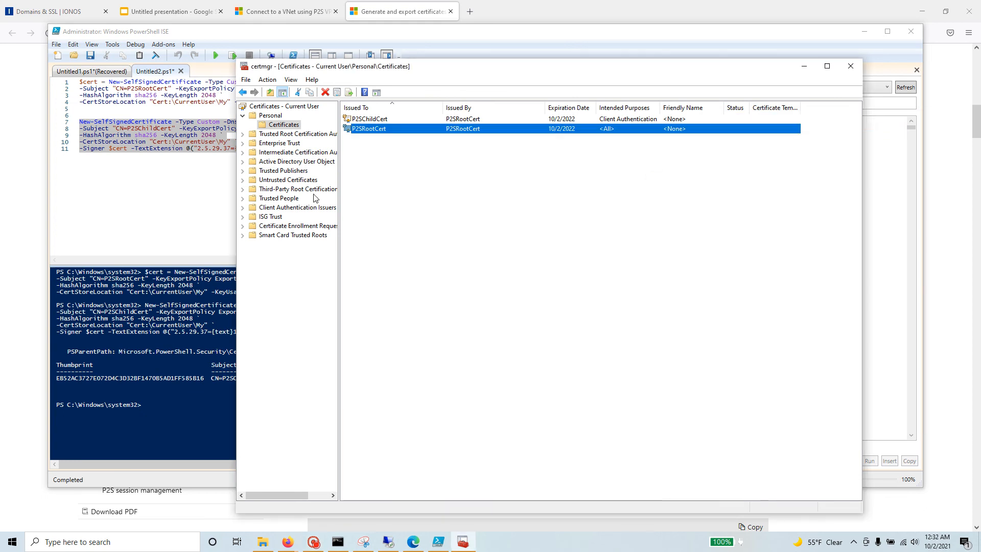
Start exporting the P2SRootCert certificate without its private key.
right_click(389, 133)
mouse_move(419, 151)
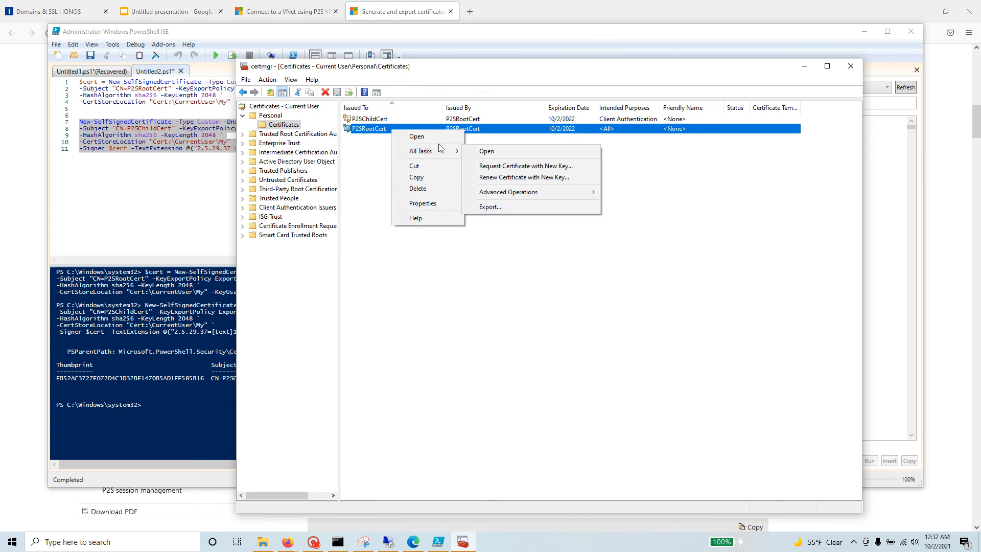
right_click(370, 130)
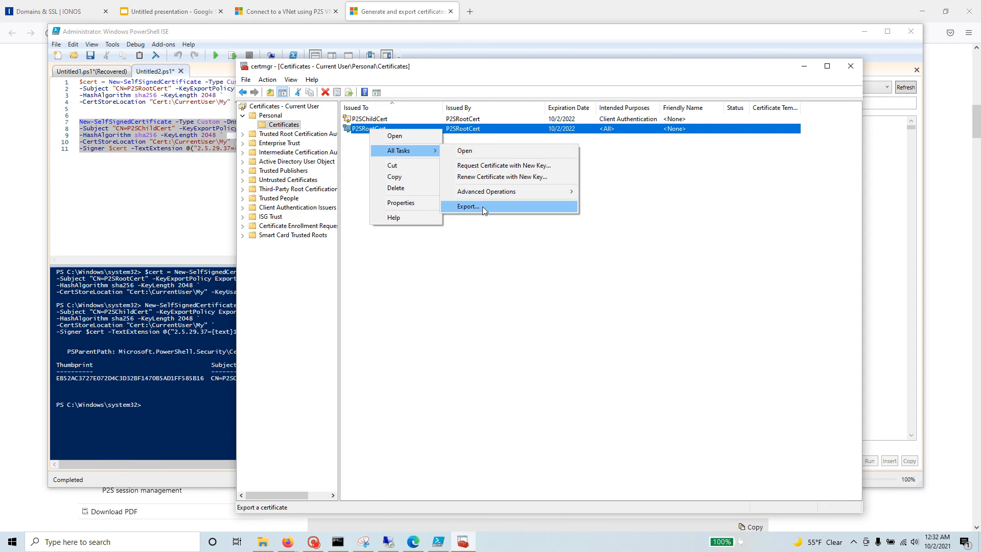
left_click(483, 207)
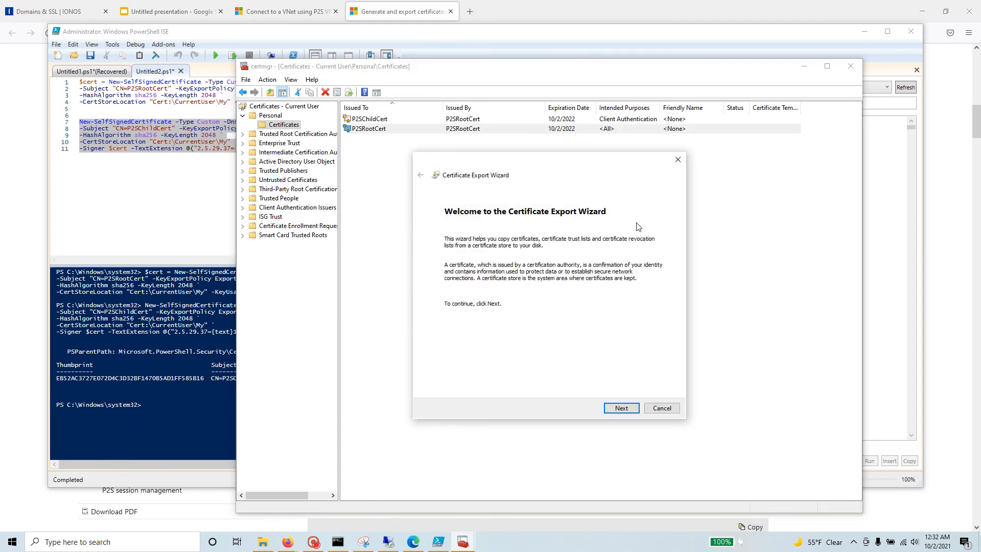
left_click(629, 411)
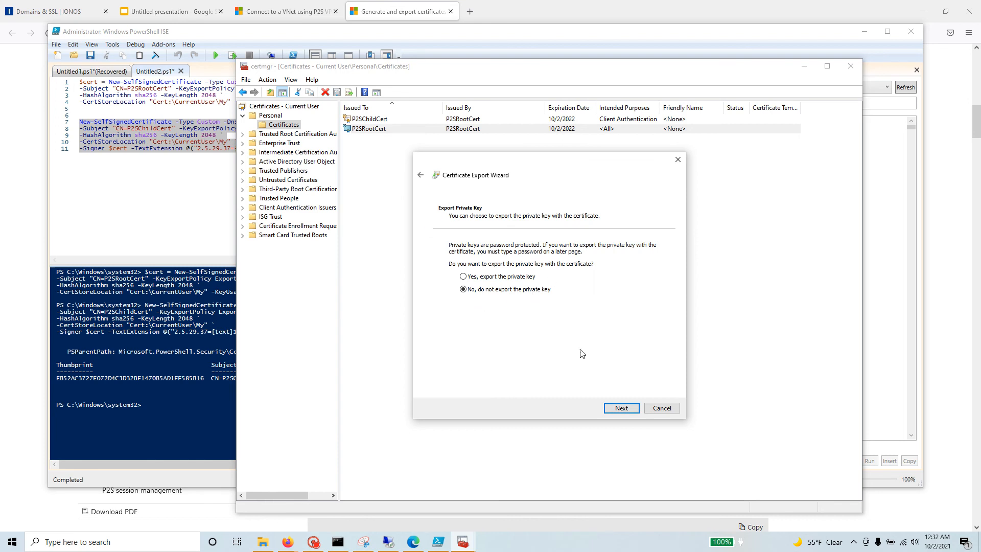
left_click(631, 416)
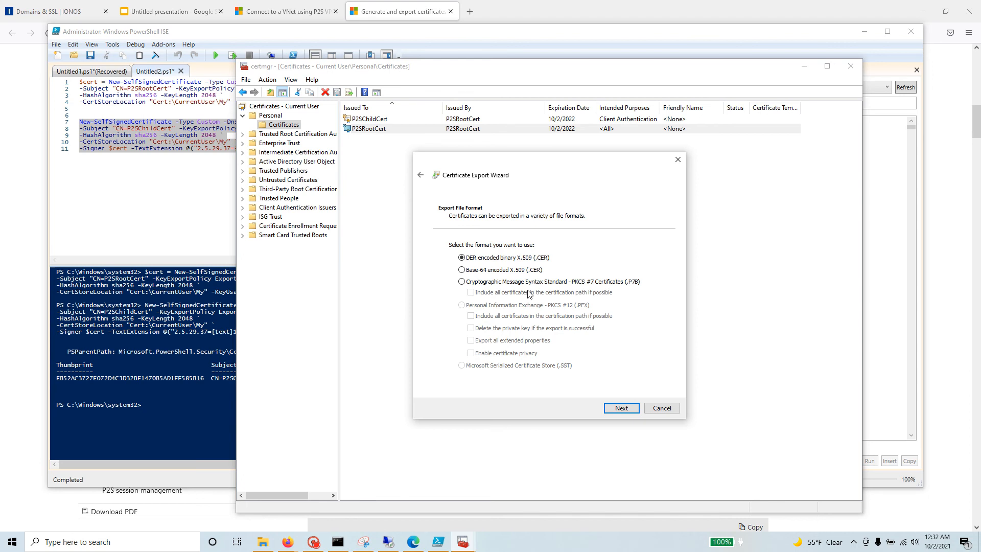
Export the root certificate in Base-64 encoded X.509 (.CER) format with the file name clientcert, and finish the wizard.
left_click(461, 270)
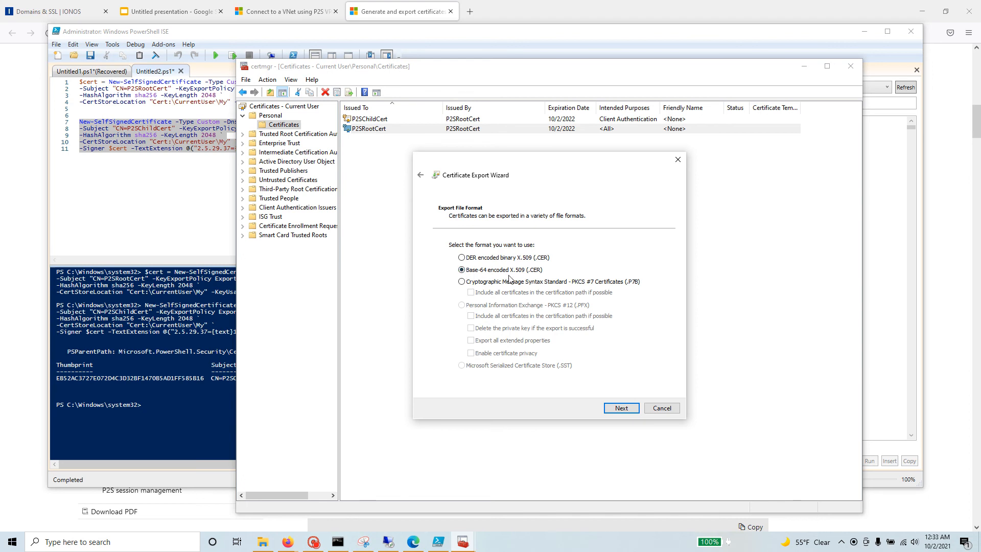
left_click(628, 410)
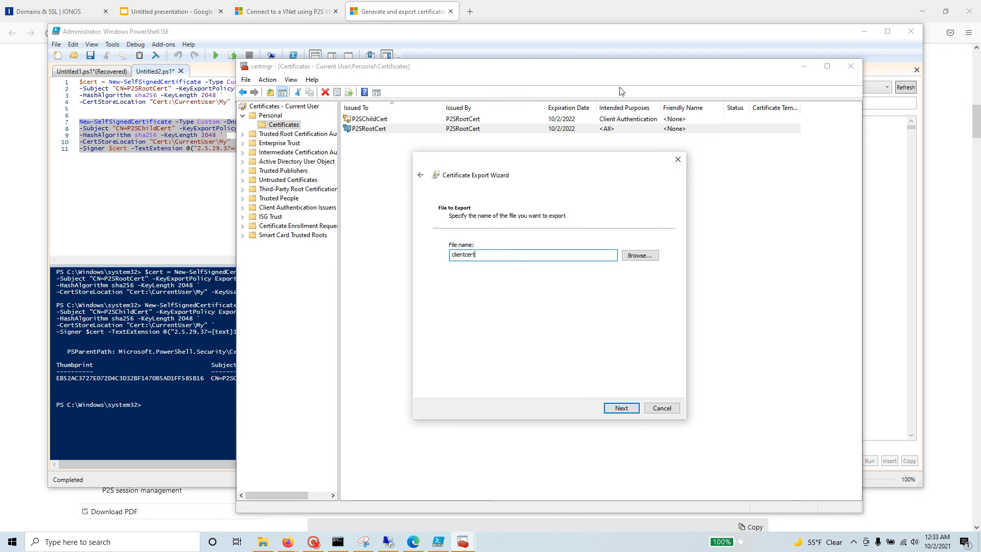
left_click(631, 408)
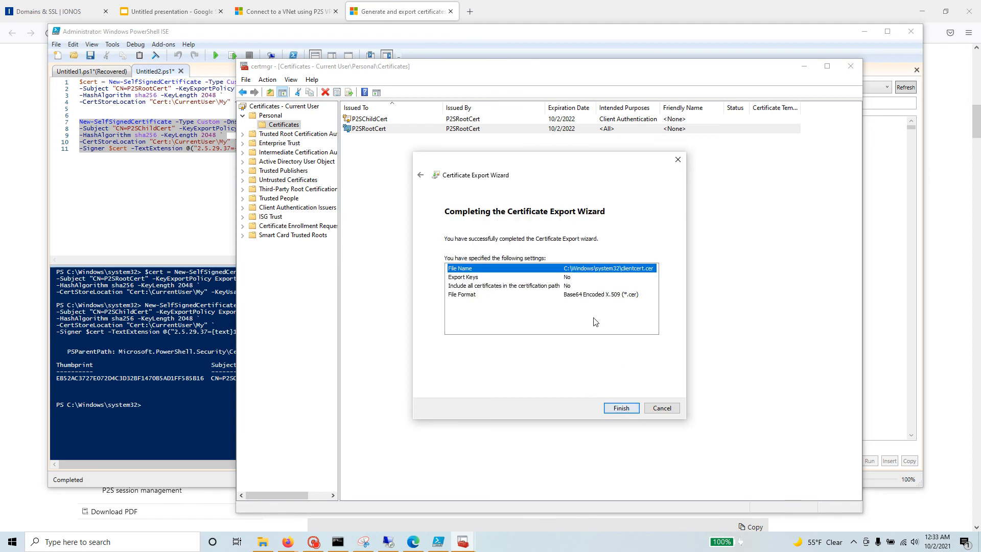
left_click(625, 410)
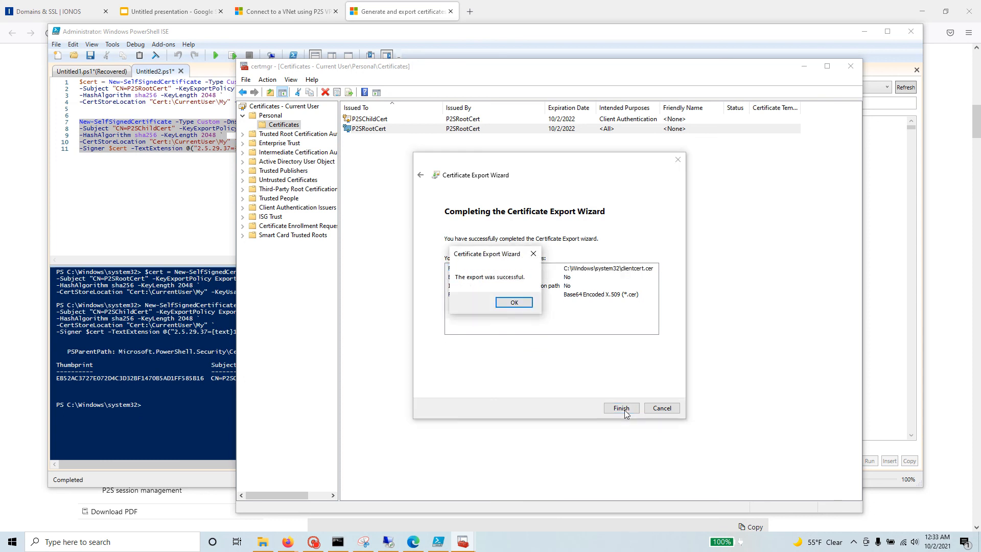
left_click(513, 305)
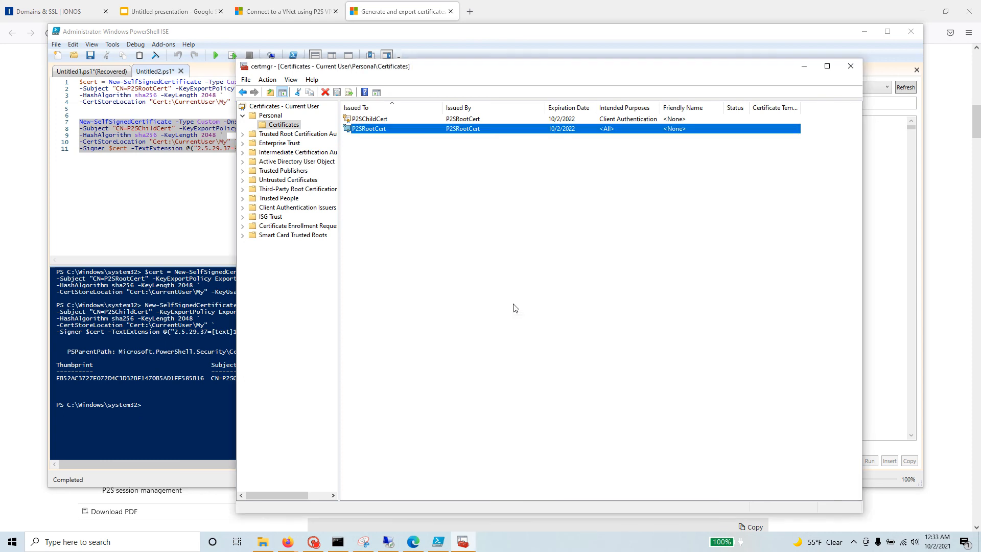
Start another export of P2SRootCert without the private key, using the Base-64 encoded X.509 (.CER) format.
right_click(448, 133)
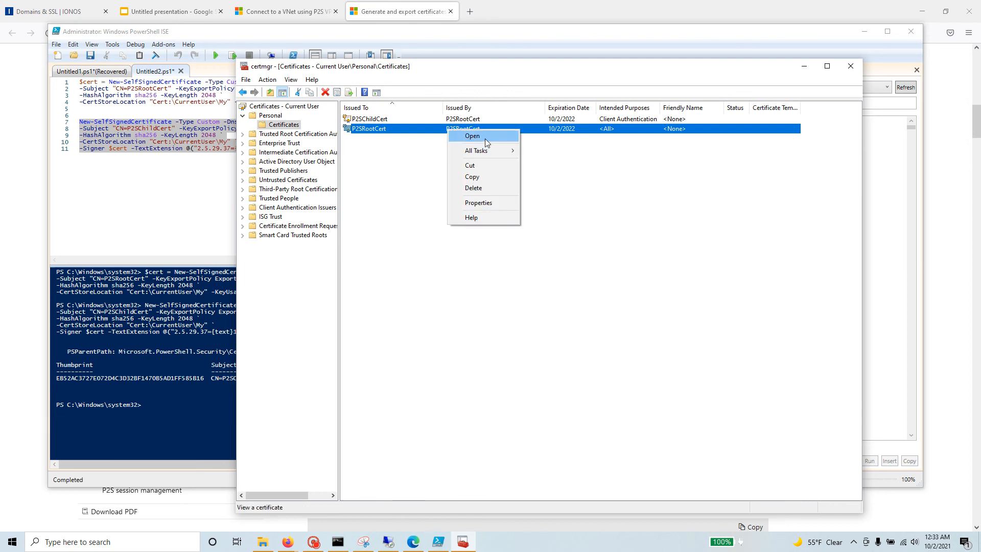
mouse_move(481, 150)
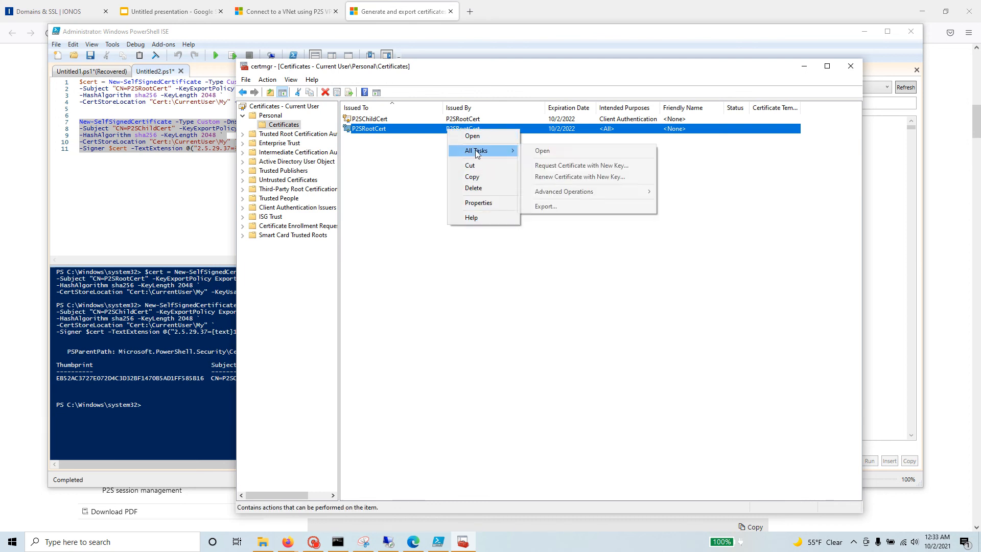
left_click(559, 204)
left_click(620, 408)
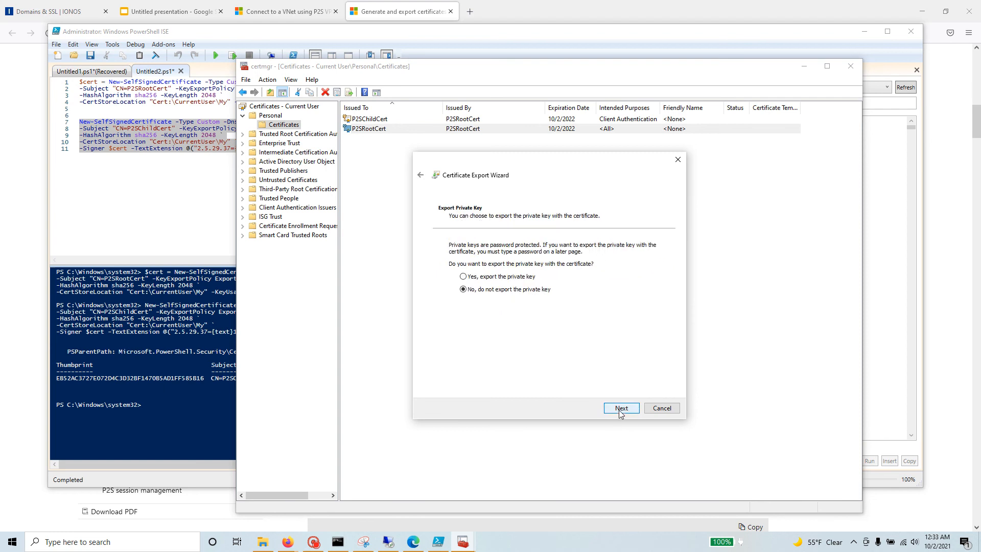
left_click(620, 410)
left_click(497, 270)
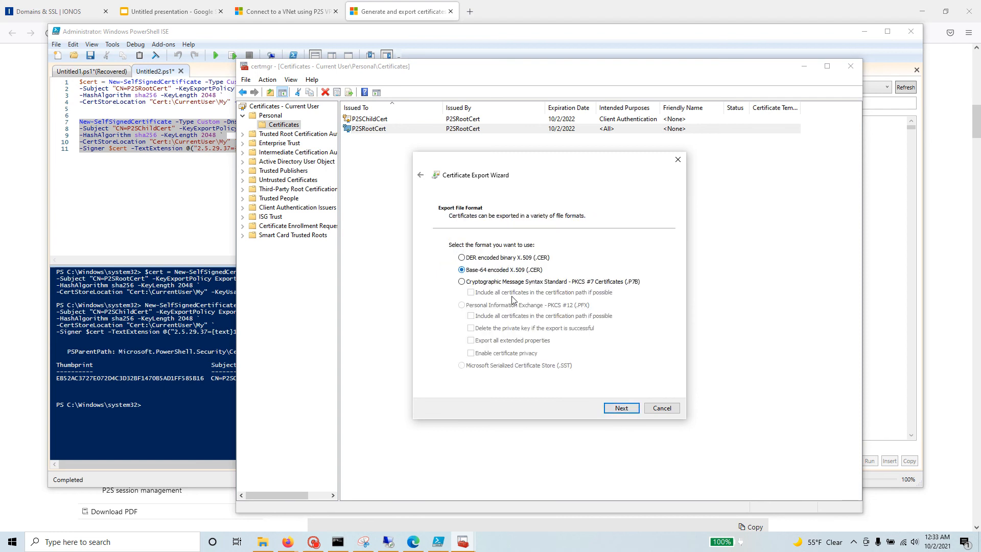
left_click(632, 407)
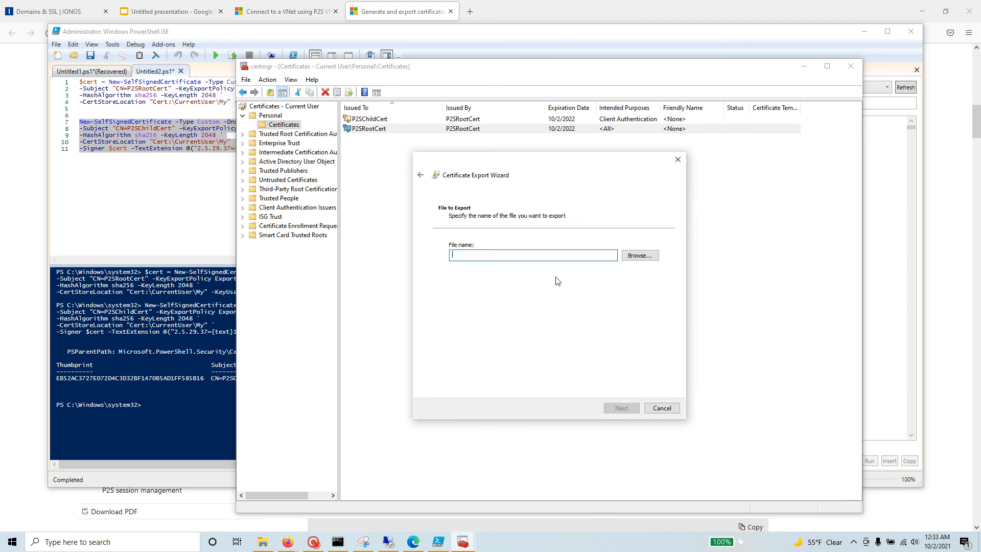
Set the export file to client-cert in the Desktop folder and complete the certificate export.
left_click(638, 260)
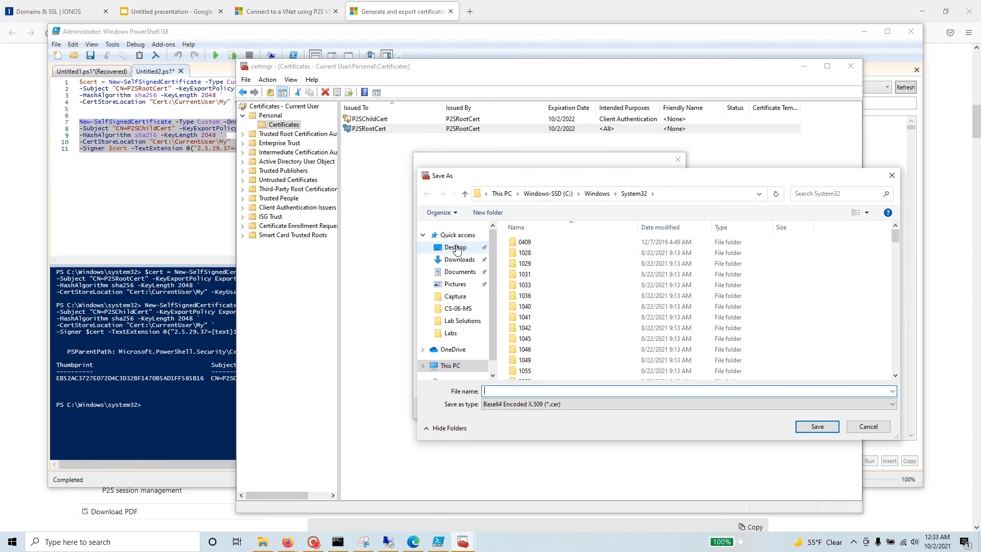
left_click(456, 249)
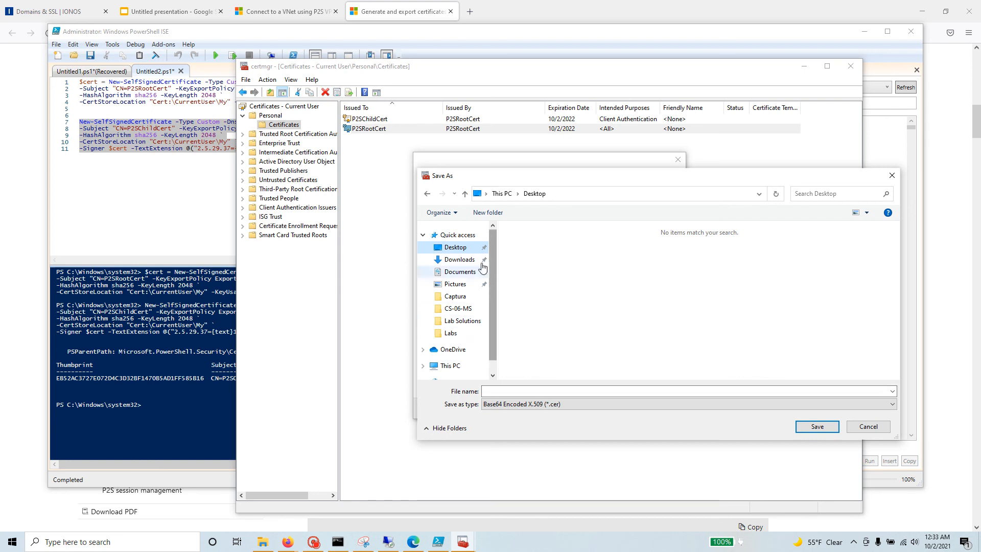
left_click(485, 391)
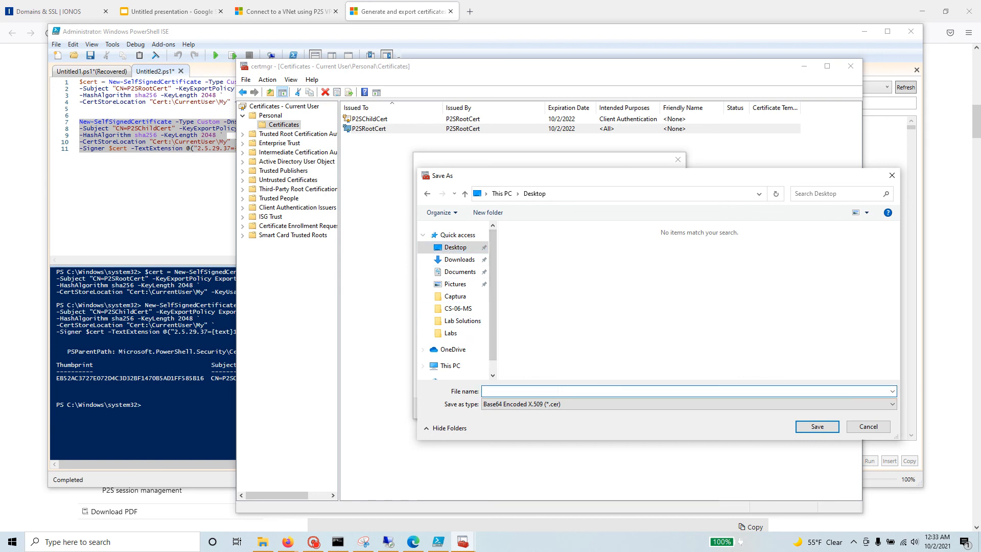
type("client-")
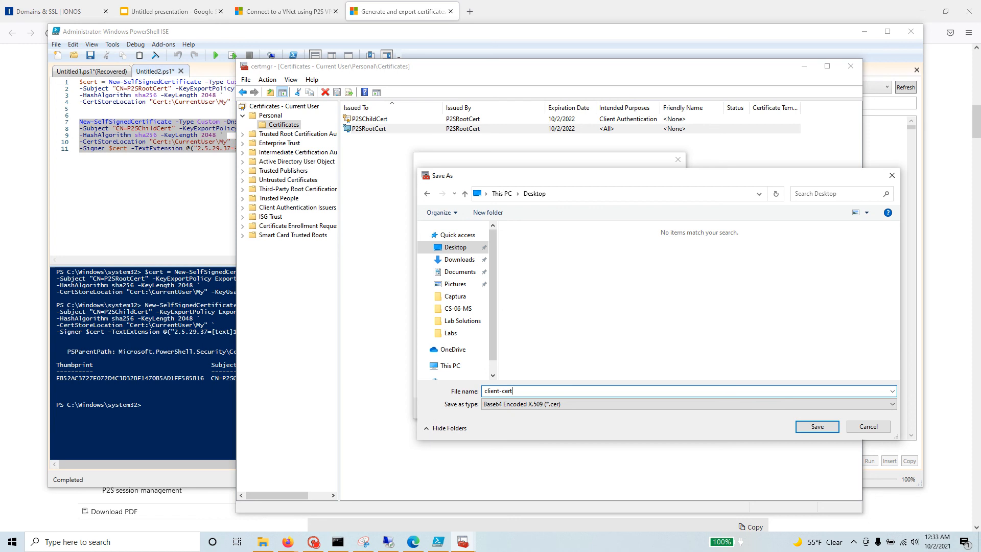
type("cert")
left_click(817, 427)
left_click(628, 411)
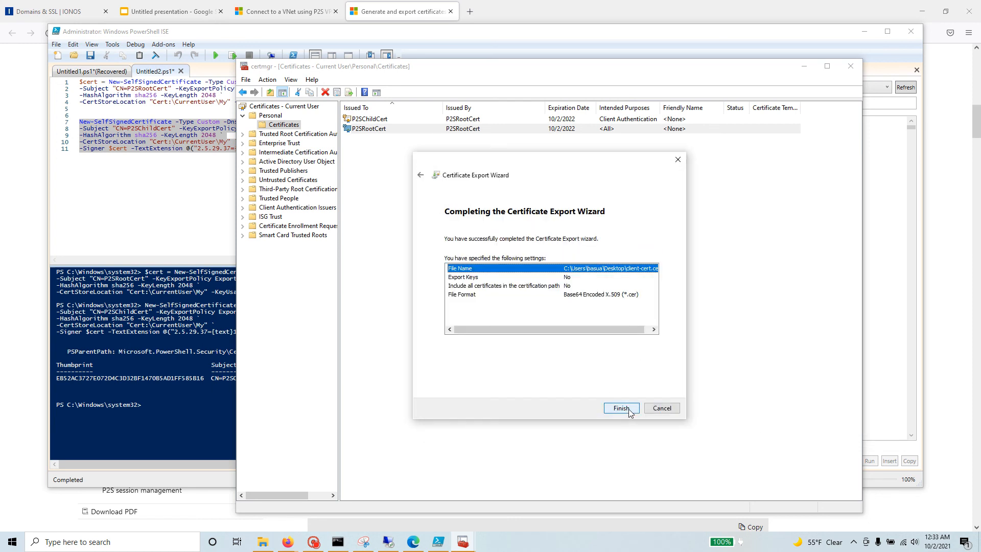
left_click(630, 411)
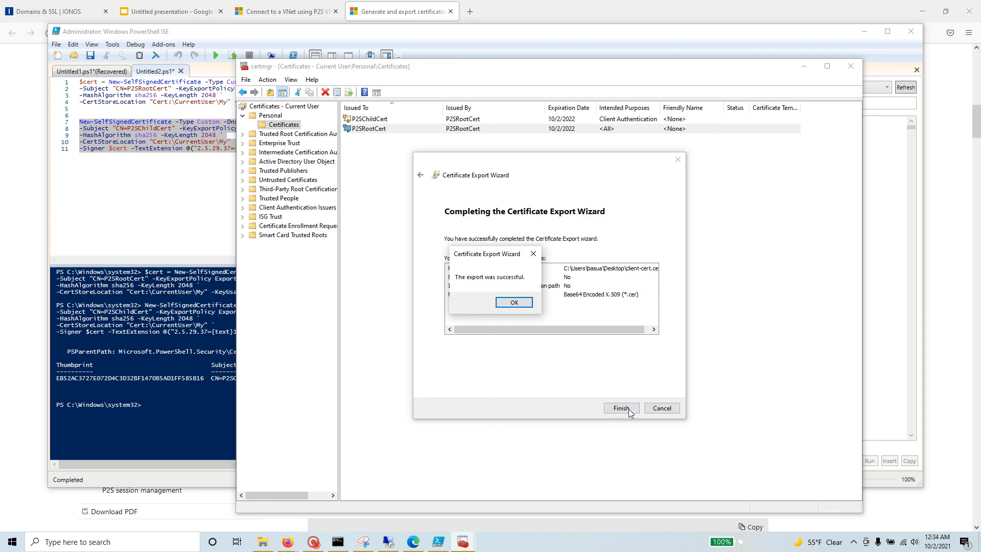
left_click(516, 303)
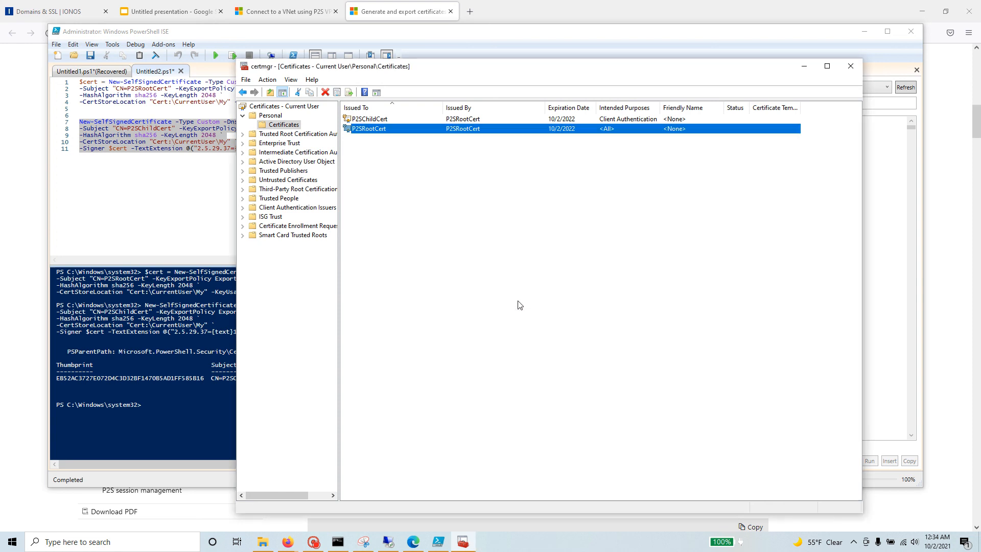
Switch to File Explorer, open the Desktop folder and locate the exported client-cert.cer file.
left_click(262, 543)
left_click(48, 34)
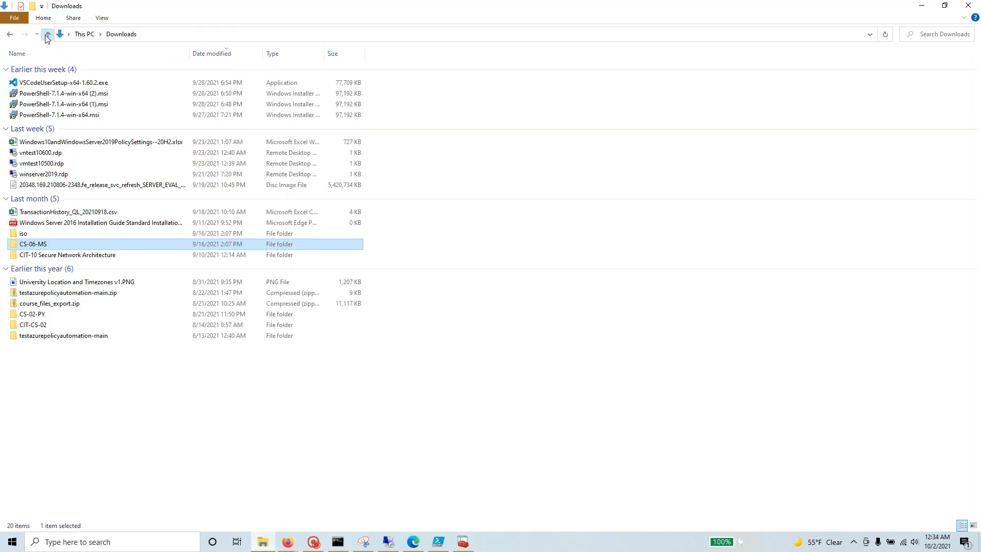
left_click(87, 35)
double_click(173, 76)
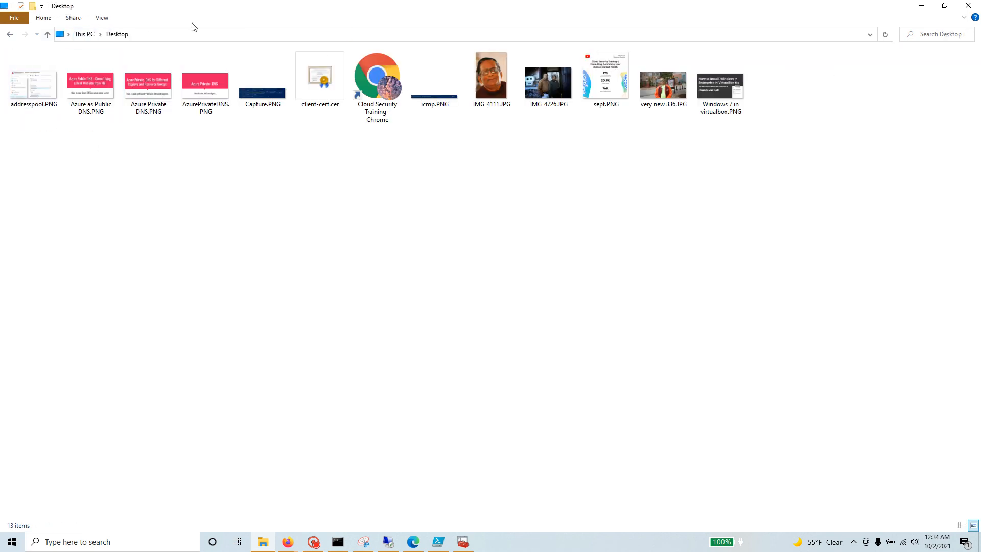
right_click(328, 90)
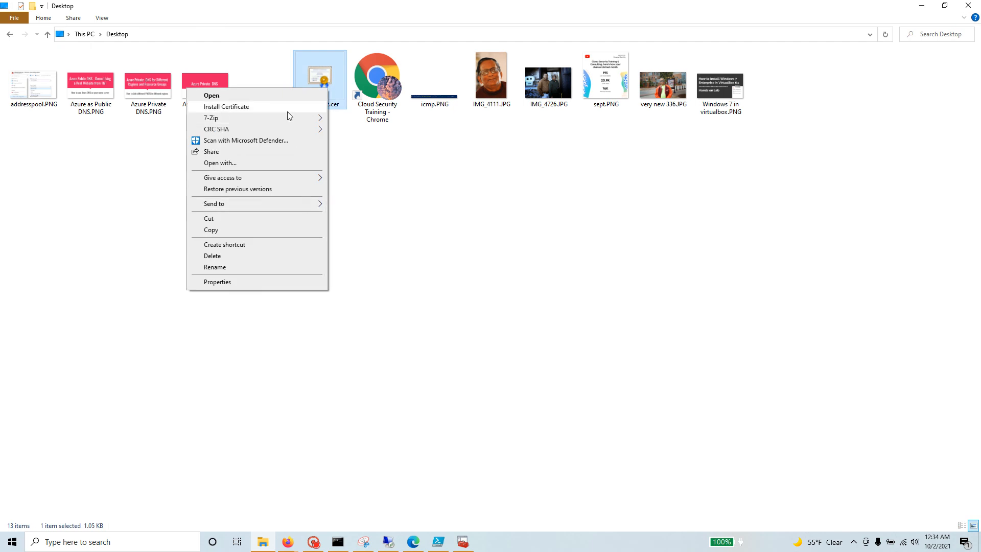
left_click(477, 212)
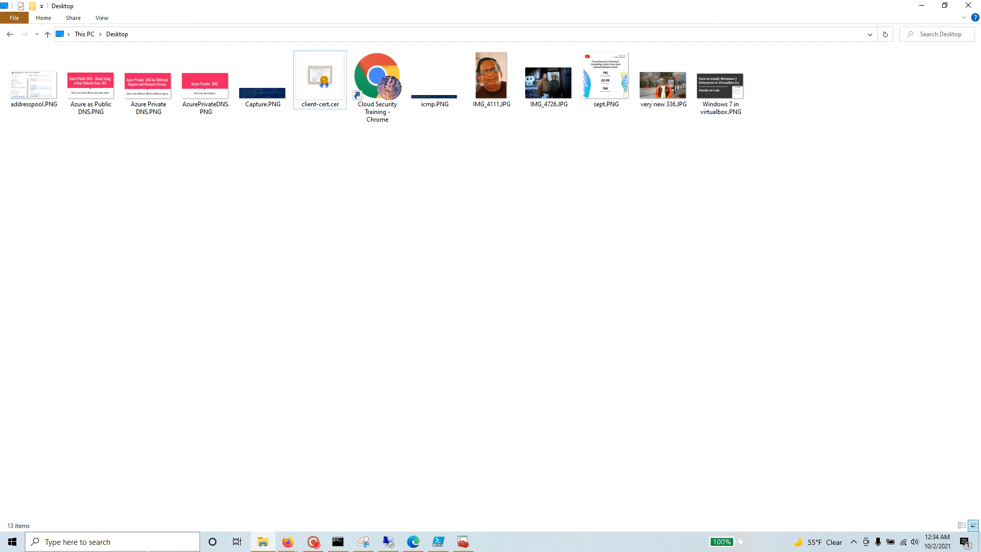
Launch Notepad, open client-cert.cer from the Desktop folder in it and move its window out of the way.
left_click(102, 542)
type("notepad")
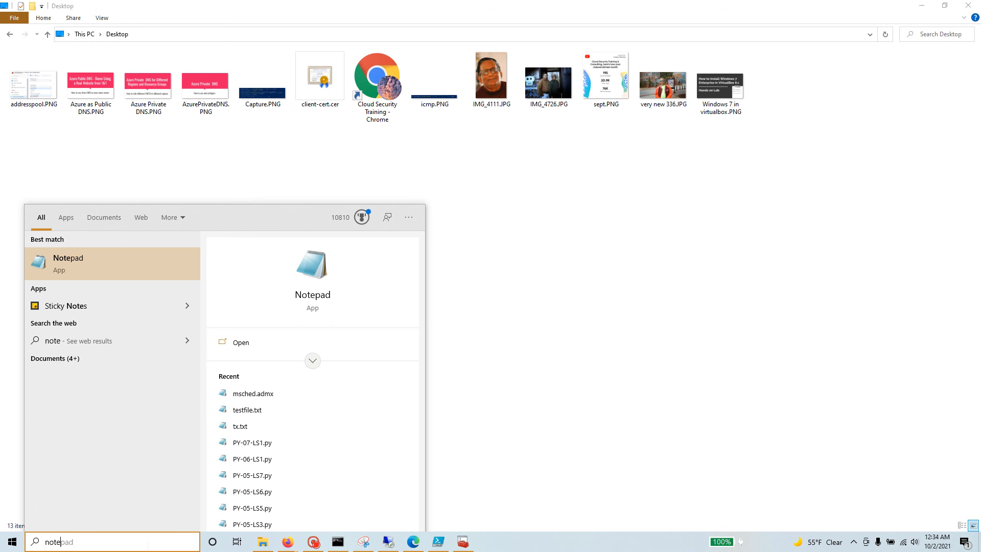
key("Return")
left_click_drag(325, 94, 316, 373)
left_click_drag(340, 305, 421, 7)
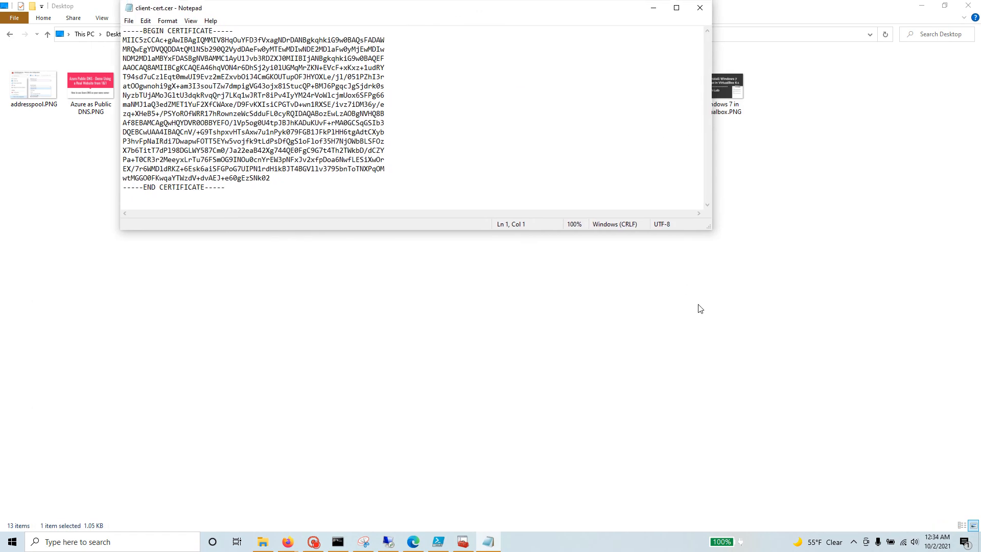
Enlarge the Notepad window and select the encoded certificate text between the BEGIN CERTIFICATE and END CERTIFICATE lines.
left_click_drag(704, 233, 884, 505)
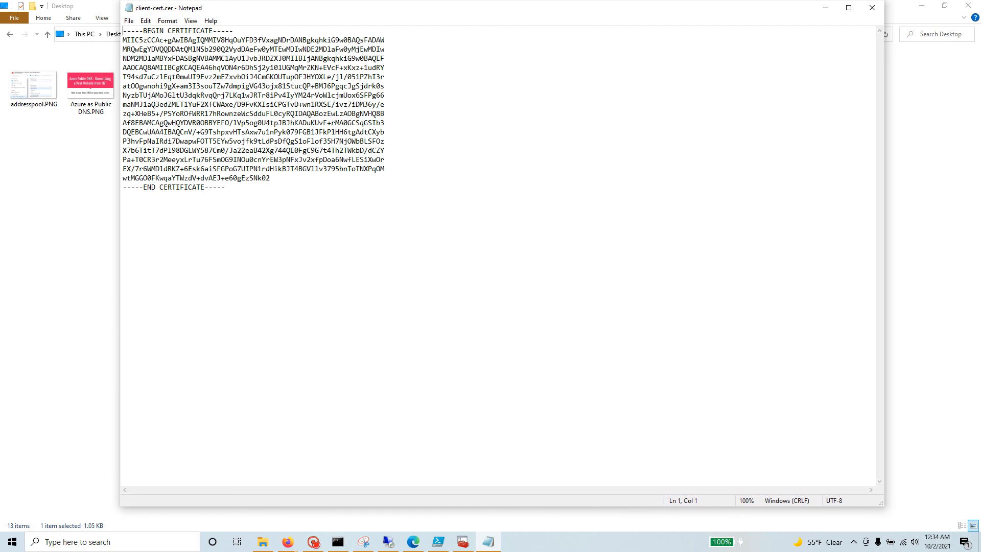
left_click_drag(118, 265, 2, 260)
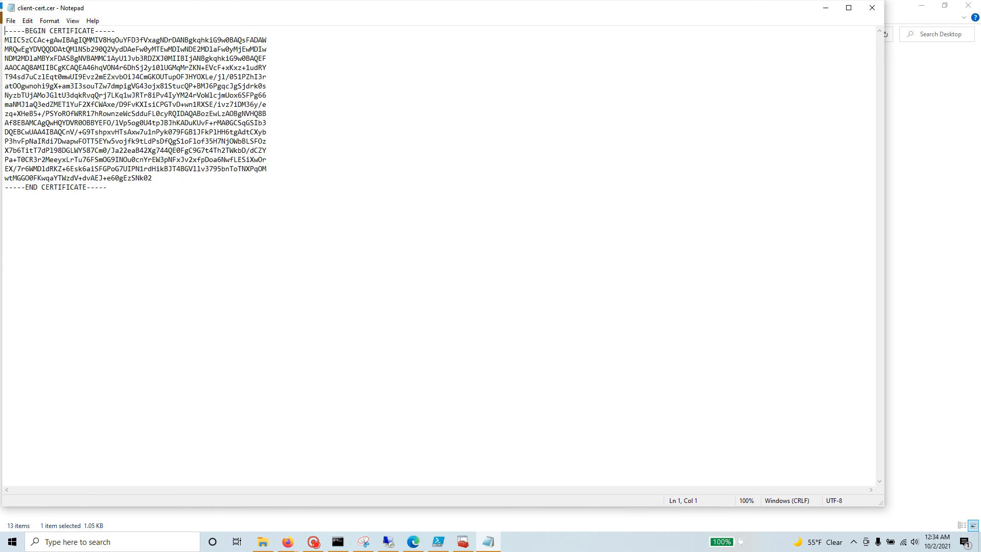
left_click_drag(217, 169, 70, 150)
left_click_drag(152, 178, 4, 40)
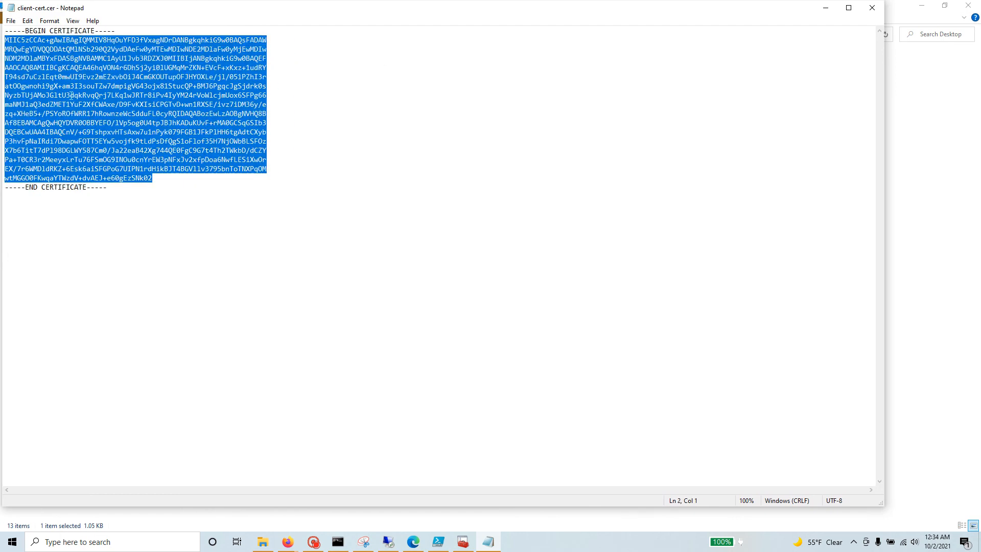
mouse_move(463, 542)
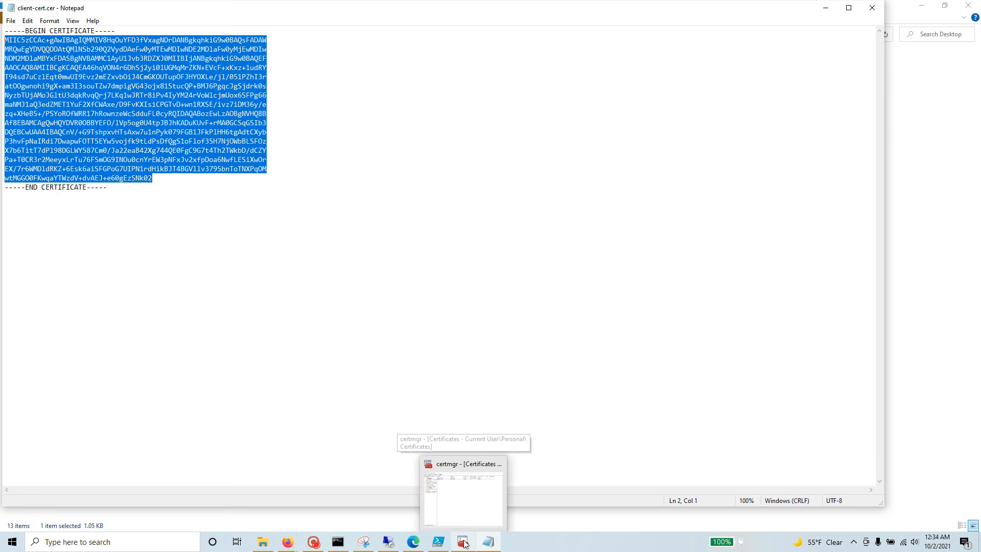
left_click(460, 505)
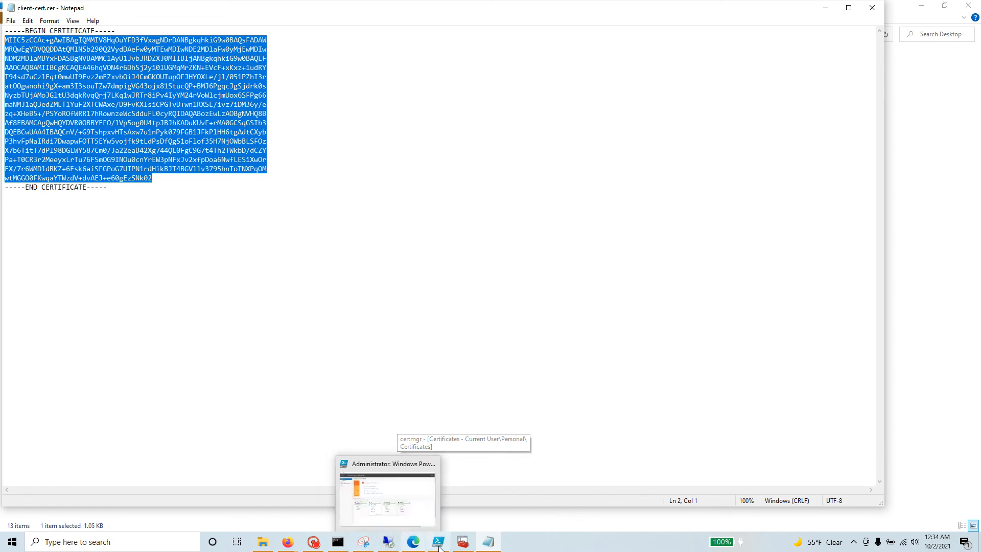
left_click(317, 543)
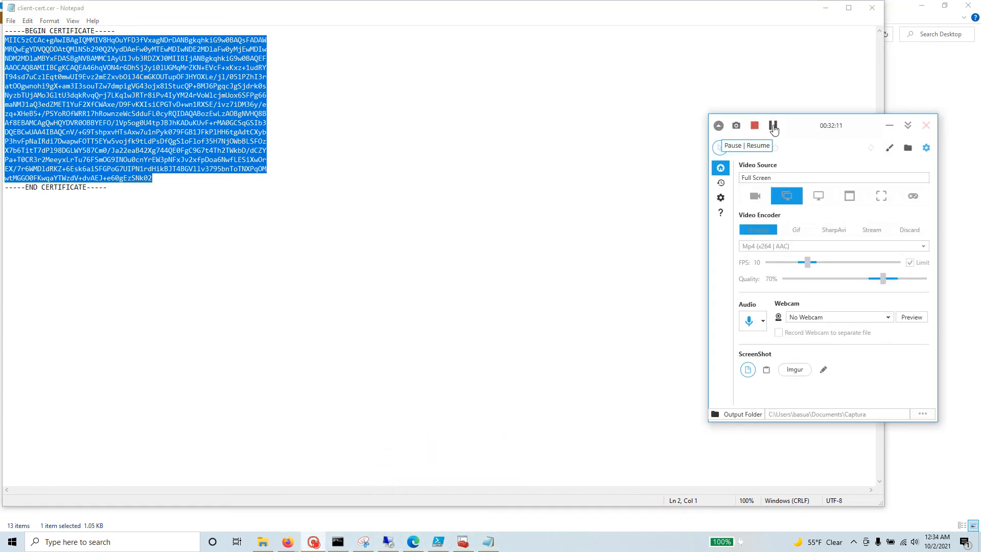
left_click(774, 125)
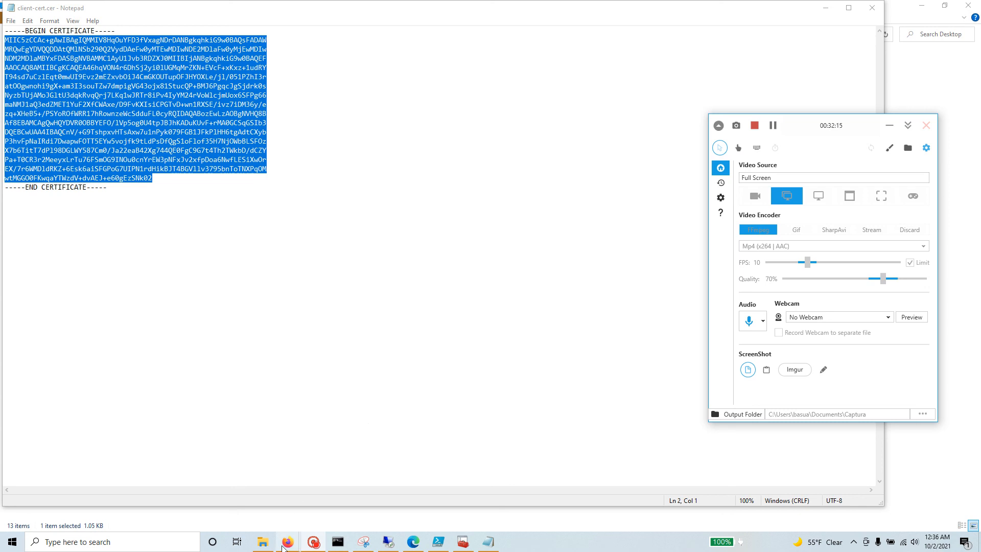
Switch to the Azure portal in Firefox and start configuring point-to-site for the virtual-network-gw gateway.
mouse_move(296, 550)
left_click(312, 523)
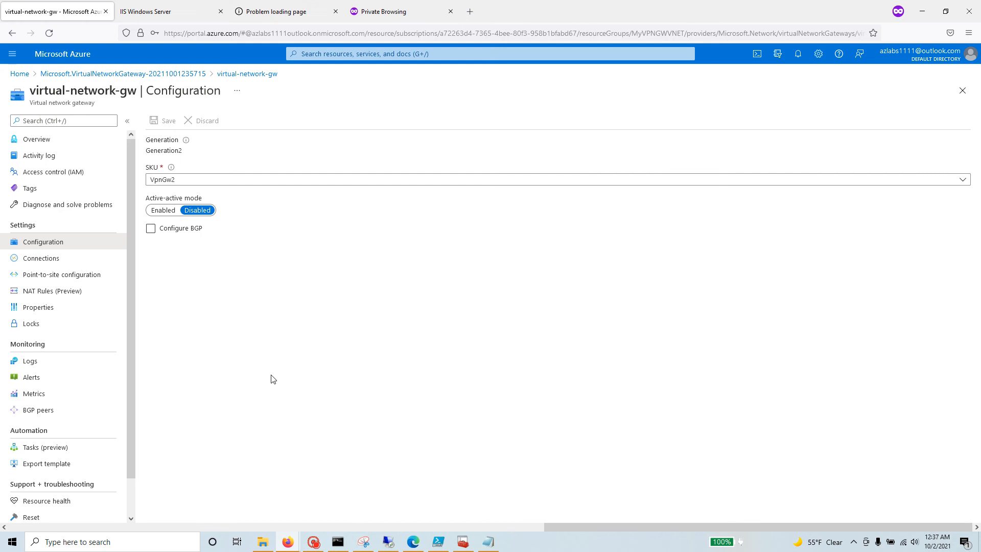
left_click_drag(220, 92, 32, 93)
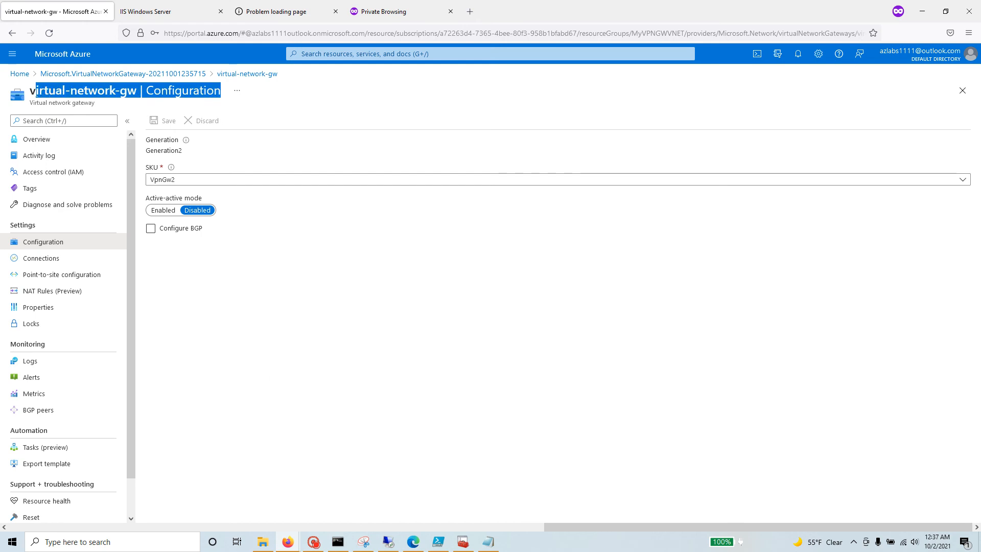
left_click(30, 93)
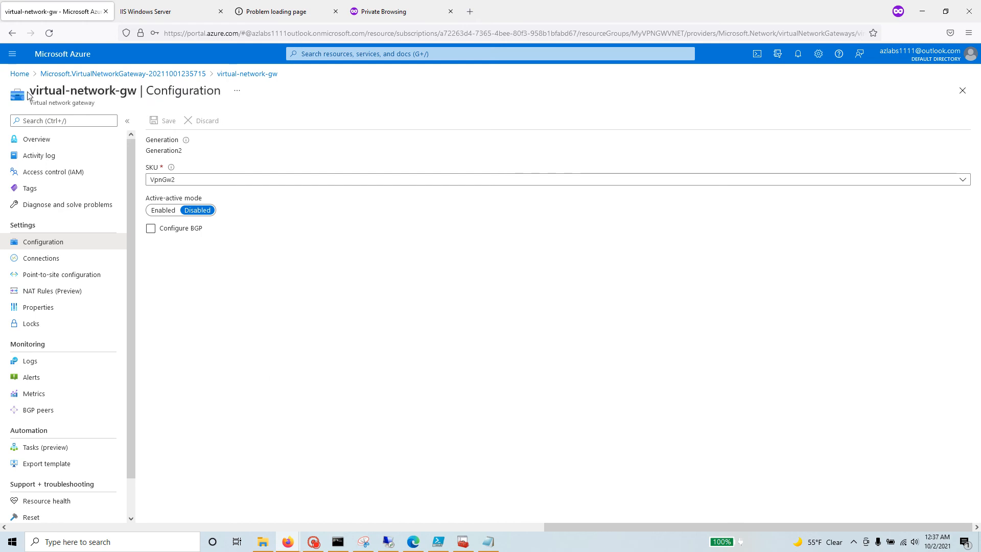
left_click(92, 279)
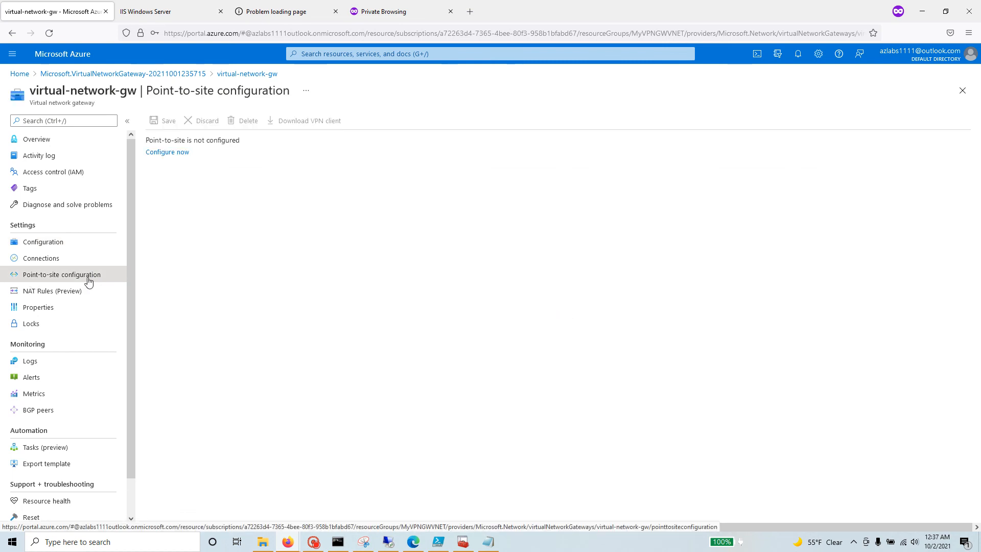
left_click(173, 153)
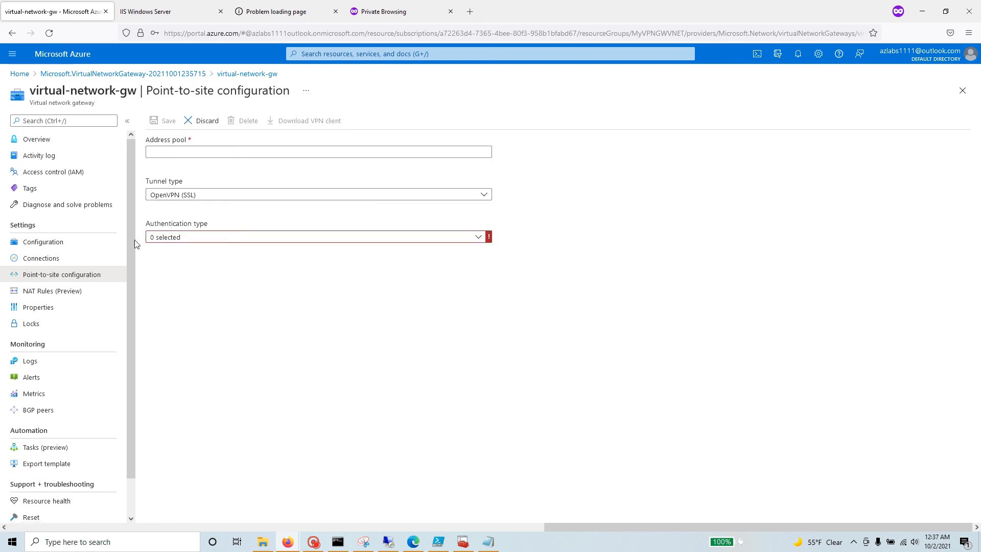
left_click(166, 151)
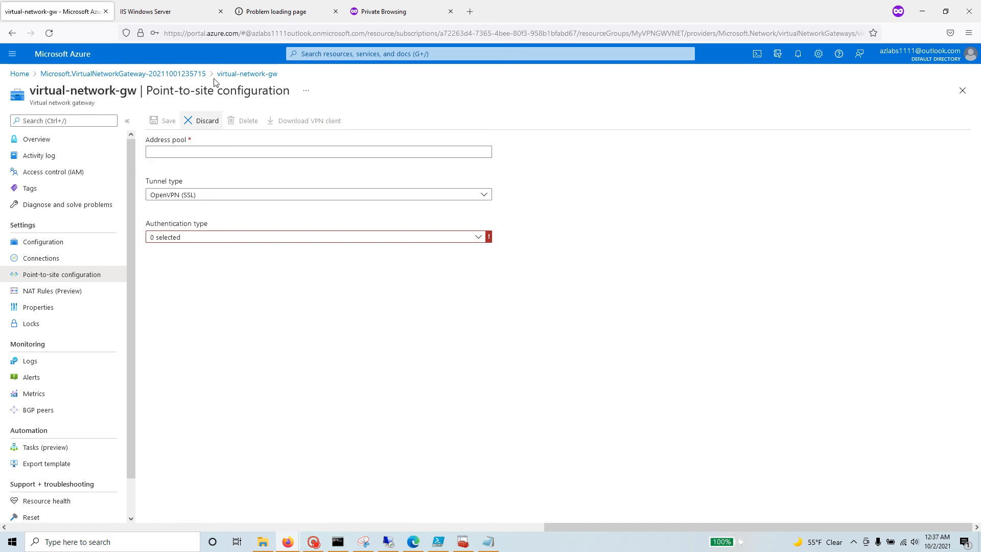
Switch to the Firefox window with the Microsoft Docs pages and show the article on connecting to a VNet using P2S VPN.
key("alt+Tab")
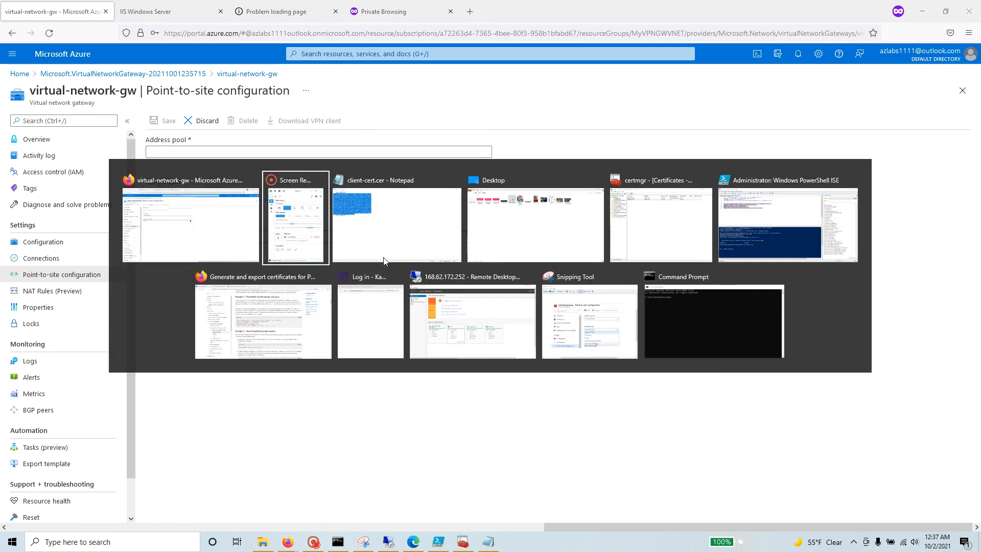
key("alt+Tab")
key("alt+Tab")
key("alt+Tab")
key("alt+Tab")
key("alt+Tab")
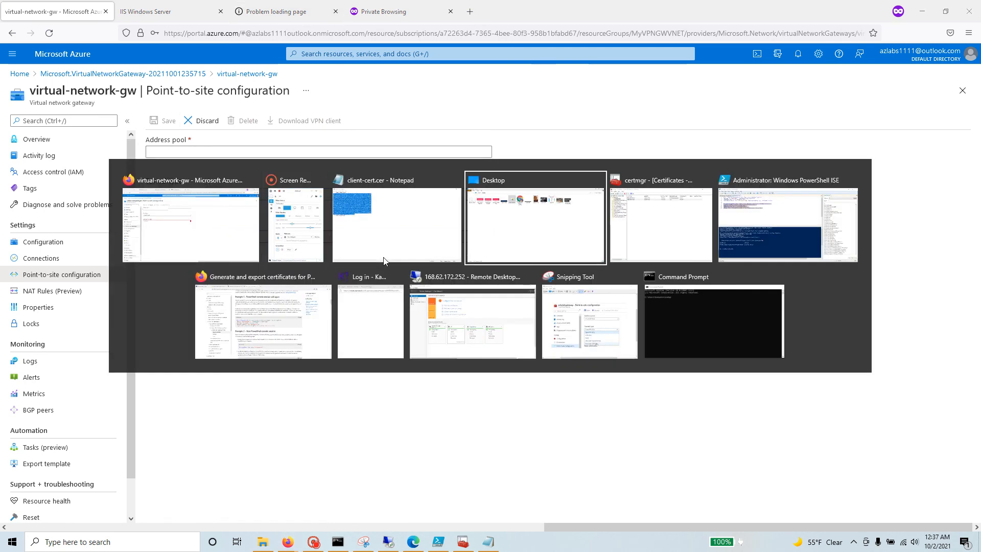
scroll(452, 259, "up", 2)
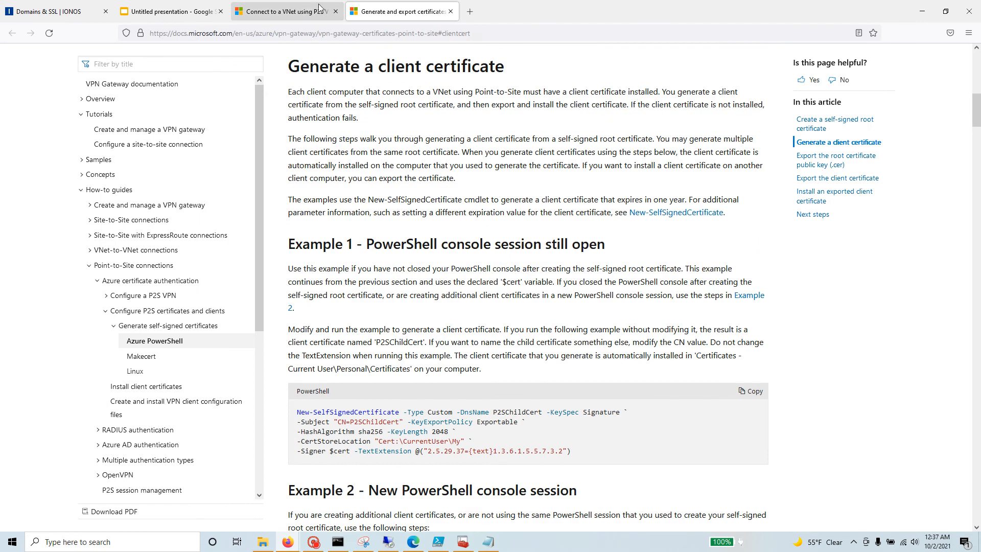
left_click(300, 7)
Look through the point-to-site article for the VPN client address pool in its architecture diagram.
scroll(444, 296, "up", 10)
scroll(442, 296, "up", 15)
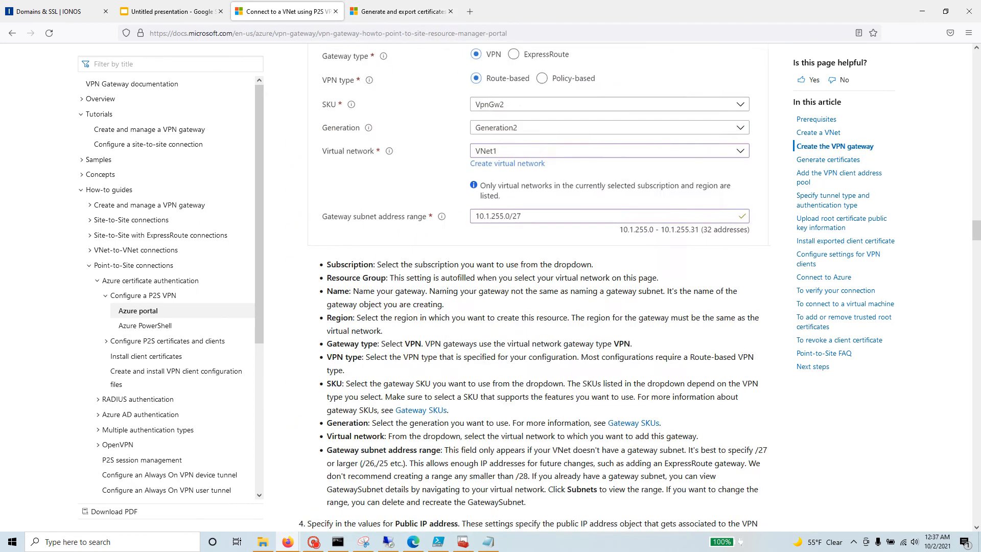
scroll(434, 293, "up", 20)
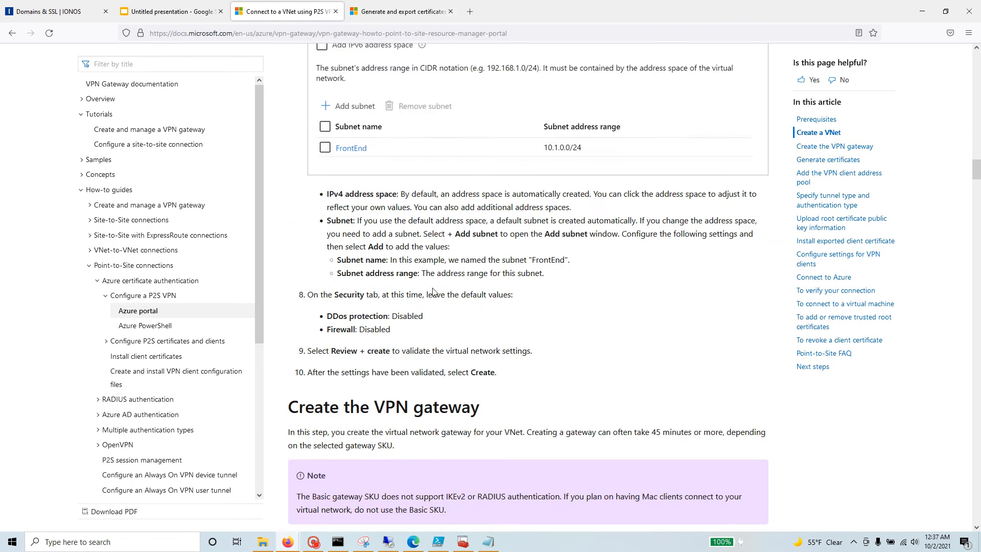
scroll(434, 293, "up", 8)
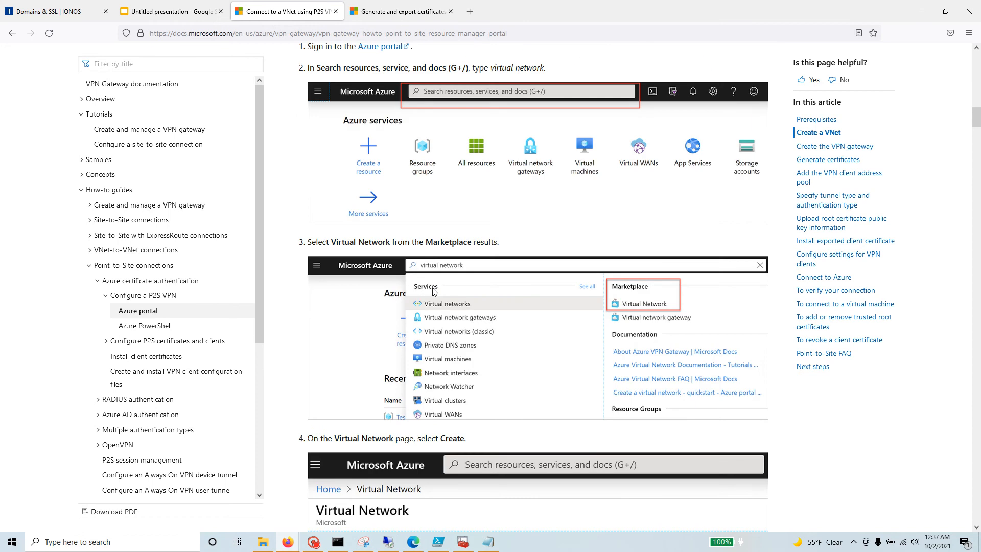
scroll(434, 290, "down", 20)
scroll(433, 289, "down", 8)
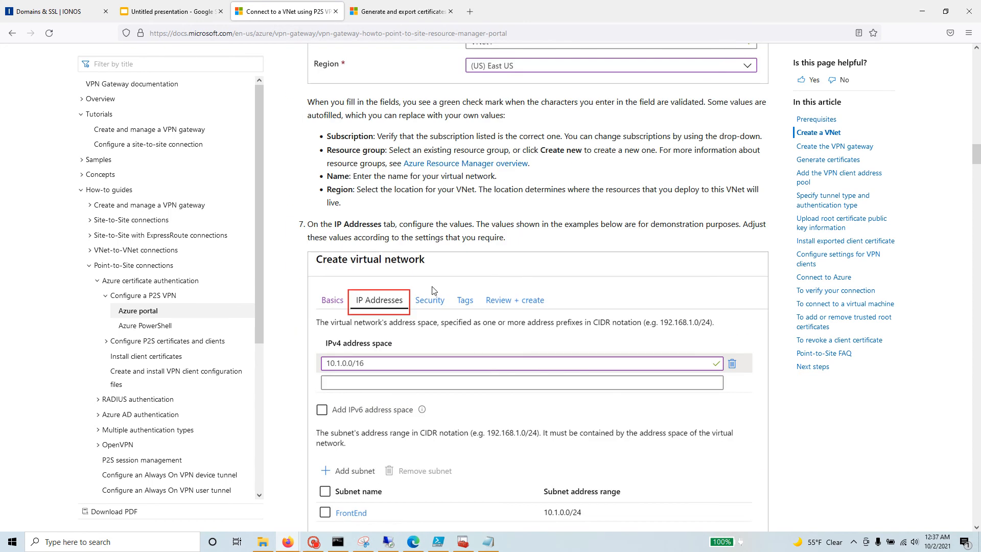
scroll(433, 290, "up", 10)
scroll(434, 290, "down", 9)
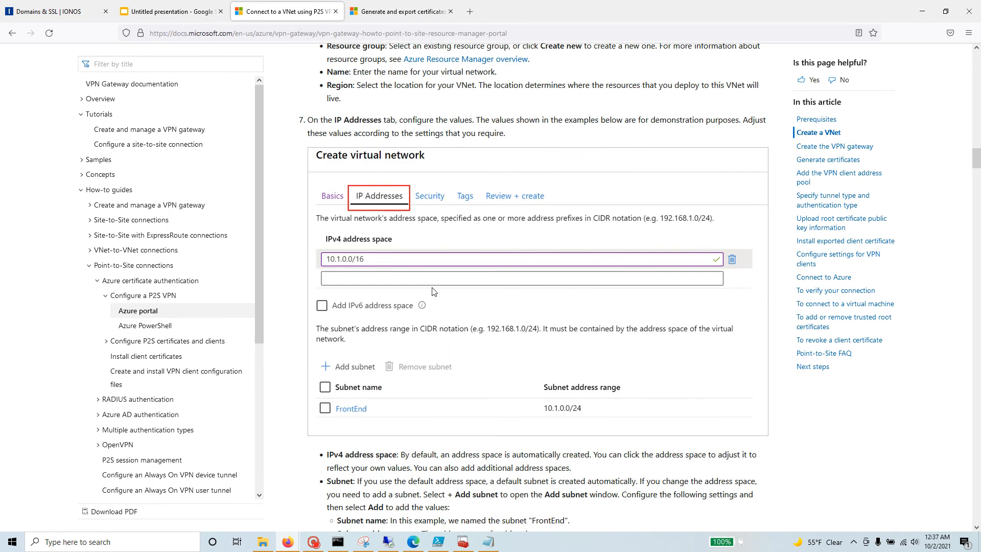
scroll(433, 291, "down", 20)
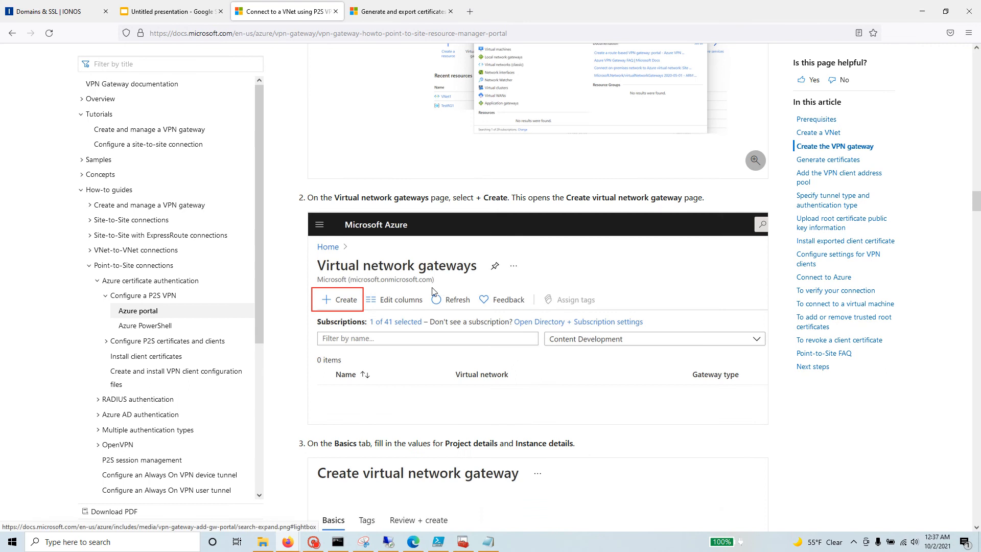
scroll(433, 288, "up", 20)
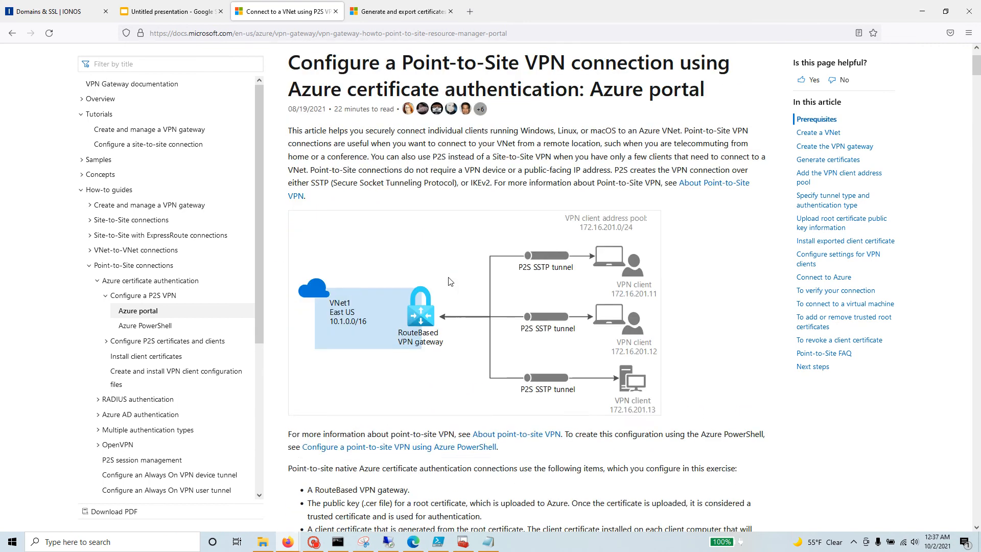
scroll(449, 282, "up", 2)
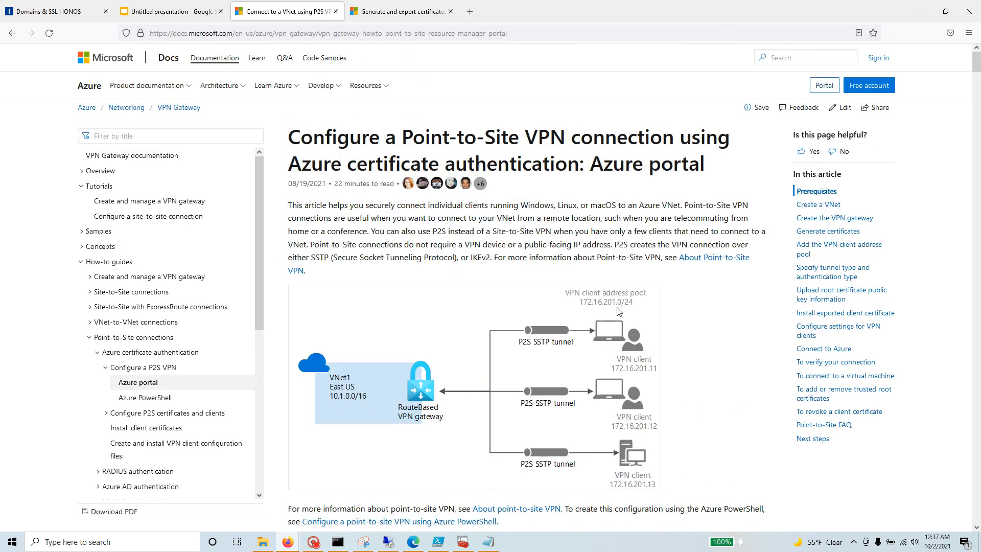
Set the point-to-site address pool in the Azure portal to 172.16.201.0/24 and compare it with the docs diagram.
key("alt+Tab")
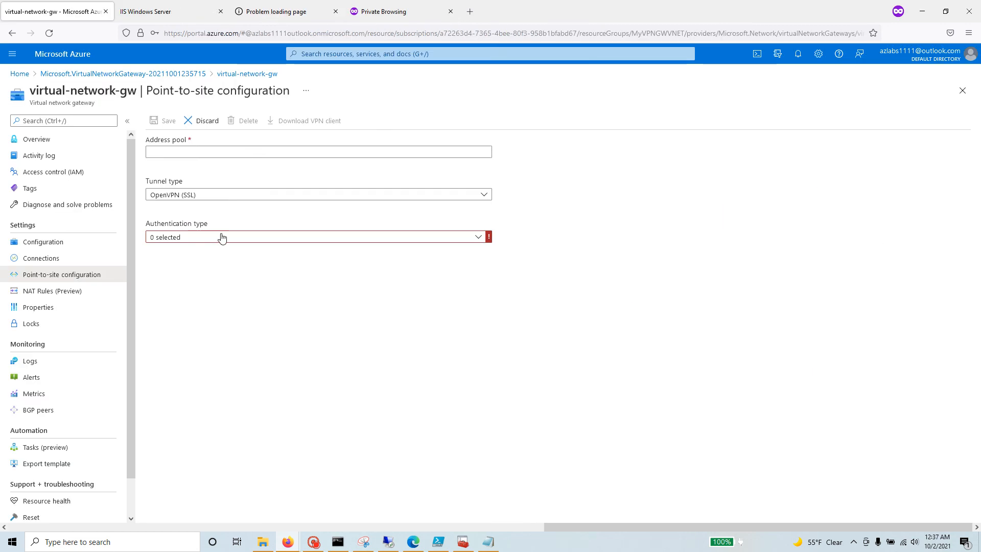
key("alt+Tab")
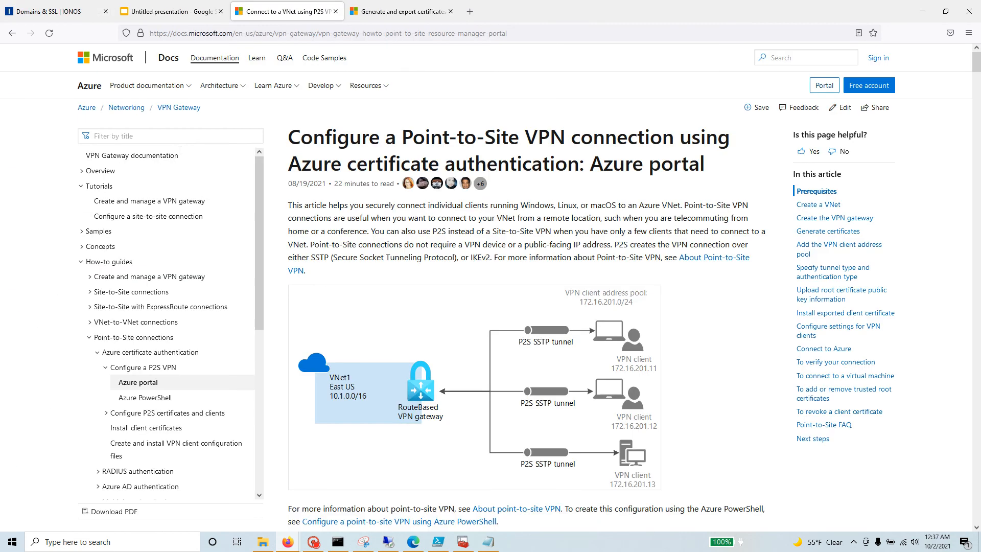
key("alt+Tab")
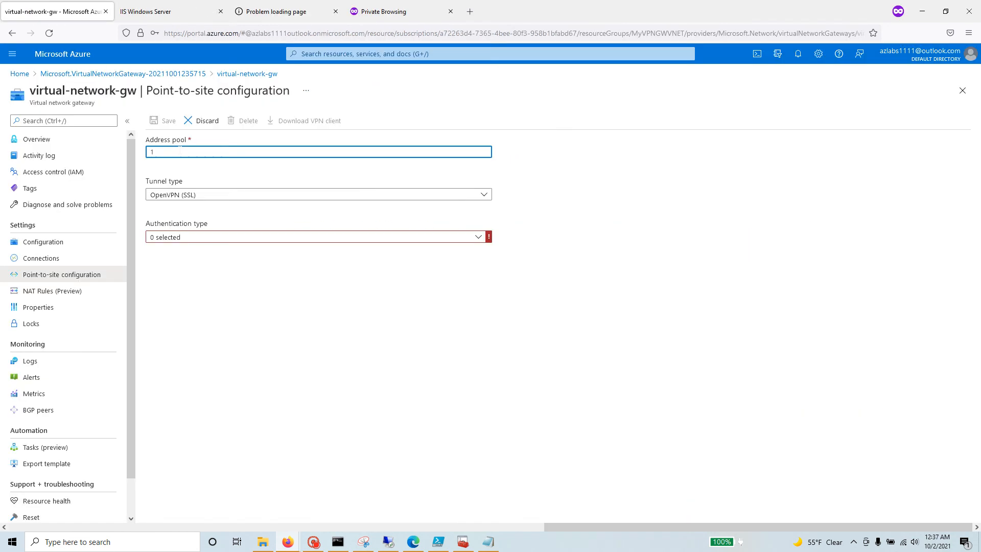
type("172.")
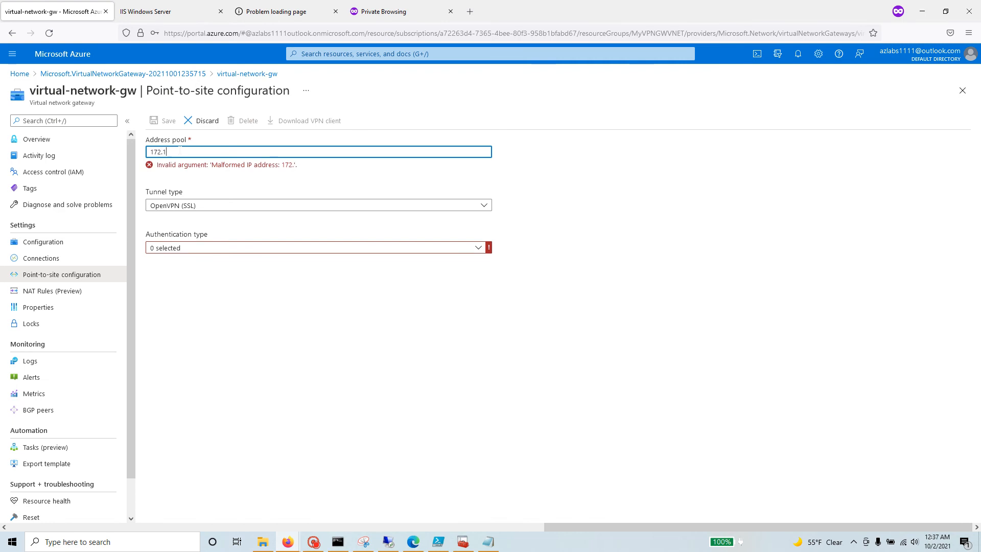
type("16.201.0/24")
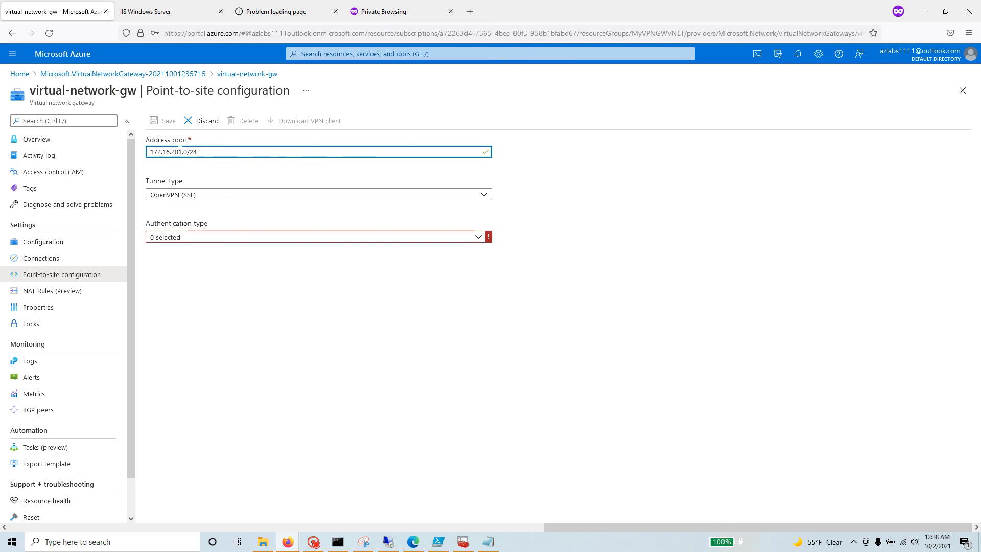
key("alt+Tab")
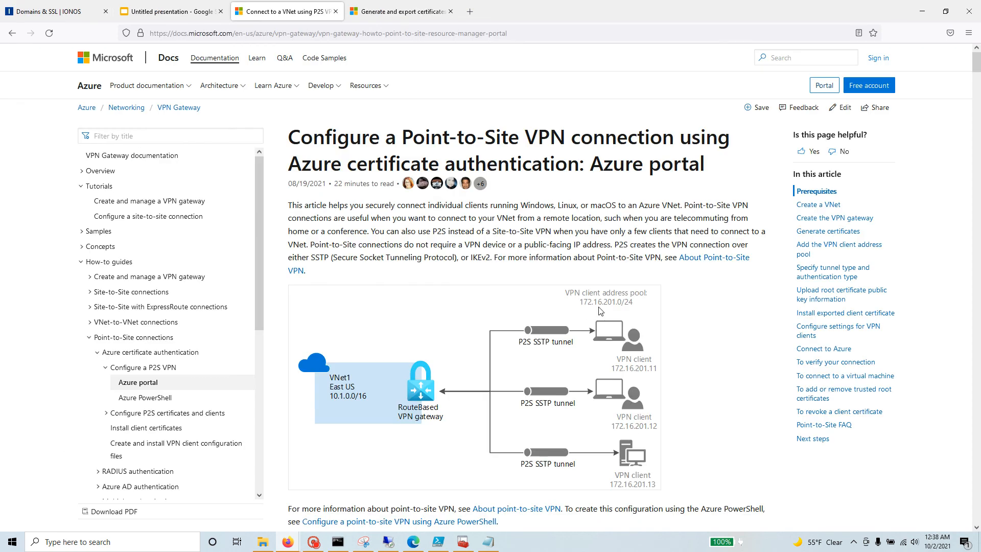
key("alt+Tab")
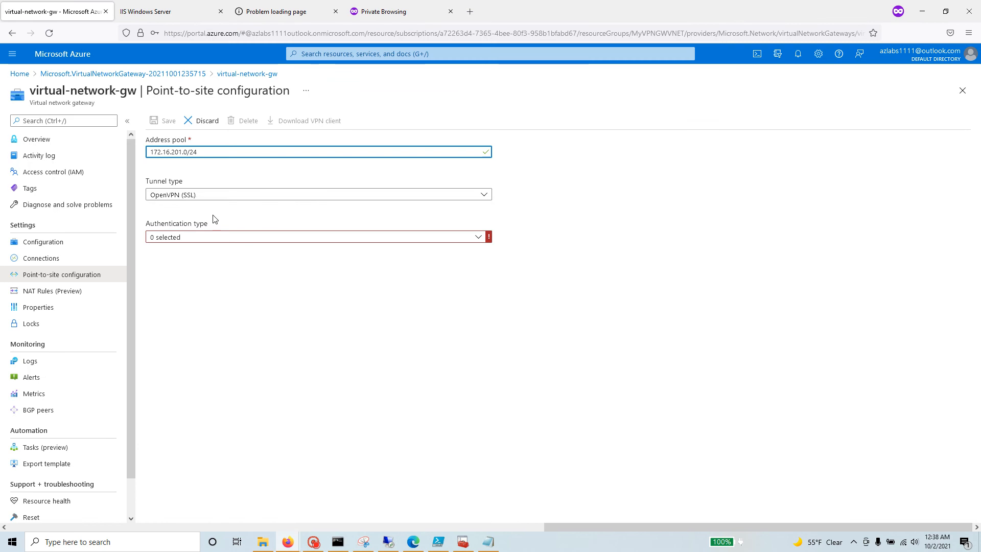
Set the tunnel type to IKEv2 and SSTP (SSL) and check it against the tunnels in the docs diagram.
left_click(191, 195)
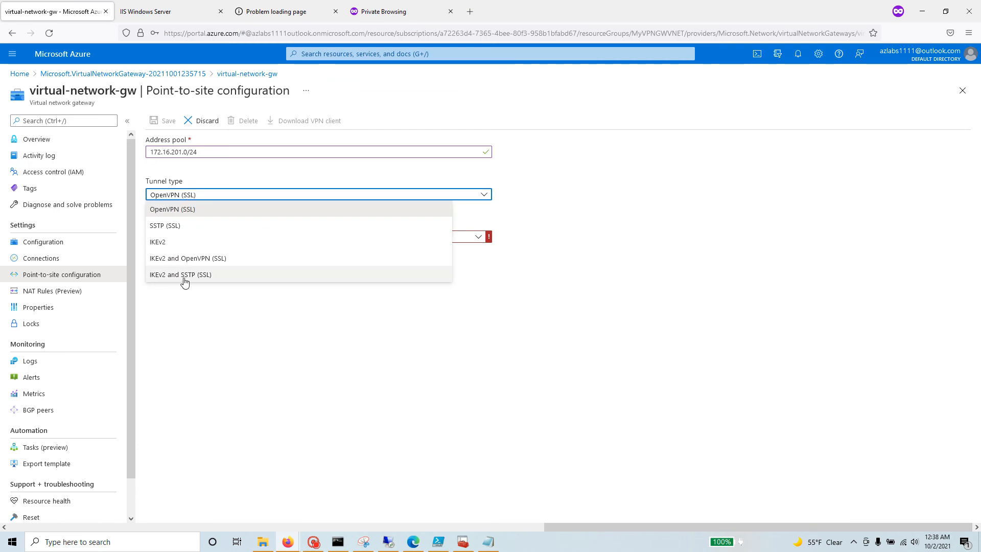
left_click(236, 279)
key("alt+Tab")
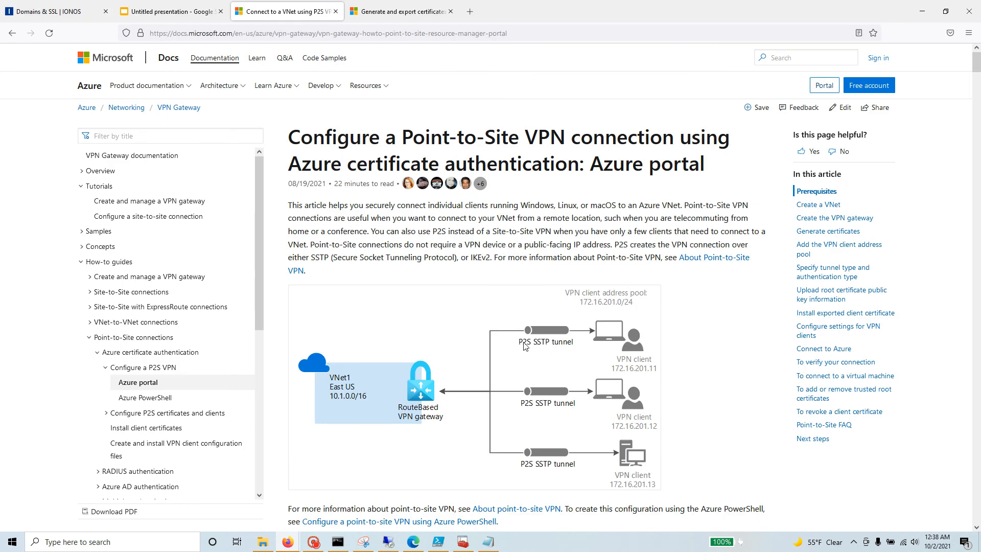
key("alt+Tab")
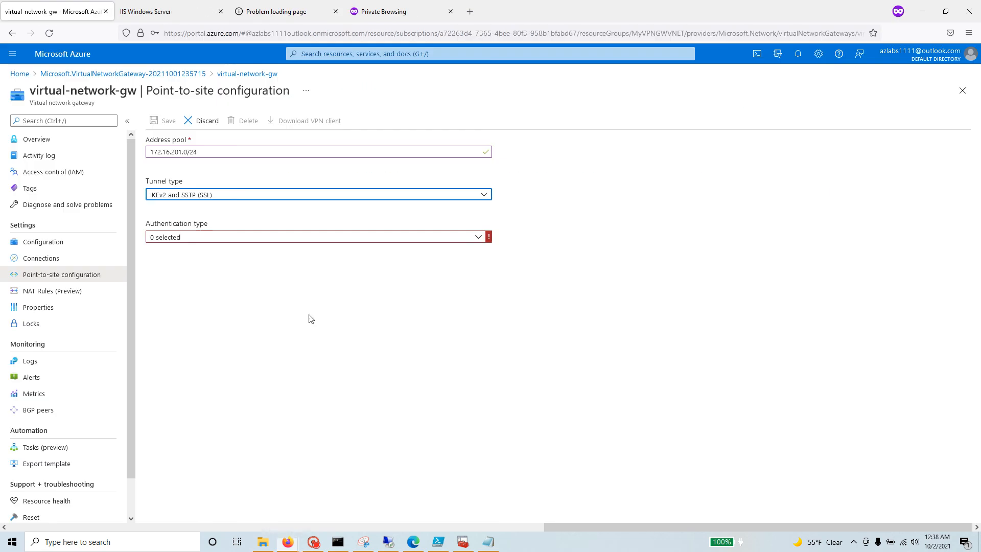
Set the point-to-site authentication type to Azure certificate.
left_click(209, 239)
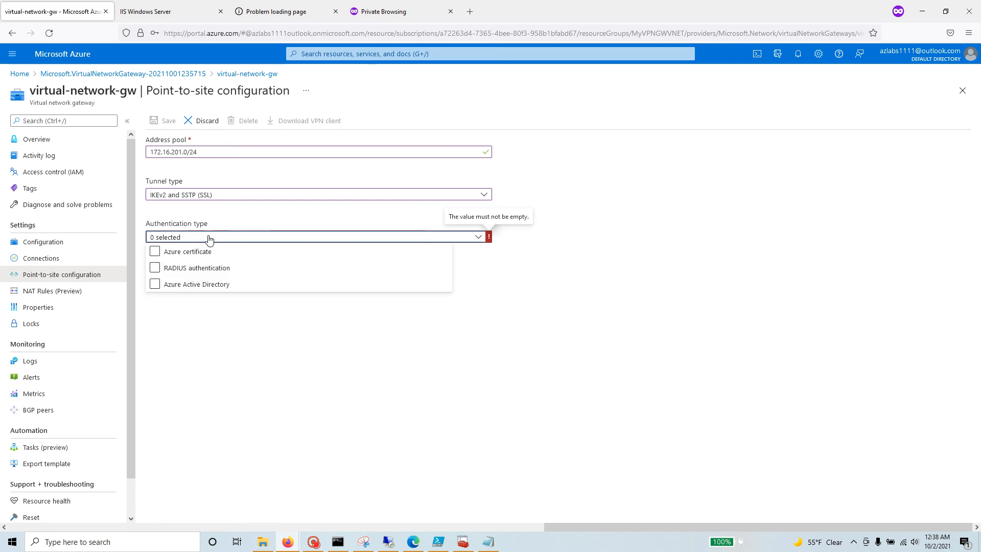
left_click(206, 250)
left_click(155, 252)
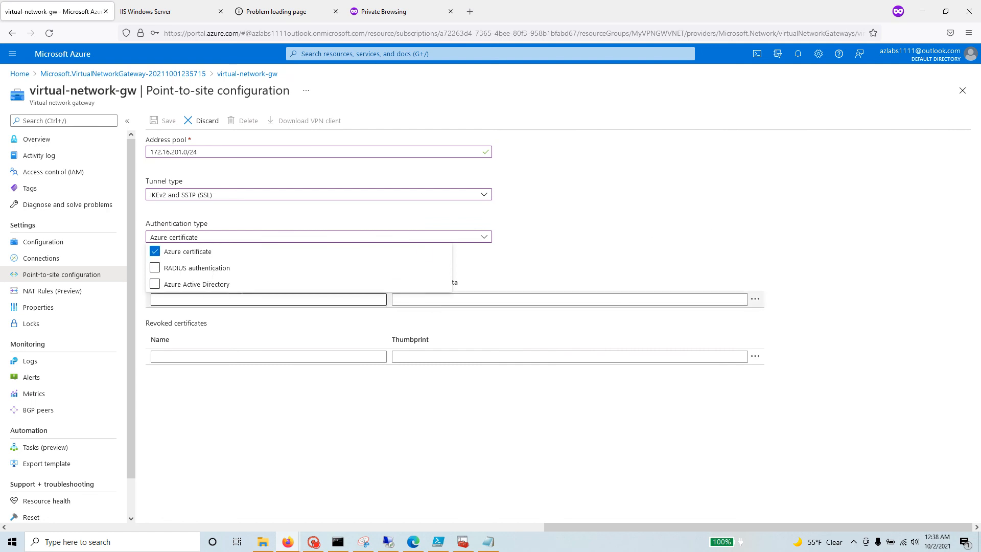
left_click(636, 220)
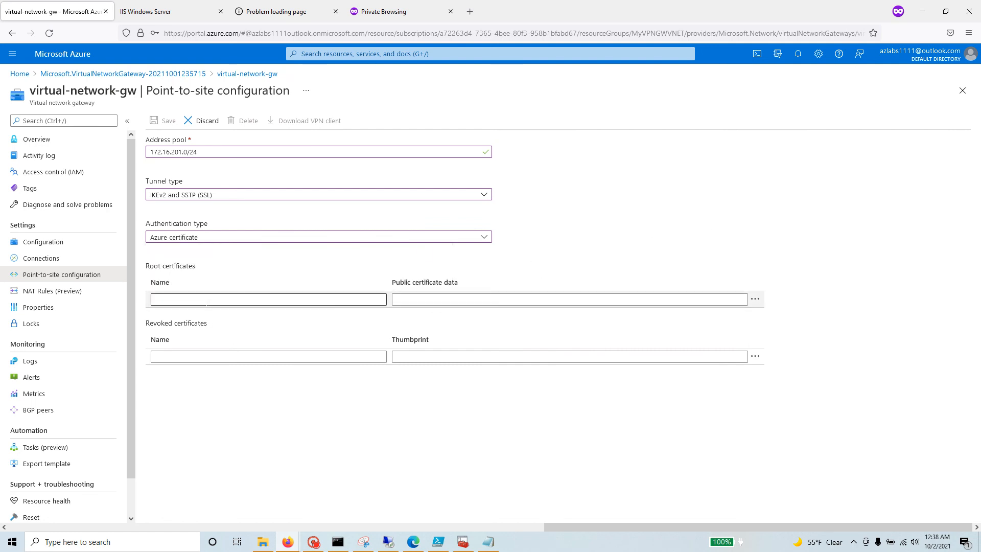
Name the first root certificate entry client-cert.
left_click(210, 299)
type("client")
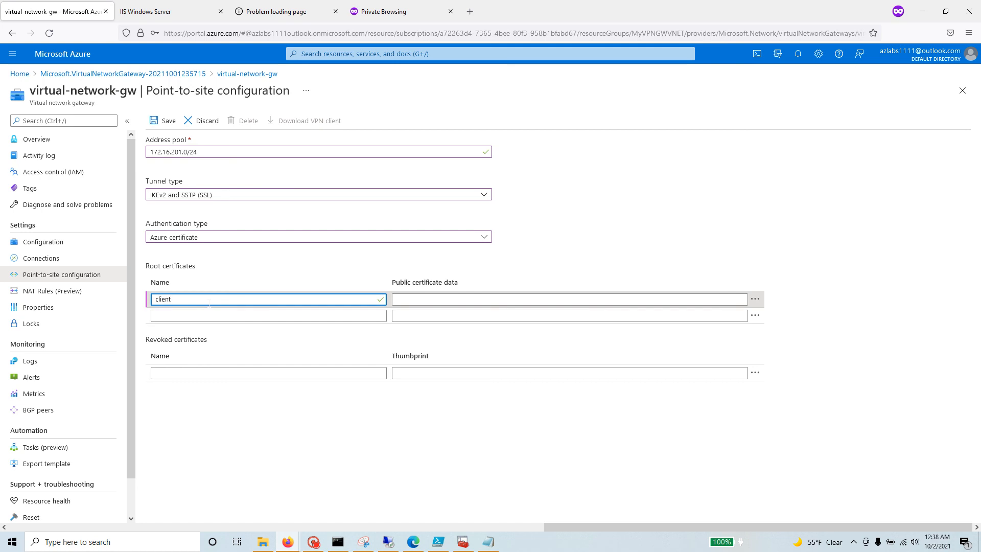
type("-cert")
Copy the selected certificate text from client-cert.cer in Notepad and paste it as the public certificate data of the client-cert root certificate.
left_click(488, 542)
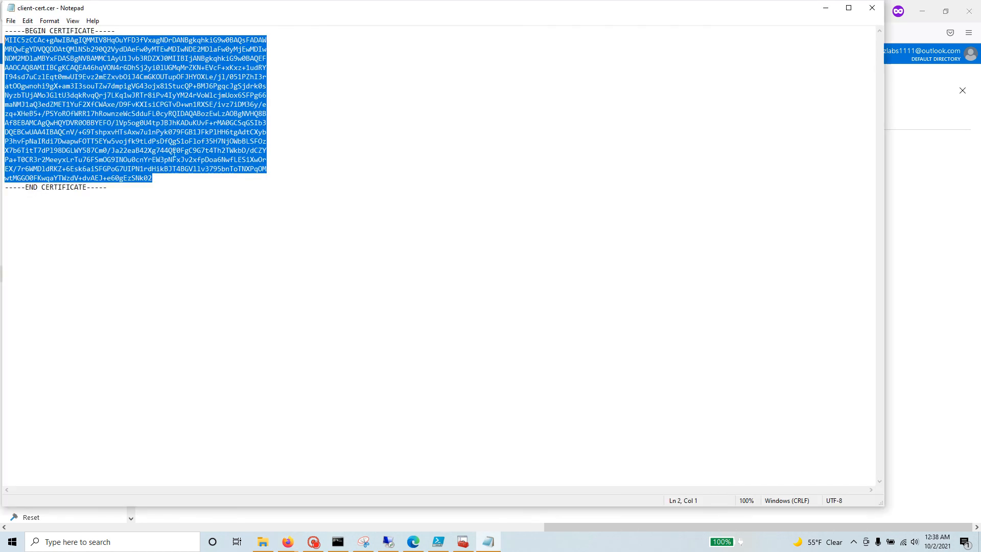
right_click(170, 96)
left_click(105, 126)
left_click(826, 8)
left_click(424, 300)
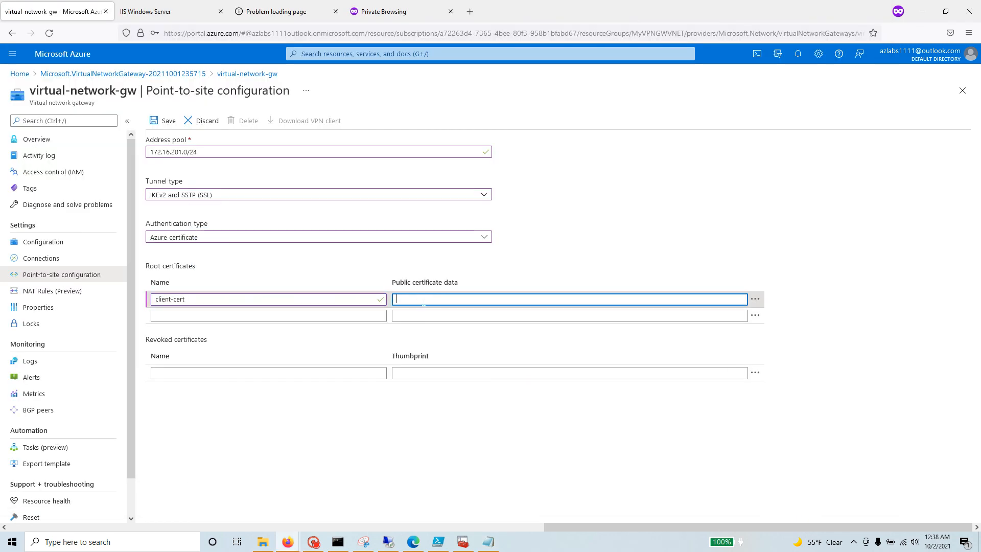
key("ctrl+v")
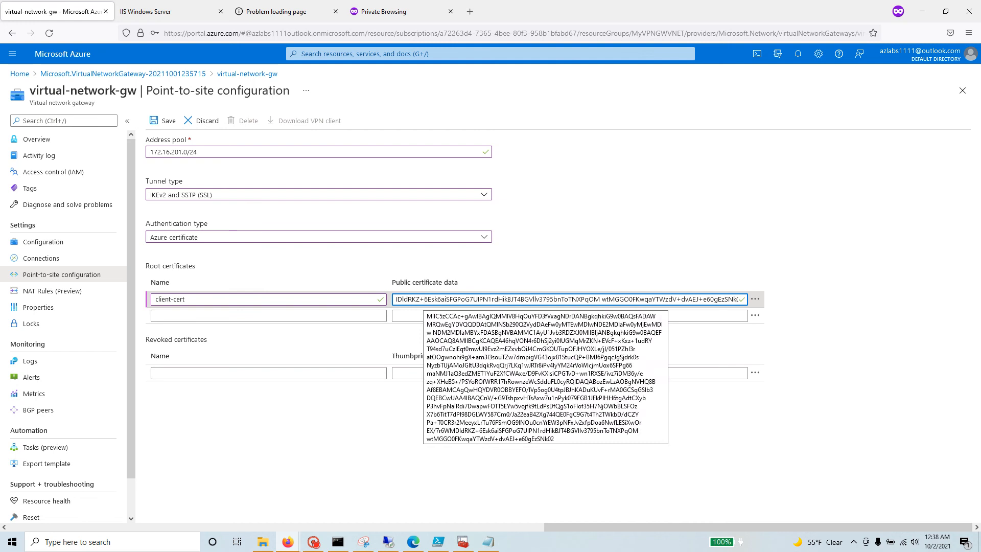
left_click(528, 272)
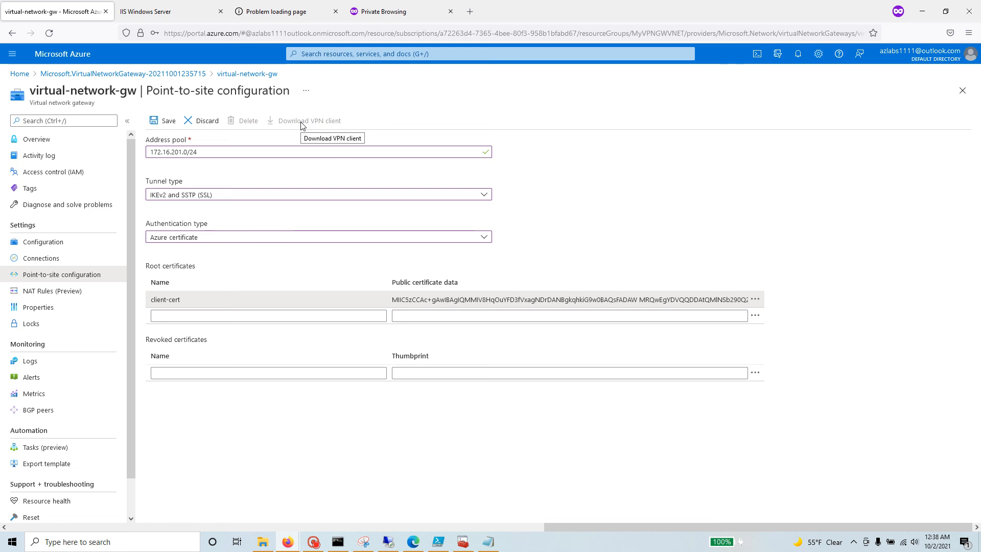
Save the gateway's point-to-site configuration and open the notifications to check the save's progress.
left_click(163, 124)
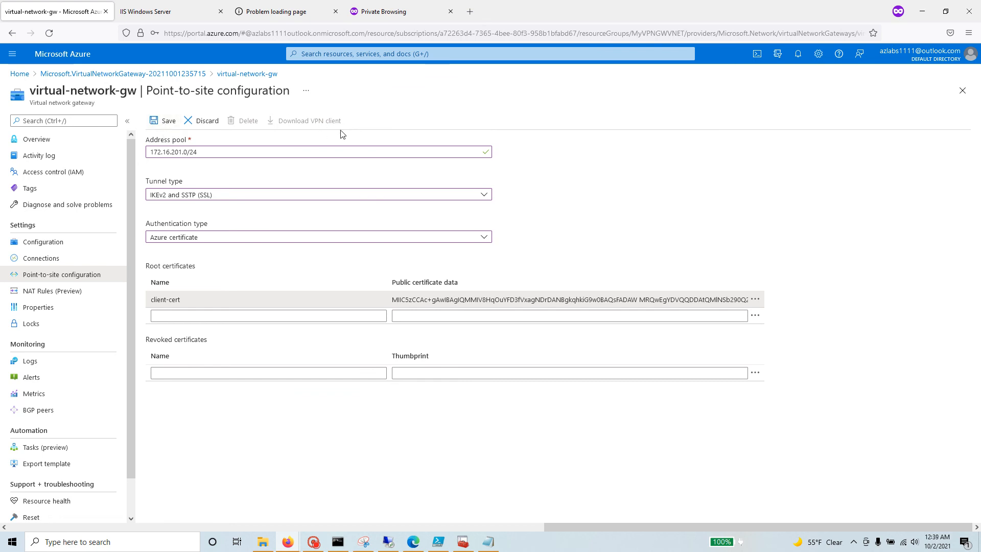
left_click(164, 126)
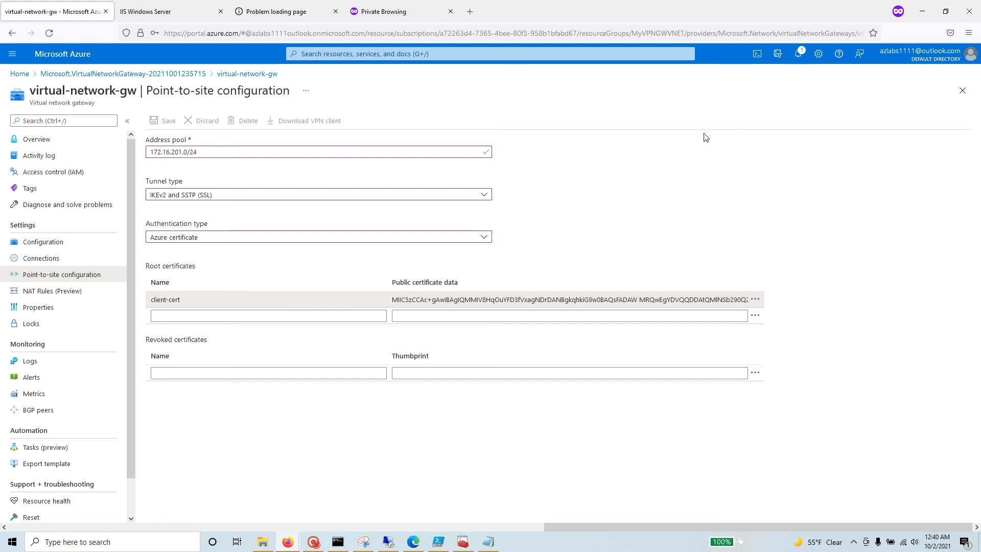
left_click(800, 54)
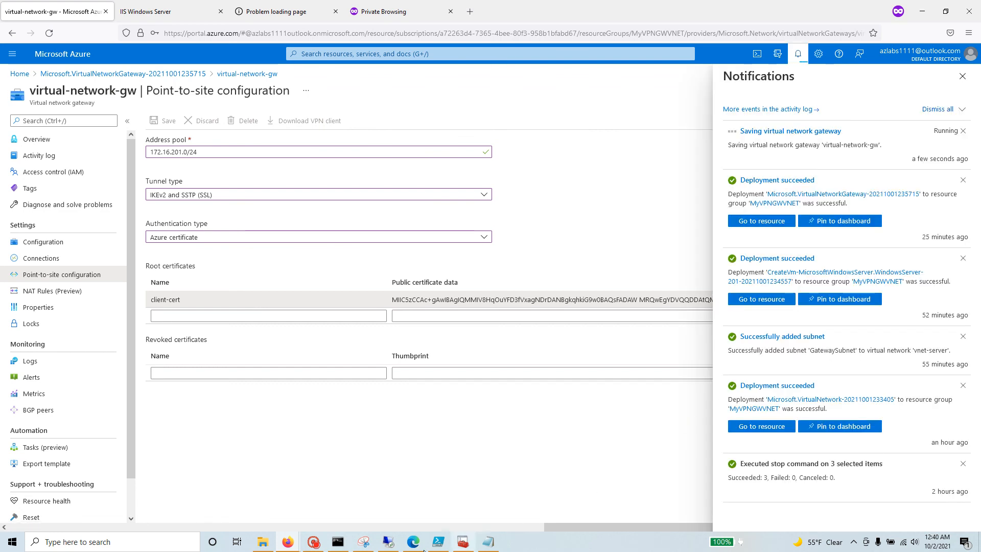
left_click(314, 542)
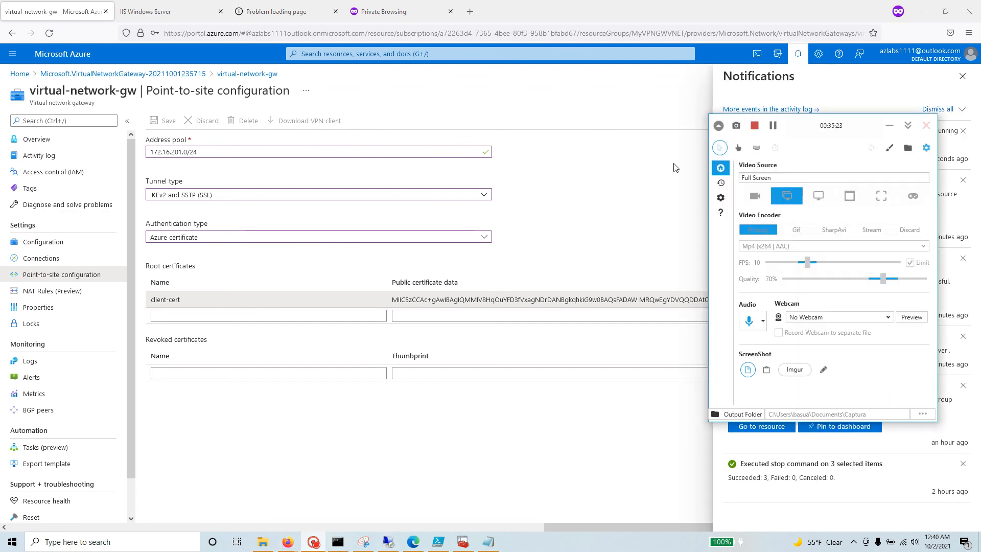
left_click(773, 127)
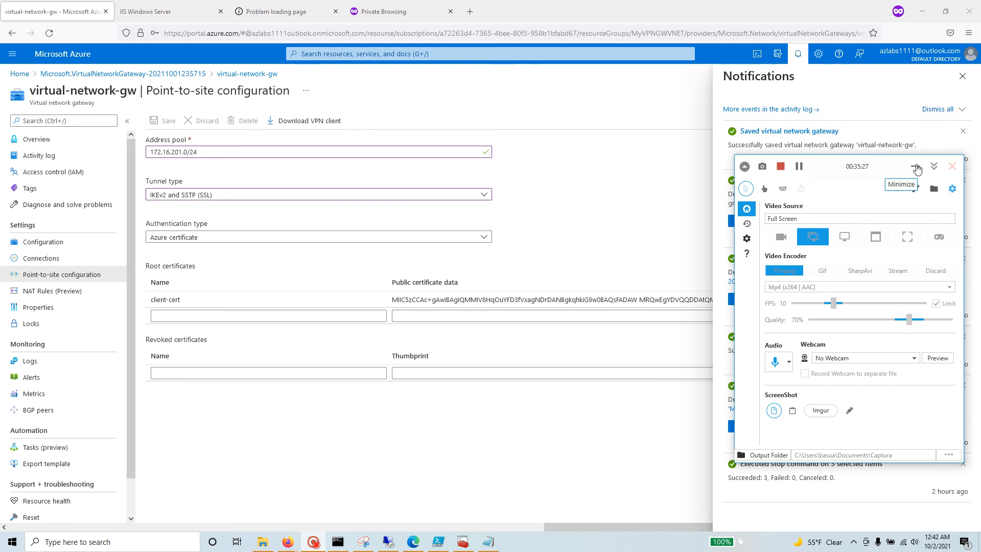
left_click(916, 168)
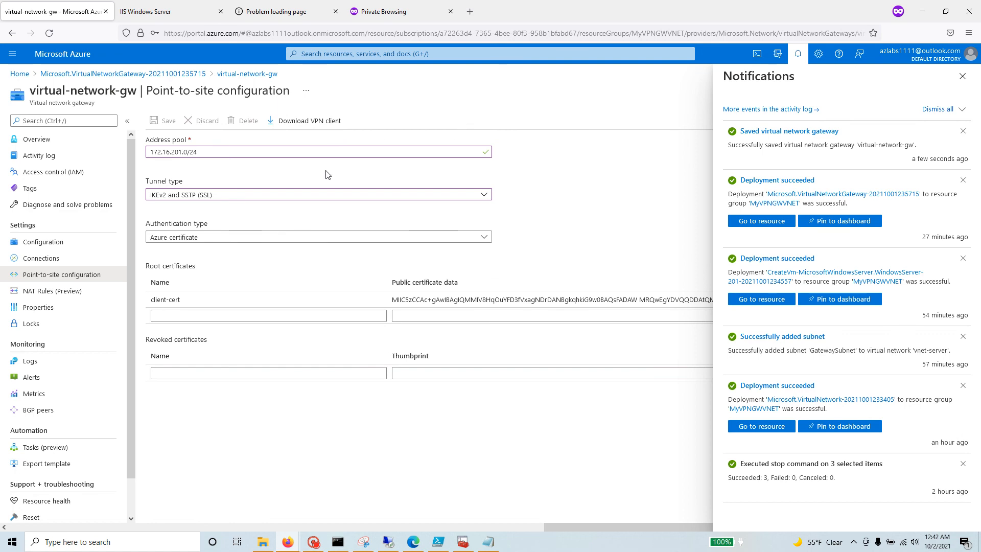
Download the gateway's VPN client package and save it as virtual-network-gw.zip, closing the notifications.
left_click(317, 121)
left_click(970, 80)
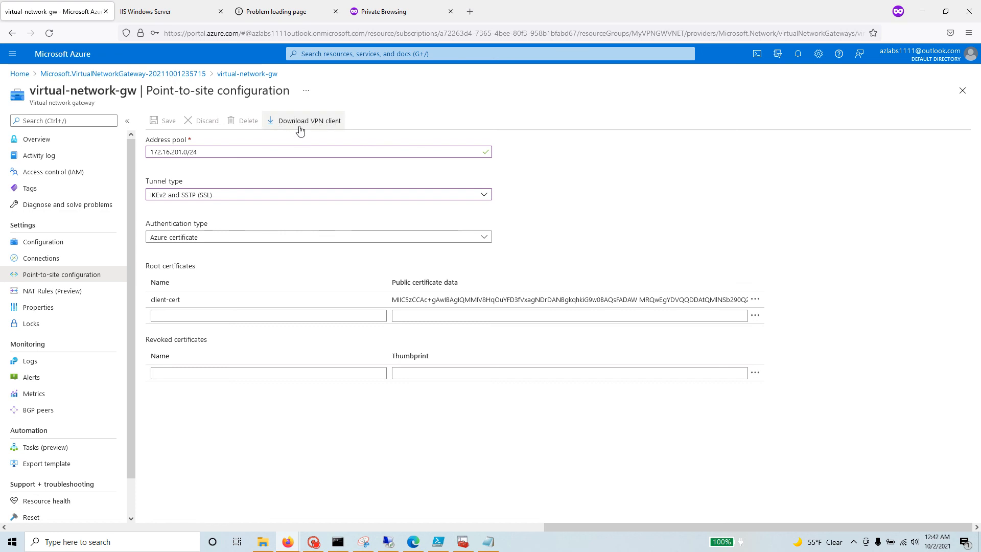
left_click(305, 123)
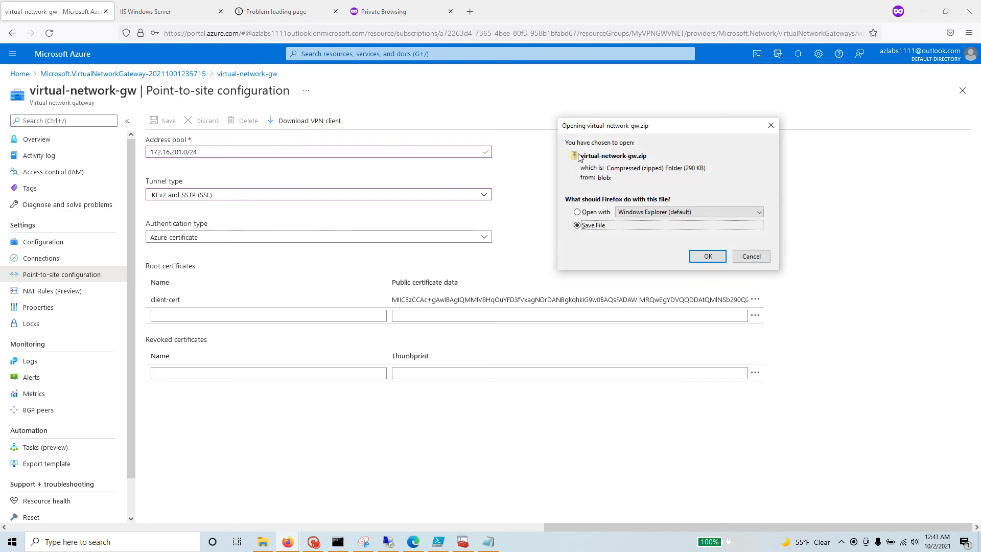
left_click(708, 257)
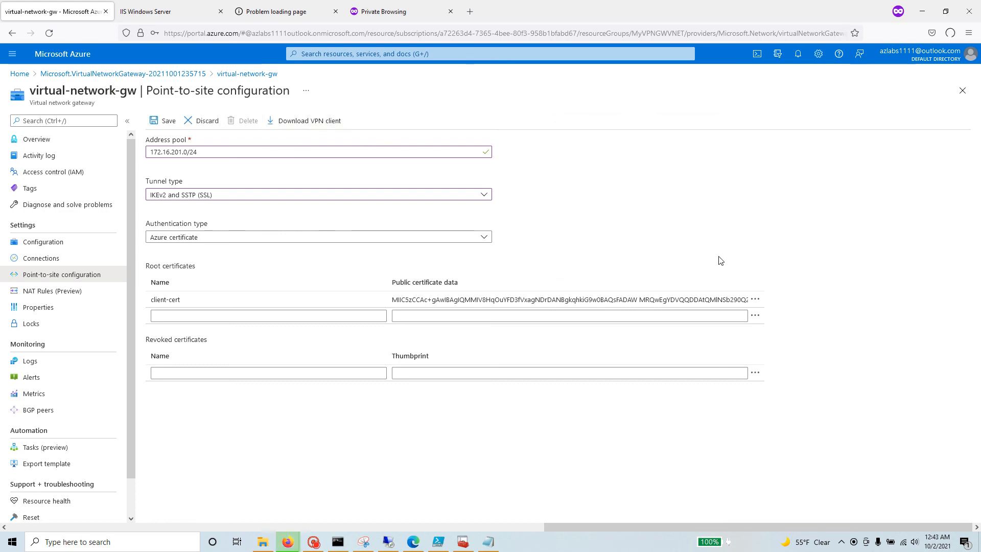
Locate the downloaded virtual-network-gw.zip in its folder and open the WindowsAmd64 folder inside it.
left_click(952, 36)
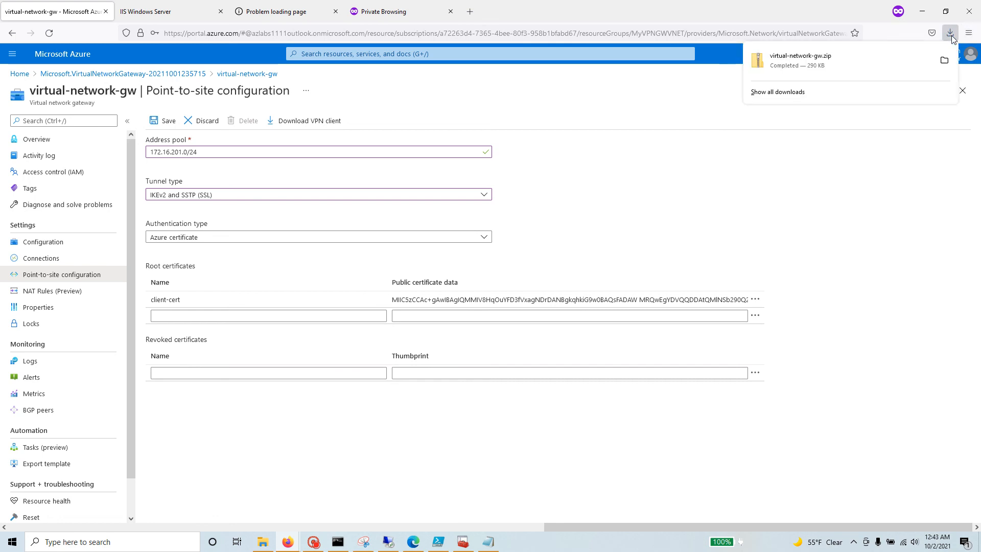
left_click(945, 61)
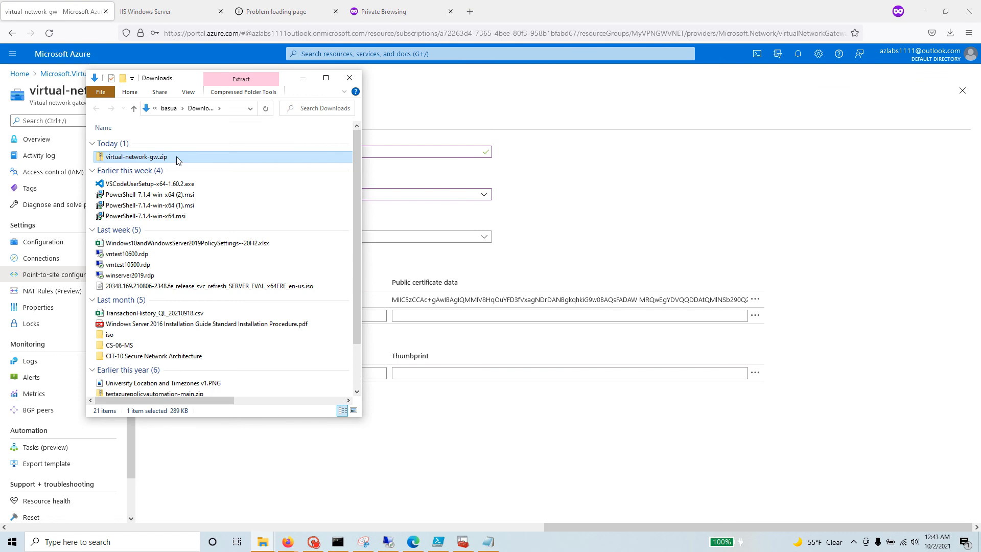
double_click(179, 161)
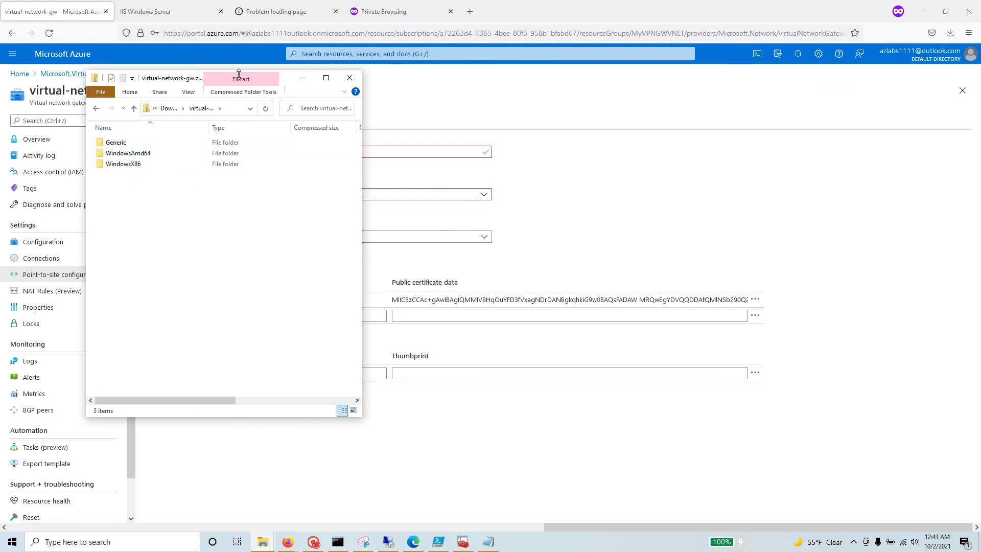
double_click(156, 154)
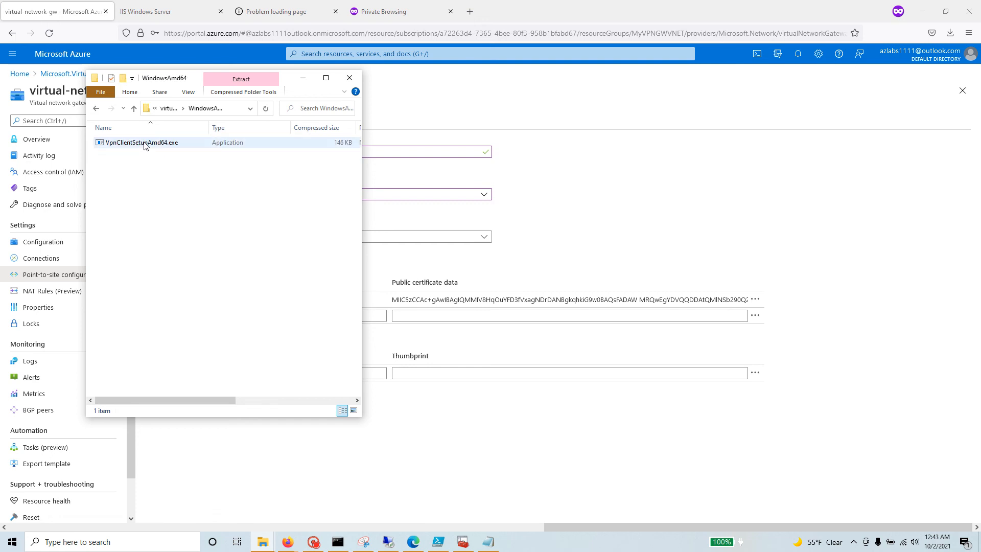
Run VpnClientSetupAmd64.exe despite the SmartScreen block and agree to install the VPN client for vnet-server.
double_click(164, 145)
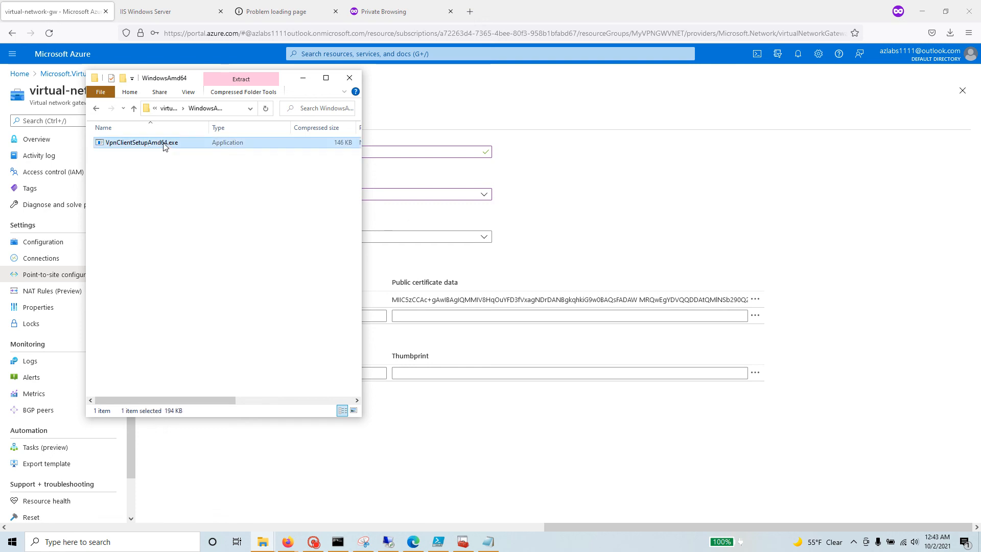
left_click(493, 292)
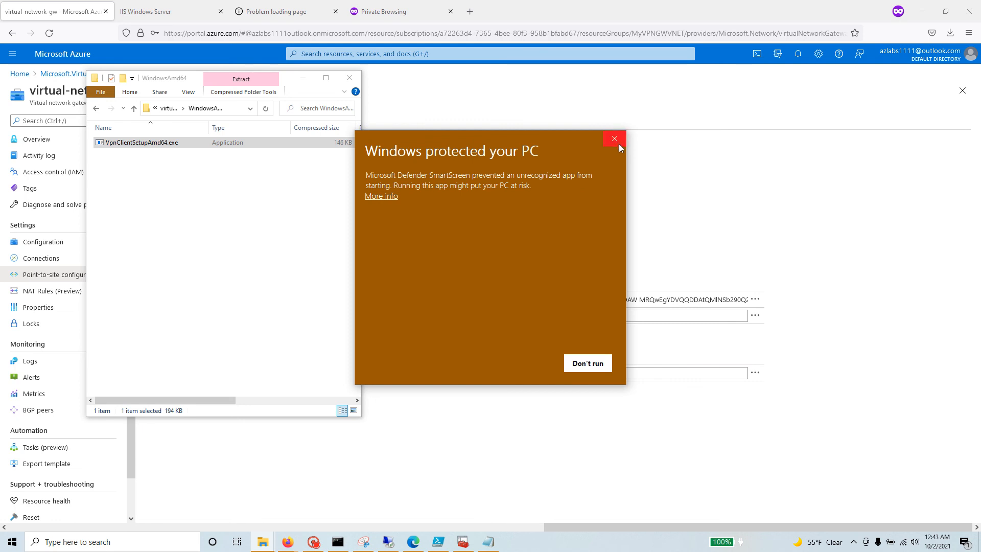
left_click(380, 197)
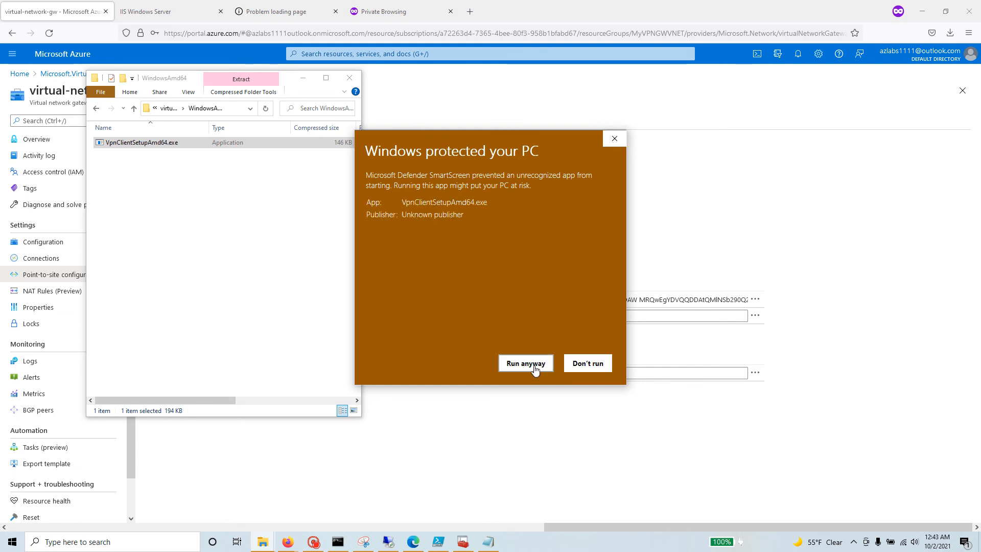
left_click(526, 363)
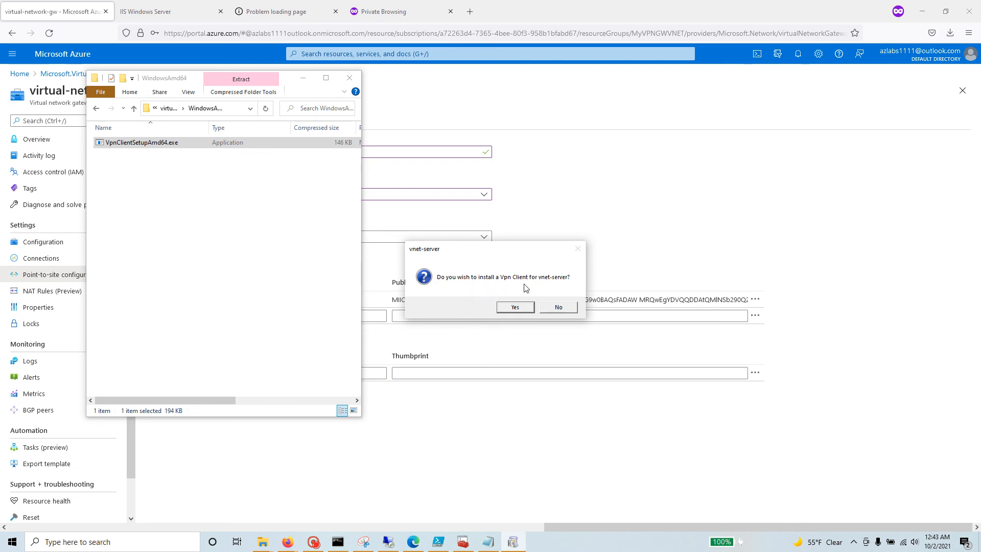
left_click(516, 308)
left_click(315, 543)
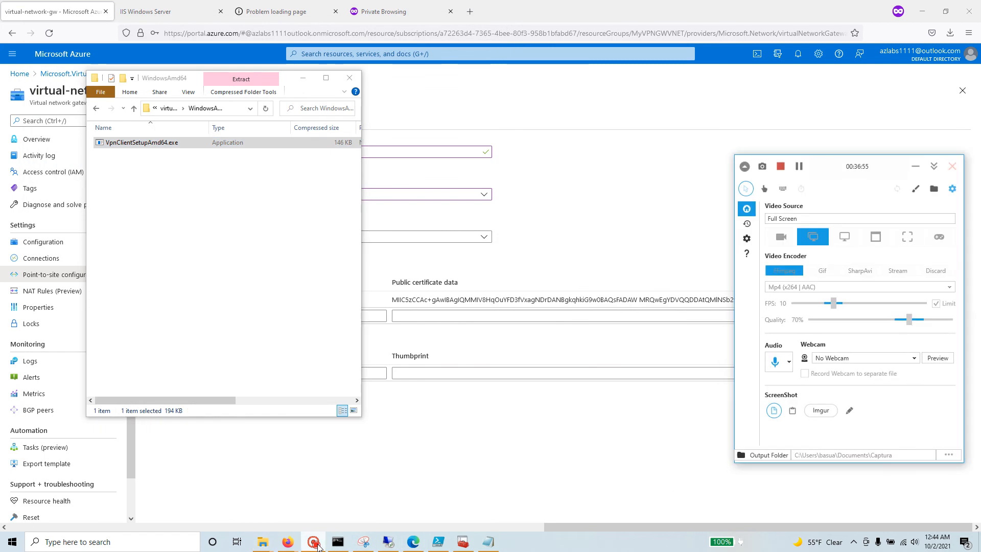
left_click(915, 166)
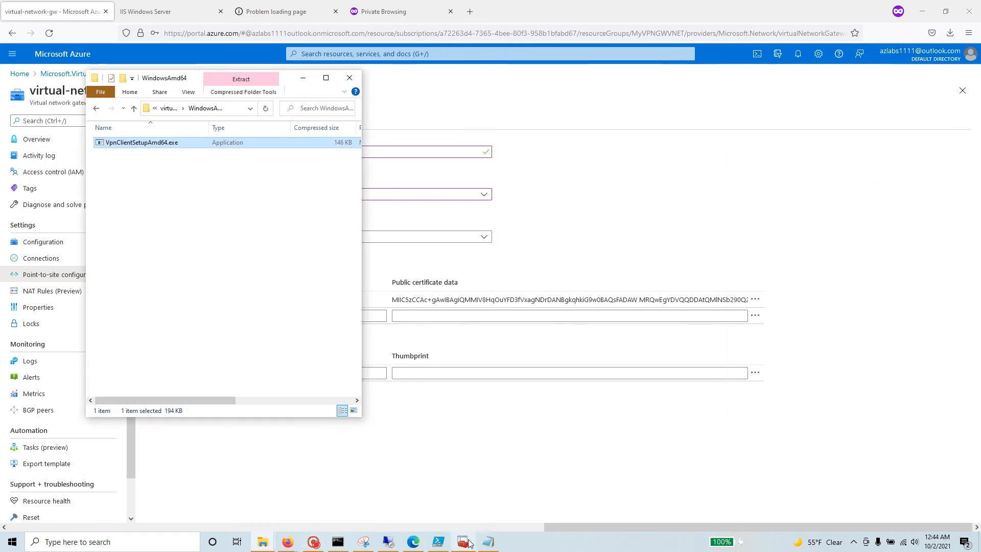
mouse_move(466, 546)
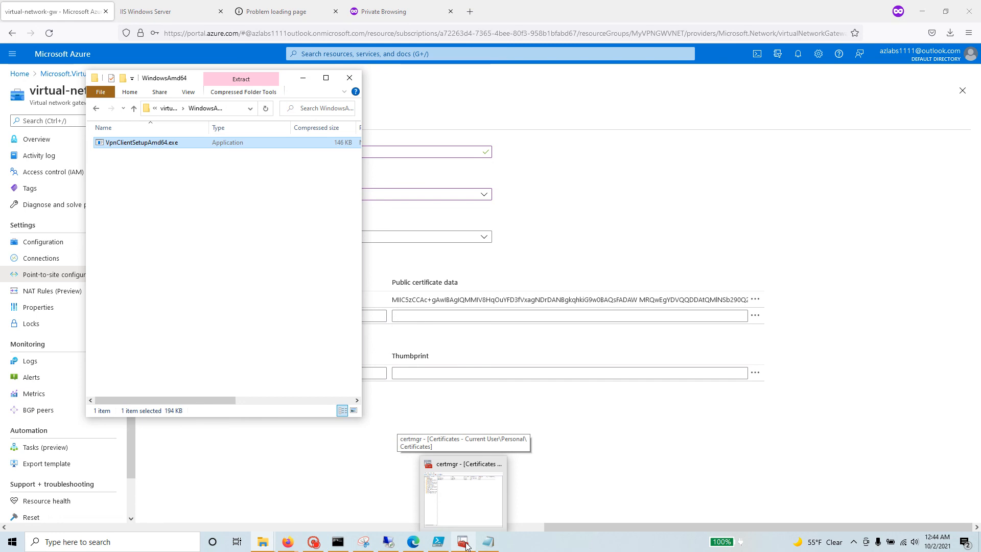
left_click(316, 545)
left_click(800, 168)
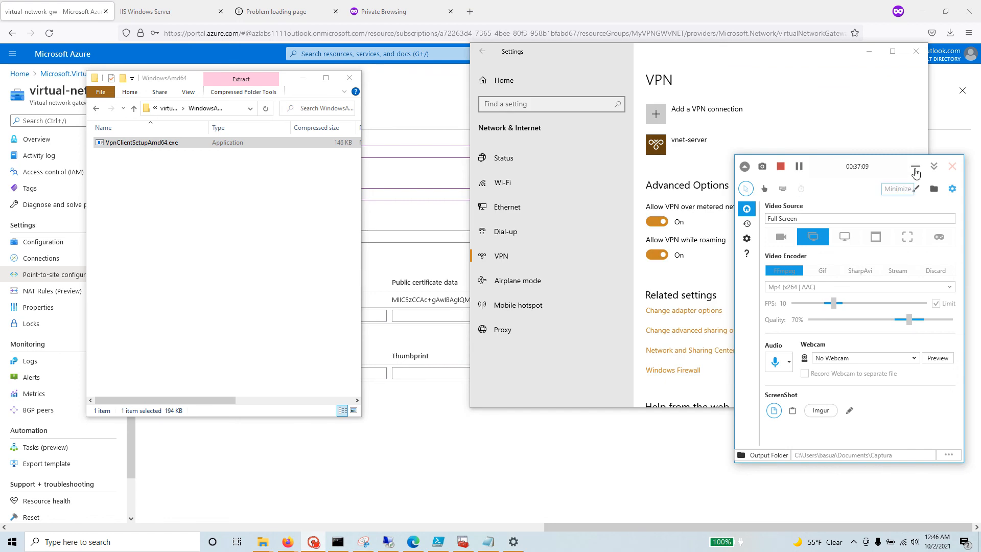
left_click(915, 173)
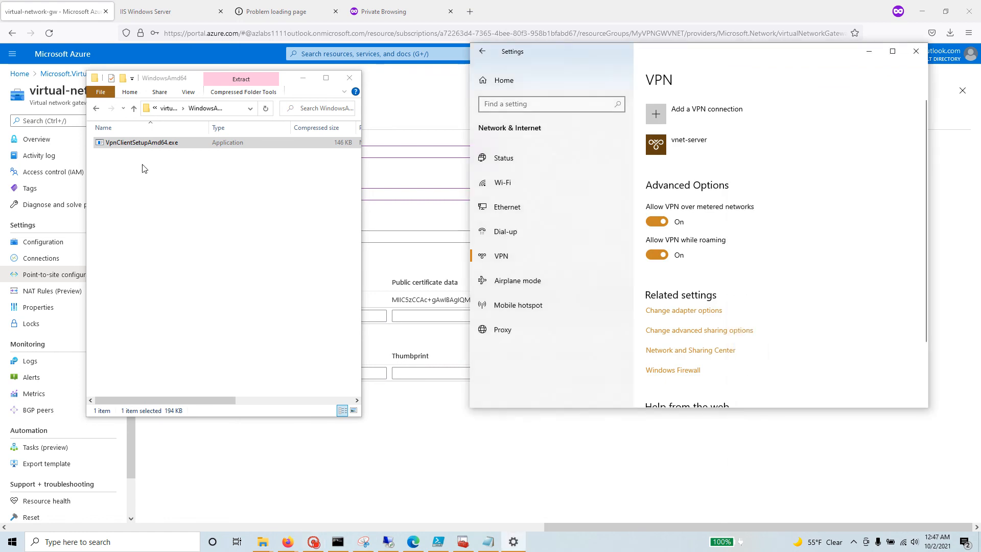
Dismiss the installer file's context menu, minimize the WindowsAmd64 folder window and close Windows Settings.
right_click(152, 145)
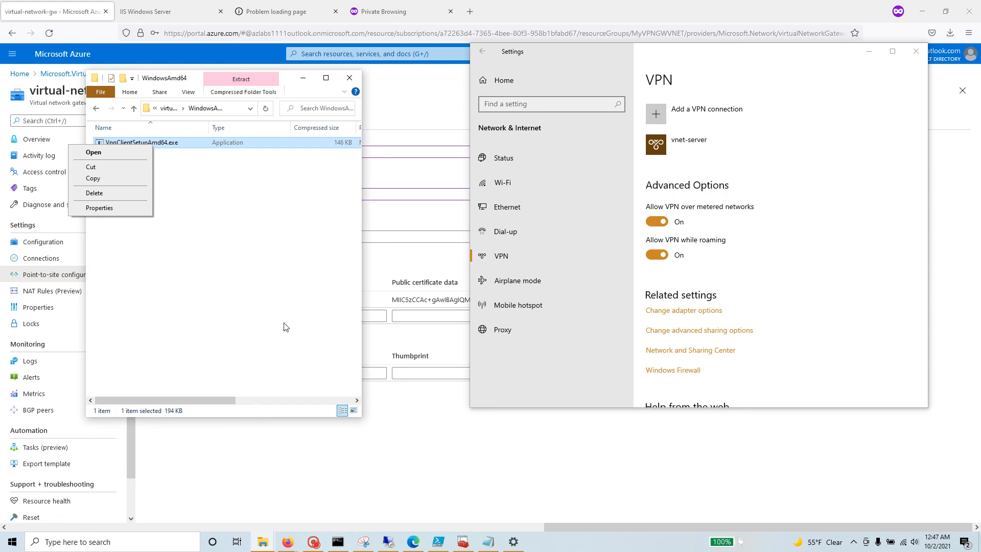
left_click(303, 82)
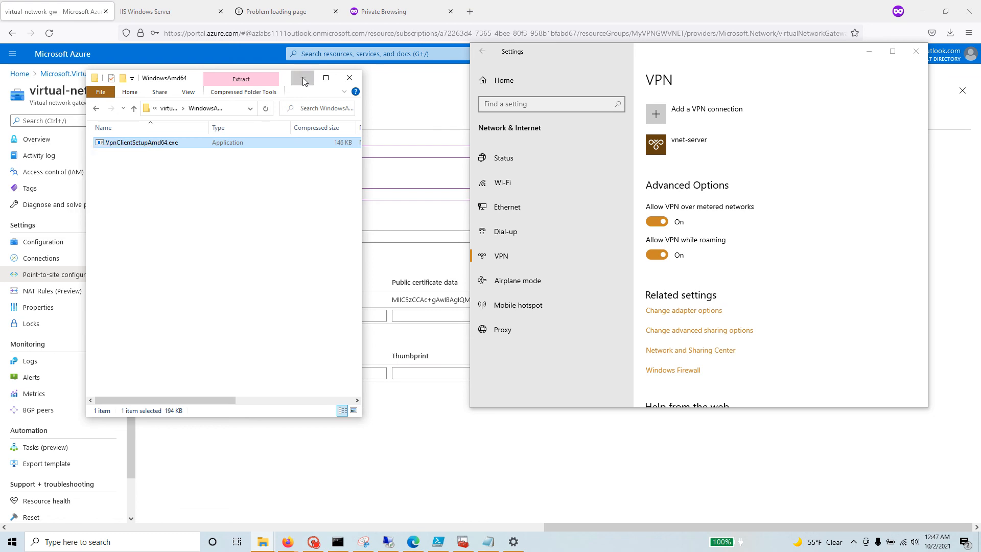
left_click(303, 82)
left_click(916, 51)
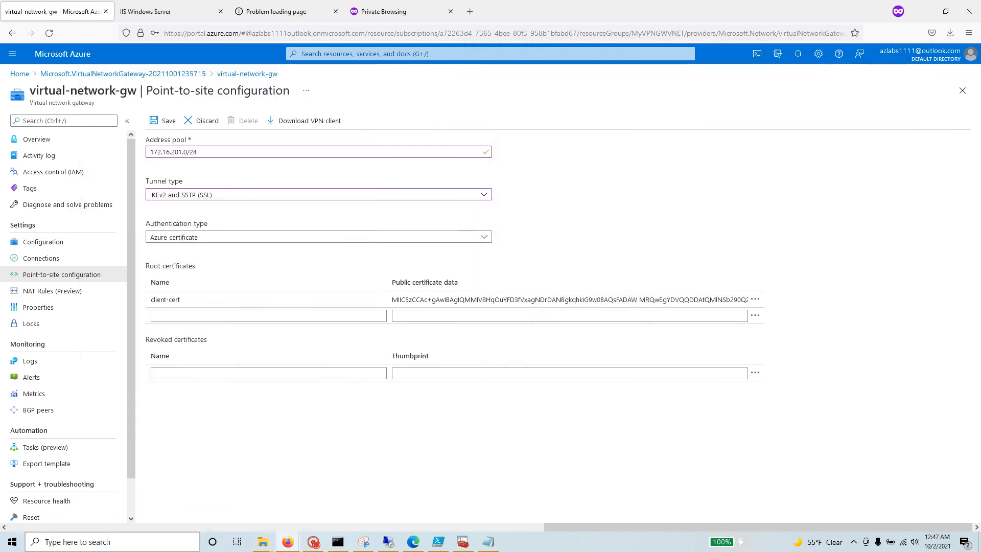
Search Windows for Settings and open the Network & Internet VPN page to check the vnet-server connection.
left_click(104, 542)
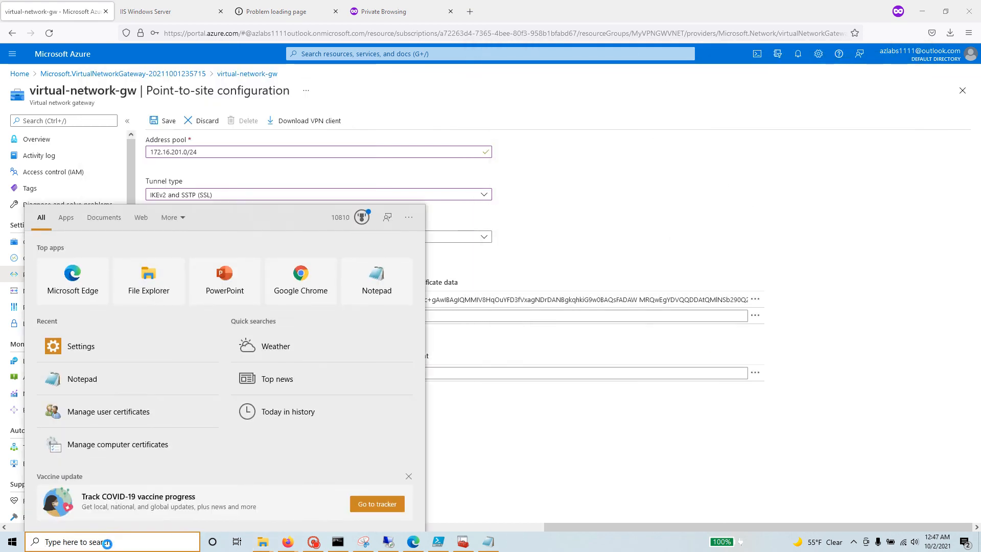
type("sett")
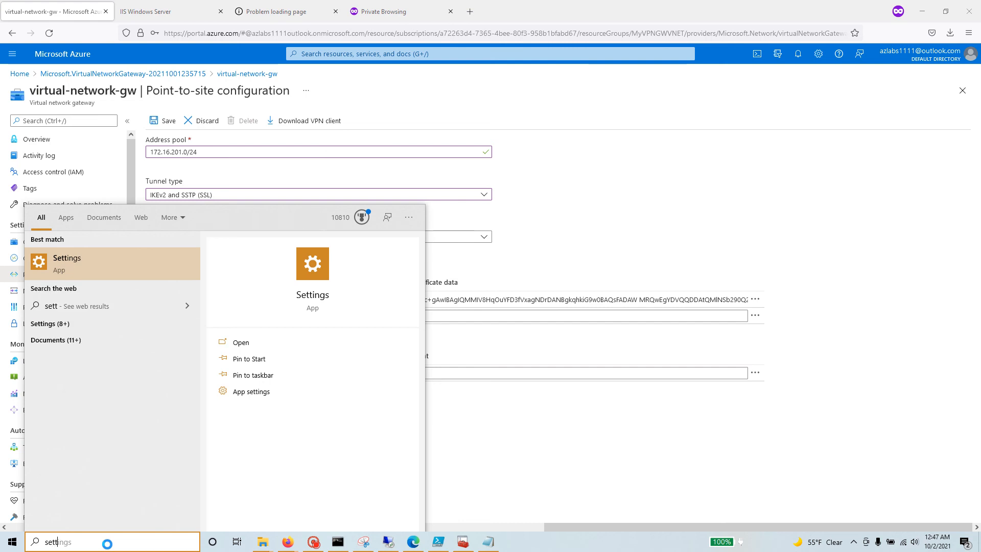
left_click(87, 263)
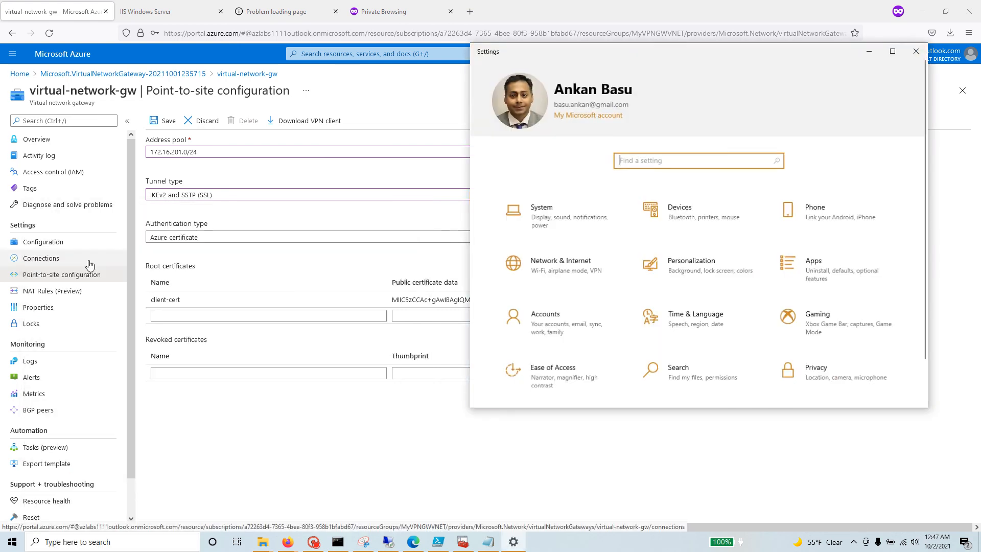
left_click(564, 266)
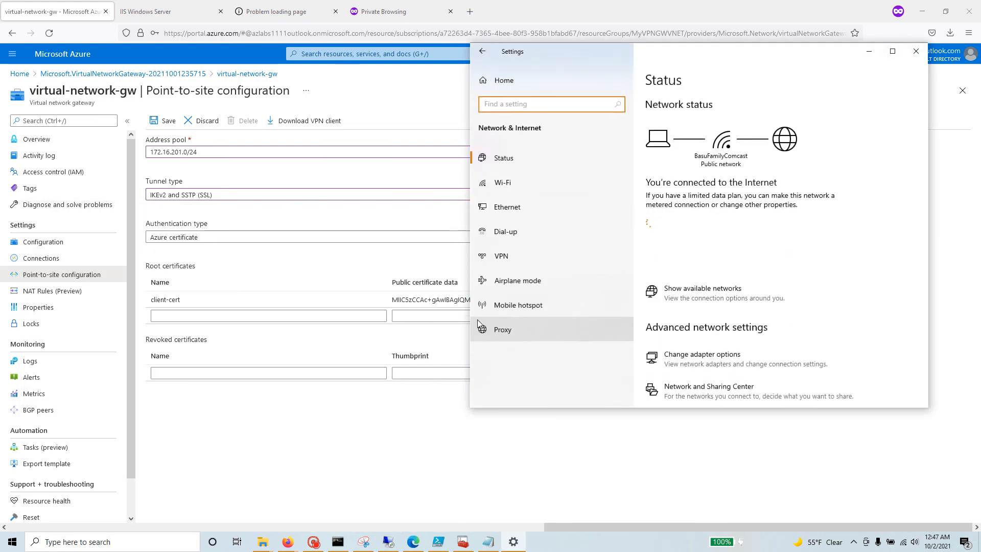
left_click(521, 255)
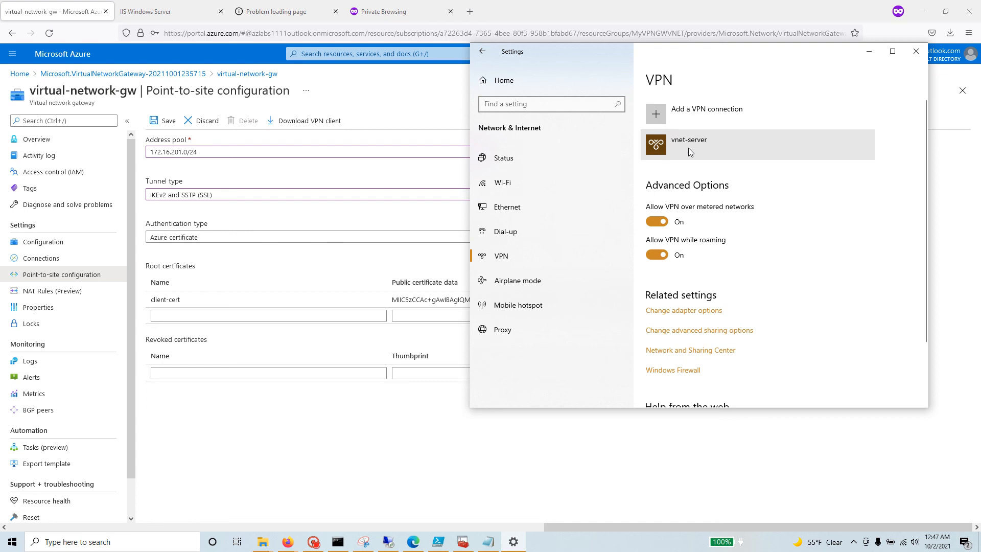
Switch back to the Azure portal and view the subnets of the vnet-server virtual network in resource group MyVPNGWVNET.
key("alt+Tab")
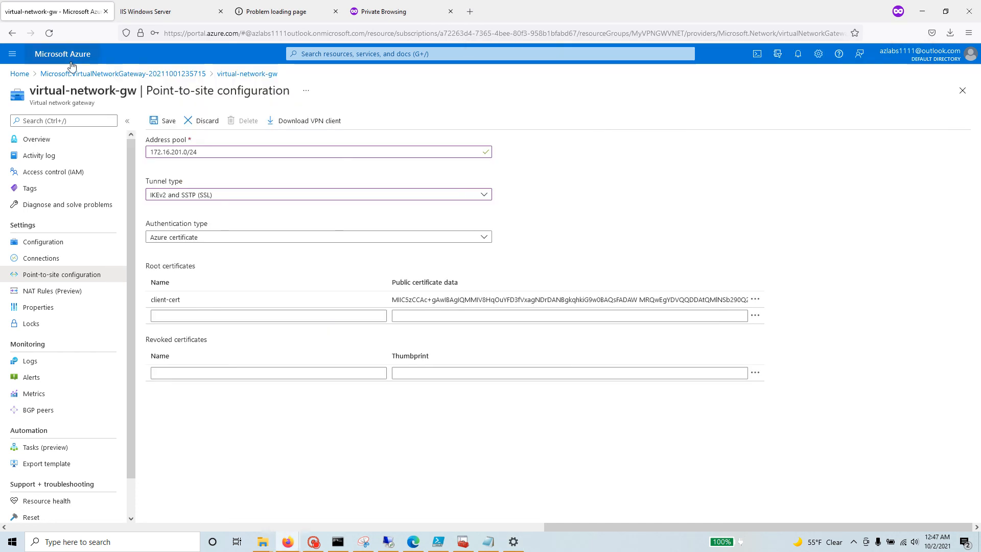
left_click(20, 75)
left_click(542, 308)
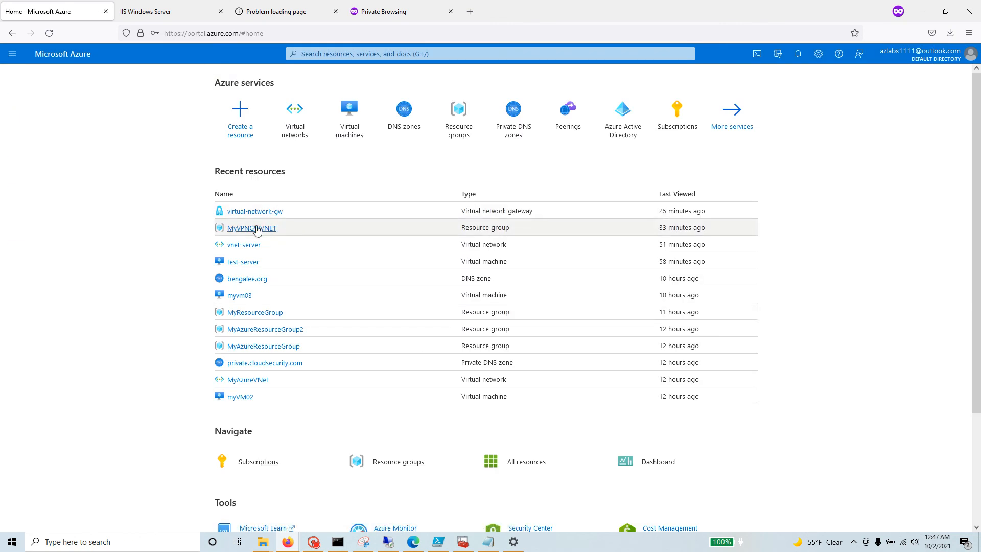
left_click(254, 227)
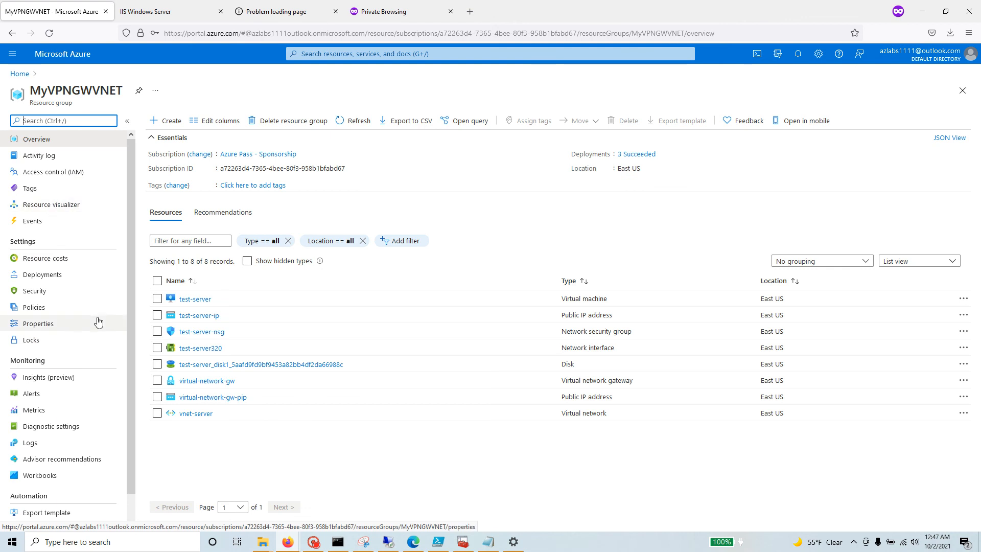
left_click(199, 418)
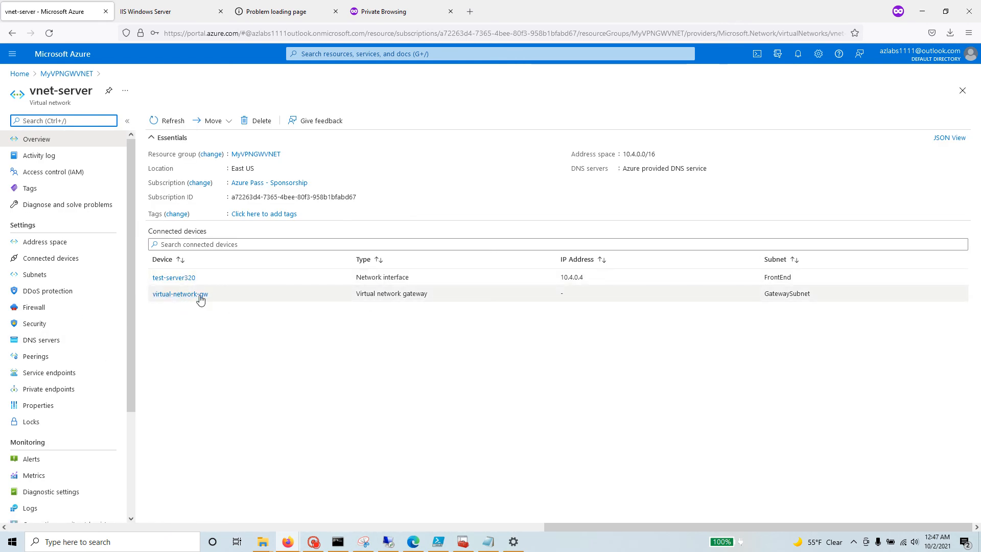
left_click(36, 277)
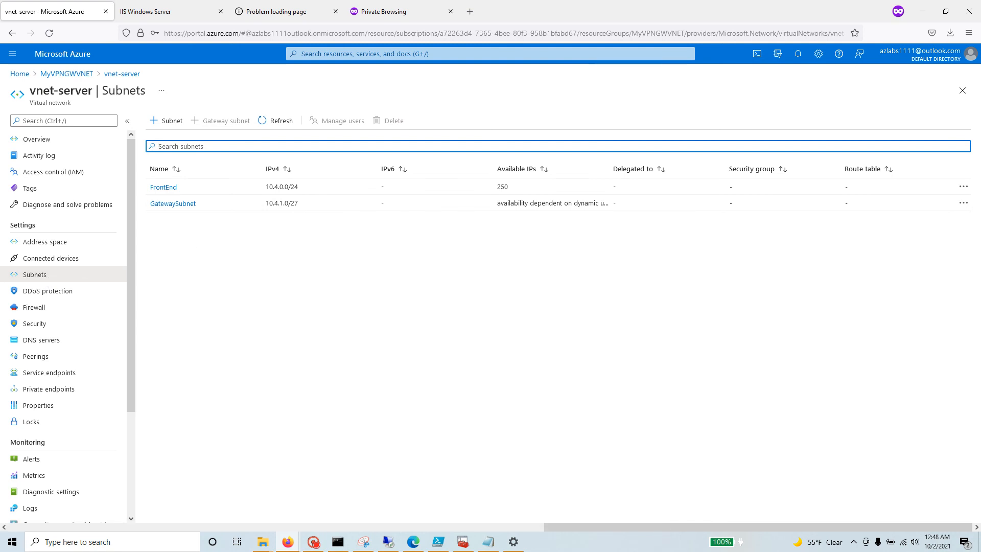
Switch from the Azure portal to the Windows VPN settings and expand the vnet-server connection.
key("alt")
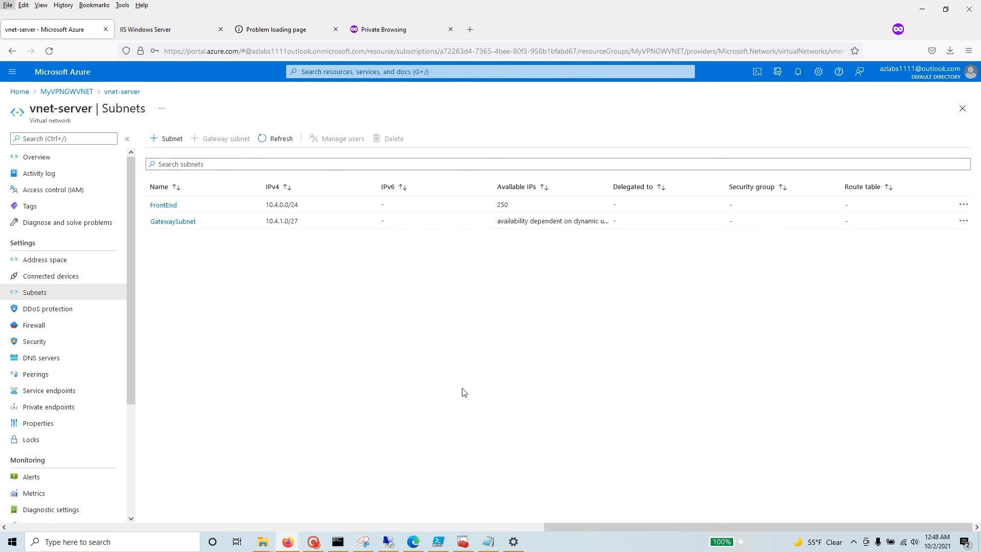
key("alt+Tab")
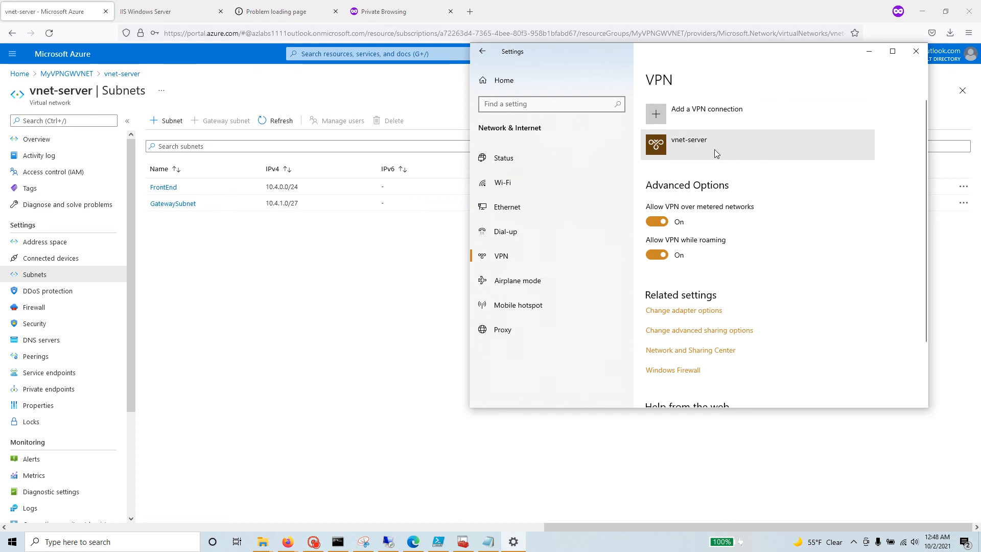
left_click(715, 143)
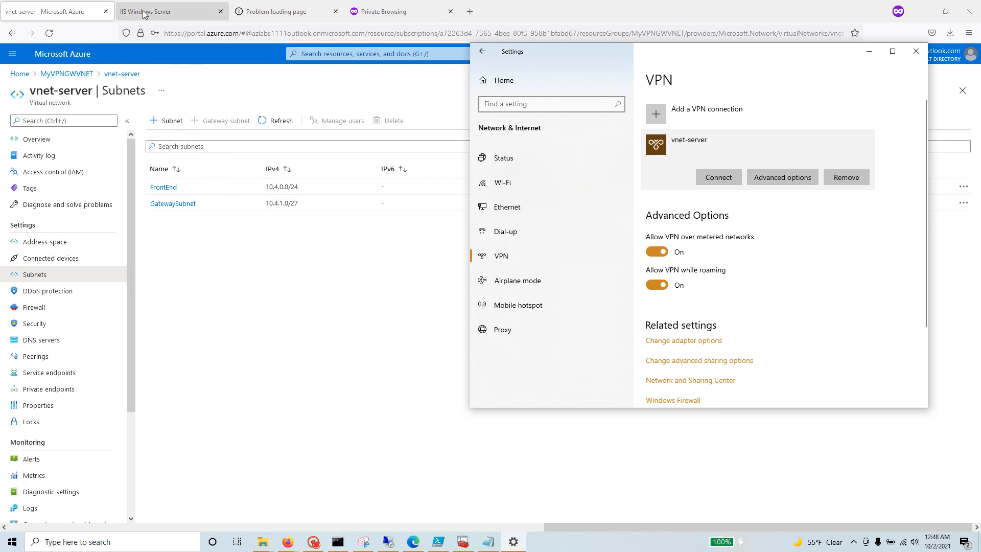
Test web access without the VPN by reloading the private address 10.4.0.4 and the public address 168.62.172.252 in their browser tabs.
left_click(264, 15)
left_click(148, 33)
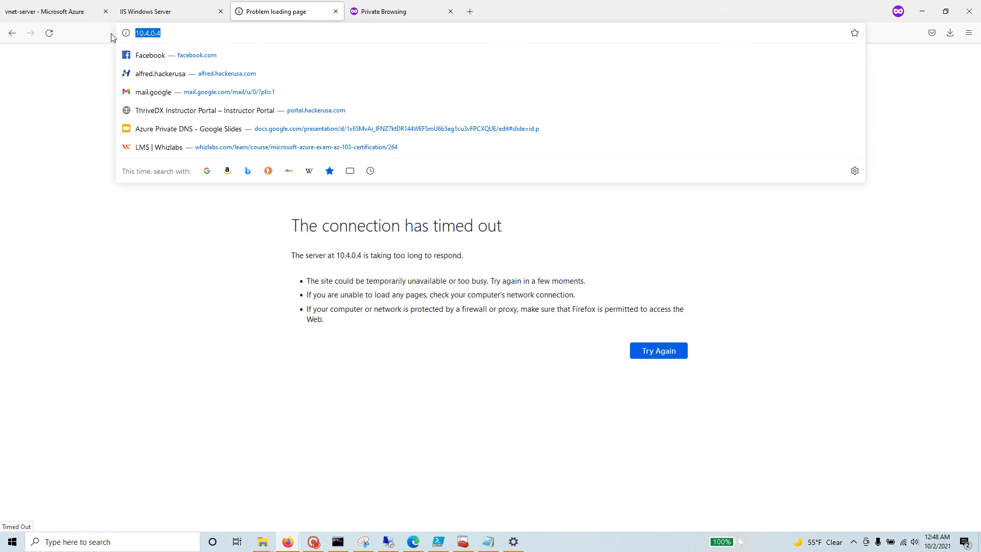
key("Return")
key("ctrl+l")
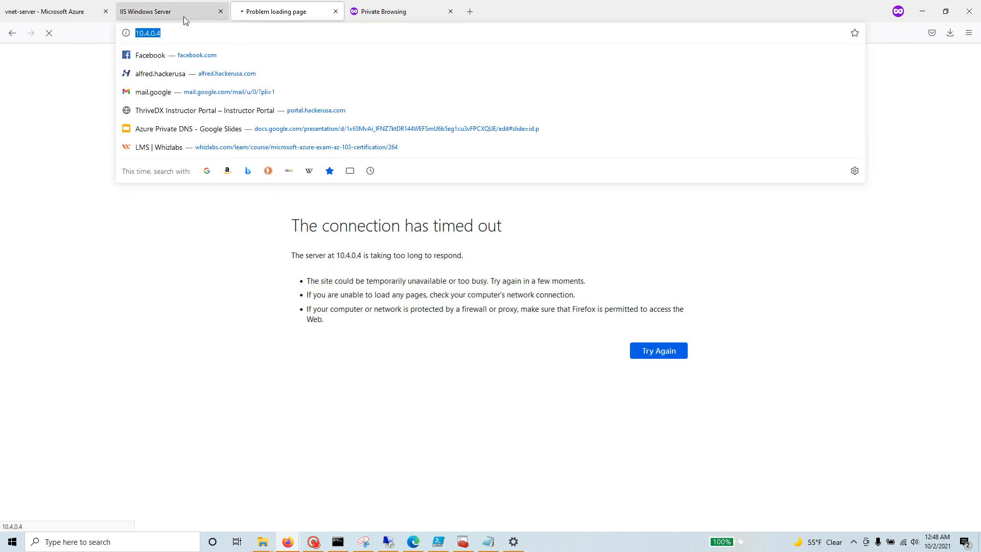
left_click(159, 11)
left_click(221, 34)
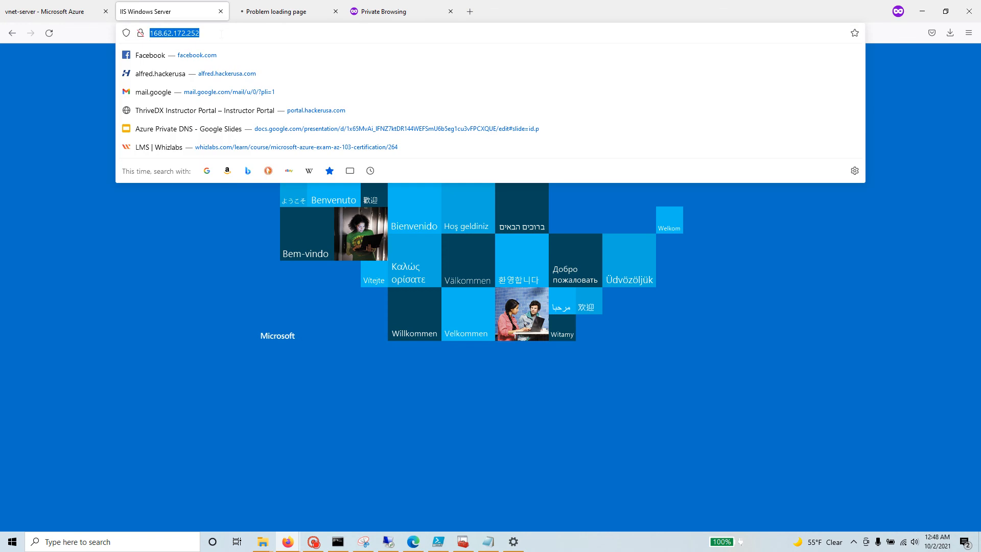
key("Return")
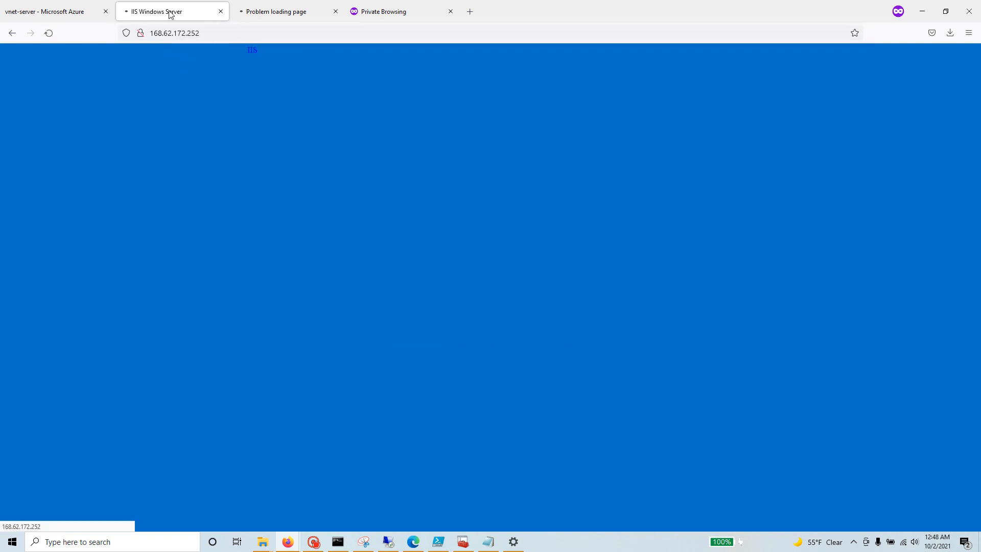
left_click(273, 13)
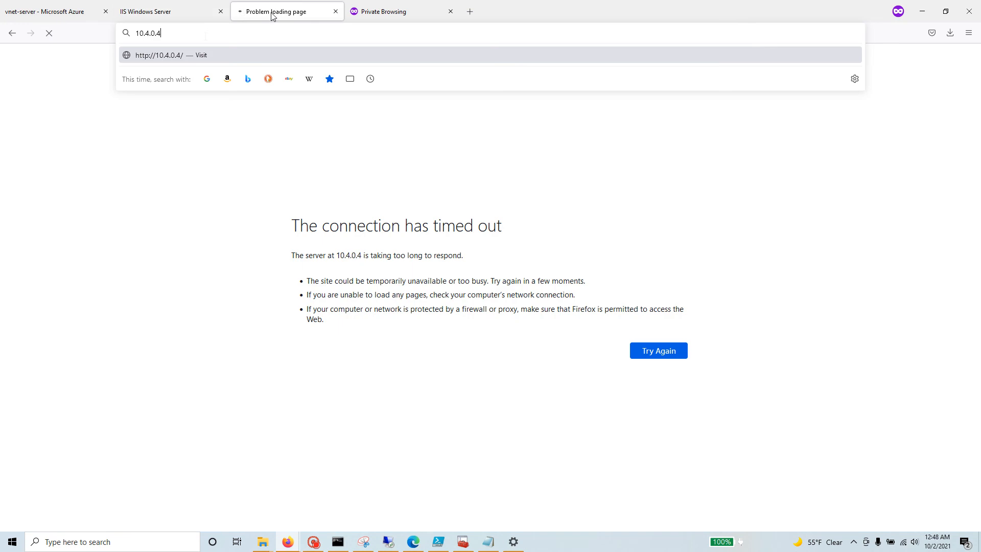
Connect the vnet-server VPN from Windows Settings and allow the Azure VPN client to update the routing table.
key("alt+Tab")
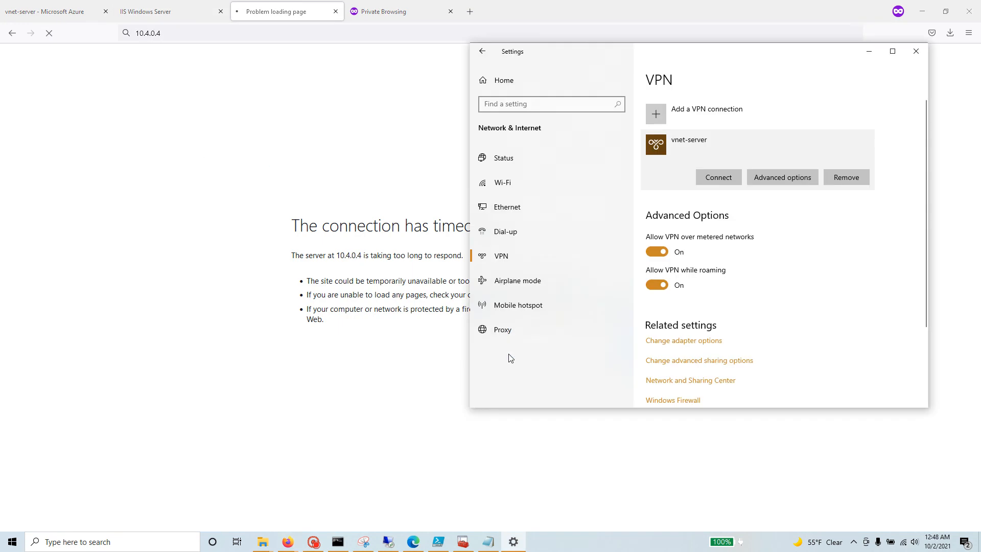
left_click(725, 179)
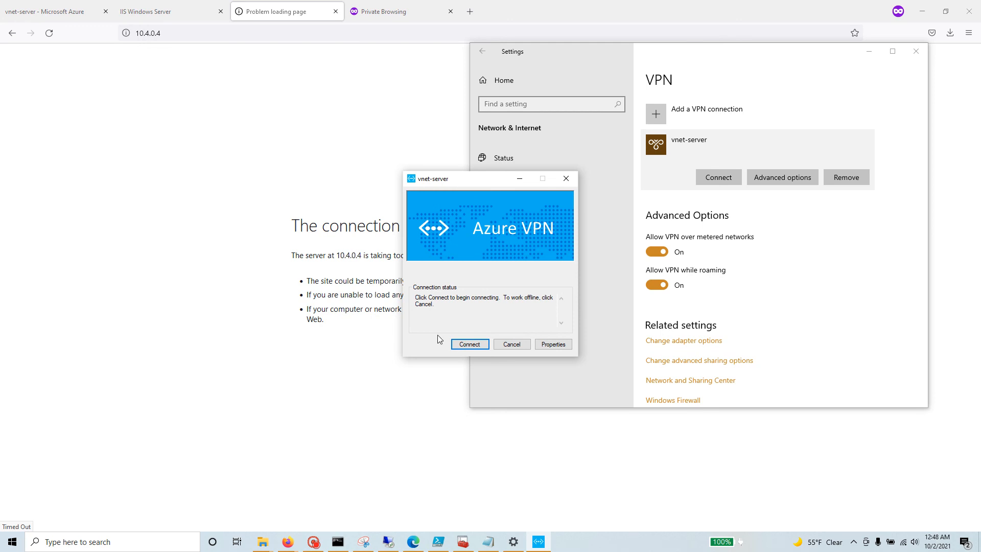
left_click(470, 345)
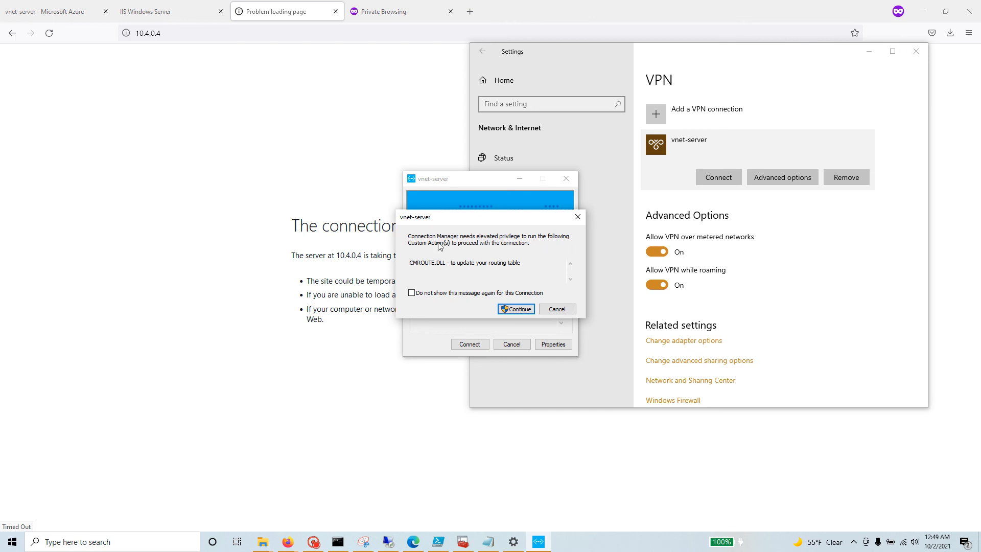
left_click(520, 309)
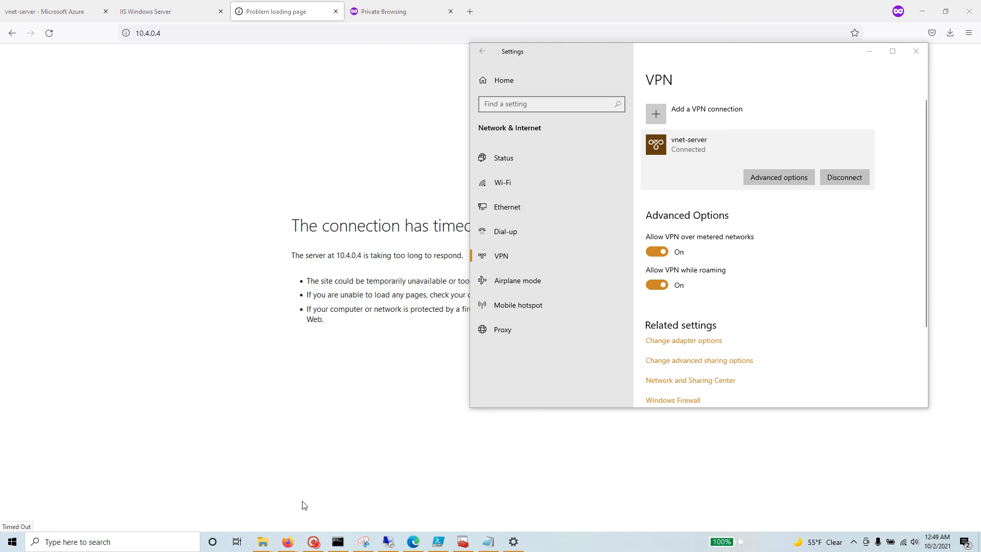
Replace the unfinished command in Command Prompt with ipconfig, run it, and highlight the vnet-server PPP adapter's name and IPv4 address.
left_click(338, 543)
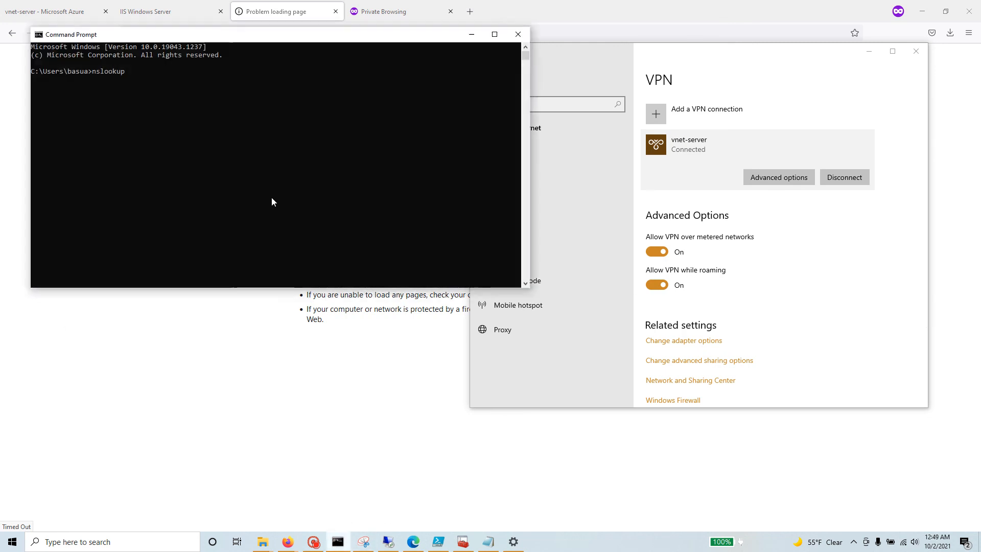
left_click(262, 96)
key("Escape")
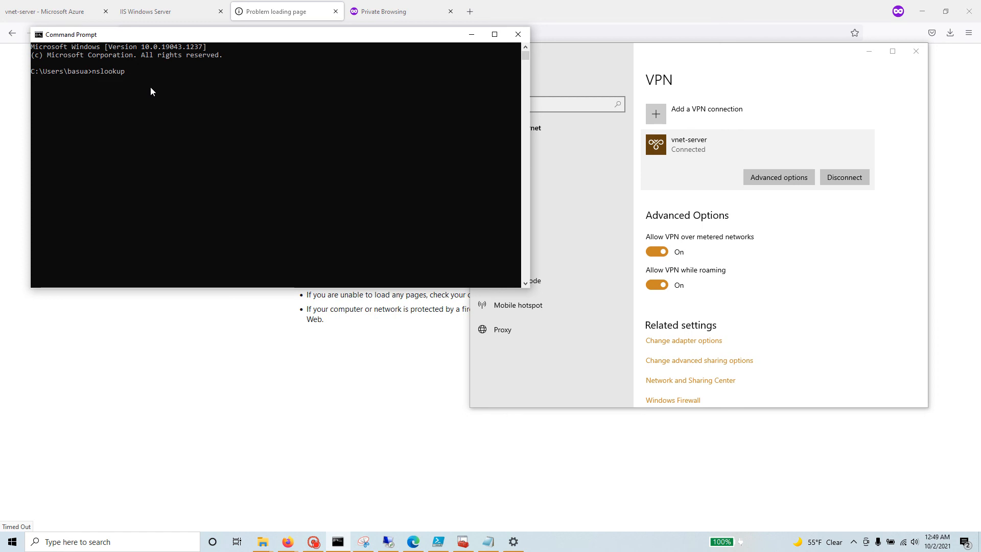
key("Escape")
type("ipconfig")
key("Return")
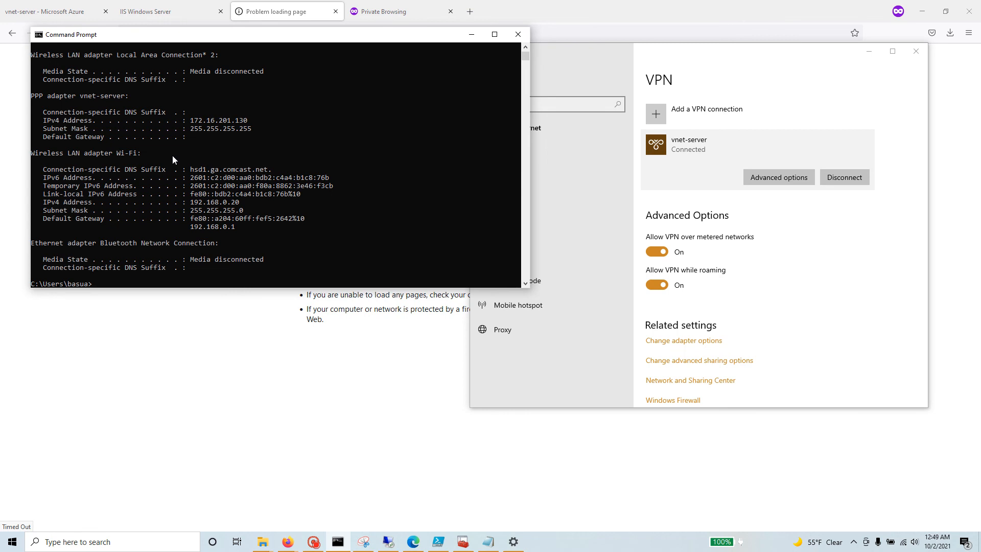
left_click_drag(76, 97, 124, 98)
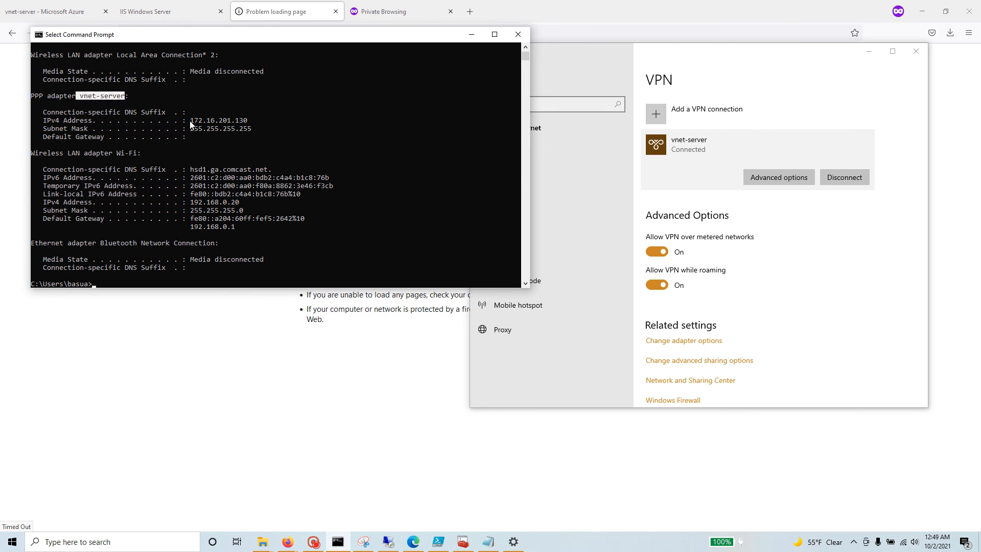
left_click_drag(188, 121, 251, 127)
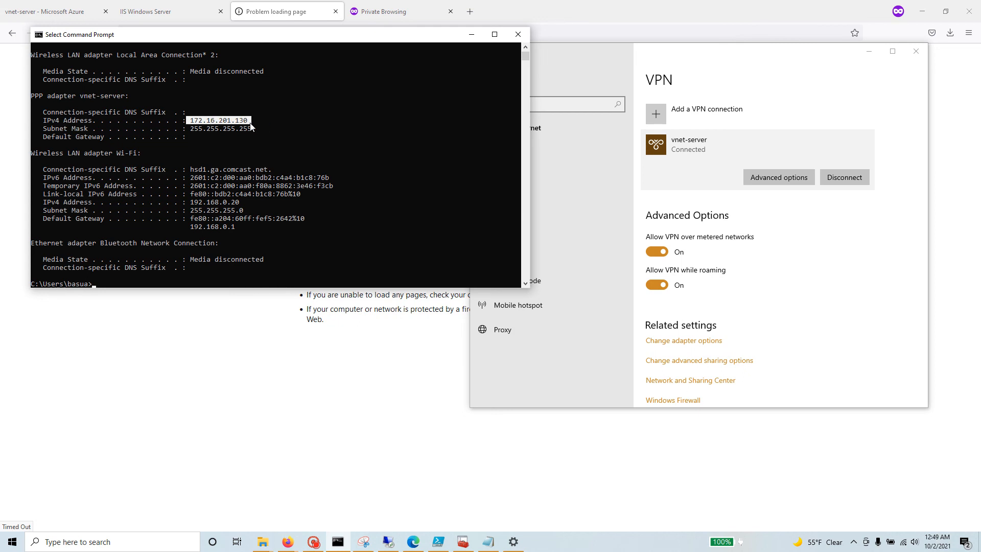
Check the VPN client address pool in the Microsoft Docs point-to-site article's diagram and return to the ipconfig output.
key("alt+Tab")
key("alt+Tab")
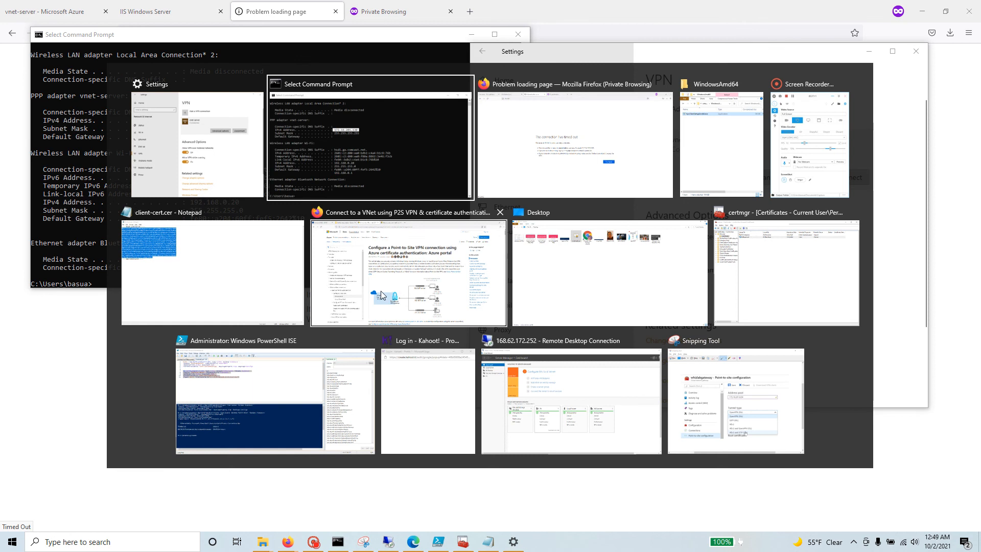
key("alt+Tab")
key("alt+Tab")
key("alt+Tab")
key("alt+Tab")
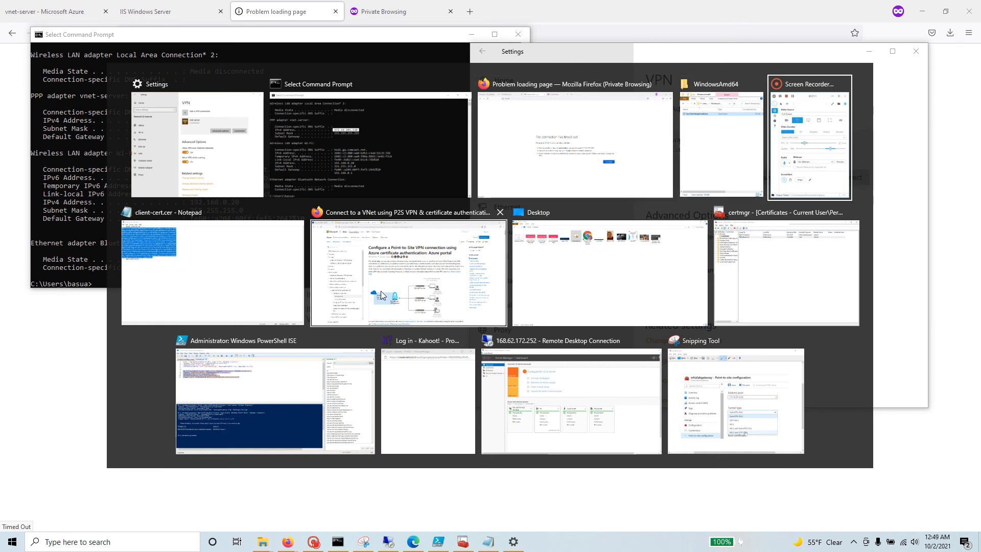
left_click(380, 295)
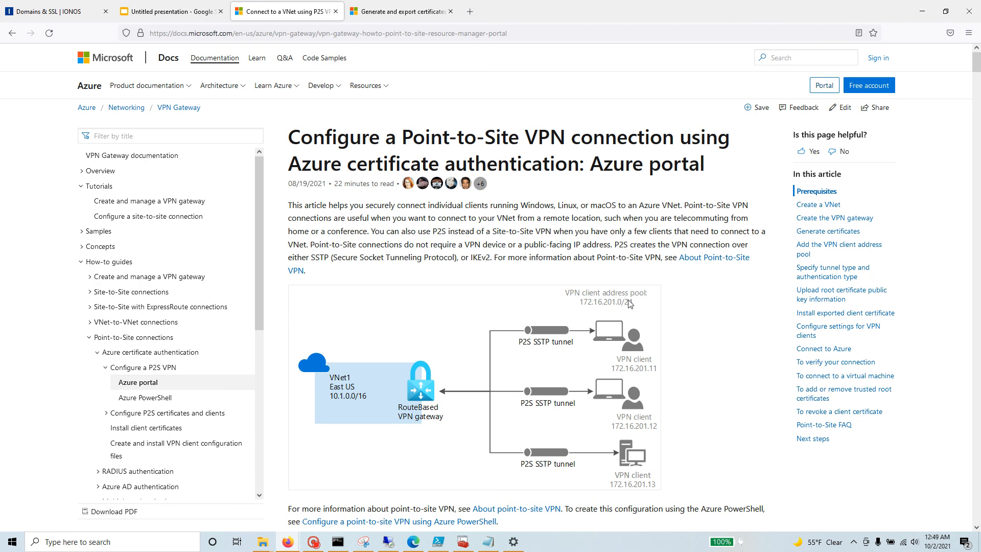
key("alt+Tab")
key("alt+Tab")
key("alt+Tab")
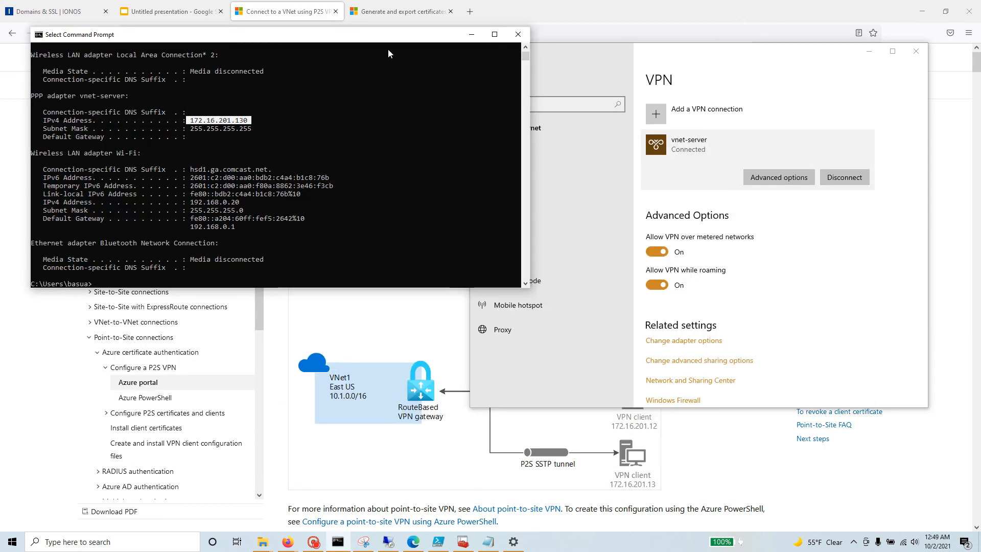
Minimize Command Prompt, reload 10.4.0.4 in the private browser window, and compare its page with the one at 168.62.172.252.
left_click(469, 36)
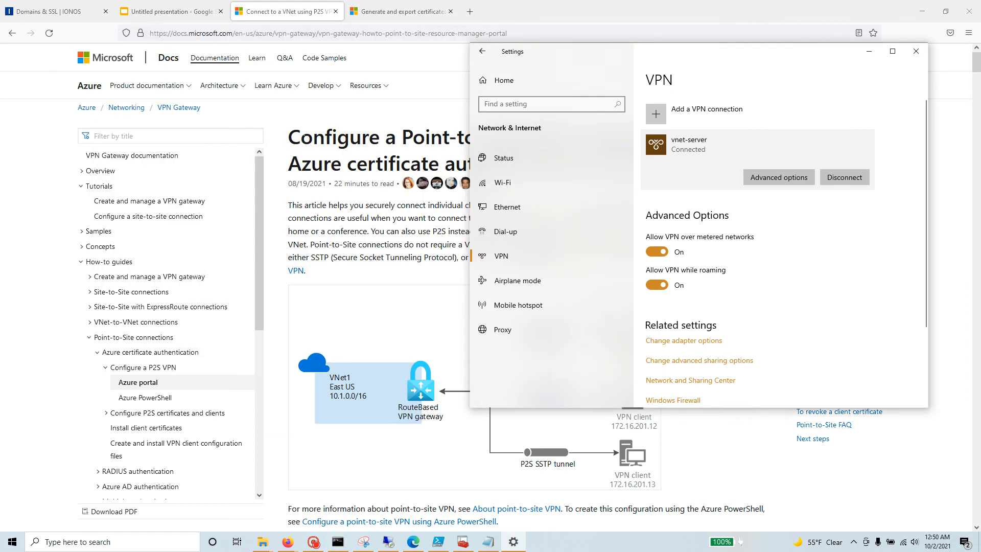
key("alt+Tab")
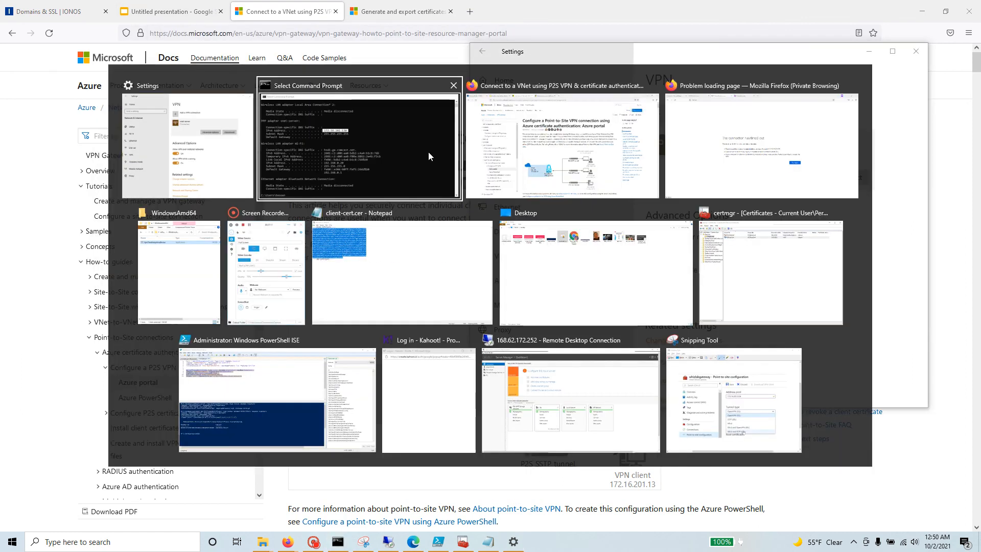
key("alt+Tab")
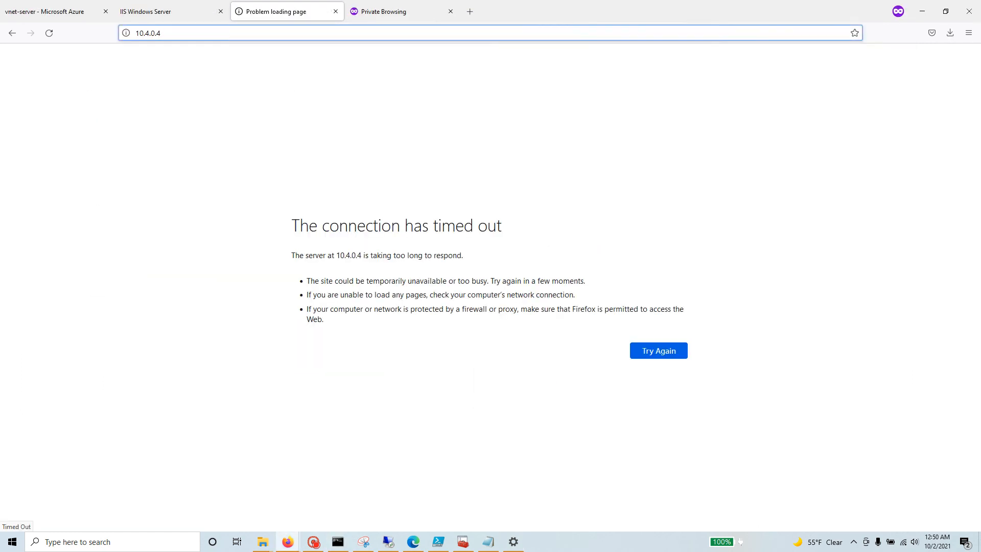
left_click(194, 33)
left_click_drag(161, 33, 135, 33)
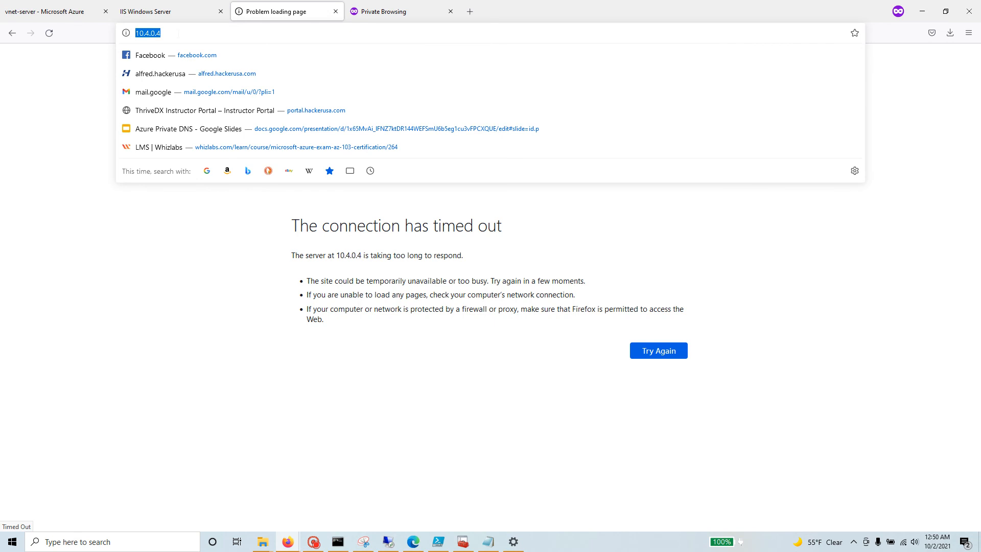
key("Return")
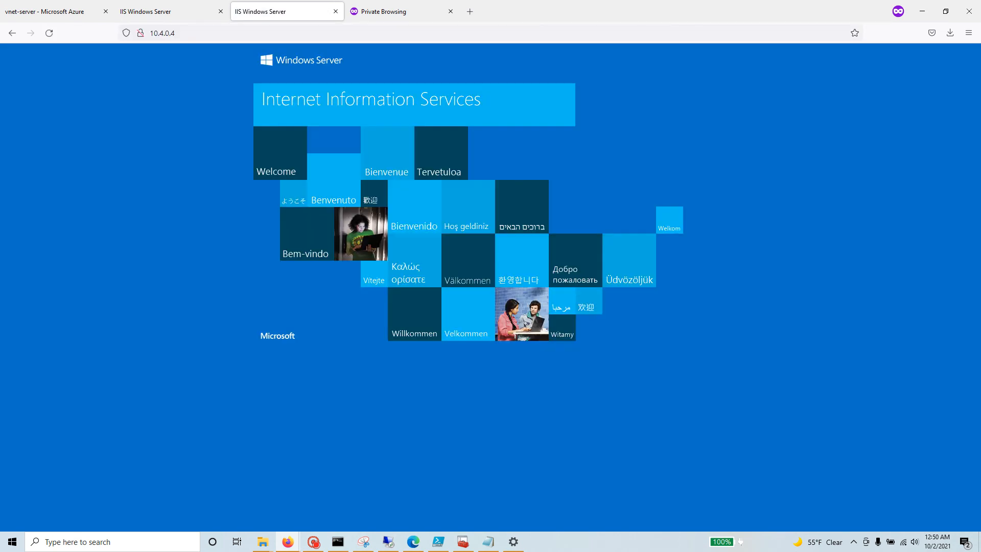
left_click(163, 15)
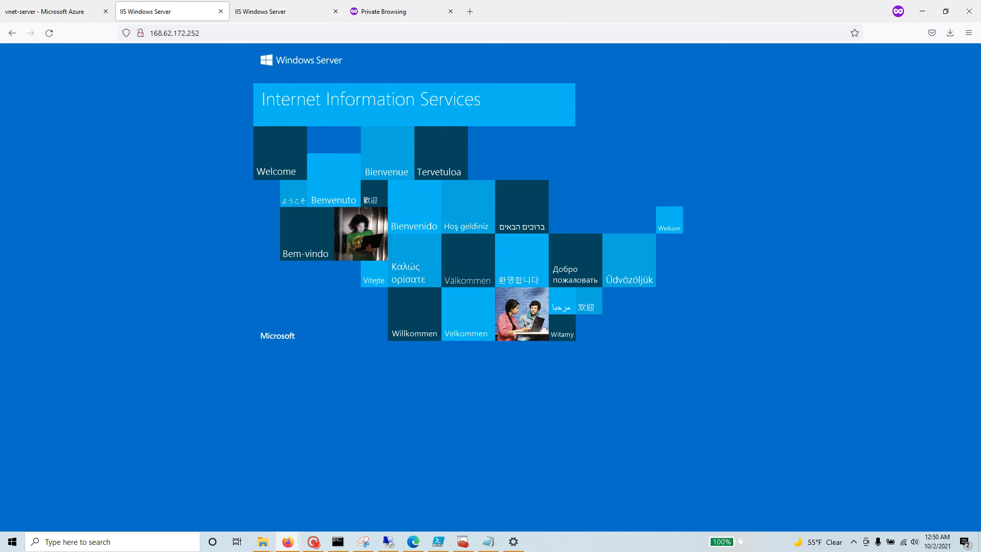
left_click(259, 16)
Copy the address of the 10.4.0.4 page and load it in a new private Firefox window.
left_click(175, 33)
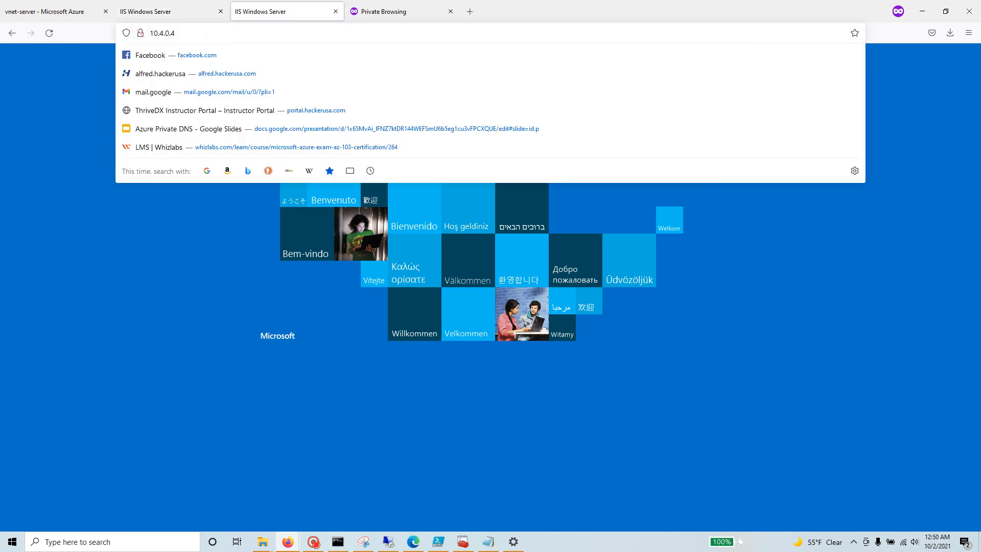
left_click_drag(176, 33, 149, 33)
right_click(159, 34)
left_click(176, 95)
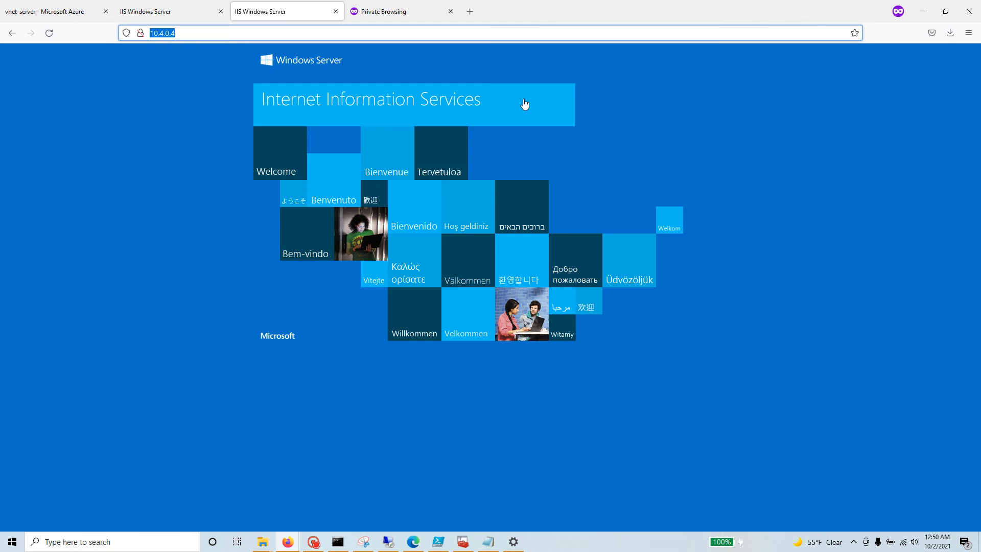
left_click(969, 34)
left_click(929, 103)
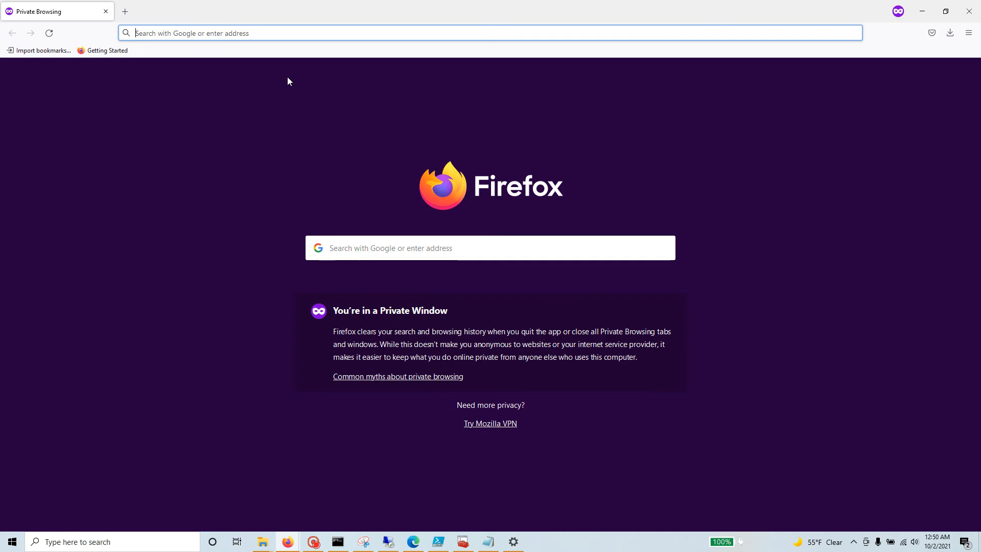
left_click(278, 33)
key("ctrl+v")
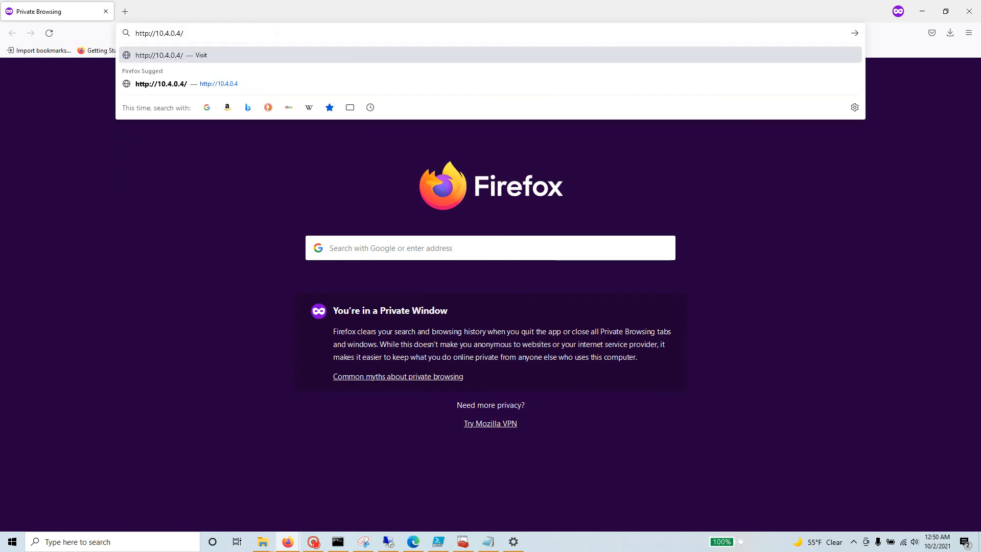
key("Return")
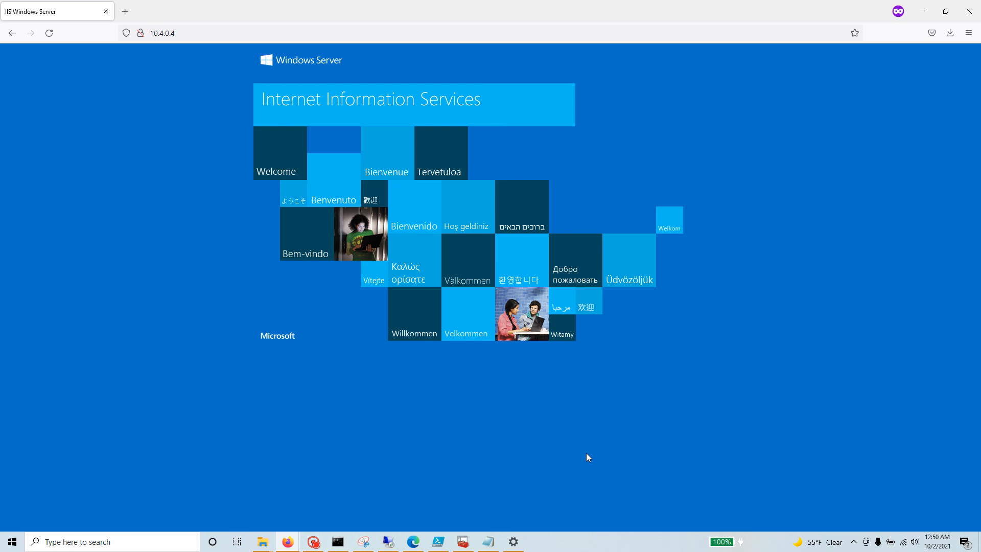
Return to the earlier browser window and bring up Command Prompt to review the end of the ipconfig output.
key("alt+Tab")
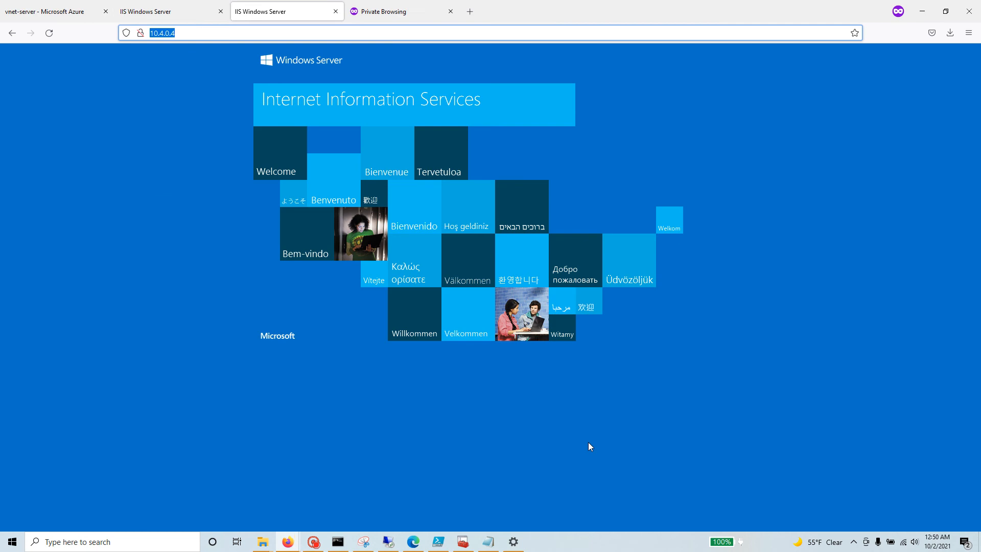
left_click(343, 546)
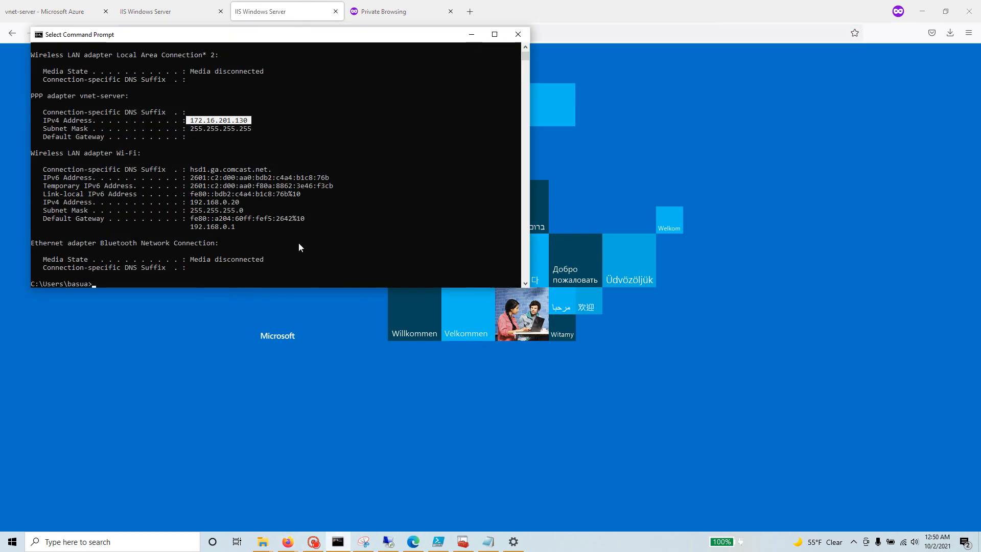
scroll(299, 242, "down", 1)
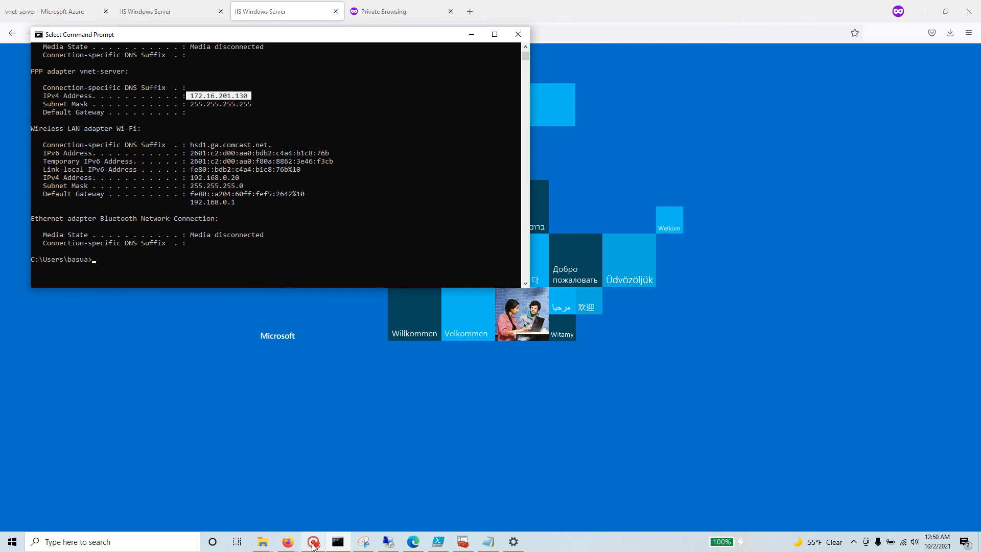
mouse_move(314, 546)
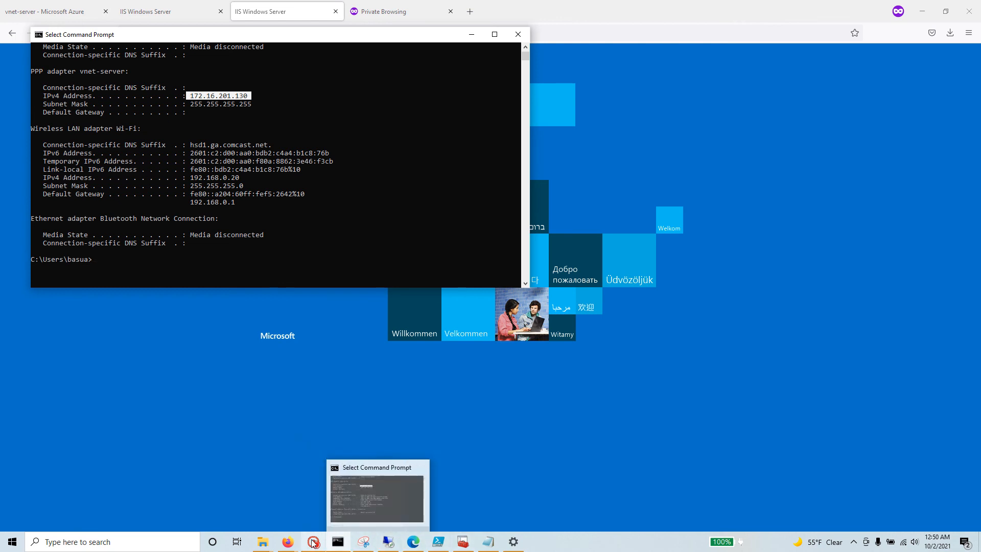
left_click(313, 543)
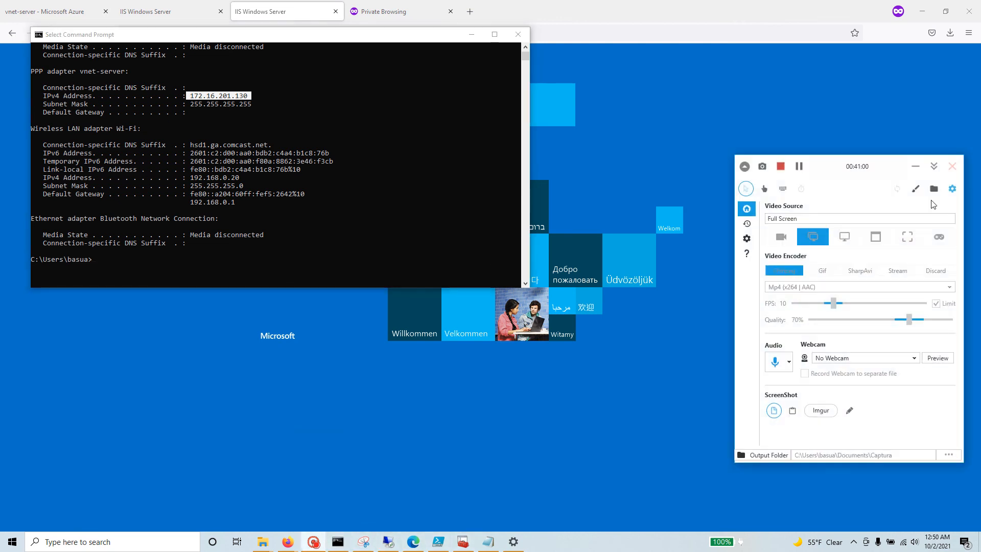
left_click(799, 167)
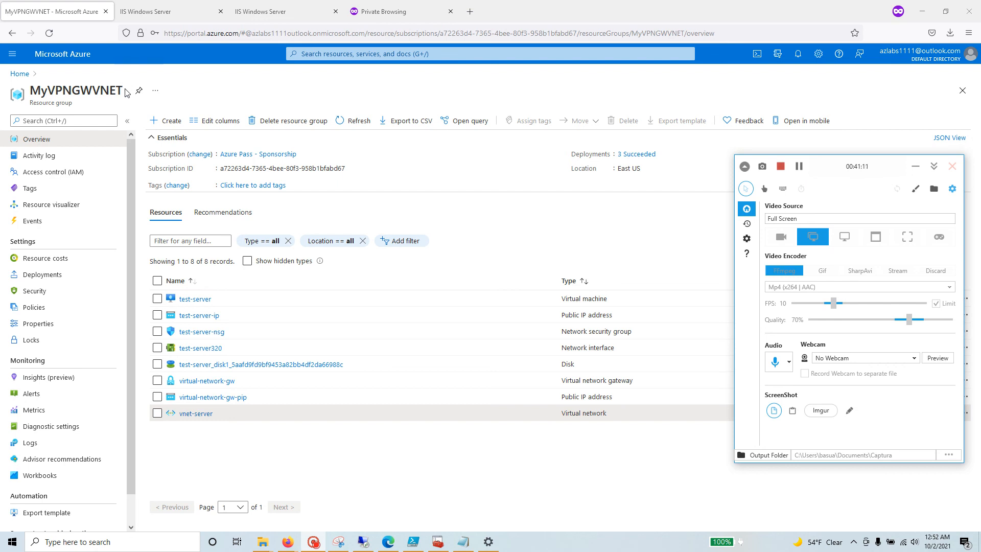
Open the vnet-server virtual network from the MyVPNGWVNET resource group and review its FrontEnd and GatewaySubnet subnets.
left_click_drag(125, 90, 29, 92)
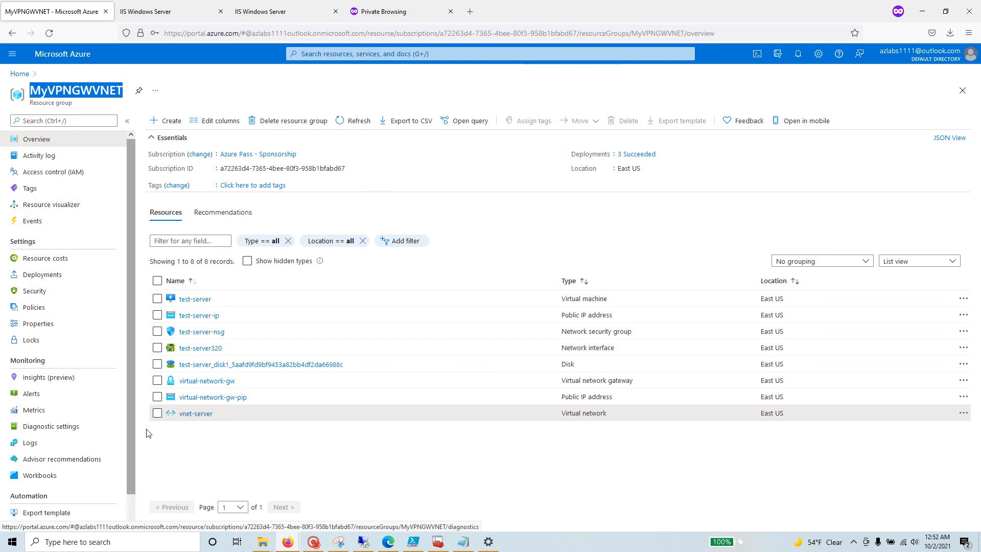
left_click(194, 414)
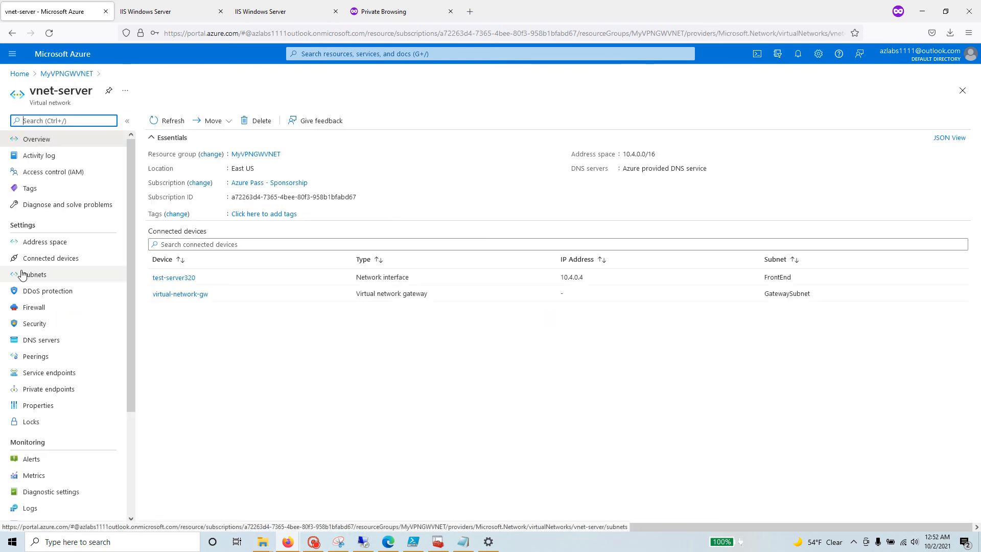
left_click(96, 281)
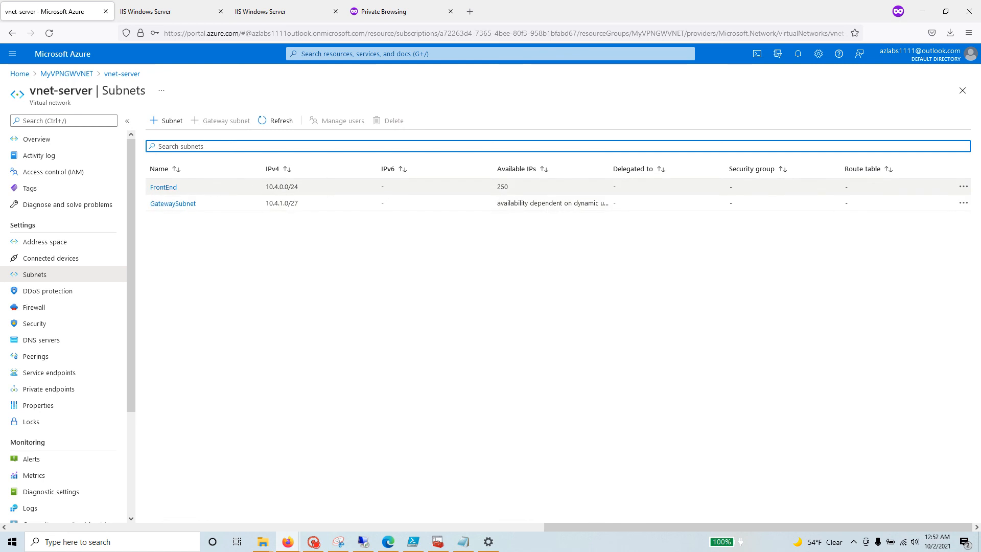
left_click_drag(306, 190, 150, 190)
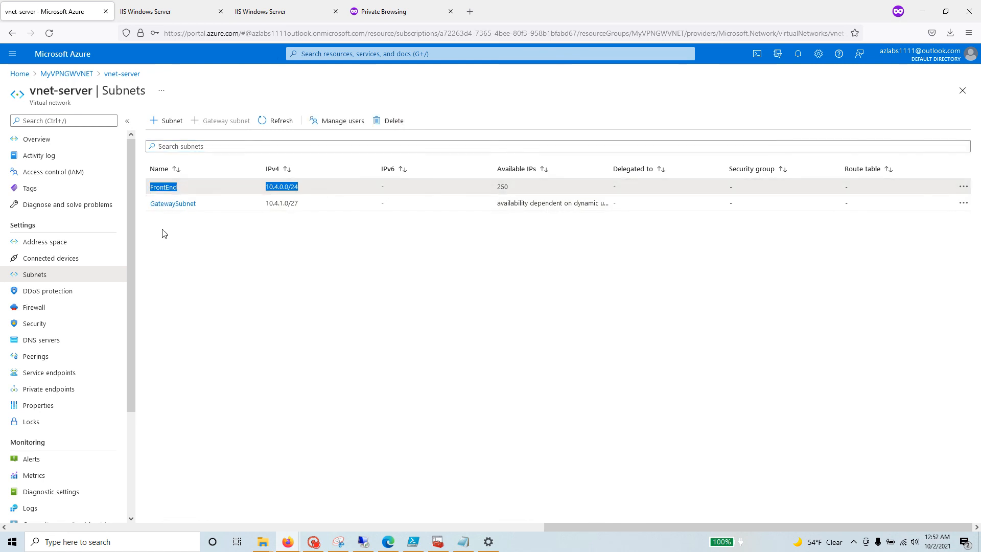
left_click_drag(205, 207, 152, 207)
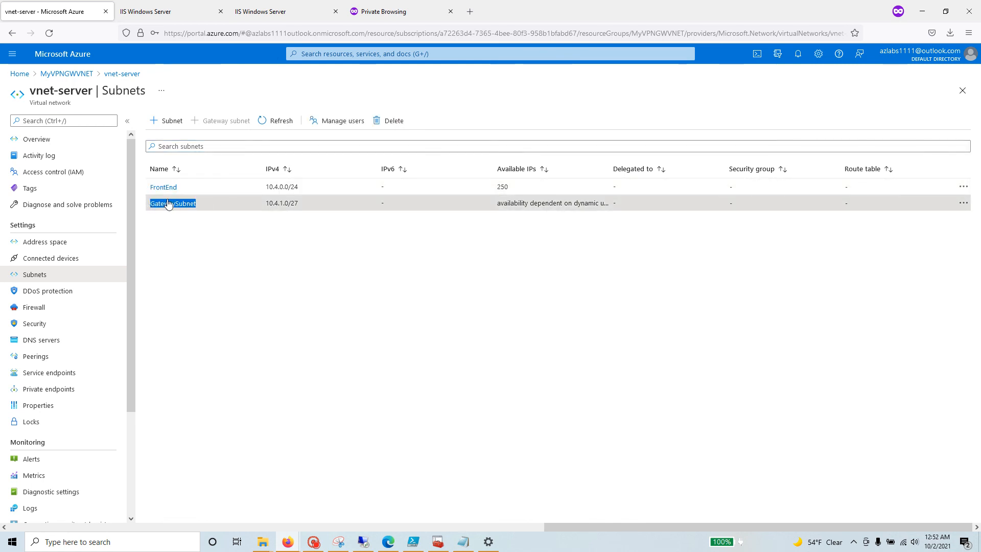
Inspect the GatewaySubnet settings, close them without changes, and return to the MyVPNGWVNET resource group overview.
left_click(170, 204)
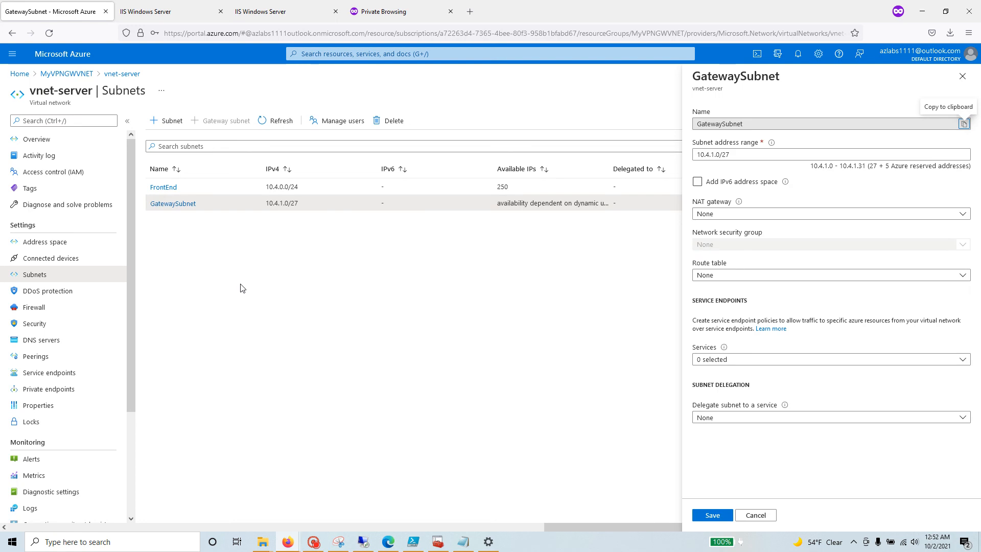
left_click(963, 76)
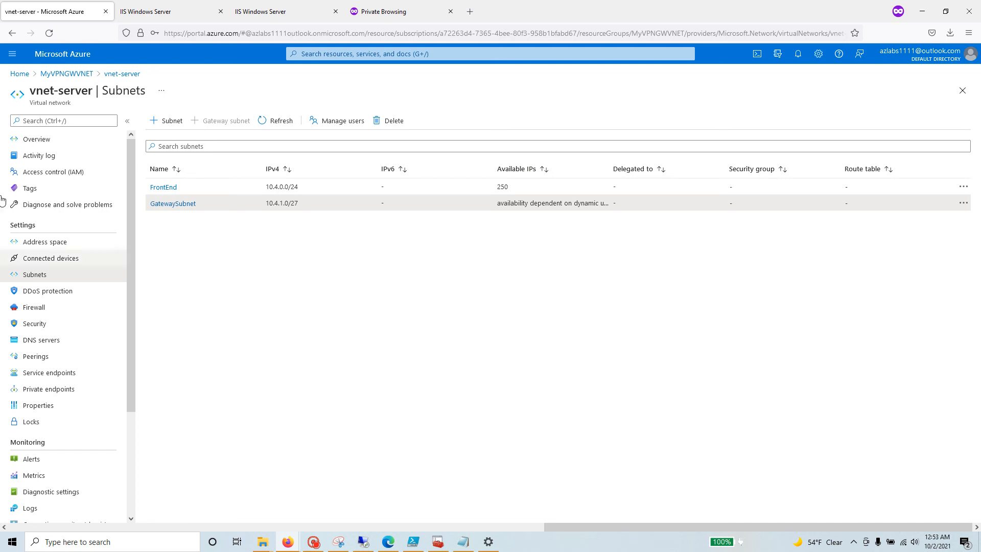
left_click(77, 74)
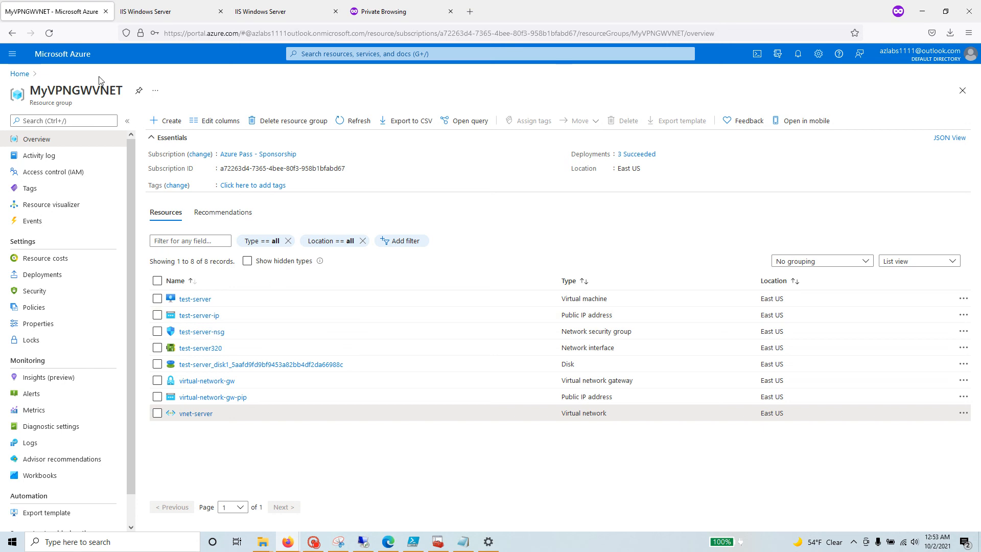
key("alt+Tab")
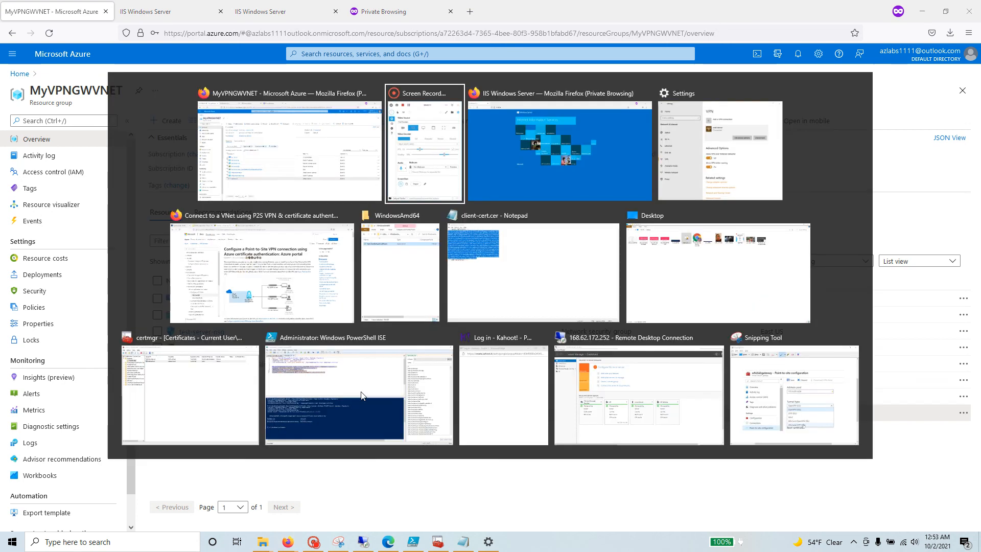
key("alt+Tab")
key("alt+Tab")
key("alt+Tab")
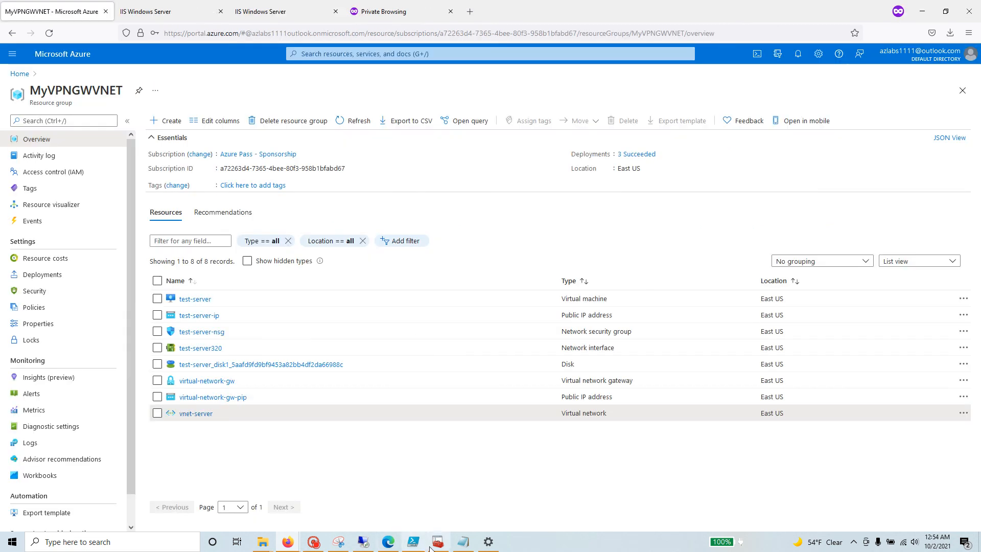
left_click(314, 541)
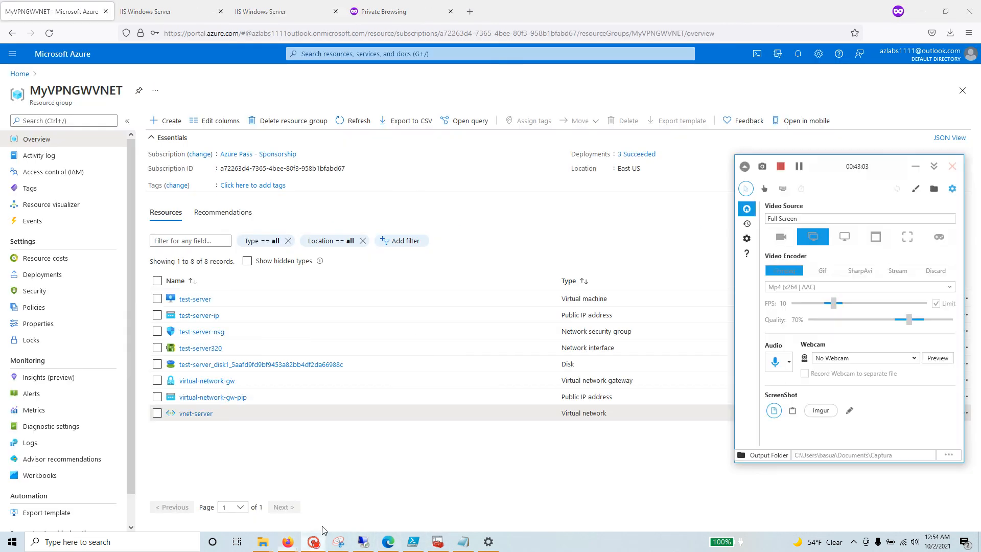